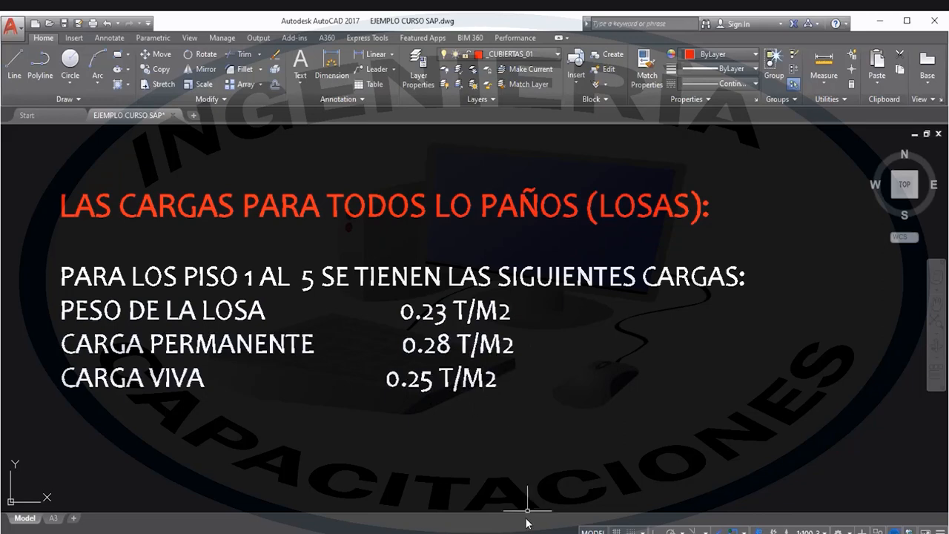
Switch to the NBE-AE-88 standard in Word and select the definition of Sobrecarga in section 2.1.4
key("alt+Tab")
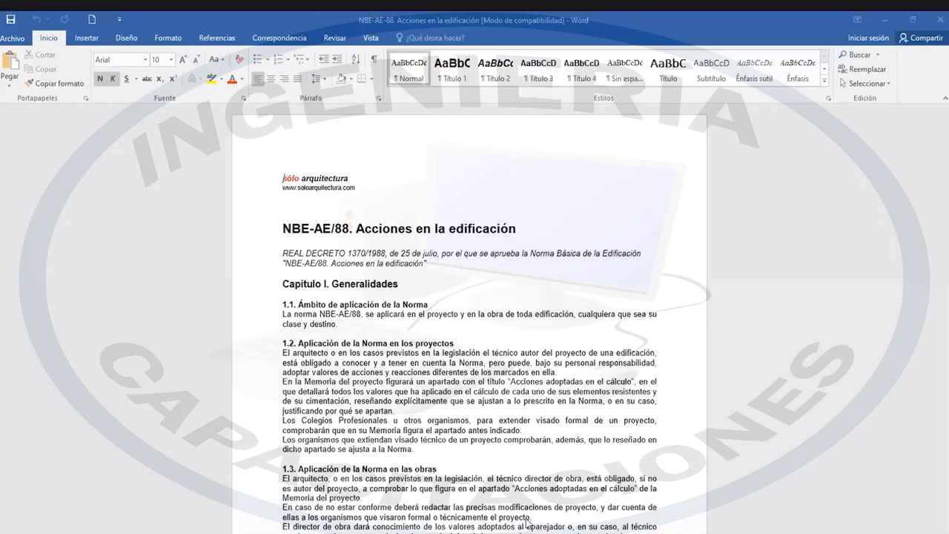
key("alt+Tab")
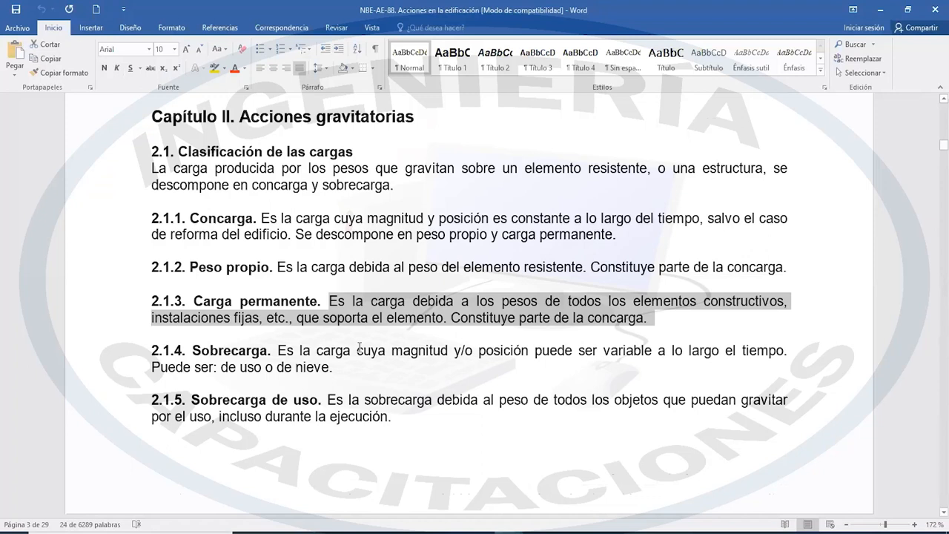
left_click_drag(278, 349, 408, 369)
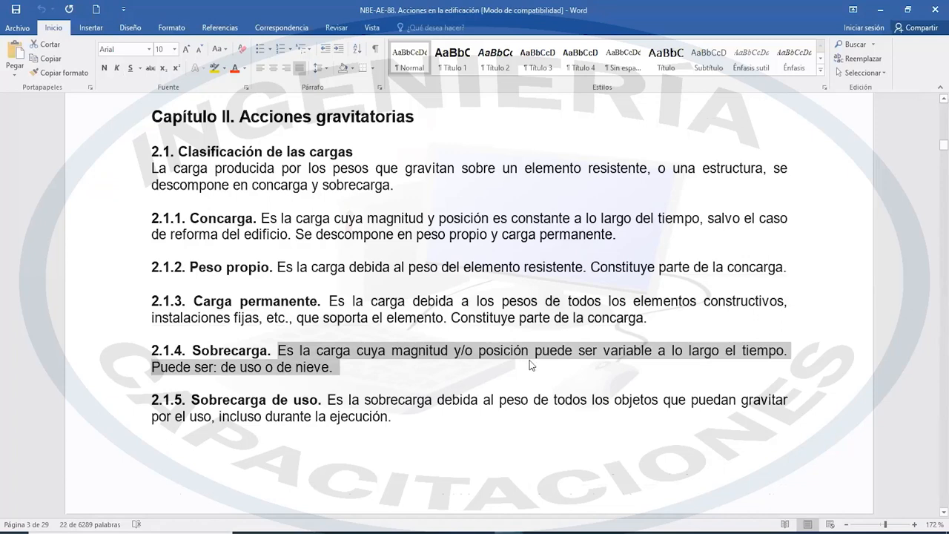
scroll(530, 368, "down", 2)
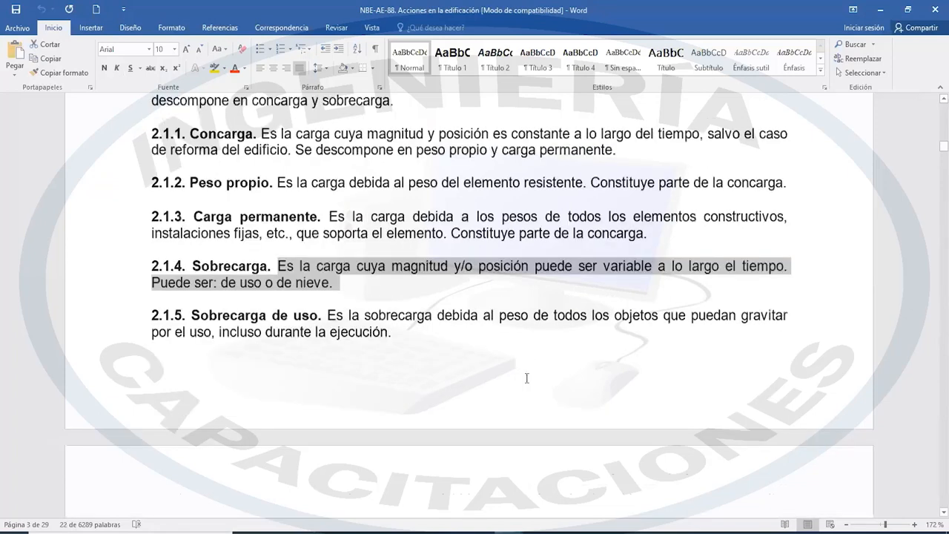
Examine the specific weights of construction and storable materials in Tables 2.1 and 2.2 of the standard
scroll(526, 378, "down", 10)
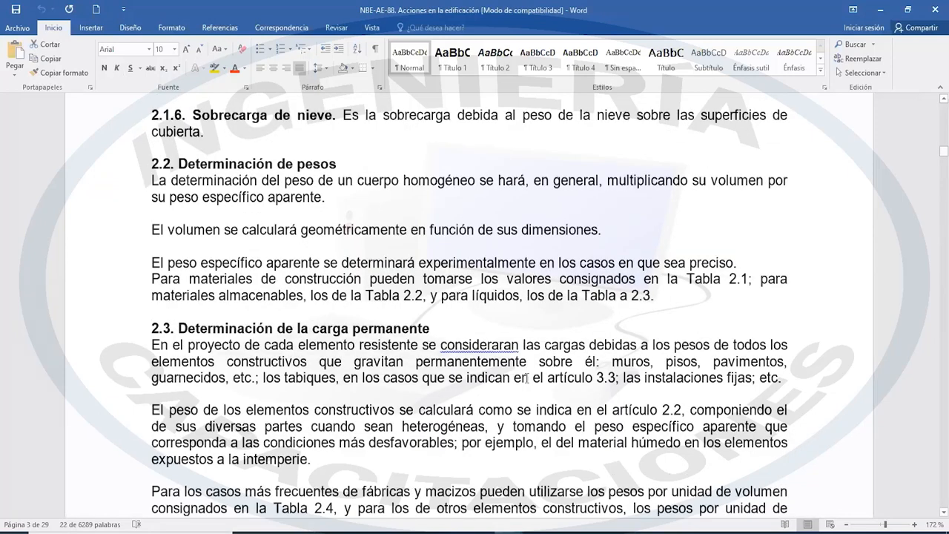
scroll(465, 260, "down", 20)
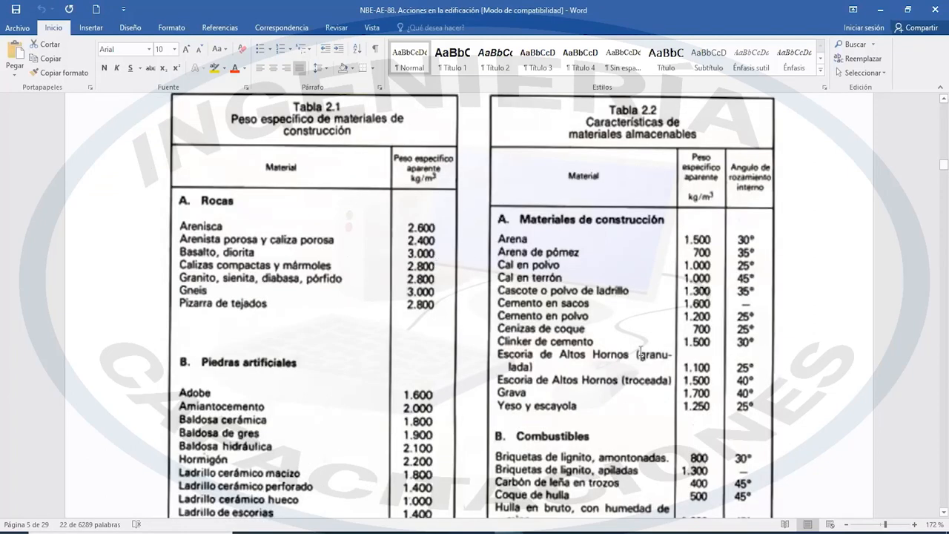
scroll(641, 353, "down", 3)
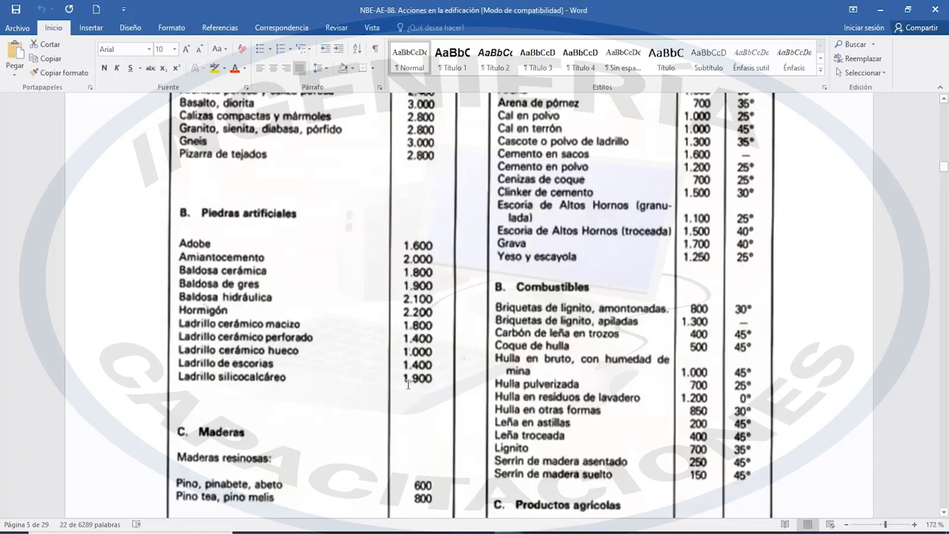
scroll(434, 410, "up", 2)
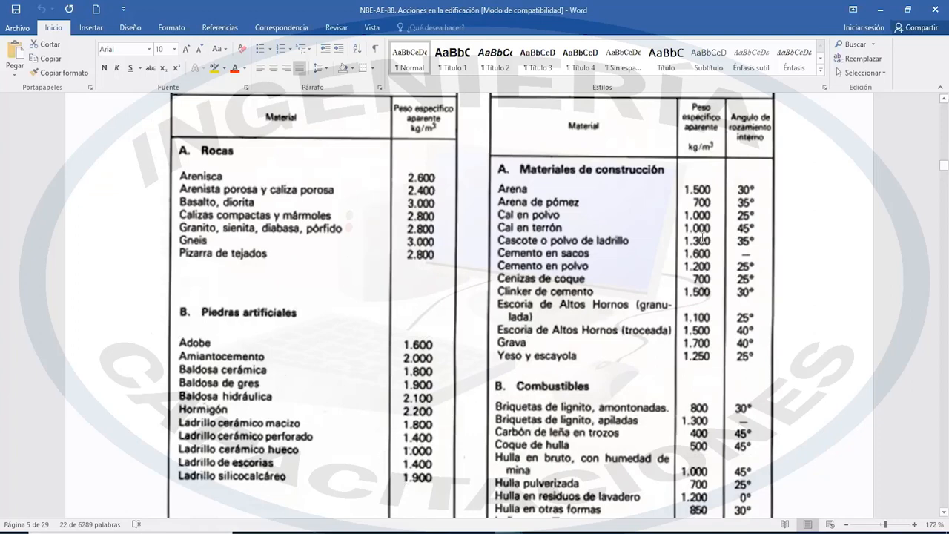
scroll(701, 239, "down", 1)
scroll(308, 357, "down", 4)
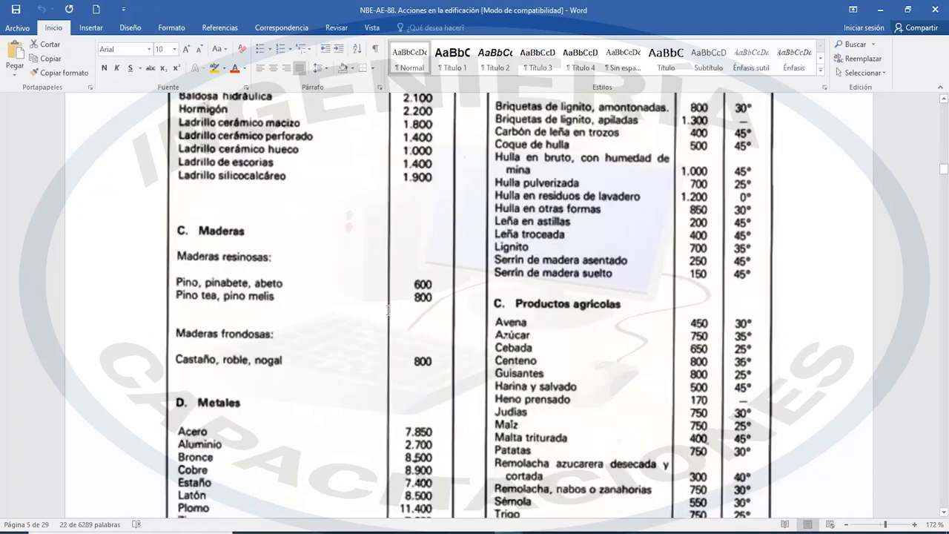
scroll(410, 363, "down", 3)
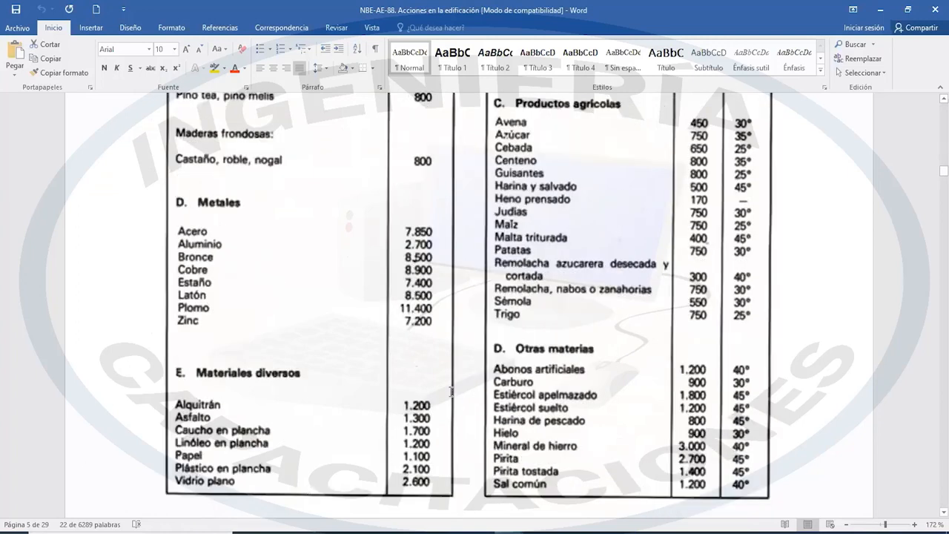
scroll(428, 370, "up", 6)
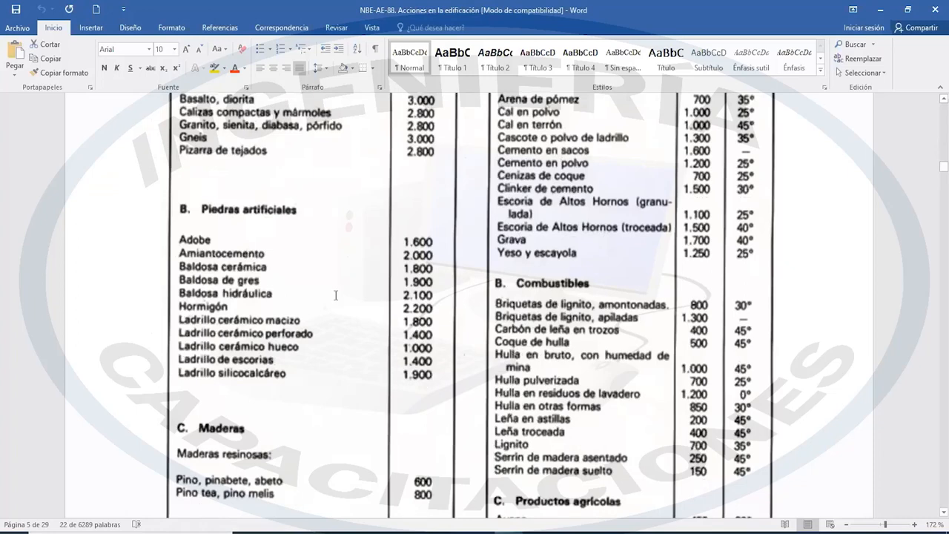
scroll(700, 318, "up", 4)
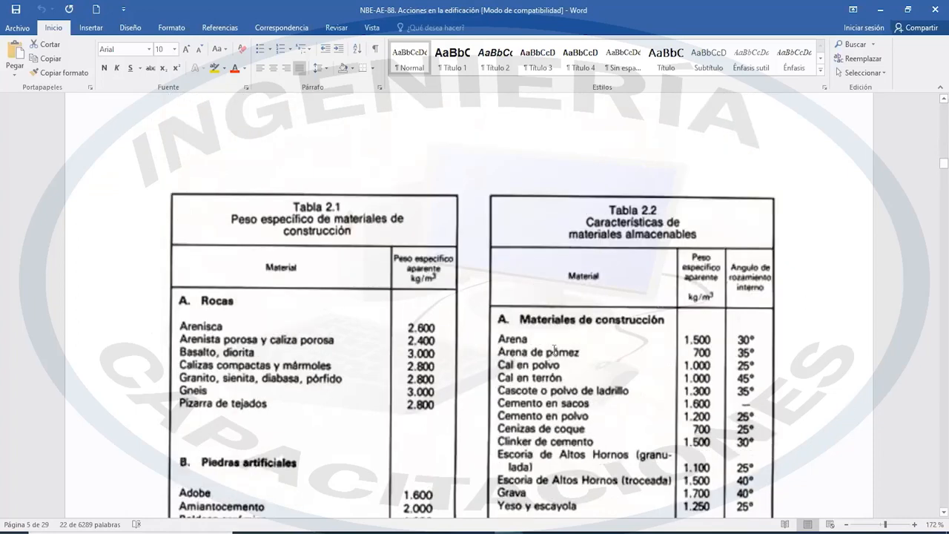
scroll(707, 366, "down", 3)
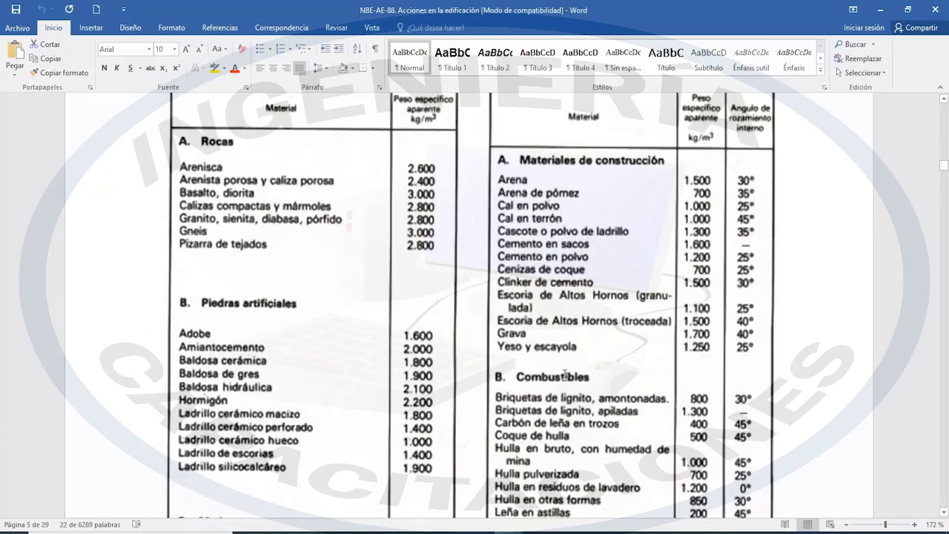
scroll(622, 378, "down", 1)
Look through Tables 2.3 to 2.5 for the weights of liquids, masonry and construction elements, up to Chapter III on live loads
scroll(570, 344, "down", 10)
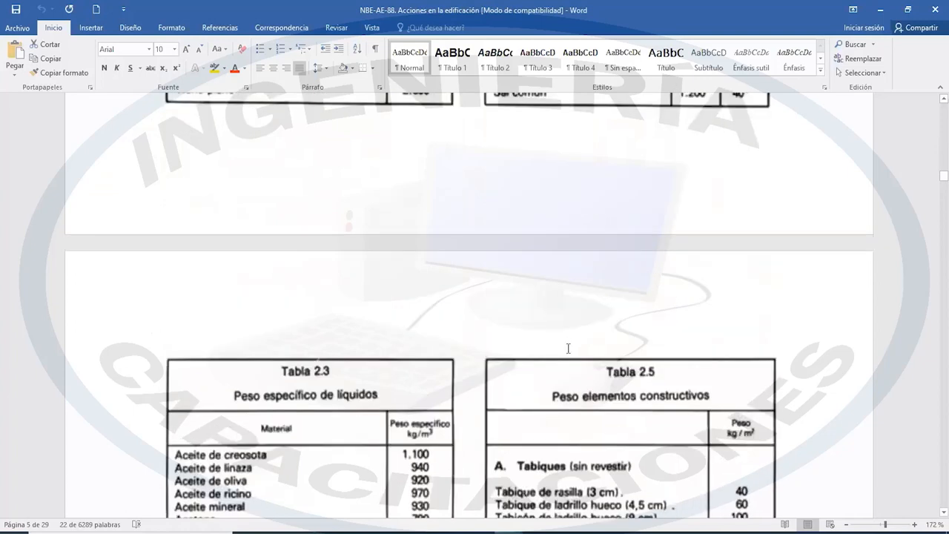
scroll(568, 349, "down", 3)
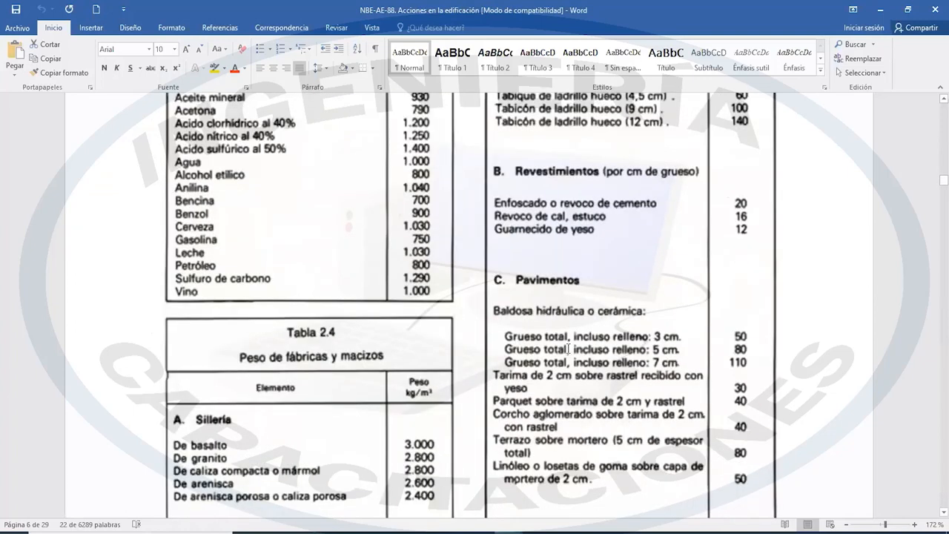
scroll(568, 349, "down", 3)
scroll(568, 349, "down", 10)
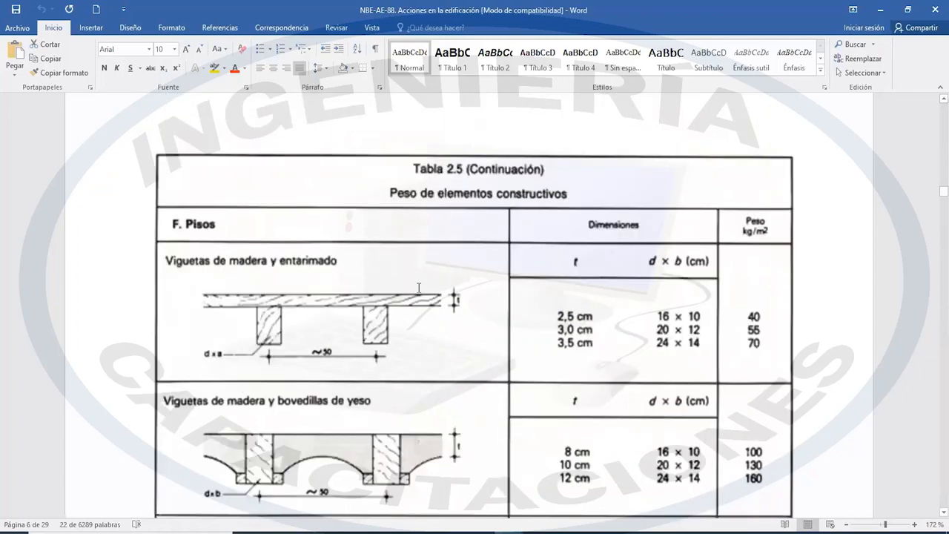
scroll(422, 294, "down", 12)
scroll(422, 293, "down", 5)
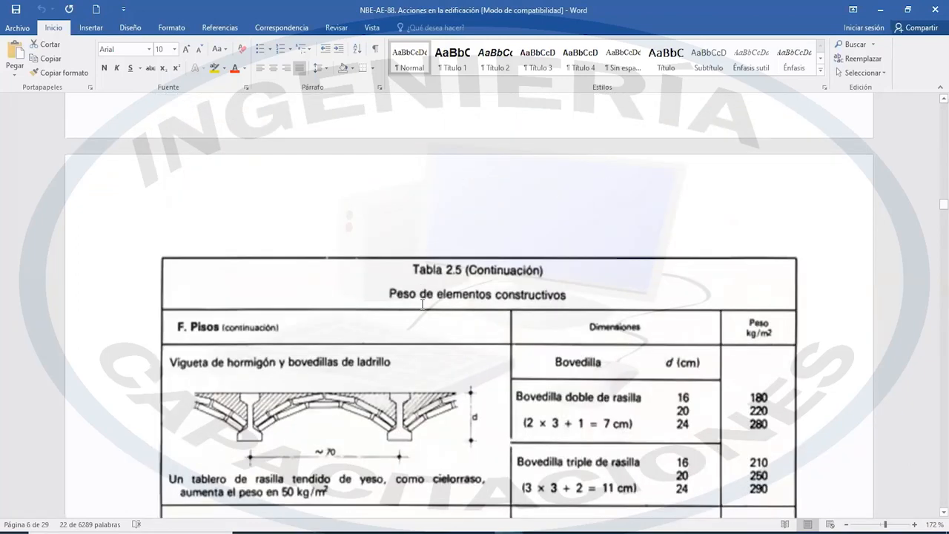
scroll(732, 267, "down", 3)
scroll(728, 277, "down", 16)
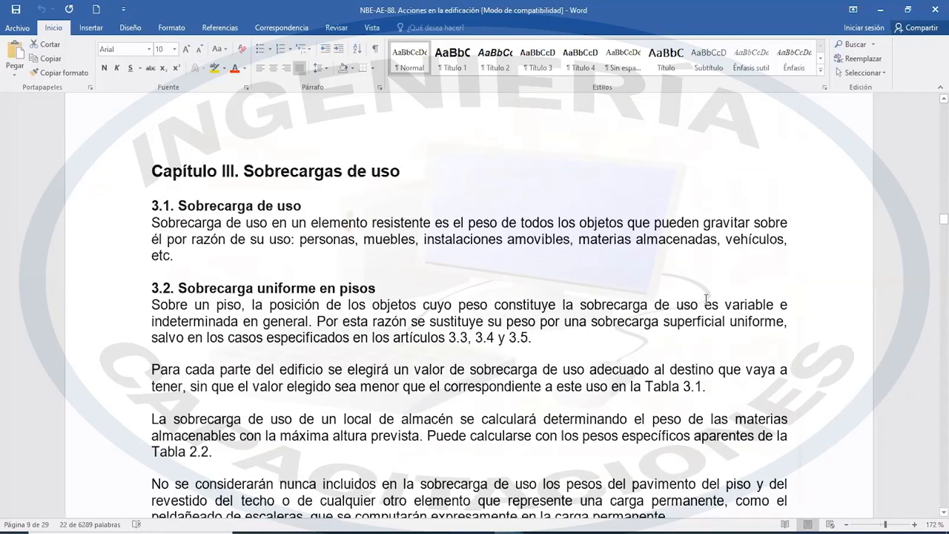
Examine the live loads by building use in Table 3.1, Sobrecargas de uso, from roof terraces to garages
scroll(705, 298, "down", 5)
scroll(706, 299, "down", 1)
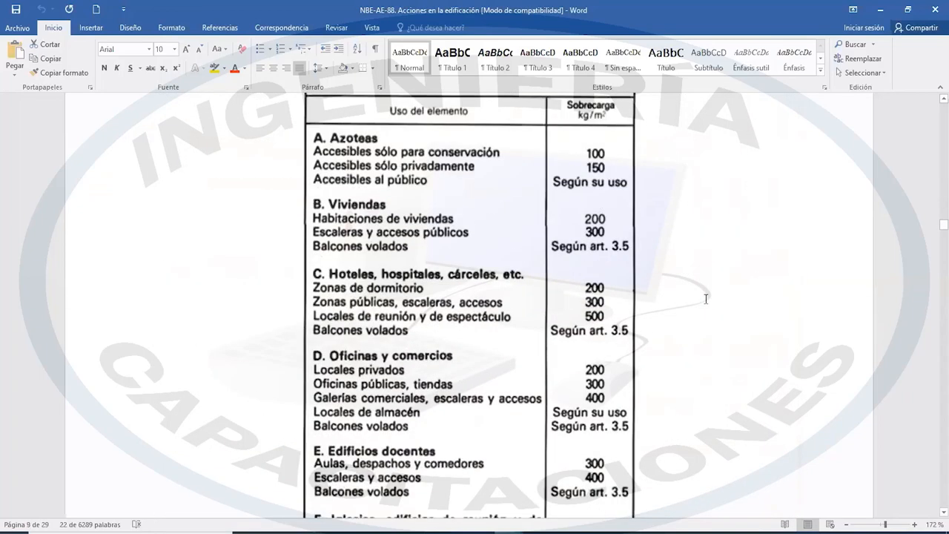
scroll(706, 299, "up", 4)
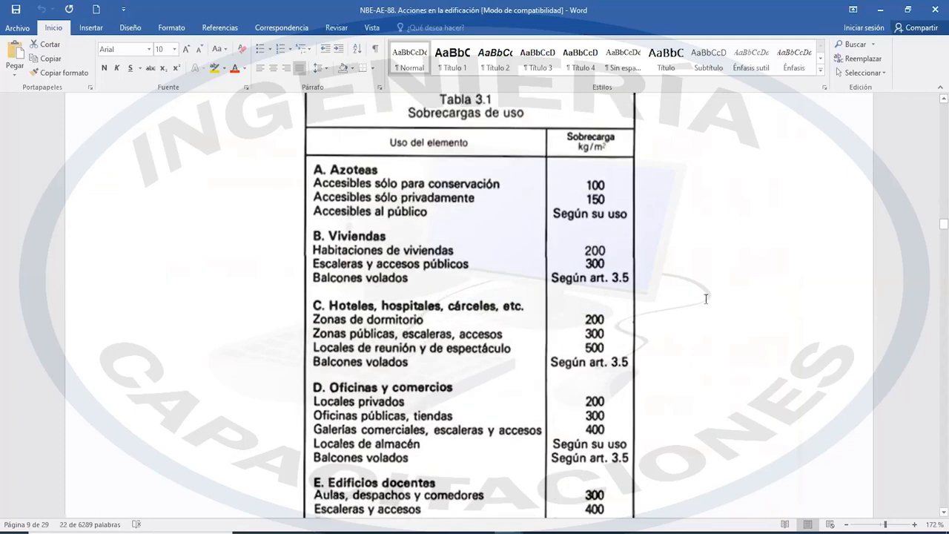
scroll(706, 299, "up", 4)
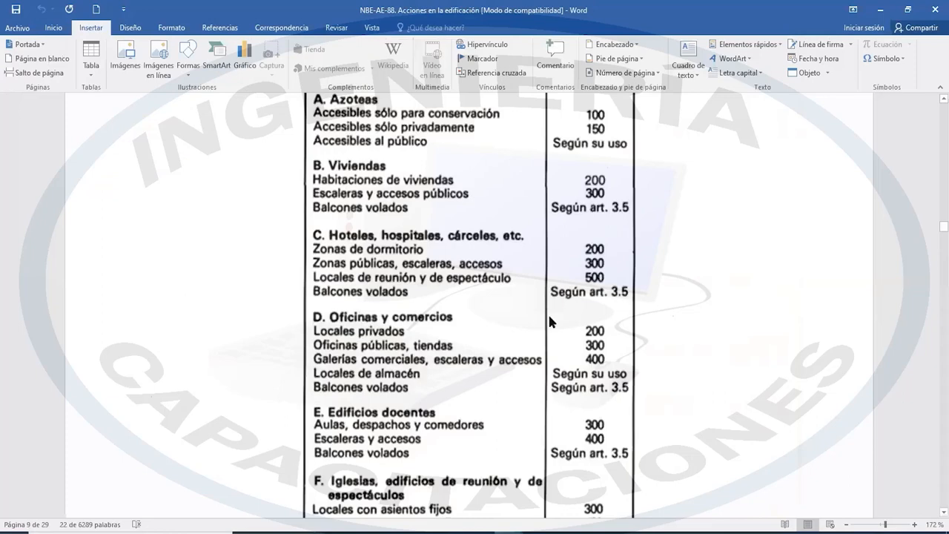
left_click(550, 319)
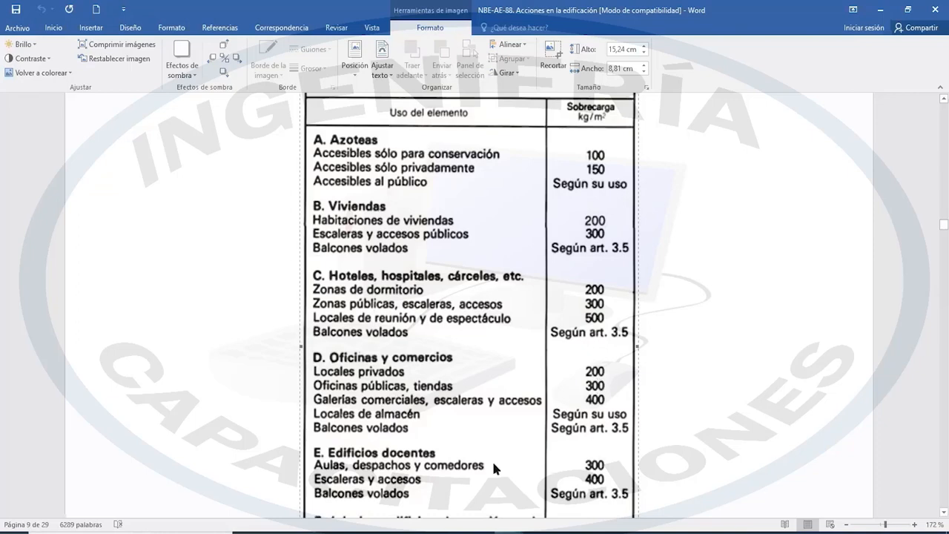
scroll(491, 458, "down", 3)
scroll(442, 341, "down", 1)
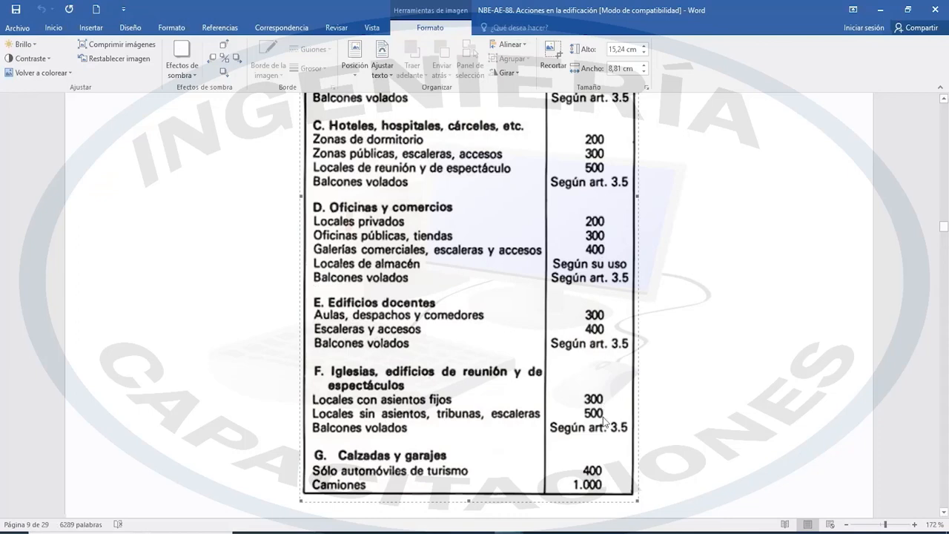
scroll(589, 433, "up", 3)
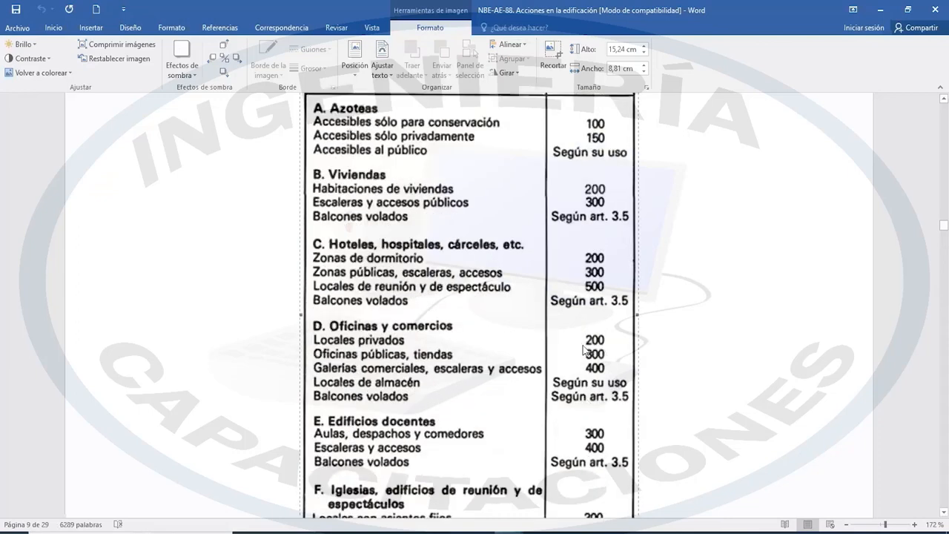
scroll(597, 165, "up", 2)
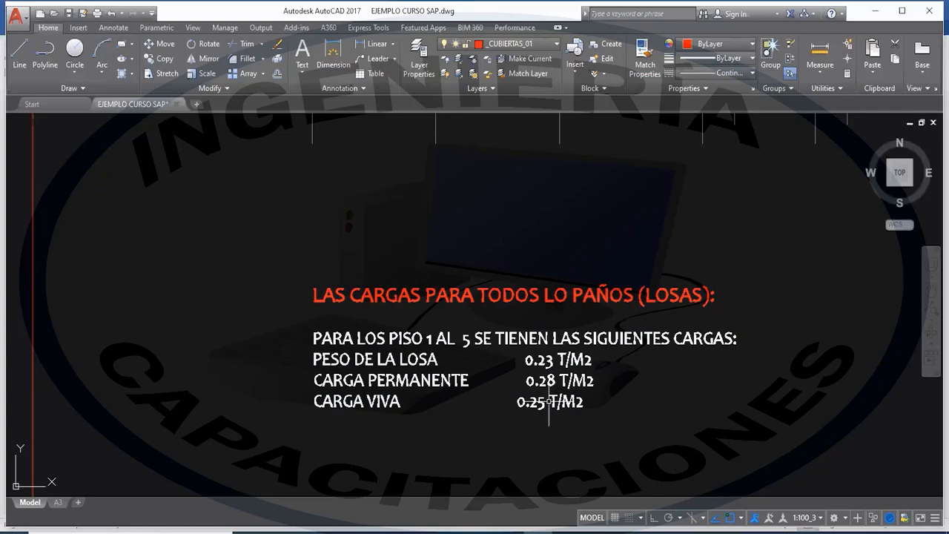
Compare Table 3.1 in Word with the slab loads noted in the AutoCAD drawing, ending on the drawing's load notes
left_click(511, 532)
left_click(577, 485)
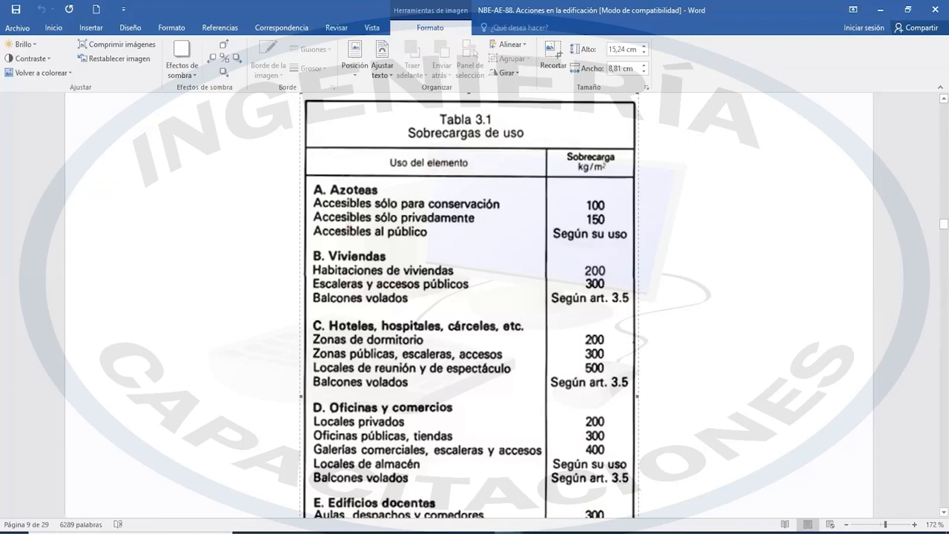
key("alt+Tab")
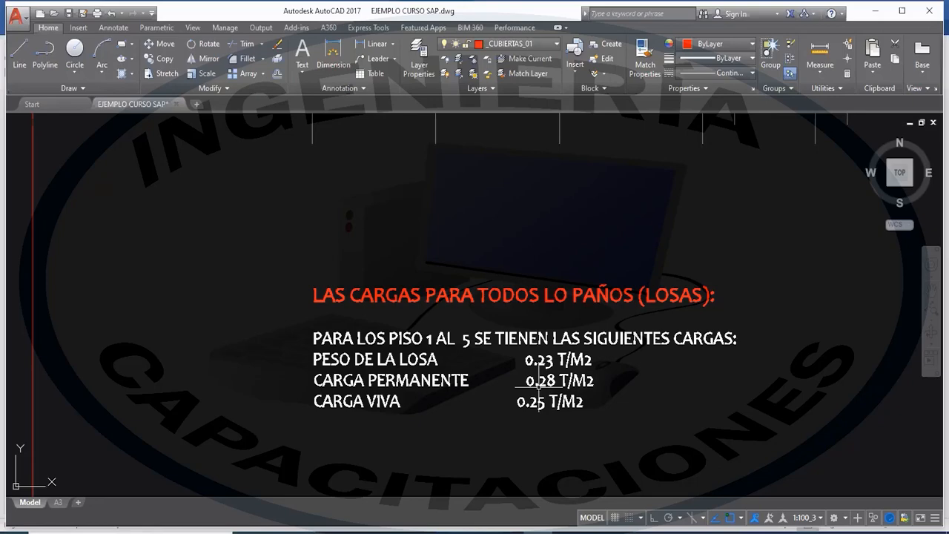
scroll(497, 295, "down", 5)
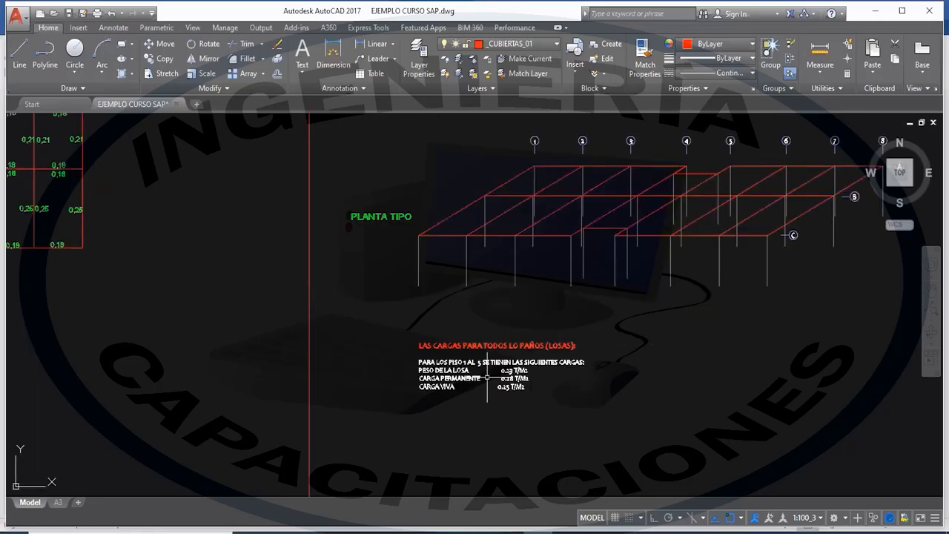
scroll(497, 295, "up", 5)
scroll(495, 393, "up", 2)
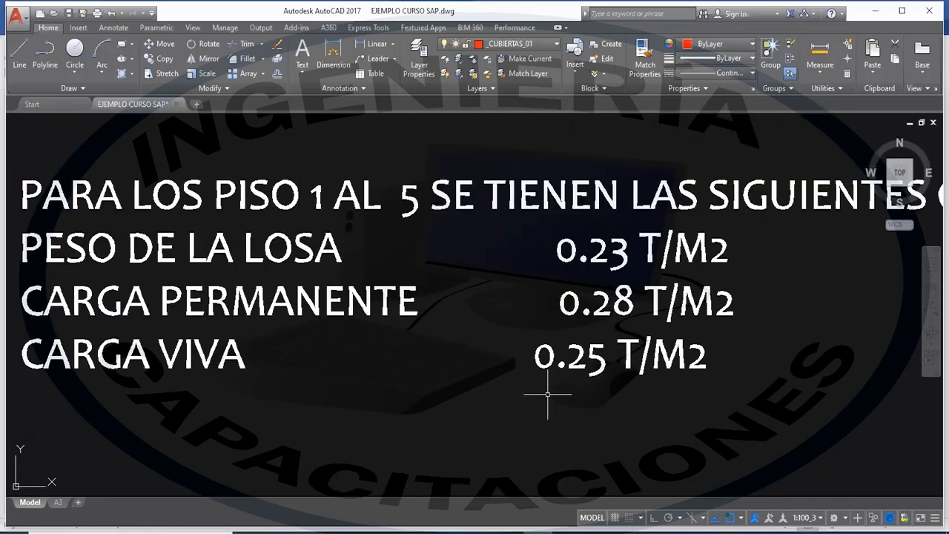
scroll(656, 441, "down", 2)
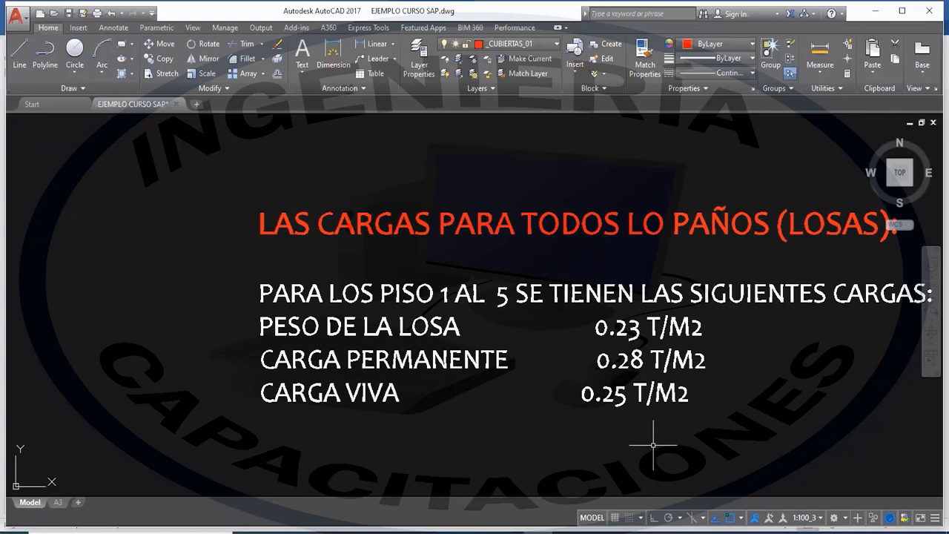
Bracket the slab weight and permanent load by hand, write "CM. 0,51 t/m2" beside them, and mark the live load line
mouse_move(730, 322)
left_mouse_down()
mouse_move(735, 335)
mouse_move(807, 347)
left_mouse_up()
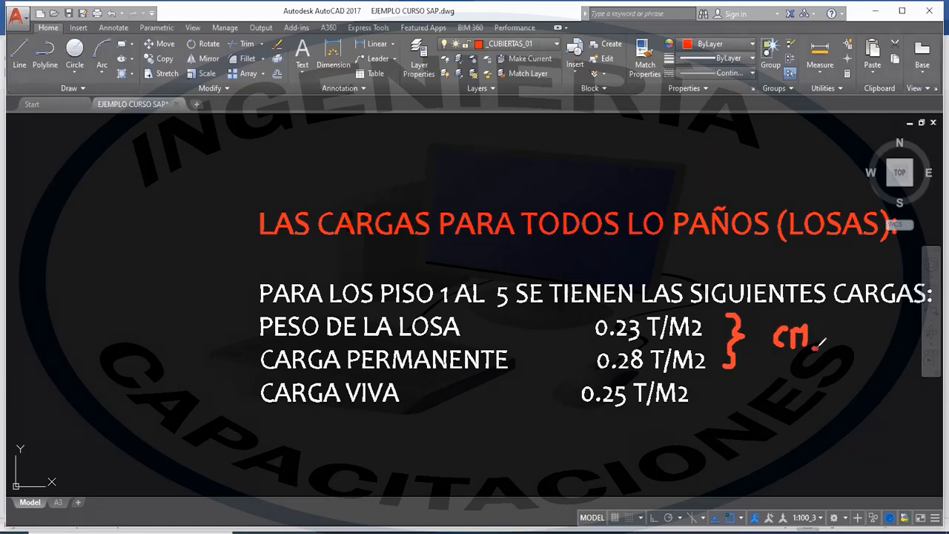
left_click(816, 345)
mouse_move(846, 331)
left_mouse_down()
mouse_move(839, 339)
mouse_move(847, 348)
mouse_move(849, 331)
mouse_move(854, 364)
left_mouse_up()
mouse_move(875, 331)
left_mouse_down()
mouse_move(883, 343)
mouse_move(874, 350)
left_mouse_up()
left_click_drag(876, 330, 885, 331)
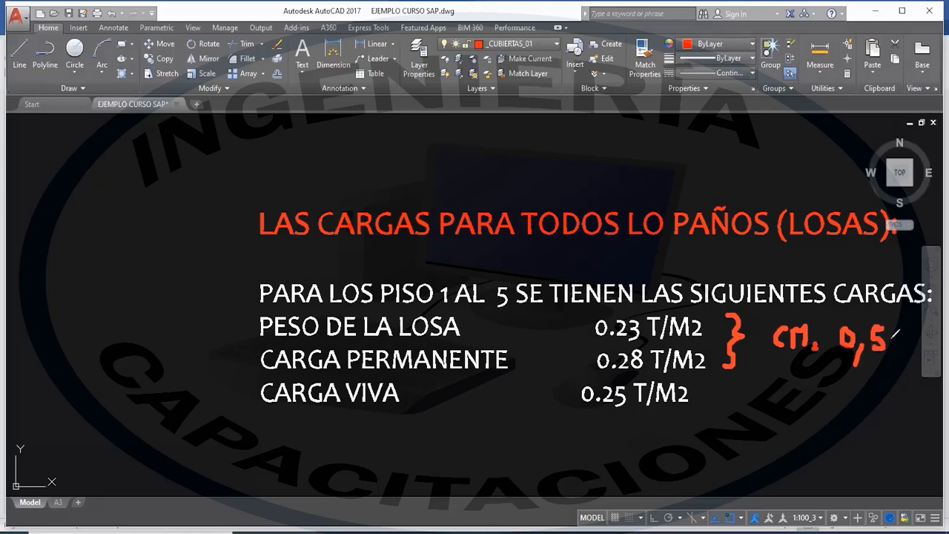
mouse_move(894, 330)
left_mouse_down()
mouse_move(900, 383)
mouse_move(908, 372)
mouse_move(919, 394)
mouse_move(943, 395)
left_mouse_up()
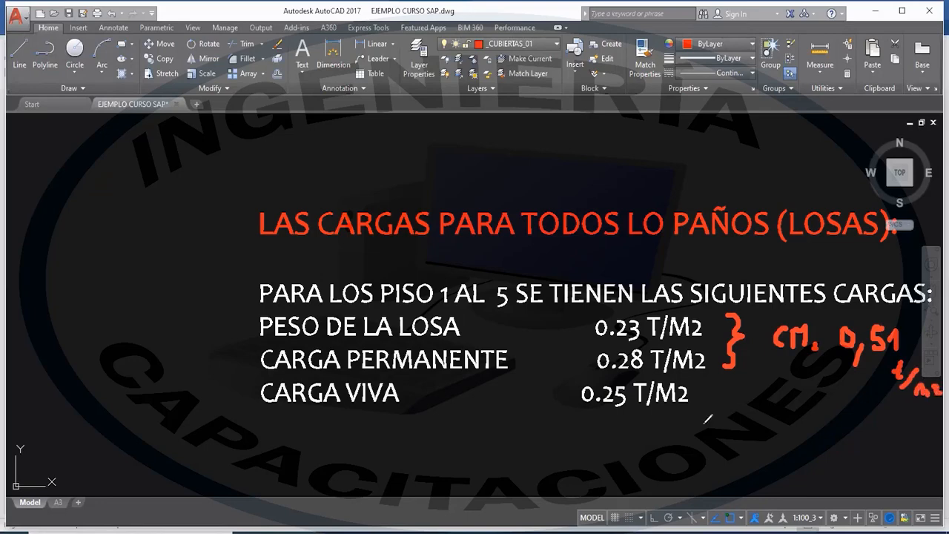
mouse_move(721, 390)
left_mouse_down()
mouse_move(725, 401)
mouse_move(763, 381)
left_mouse_up()
Bring the CARGA MUERTA O PESO PROPIO and CARGA VIVA floor plans into view in the drawing
scroll(619, 297, "down", 4)
mouse_move(522, 289)
middle_mouse_down()
mouse_move(568, 333)
mouse_move(571, 489)
middle_mouse_up()
scroll(571, 490, "down", 4)
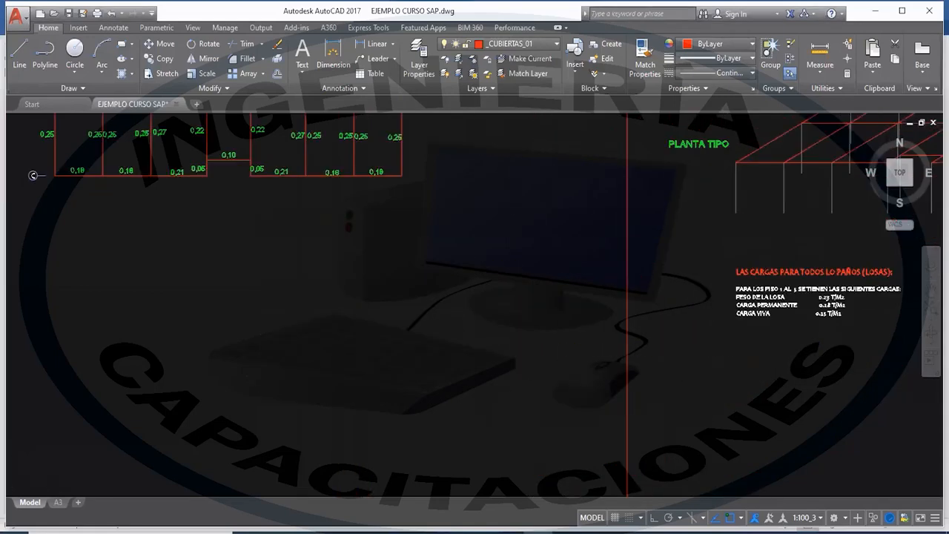
middle_click_drag(593, 333, 545, 345)
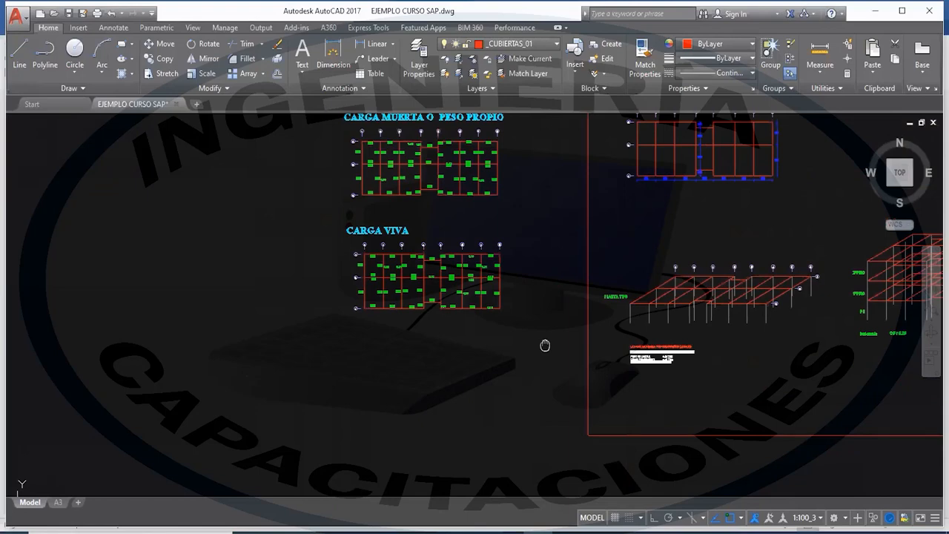
Draw two sloped lines from grid points C1 and C2 meeting inside the lower-left panel of the CARGA MUERTA O PESO PROPIO plan
scroll(452, 312, "down", 4)
scroll(539, 213, "up", 5)
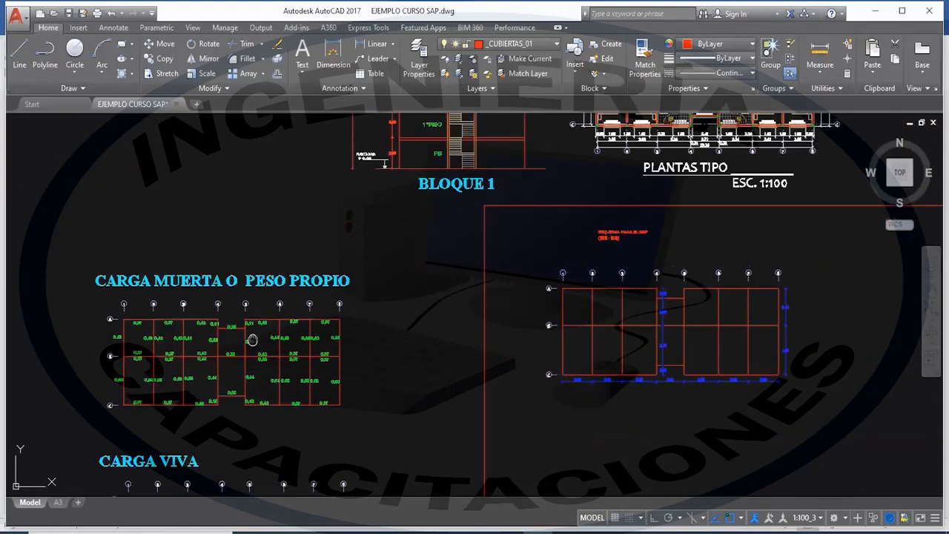
scroll(329, 332, "up", 4)
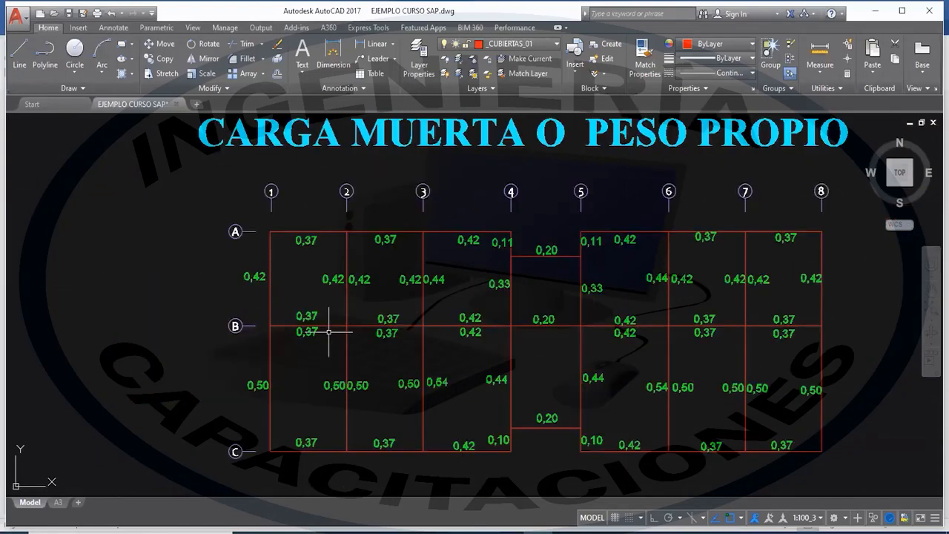
middle_click_drag(329, 332, 397, 295)
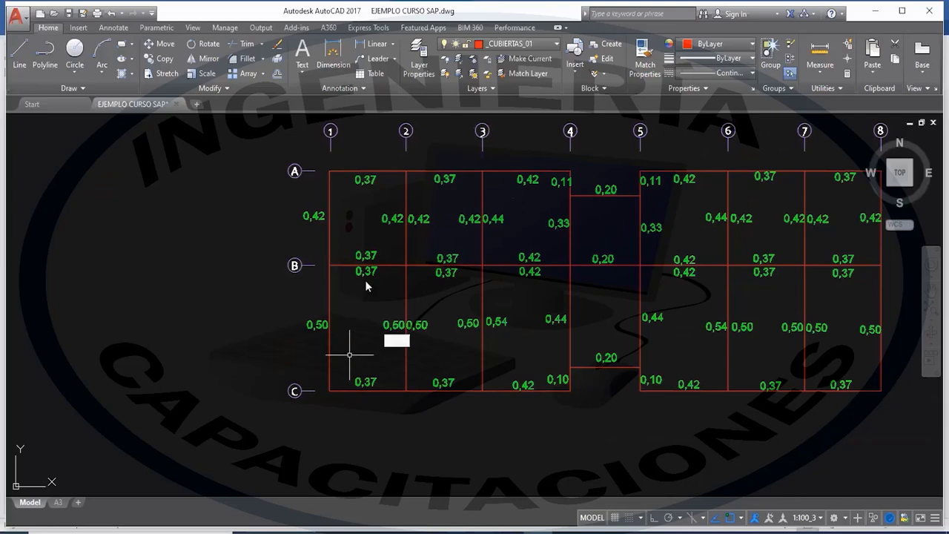
type("l")
key("Return")
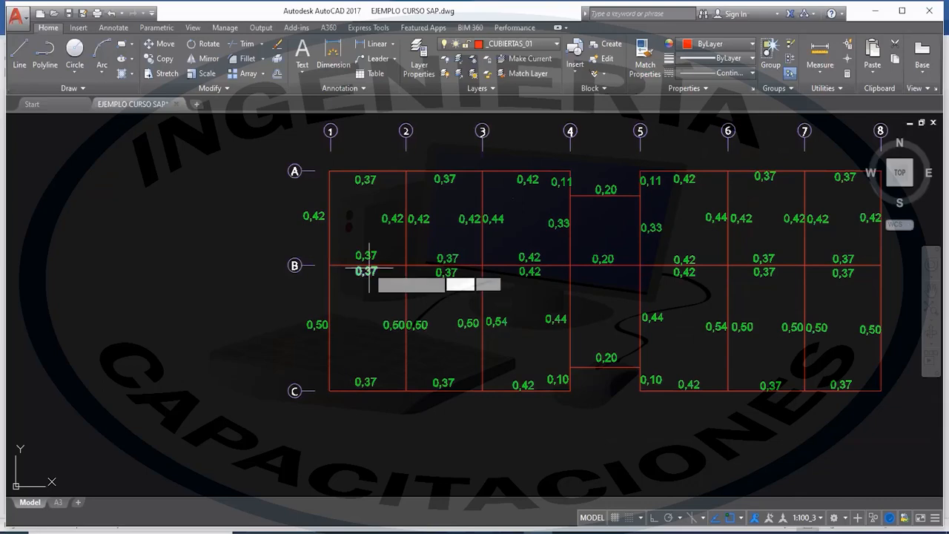
left_click(329, 391)
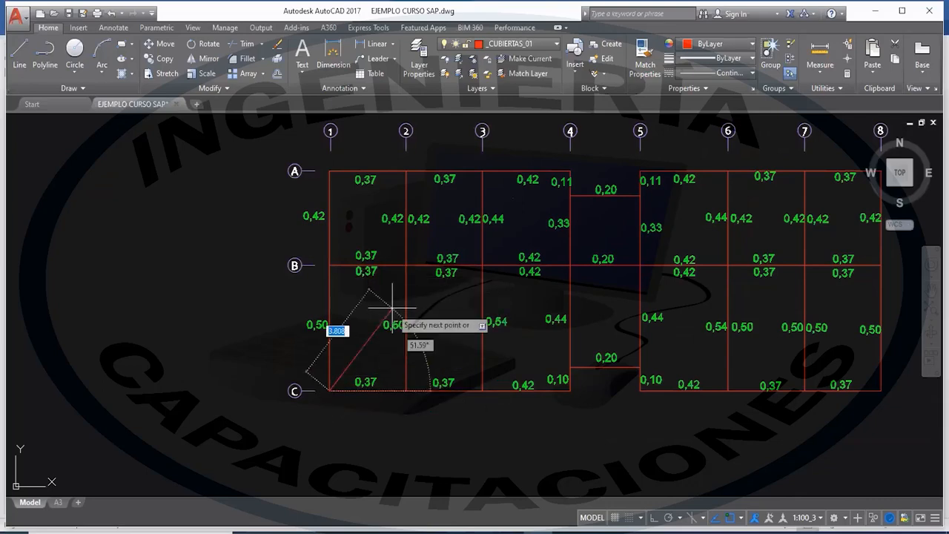
left_click(368, 331)
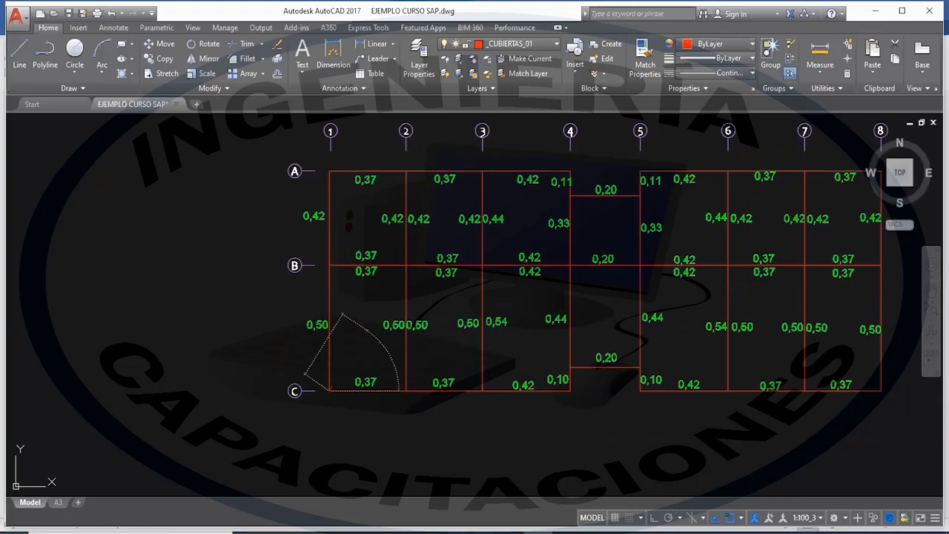
left_click(405, 387)
right_click(369, 334)
key("Escape")
key("Escape")
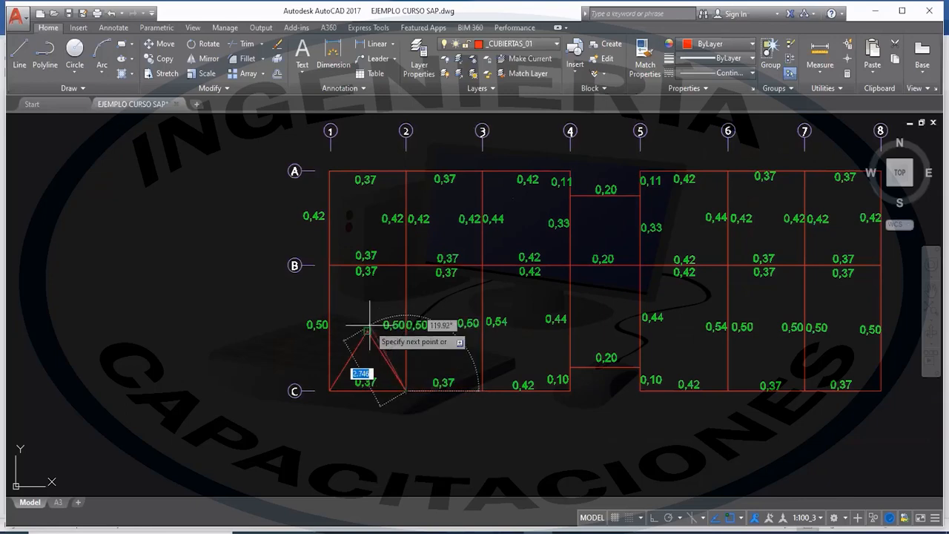
Complete the panel's tributary-area division with a vertical line up from the apex and sloped lines from its upper end to B1 and B2
key("Return")
left_click(369, 330)
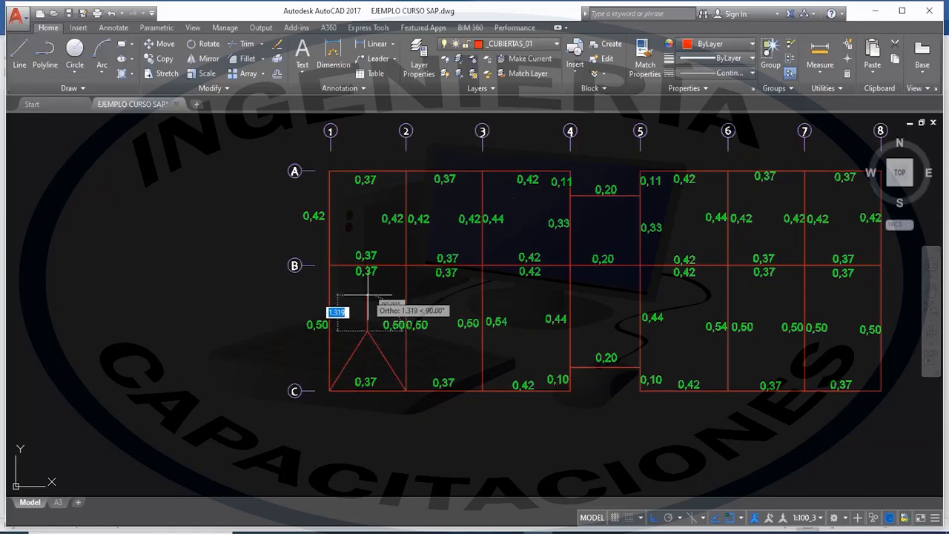
left_click(368, 287)
key("F8")
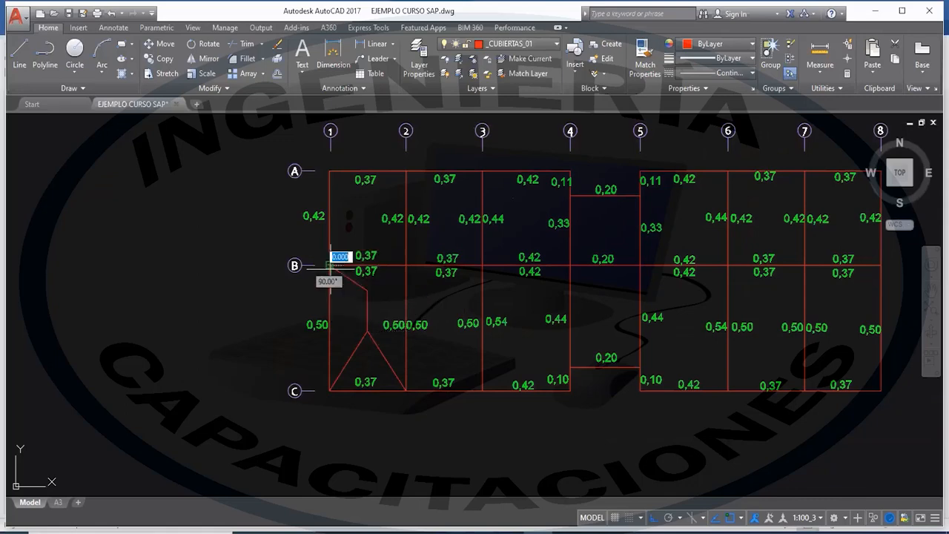
left_click(329, 266)
key("Return")
type("l")
key("Return")
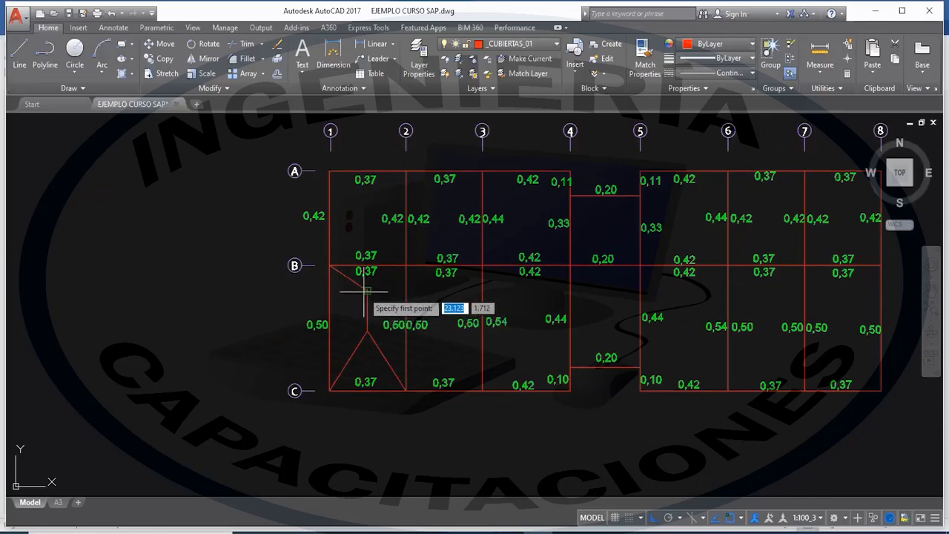
left_click(367, 288)
left_click(405, 265)
key("Return")
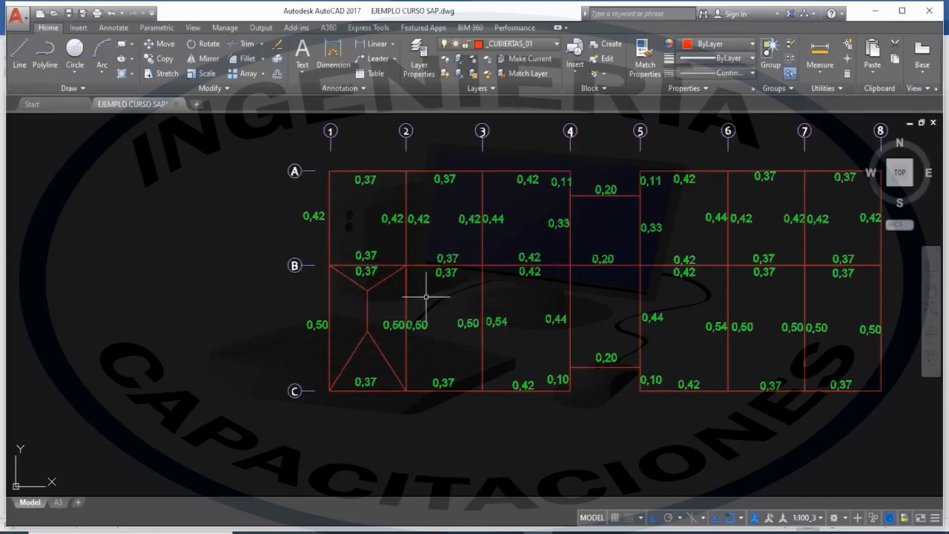
Examine the triangular and trapezoidal areas of panel 1-2/B-C, and the span dimensions of the same panel in the dimensioned plan
middle_click_drag(369, 338, 419, 267)
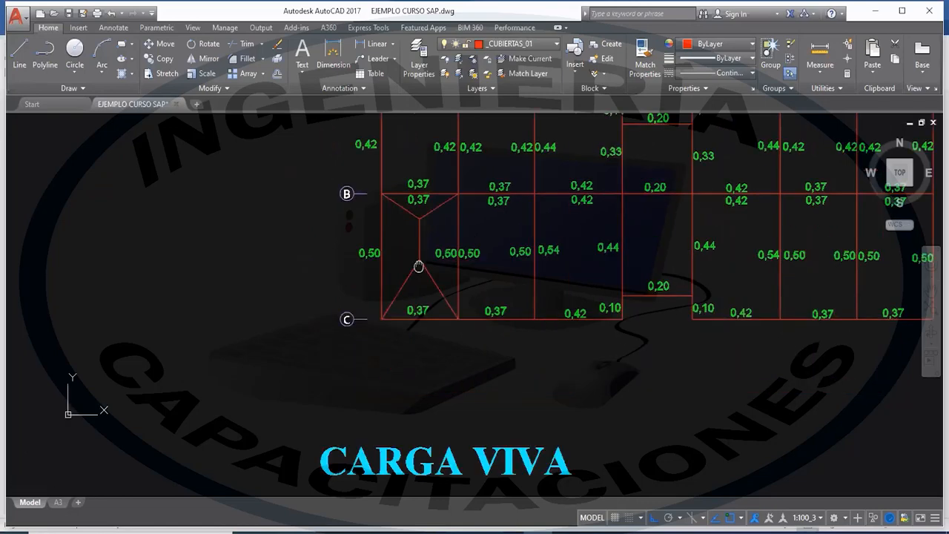
scroll(419, 267, "up", 6)
scroll(426, 285, "down", 5)
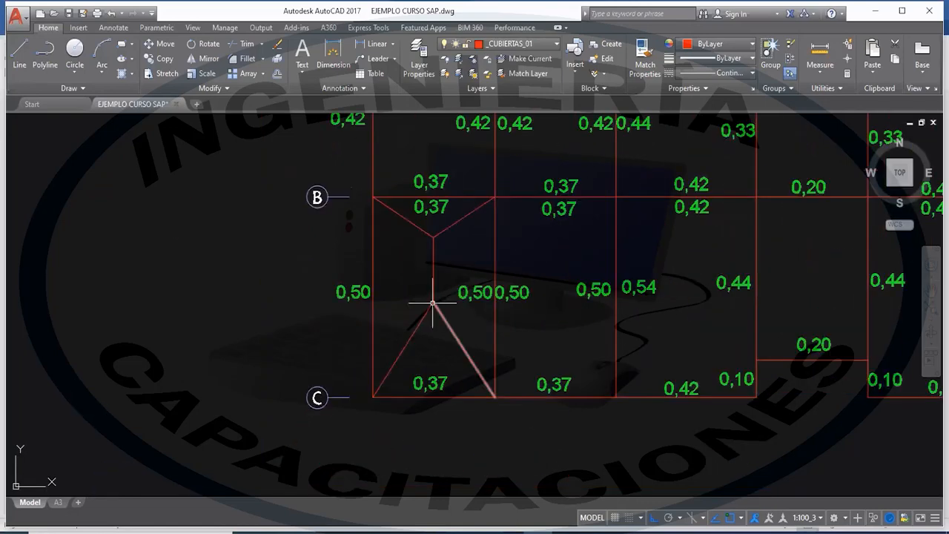
scroll(432, 302, "up", 2)
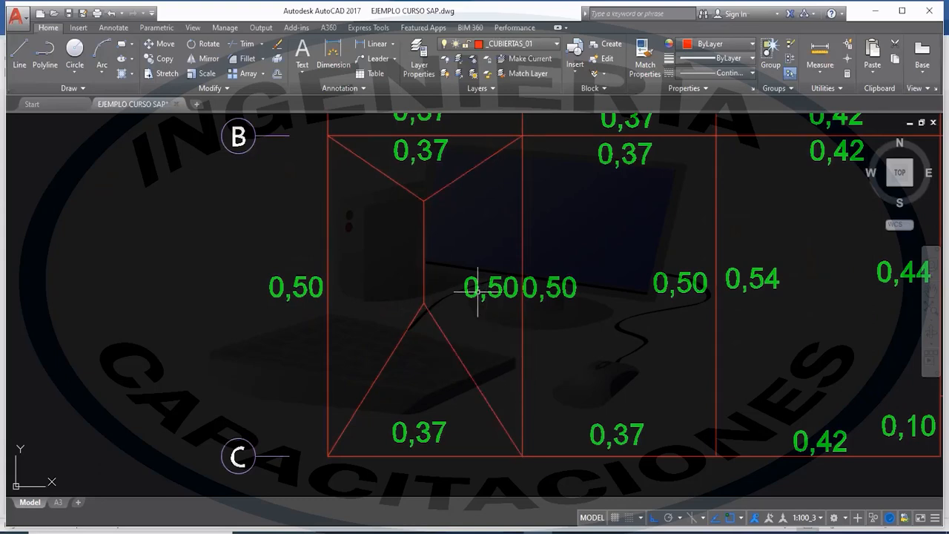
scroll(426, 252, "down", 4)
middle_click_drag(481, 271, 379, 324)
scroll(378, 324, "down", 6)
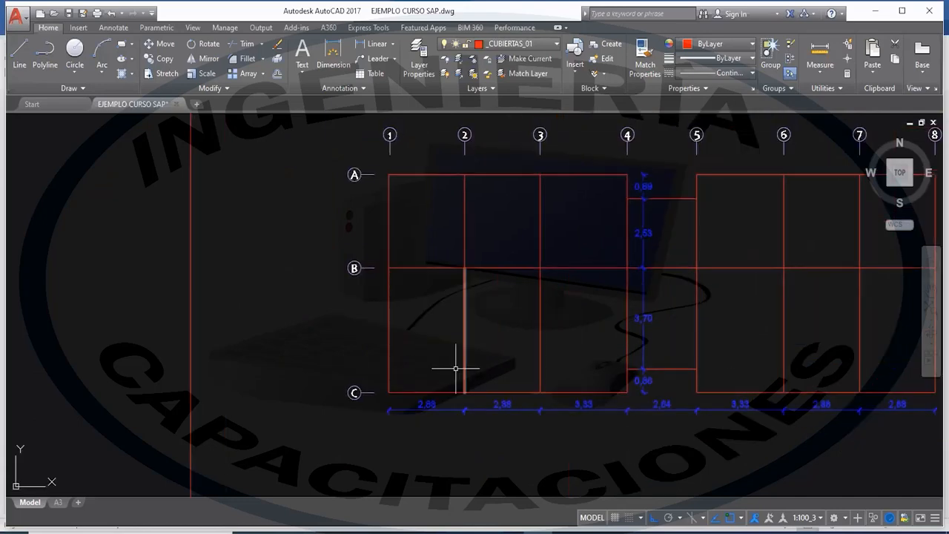
scroll(445, 371, "up", 3)
scroll(427, 387, "down", 1)
scroll(381, 375, "down", 2)
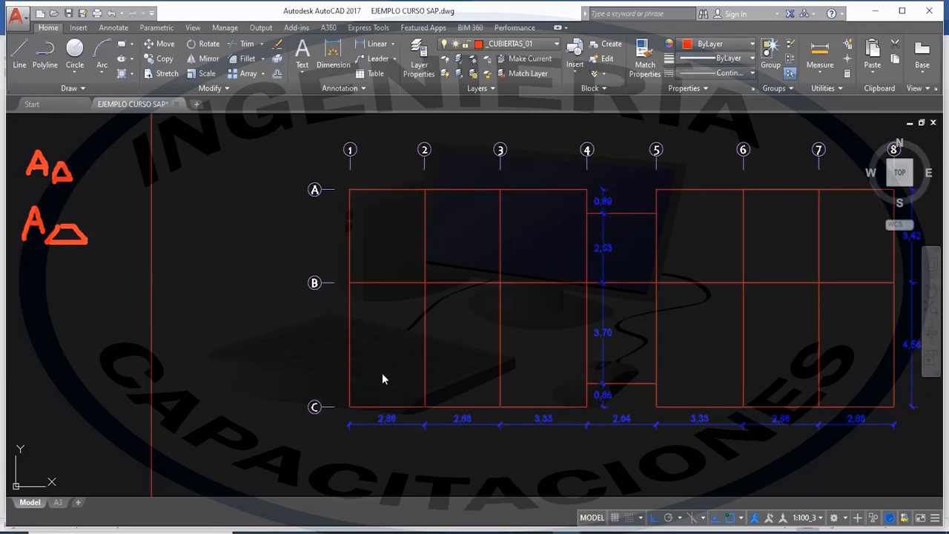
key("l")
key("Return")
left_click(350, 407)
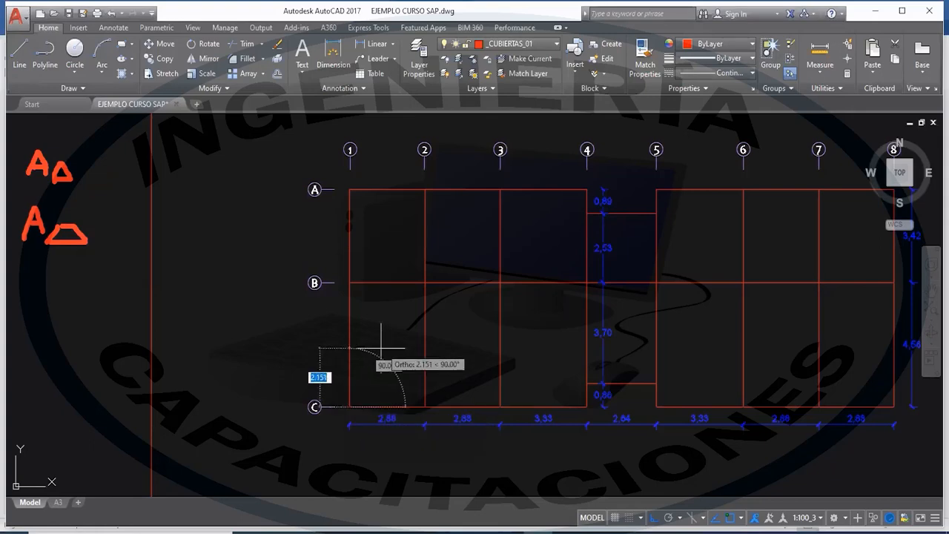
key("F8")
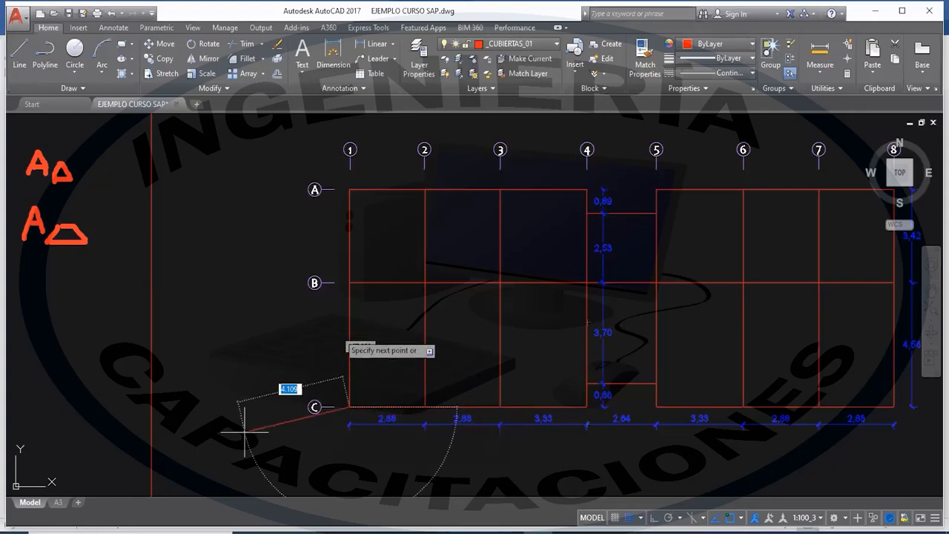
key("F8")
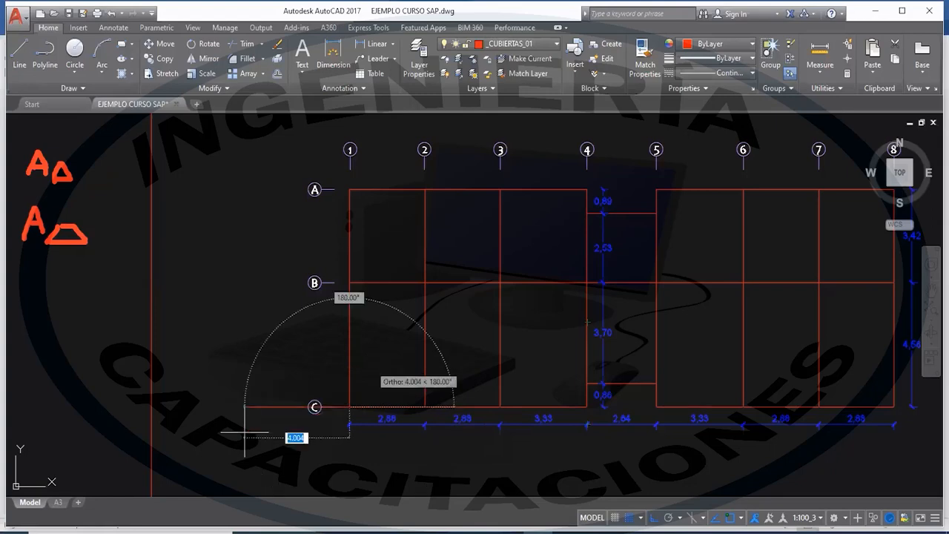
type("8")
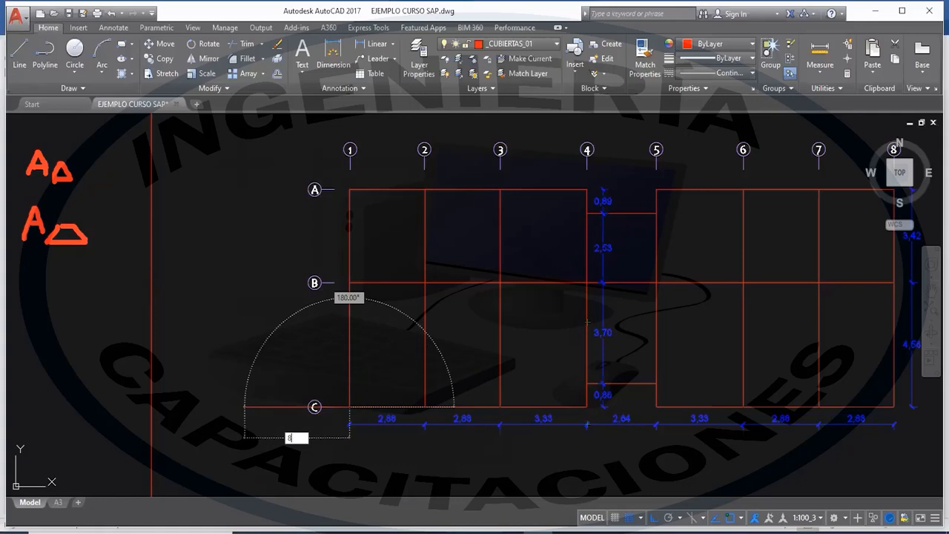
key("Escape")
type("l")
key("Return")
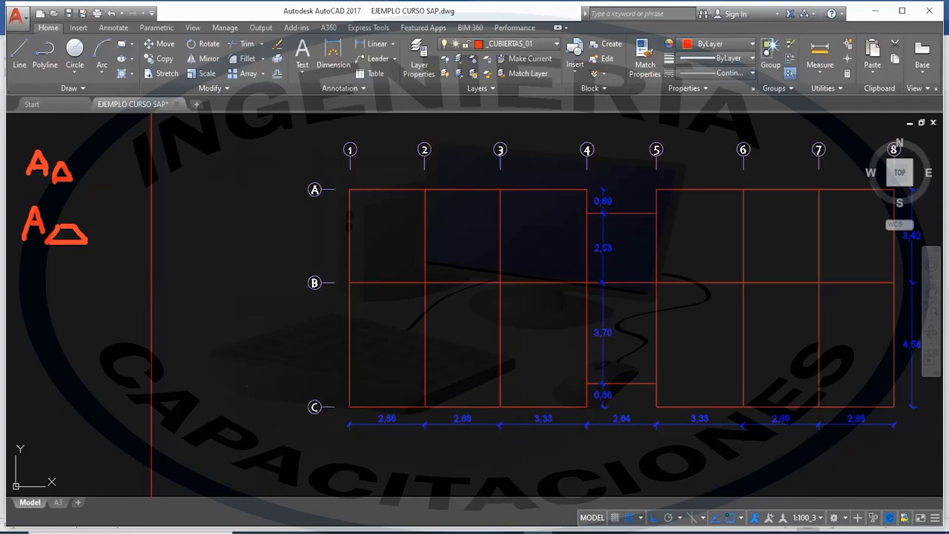
scroll(449, 333, "down", 5)
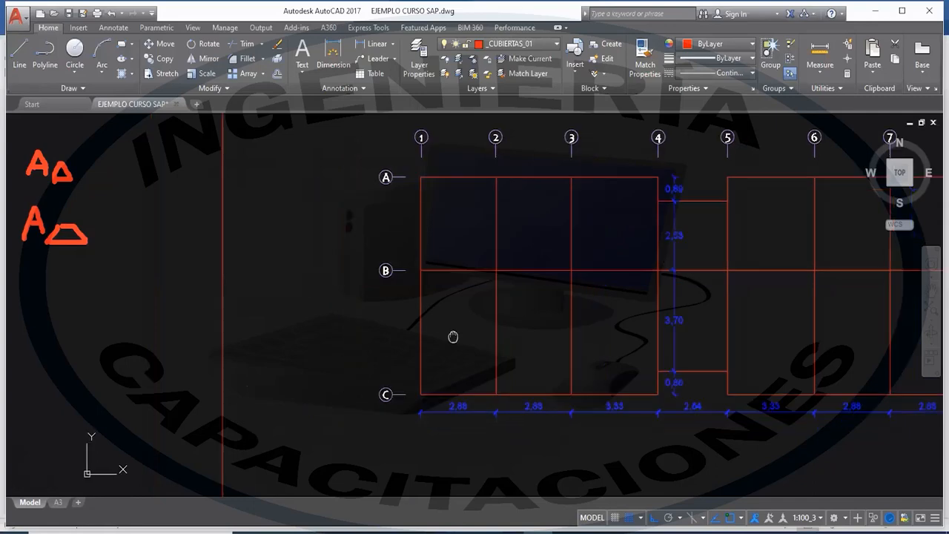
middle_click_drag(466, 339, 284, 326)
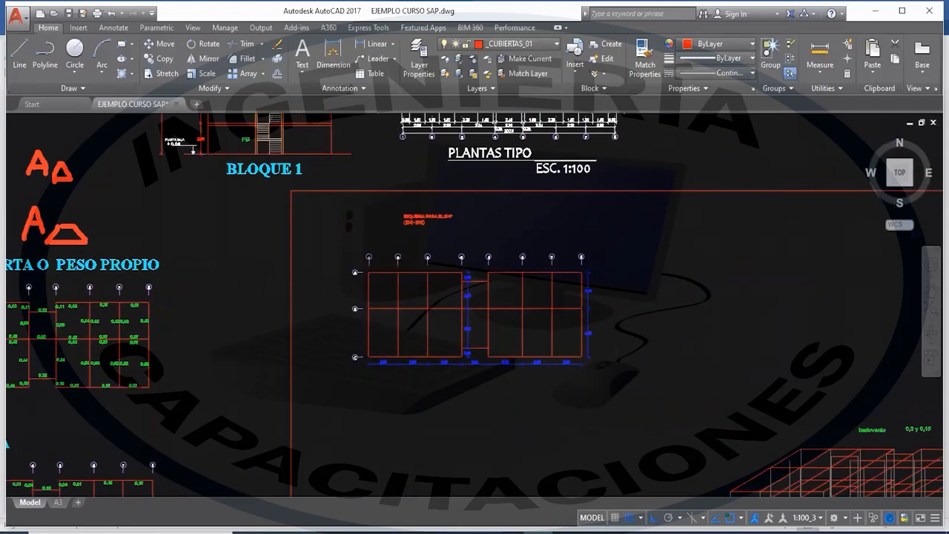
scroll(383, 360, "up", 6)
type("l")
key("Return")
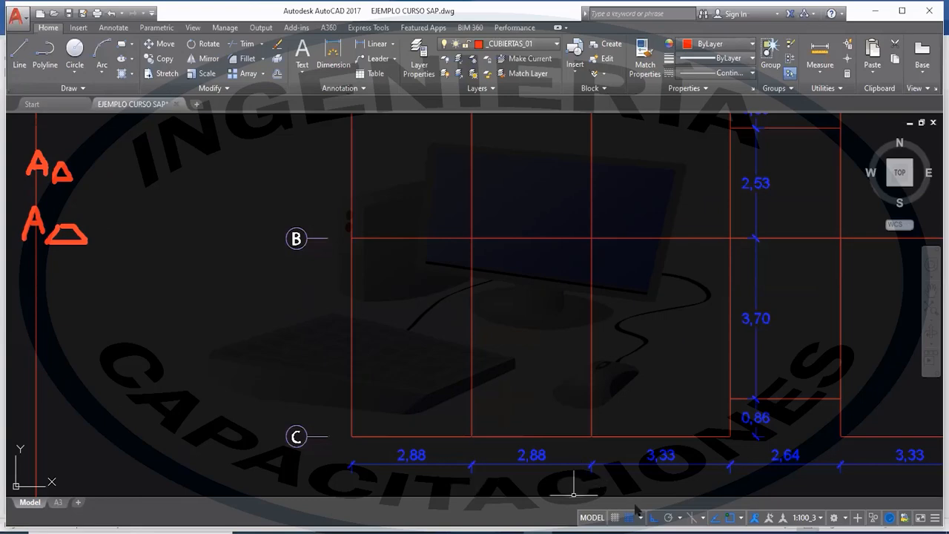
type("l")
key("Return")
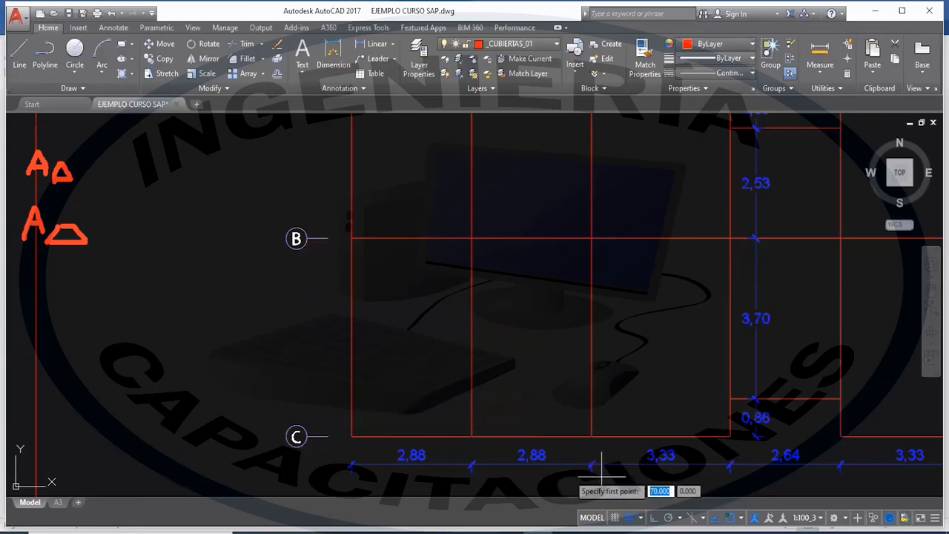
Go back from the dimensioned plan to the dead load plan's panel 1-2/B-C and examine its tributary-area lines
mouse_move(275, 339)
middle_mouse_down()
mouse_move(402, 409)
mouse_move(504, 364)
middle_mouse_up()
mouse_move(246, 381)
middle_mouse_down()
mouse_move(356, 364)
mouse_move(535, 358)
mouse_move(390, 356)
middle_mouse_up()
mouse_move(478, 354)
middle_mouse_down()
mouse_move(286, 350)
mouse_move(283, 360)
mouse_move(114, 360)
middle_mouse_up()
middle_click_drag(678, 339, 316, 348)
middle_click_drag(576, 356, 828, 356)
middle_click_drag(364, 351, 896, 349)
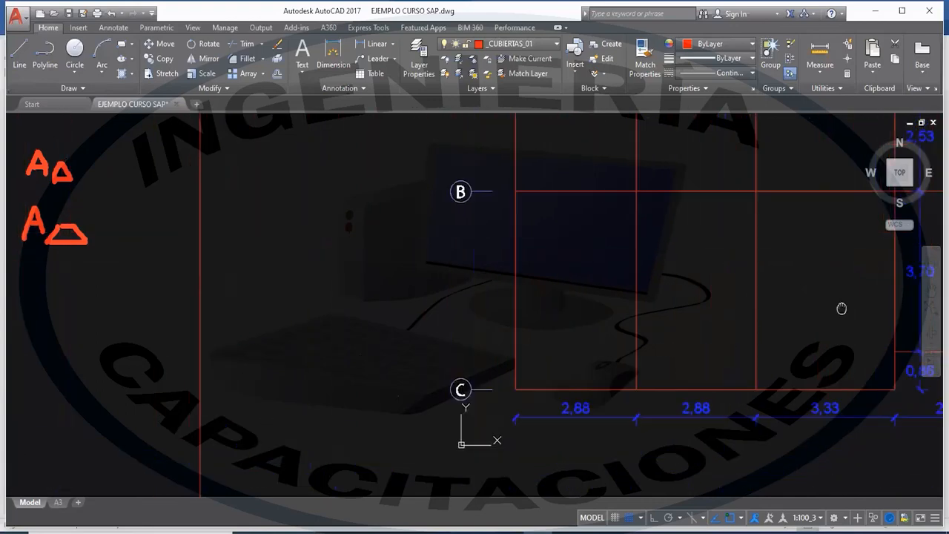
middle_click_drag(401, 332, 939, 339)
mouse_move(318, 306)
middle_mouse_down()
mouse_move(722, 231)
mouse_move(868, 179)
middle_mouse_up()
scroll(527, 340, "up", 2)
mouse_move(286, 306)
middle_mouse_down()
mouse_move(645, 338)
mouse_move(788, 318)
middle_mouse_up()
middle_click_drag(155, 389, 387, 413)
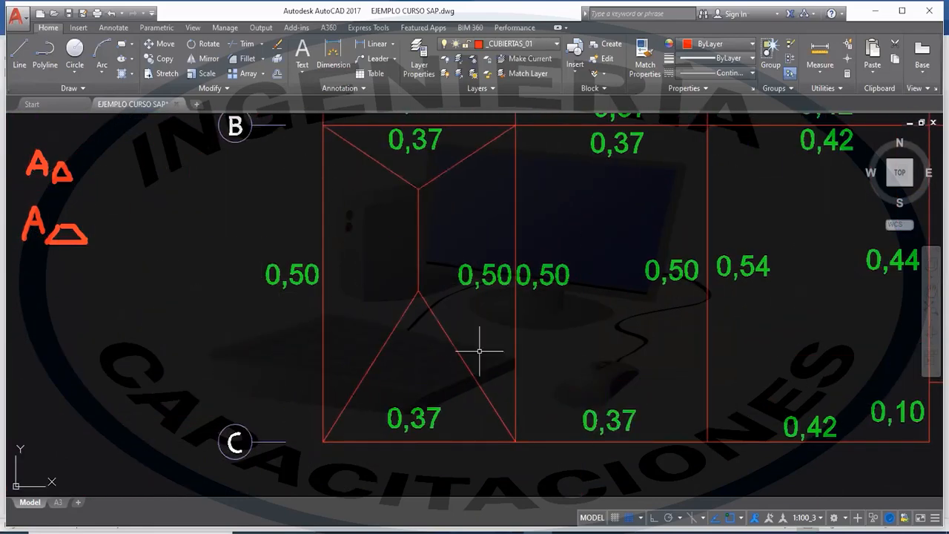
mouse_move(484, 383)
middle_mouse_down()
mouse_move(485, 318)
mouse_move(591, 361)
middle_mouse_up()
scroll(477, 324, "down", 4)
scroll(476, 324, "up", 2)
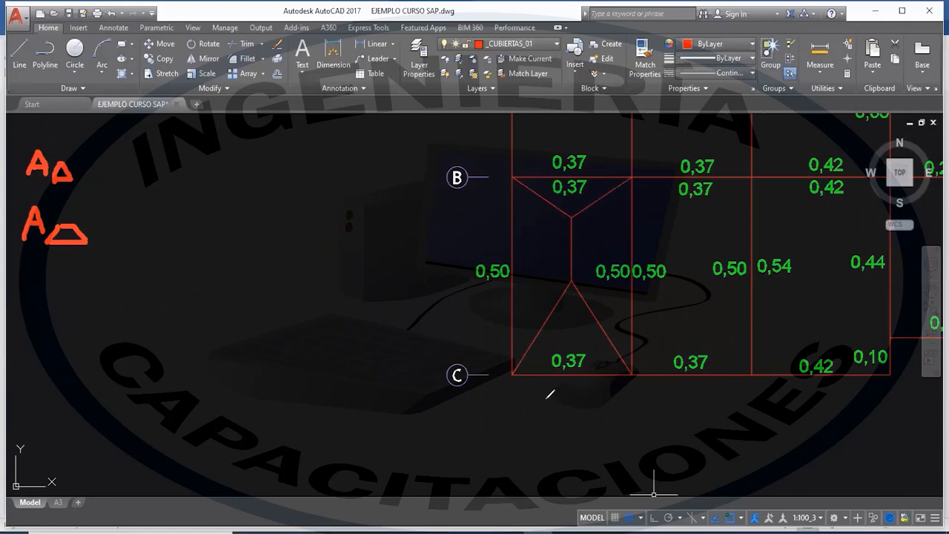
Handwrite the panel's spans beside it: 2,88 below axis C and 4,56 next to axis 1
mouse_move(553, 405)
left_mouse_down()
mouse_move(571, 396)
mouse_move(585, 407)
mouse_move(580, 424)
mouse_move(614, 396)
mouse_move(598, 436)
left_mouse_up()
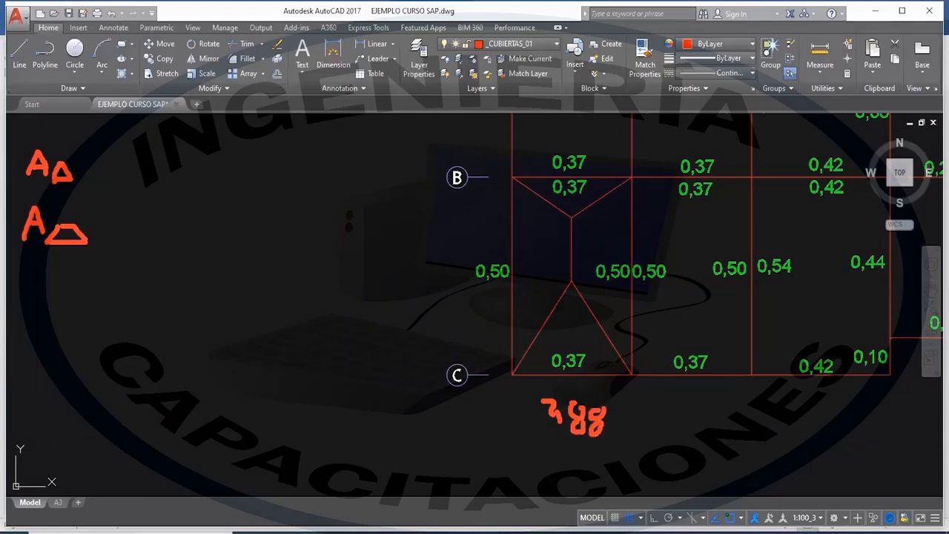
left_click_drag(444, 206, 454, 249)
mouse_move(476, 211)
left_mouse_down()
mouse_move(468, 241)
mouse_move(483, 220)
mouse_move(498, 233)
mouse_move(485, 236)
left_mouse_up()
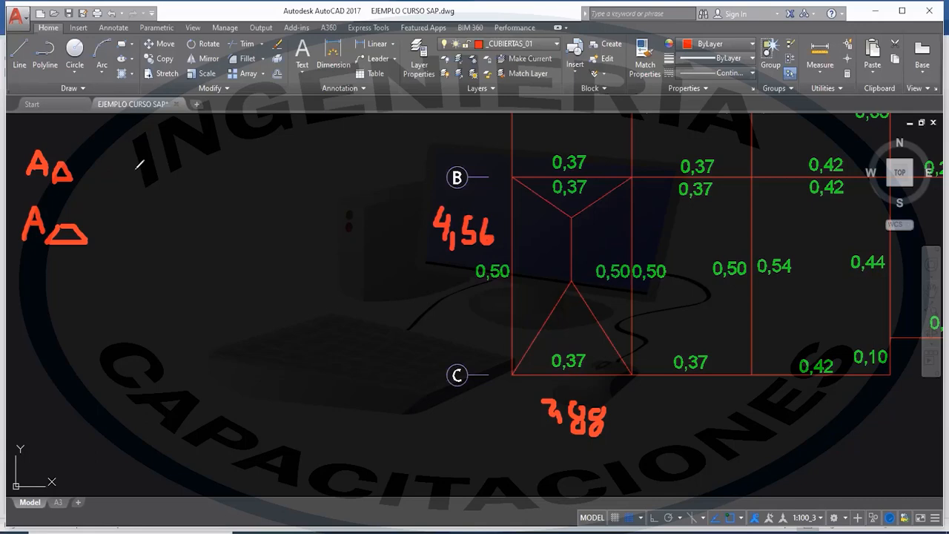
Handwrite the triangle area formula as 2,88 · 1,44 divided by 2, followed by an equals sign
left_click_drag(88, 175, 92, 178)
mouse_move(117, 159)
left_mouse_down()
mouse_move(117, 178)
mouse_move(141, 178)
mouse_move(146, 190)
left_mouse_up()
mouse_move(165, 157)
left_mouse_down()
mouse_move(156, 174)
mouse_move(168, 168)
mouse_move(165, 183)
mouse_move(181, 172)
mouse_move(178, 189)
left_mouse_up()
left_click(197, 189)
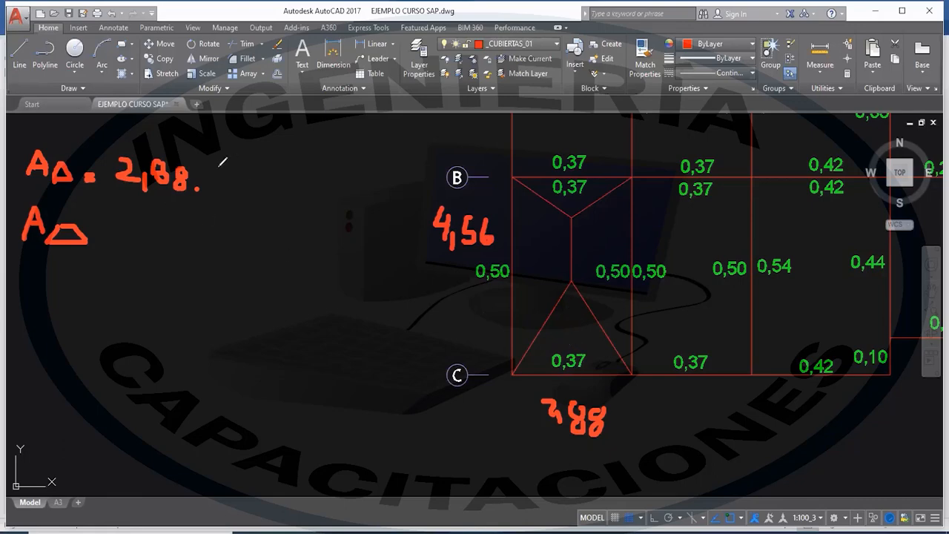
left_click_drag(218, 168, 240, 202)
mouse_move(250, 168)
left_mouse_down()
mouse_move(260, 193)
mouse_move(280, 176)
mouse_move(277, 194)
mouse_move(119, 196)
left_mouse_up()
left_click_drag(196, 223, 216, 236)
left_click_drag(301, 208, 315, 197)
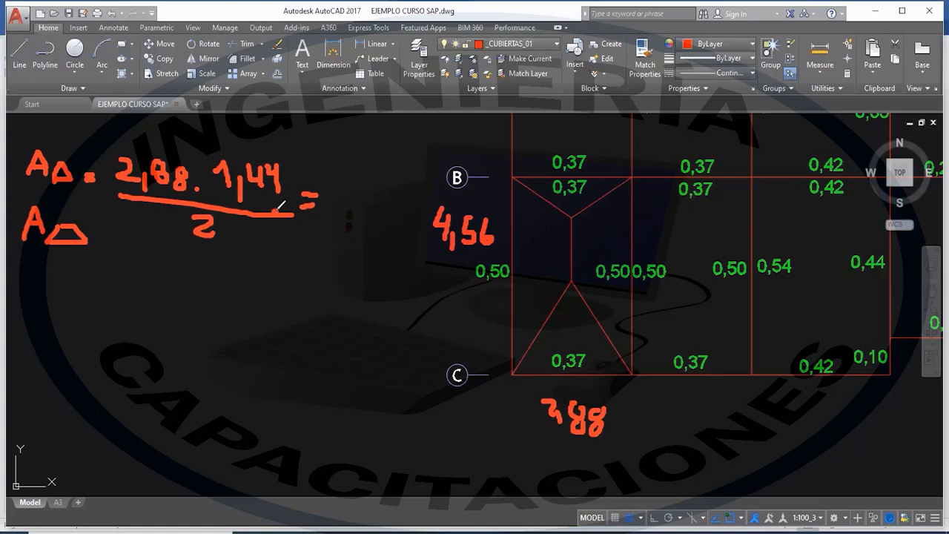
Handwrite the triangle area result, 2,07 m², after the formula, removing the stray stroke
mouse_move(269, 215)
left_mouse_down()
mouse_move(344, 169)
mouse_move(356, 217)
left_mouse_up()
key("ctrl+z")
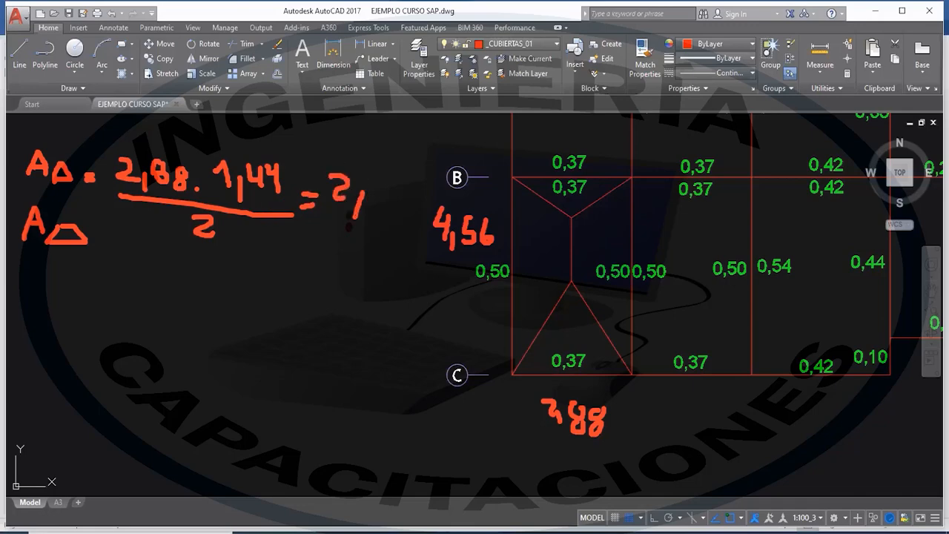
mouse_move(391, 175)
left_mouse_down()
mouse_move(382, 191)
mouse_move(391, 178)
mouse_move(406, 198)
mouse_move(415, 175)
left_mouse_up()
left_click_drag(399, 189, 436, 193)
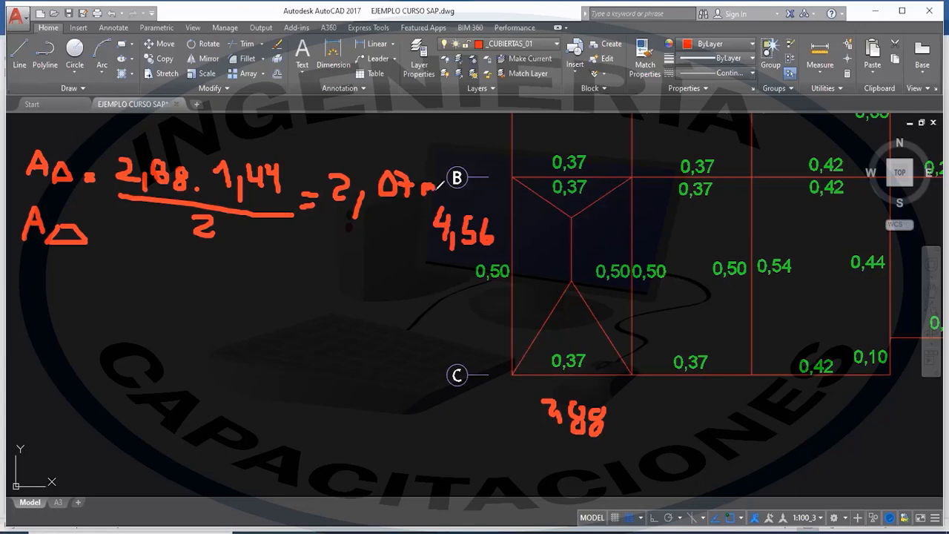
left_click_drag(427, 158, 441, 166)
Handwrite the trapezoid area formula as (4,56 + 1,68) divided by 2, times 1,44, marking the trapezoid's height with a dashed line in the panel
left_click_drag(89, 255, 102, 262)
mouse_move(130, 244)
left_mouse_down()
mouse_move(137, 271)
mouse_move(152, 255)
mouse_move(156, 264)
mouse_move(197, 264)
mouse_move(204, 253)
left_mouse_up()
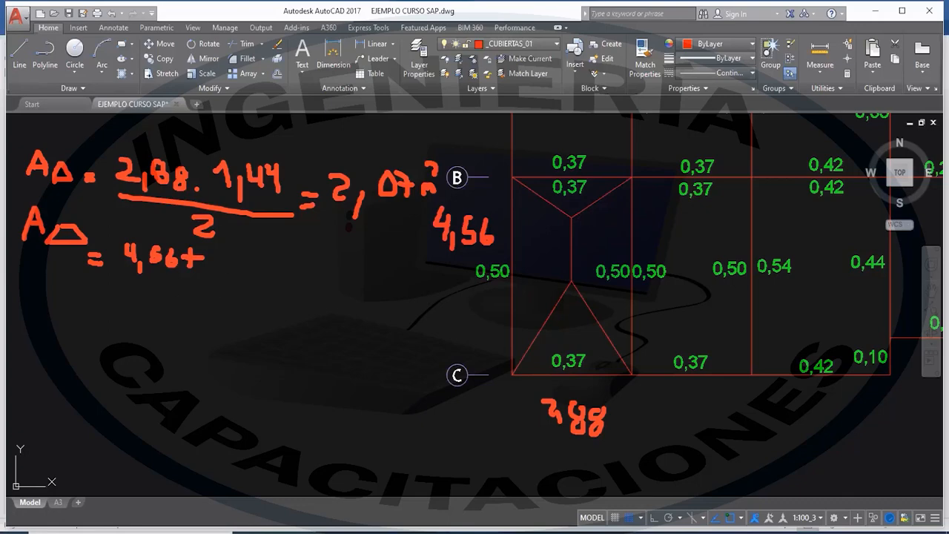
mouse_move(214, 257)
left_mouse_down()
mouse_move(232, 278)
mouse_move(281, 259)
mouse_move(273, 276)
left_mouse_up()
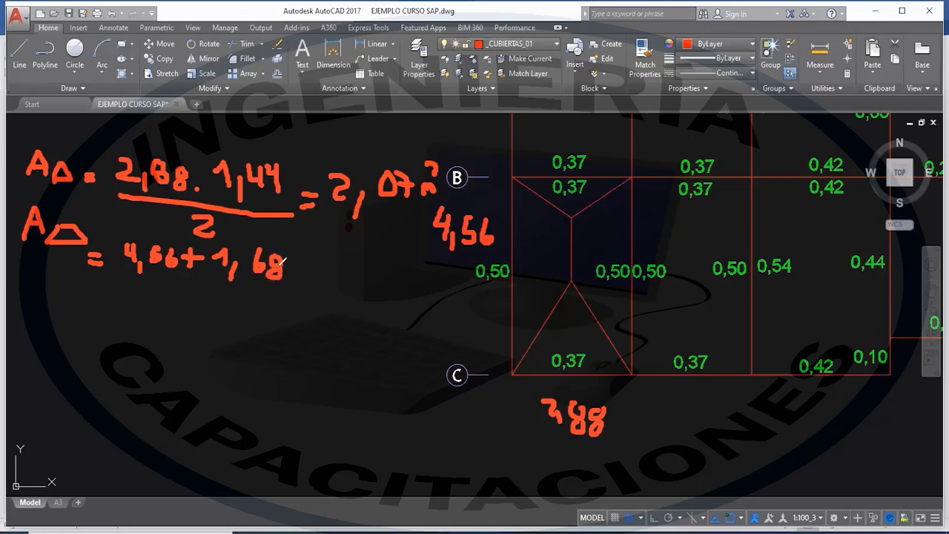
left_click_drag(119, 279, 285, 278)
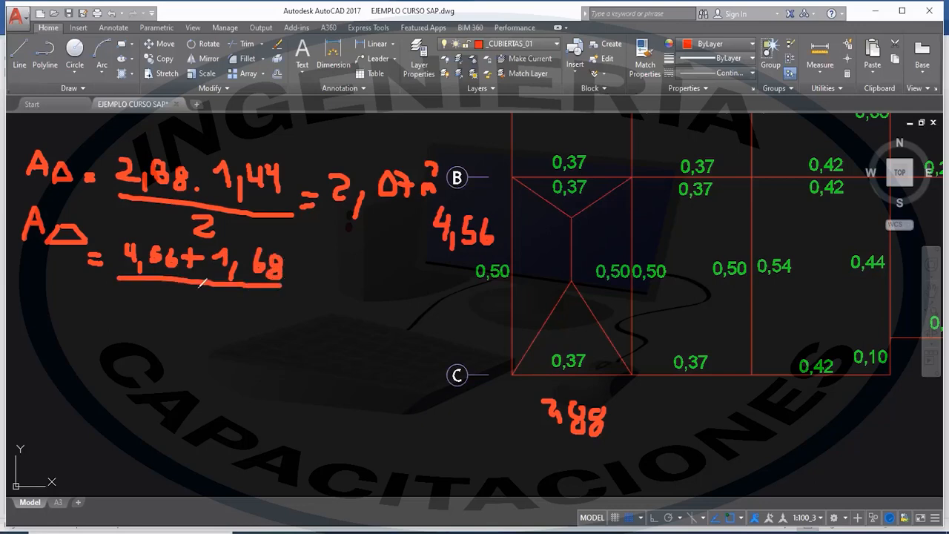
left_click_drag(175, 305, 194, 316)
left_click_drag(510, 217, 572, 216)
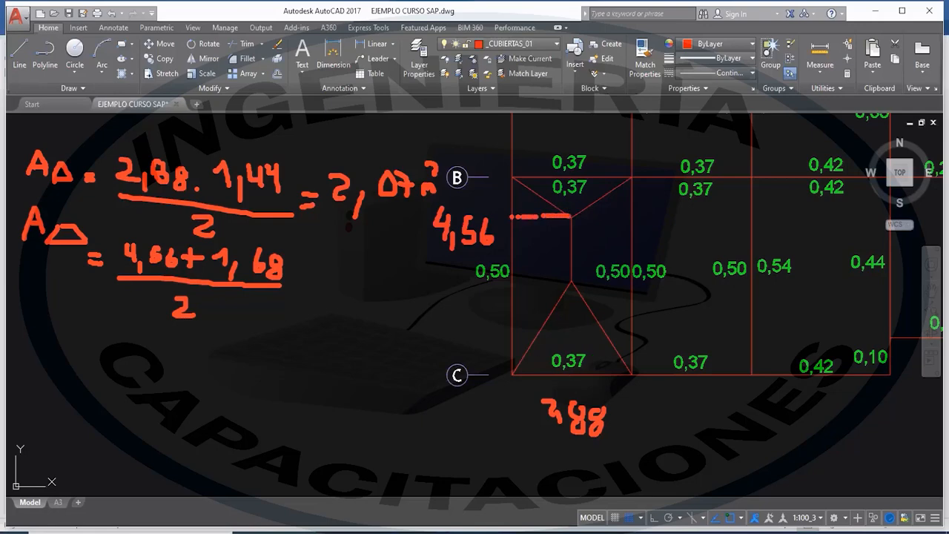
left_click(300, 288)
mouse_move(322, 274)
left_mouse_down()
mouse_move(333, 267)
mouse_move(342, 300)
mouse_move(367, 279)
mouse_move(364, 288)
mouse_move(385, 282)
mouse_move(382, 291)
left_mouse_up()
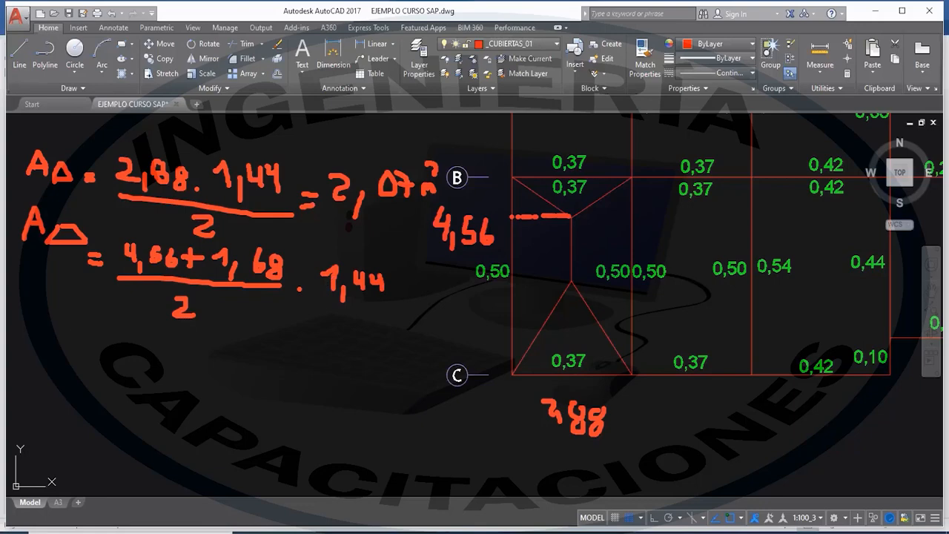
Handwrite the trapezoid area result, 4,49 m², and start the triangle's load expression below it with q△ =
mouse_move(32, 363)
left_mouse_down()
mouse_move(49, 335)
mouse_move(61, 363)
mouse_move(60, 349)
mouse_move(127, 353)
mouse_move(126, 362)
mouse_move(158, 366)
left_mouse_up()
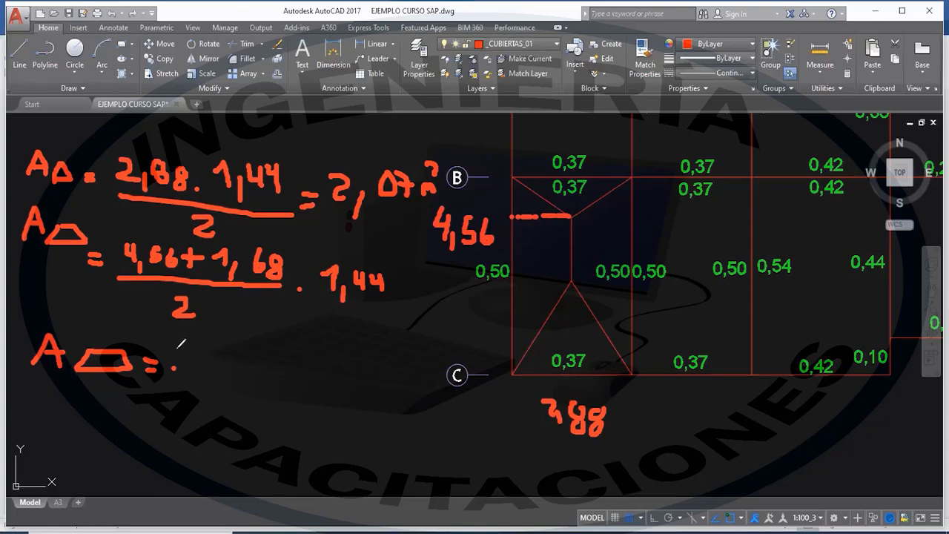
mouse_move(175, 346)
left_mouse_down()
mouse_move(176, 363)
mouse_move(192, 358)
mouse_move(190, 371)
mouse_move(205, 376)
left_mouse_up()
key("ctrl+z")
mouse_move(221, 343)
left_mouse_down()
mouse_move(232, 376)
mouse_move(284, 360)
mouse_move(286, 371)
left_mouse_up()
left_click_drag(290, 338, 304, 353)
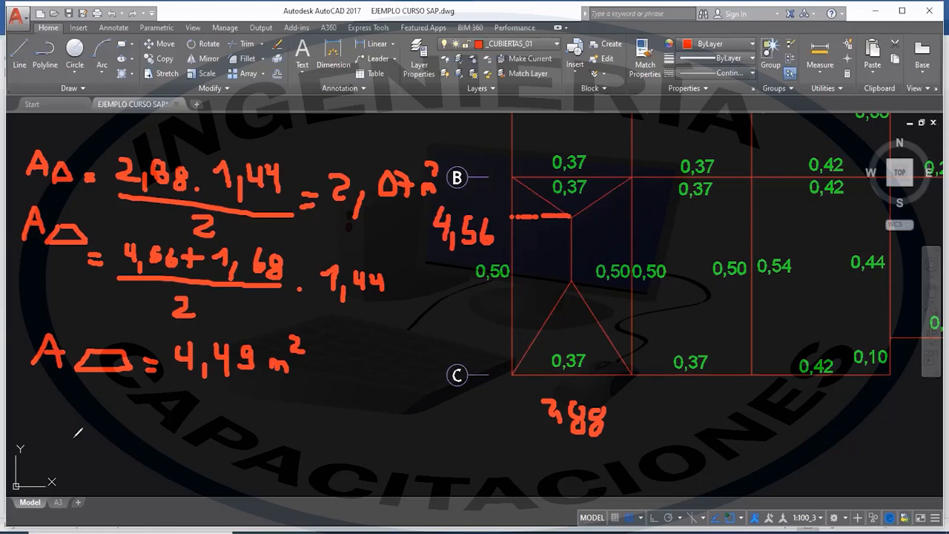
mouse_move(74, 408)
left_mouse_down()
mouse_move(74, 430)
mouse_move(110, 439)
mouse_move(146, 428)
left_mouse_up()
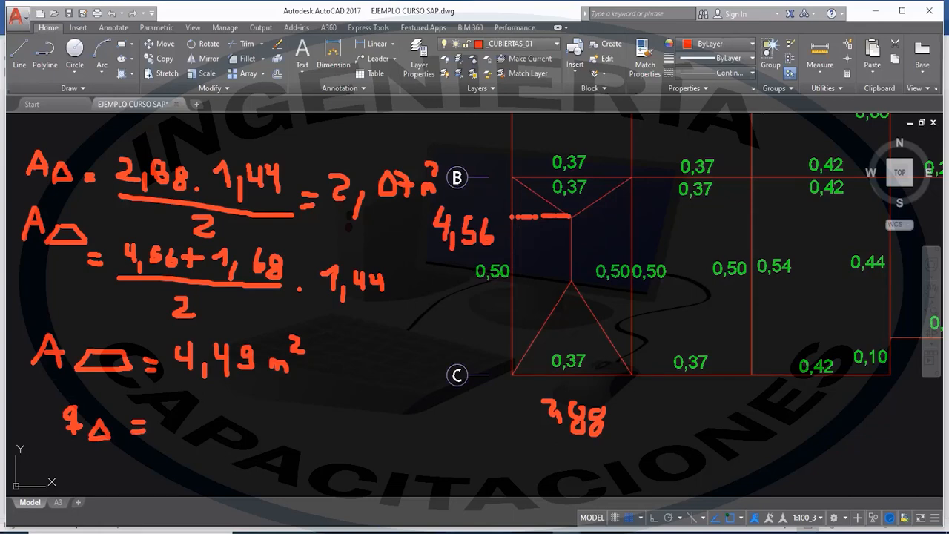
Examine the slab load notes for floors 1 to 5 and return to the dead load plan
scroll(656, 337, "down", 5)
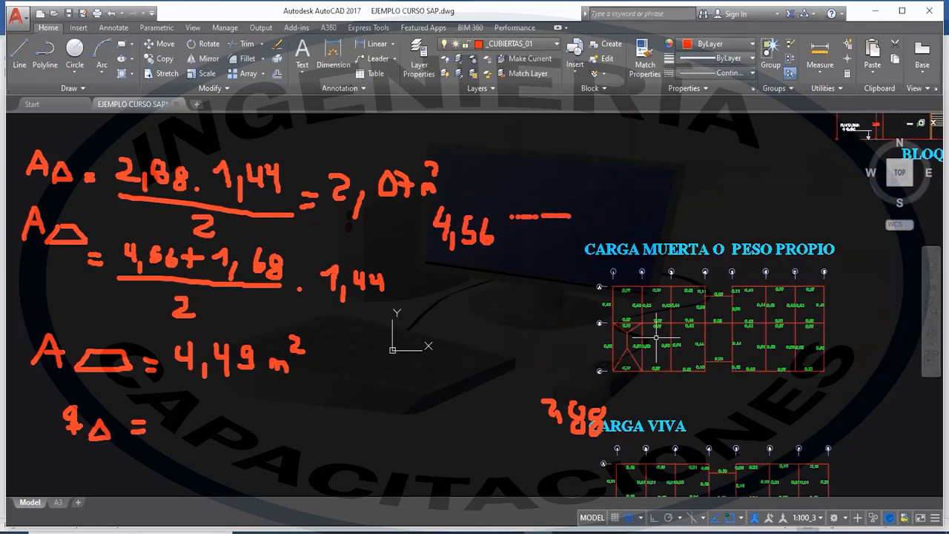
scroll(656, 337, "down", 4)
scroll(594, 360, "up", 8)
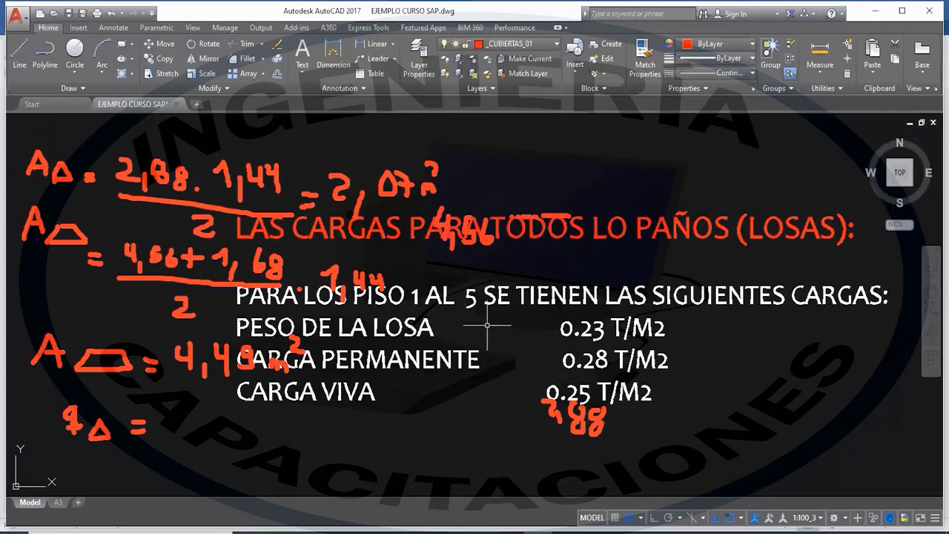
scroll(547, 345, "down", 2)
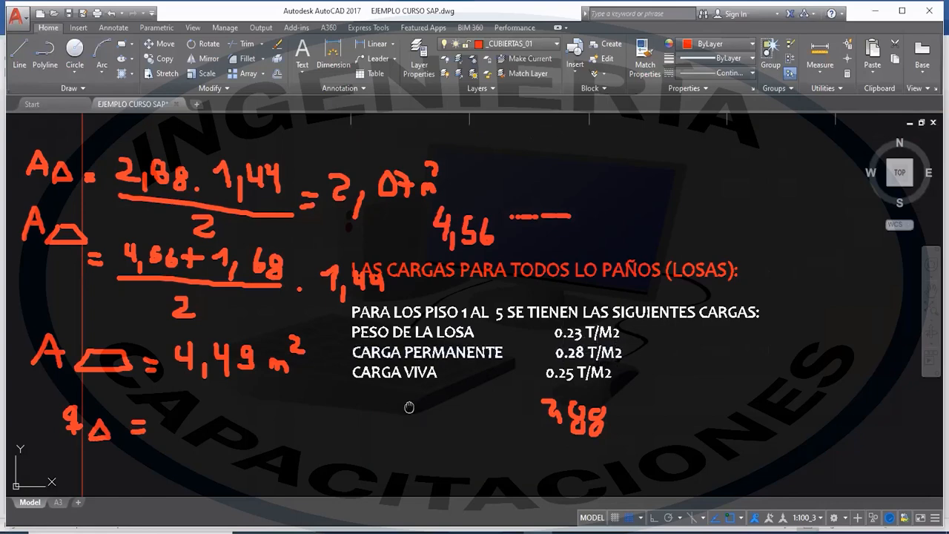
middle_click_drag(422, 415, 610, 431)
scroll(654, 375, "down", 3)
scroll(655, 374, "up", 6)
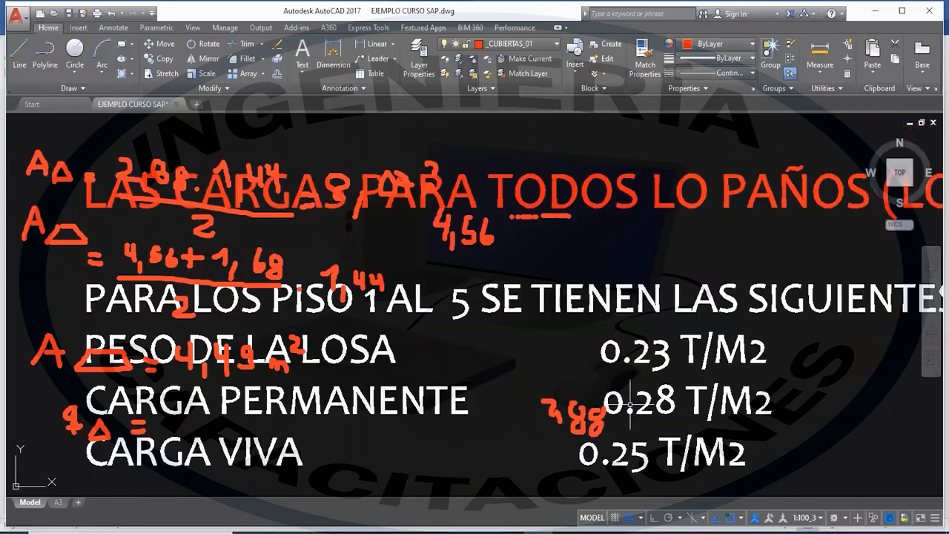
scroll(654, 374, "down", 10)
mouse_move(512, 360)
middle_mouse_down()
mouse_move(513, 398)
mouse_move(573, 458)
mouse_move(551, 473)
mouse_move(465, 490)
mouse_move(529, 510)
middle_mouse_up()
scroll(431, 407, "up", 4)
mouse_move(430, 408)
middle_mouse_down()
mouse_move(531, 457)
mouse_move(556, 510)
middle_mouse_up()
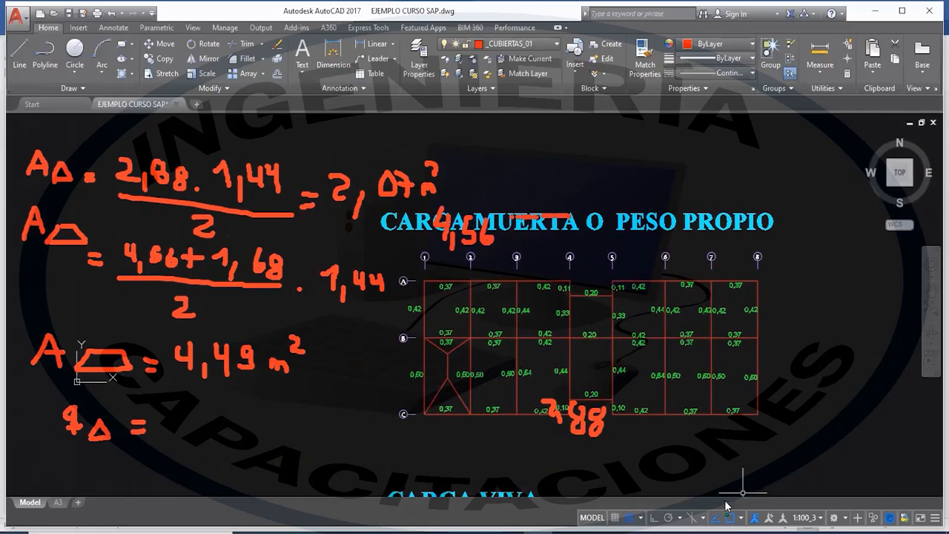
Handwrite the slab's dead load, 0,51 t/m², above the dead load plan's title
left_click_drag(676, 134, 689, 156)
left_click_drag(721, 126, 706, 149)
mouse_move(726, 135)
left_mouse_down()
mouse_move(778, 147)
mouse_move(788, 133)
mouse_move(790, 157)
mouse_move(821, 148)
mouse_move(831, 156)
mouse_move(846, 132)
mouse_move(850, 140)
left_mouse_up()
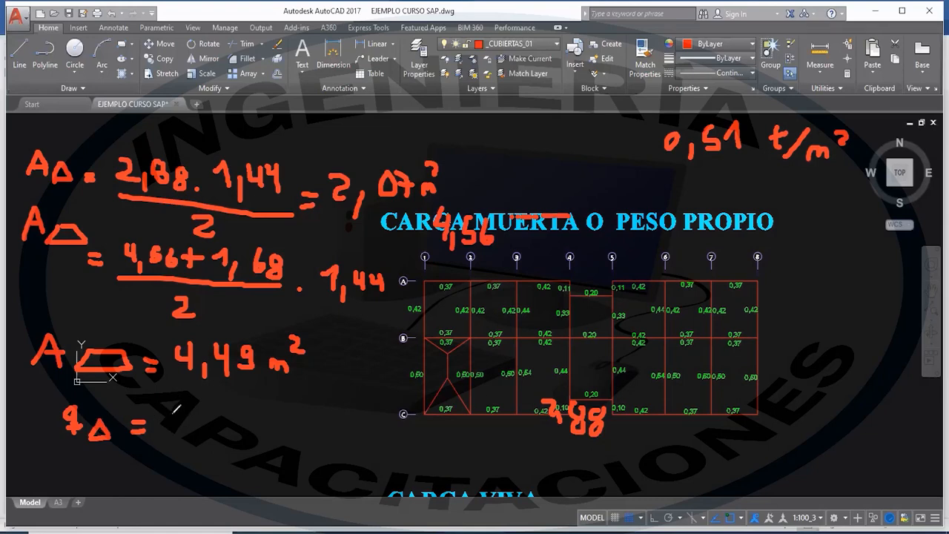
Complete the handwritten triangle load formula as 0,51 · 2,07 divided by 2,88, correcting the last digits of the denominator
mouse_move(178, 404)
left_mouse_down()
mouse_move(171, 420)
mouse_move(179, 410)
mouse_move(186, 432)
left_mouse_up()
mouse_move(216, 402)
left_mouse_down()
mouse_move(202, 403)
mouse_move(200, 424)
mouse_move(232, 424)
left_mouse_up()
left_click(240, 426)
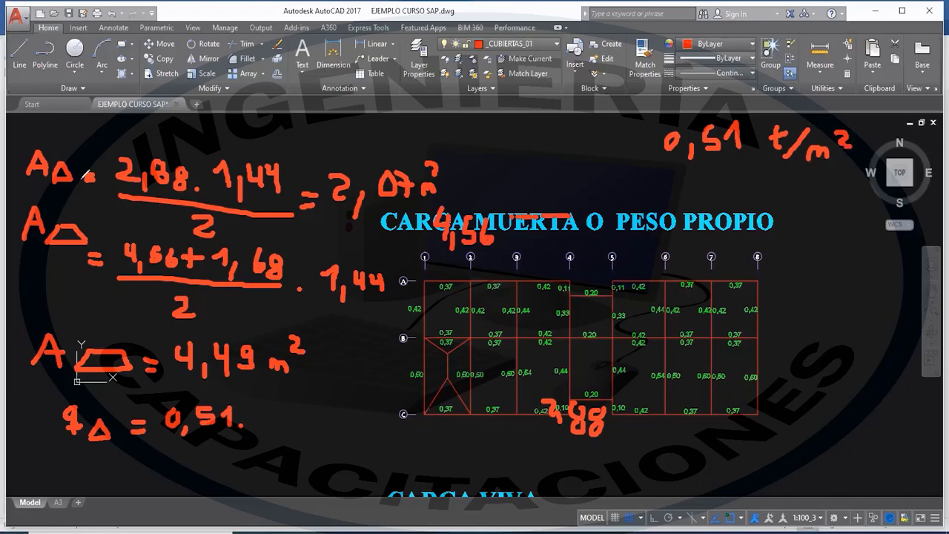
left_click_drag(264, 401, 281, 437)
left_click_drag(309, 408, 320, 424)
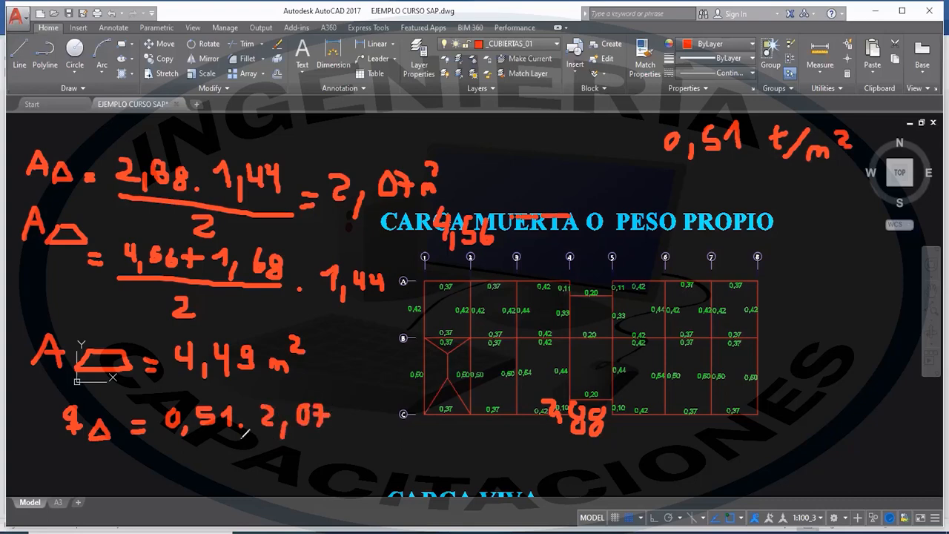
left_click_drag(163, 442, 327, 439)
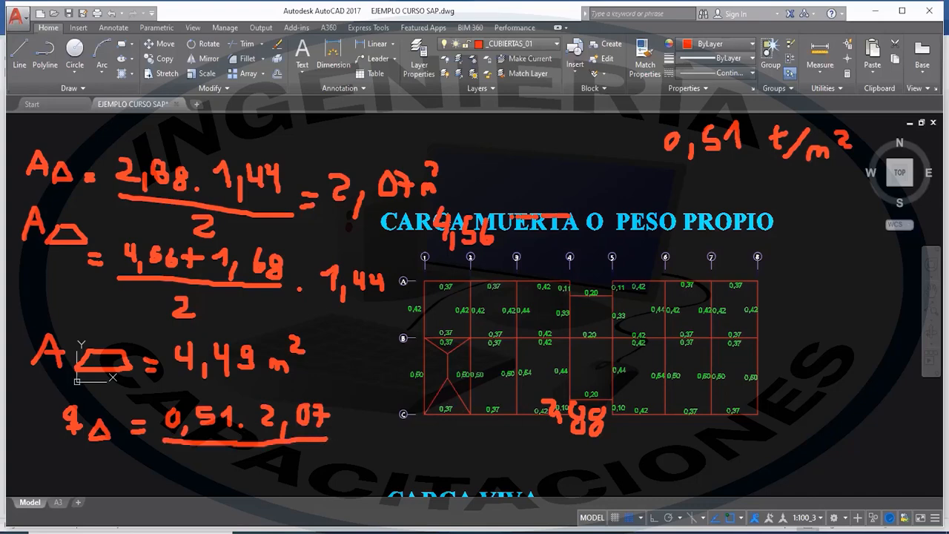
mouse_move(229, 458)
left_mouse_down()
mouse_move(250, 475)
mouse_move(286, 453)
left_mouse_up()
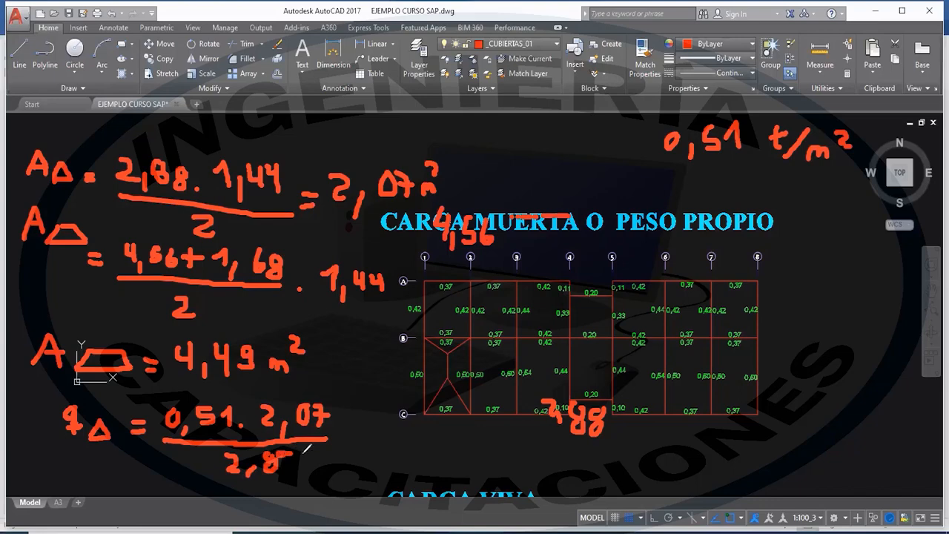
key("ctrl+z")
left_click_drag(301, 446, 298, 454)
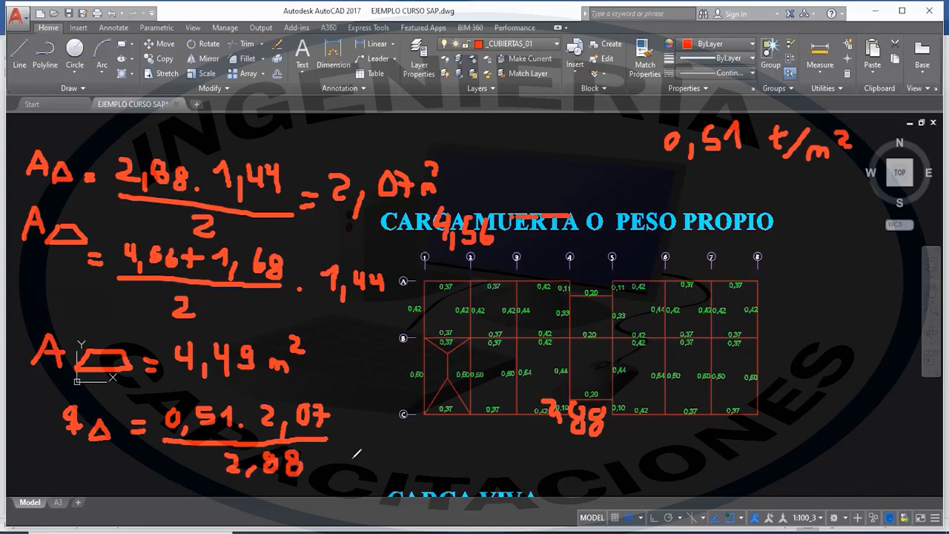
Handwrite the triangle load result, 0,366 t/m, after the formula
left_click(351, 444)
mouse_move(385, 432)
left_mouse_down()
mouse_move(373, 446)
mouse_move(386, 447)
mouse_move(386, 466)
left_mouse_up()
left_click(390, 453)
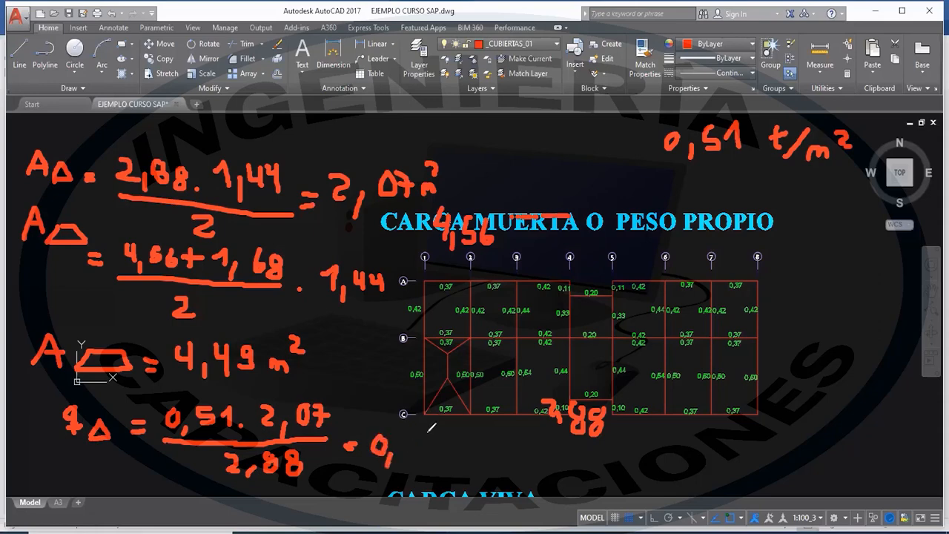
mouse_move(403, 430)
left_mouse_down()
mouse_move(414, 440)
mouse_move(404, 454)
mouse_move(490, 461)
mouse_move(497, 441)
mouse_move(490, 478)
mouse_move(529, 467)
mouse_move(541, 479)
left_mouse_up()
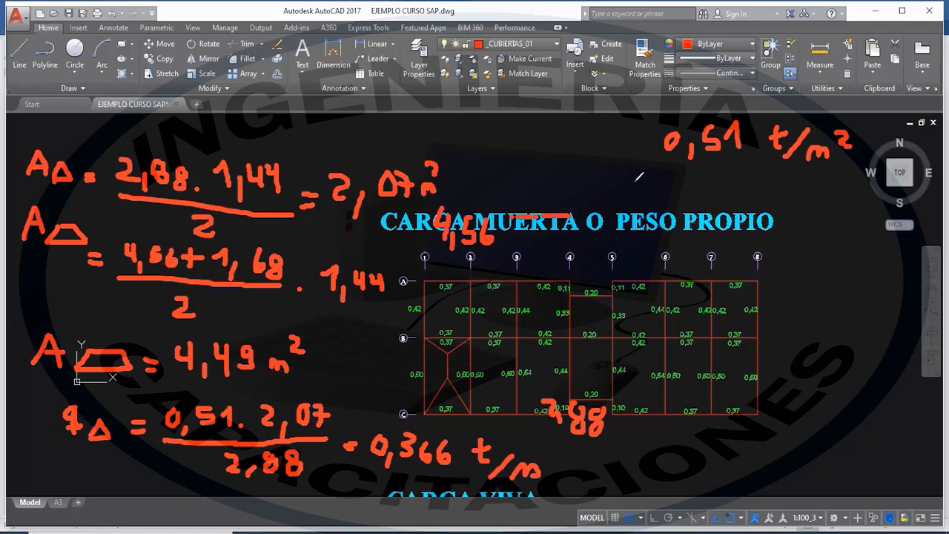
Handwrite the trapezoid load formula as q = 0,51 · 4,49 divided by 4,56 beneath the 0,51 t/m² note
mouse_move(633, 186)
left_mouse_down()
mouse_move(636, 217)
mouse_move(660, 197)
mouse_move(679, 223)
mouse_move(700, 217)
left_mouse_up()
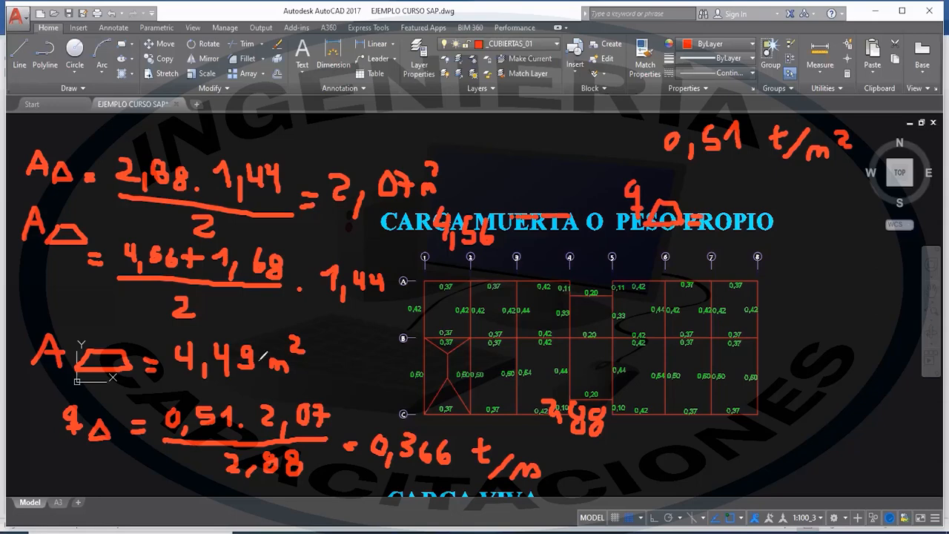
mouse_move(728, 204)
left_mouse_down()
mouse_move(730, 238)
mouse_move(745, 211)
mouse_move(742, 234)
mouse_move(773, 230)
left_mouse_up()
left_click(782, 230)
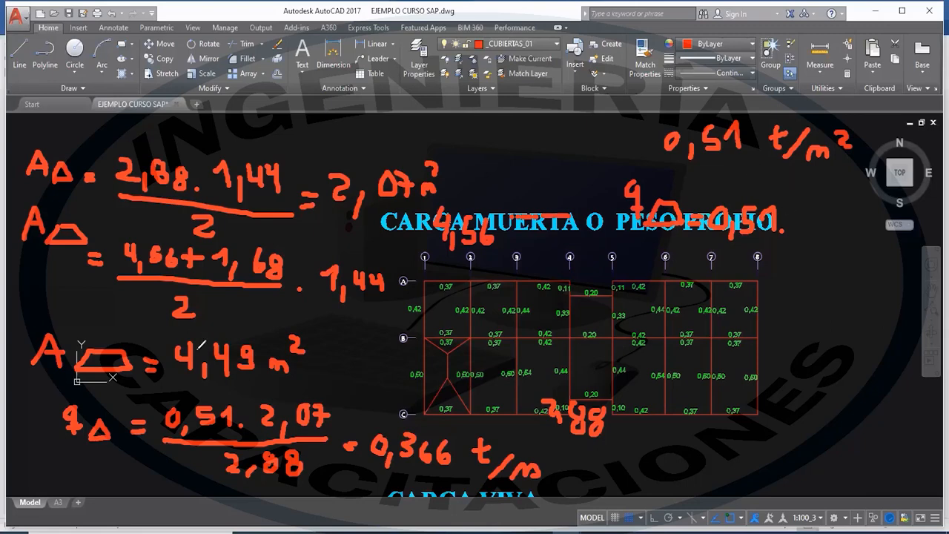
left_click_drag(801, 208, 819, 241)
mouse_move(840, 200)
left_mouse_down()
mouse_move(852, 217)
mouse_move(846, 227)
mouse_move(852, 216)
mouse_move(866, 233)
left_mouse_up()
left_click_drag(699, 238, 872, 242)
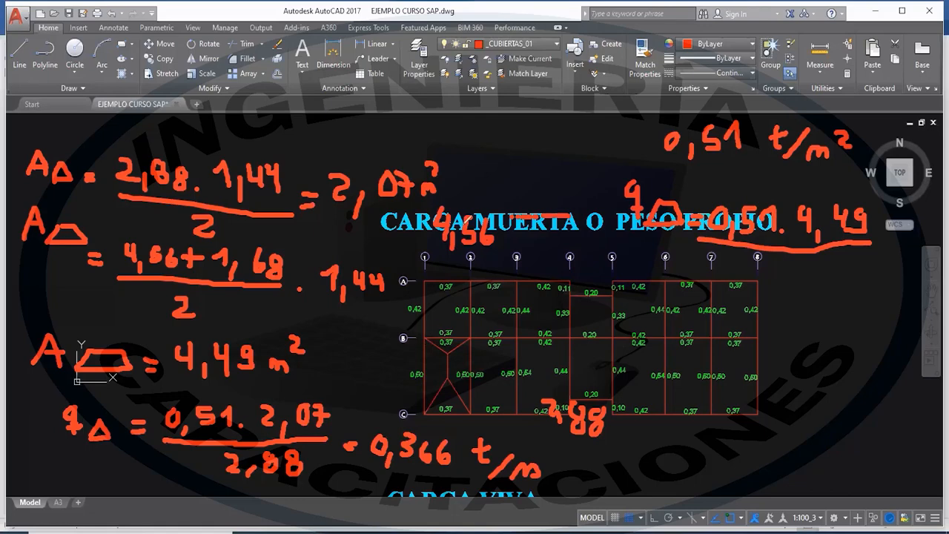
mouse_move(783, 259)
left_mouse_down()
mouse_move(780, 275)
mouse_move(792, 273)
mouse_move(796, 294)
mouse_move(816, 291)
mouse_move(826, 266)
mouse_move(841, 281)
left_mouse_up()
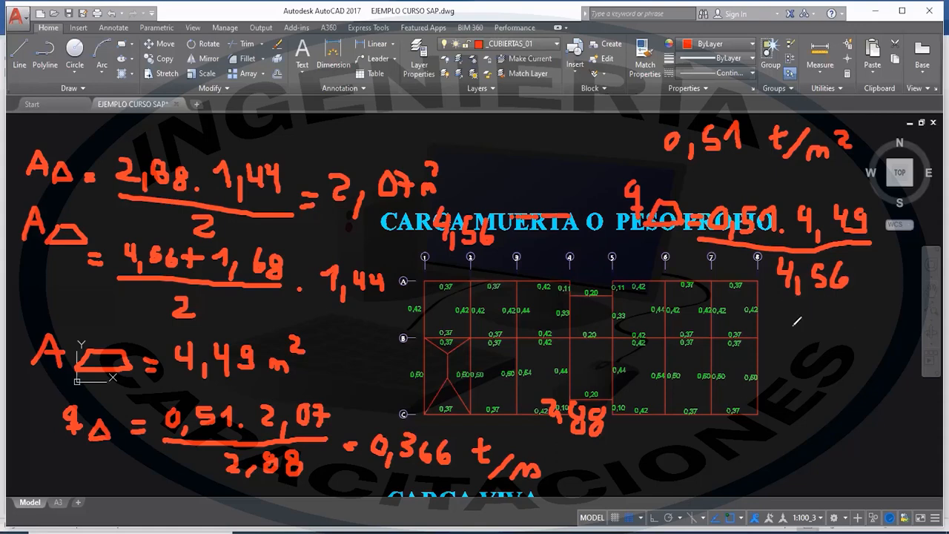
Handwrite the trapezoid load result, q = 0,50 t/m, below its formula
left_click_drag(783, 320, 796, 338)
mouse_move(792, 331)
left_mouse_down()
mouse_move(792, 363)
mouse_move(842, 332)
mouse_move(850, 359)
mouse_move(820, 363)
left_mouse_up()
left_click(860, 368)
mouse_move(894, 353)
left_mouse_down()
mouse_move(884, 370)
mouse_move(894, 354)
mouse_move(898, 388)
left_mouse_up()
mouse_move(918, 356)
left_mouse_down()
mouse_move(914, 378)
mouse_move(928, 354)
mouse_move(938, 362)
left_mouse_up()
mouse_move(913, 401)
left_mouse_down()
mouse_move(909, 420)
mouse_move(917, 402)
mouse_move(940, 423)
left_mouse_up()
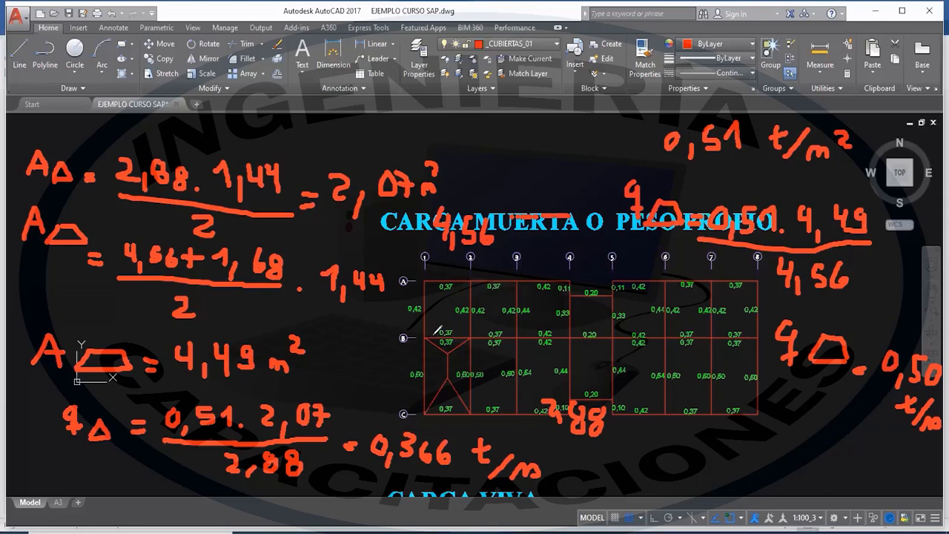
Sketch tributary-area lines over panels 1-2/A-B and 2-3/B-C of the dead load plan, and clear all handwritten annotations
left_click(425, 337)
key("ctrl+z")
mouse_move(424, 338)
left_mouse_down()
mouse_move(447, 319)
mouse_move(468, 335)
mouse_move(447, 303)
mouse_move(468, 283)
left_mouse_up()
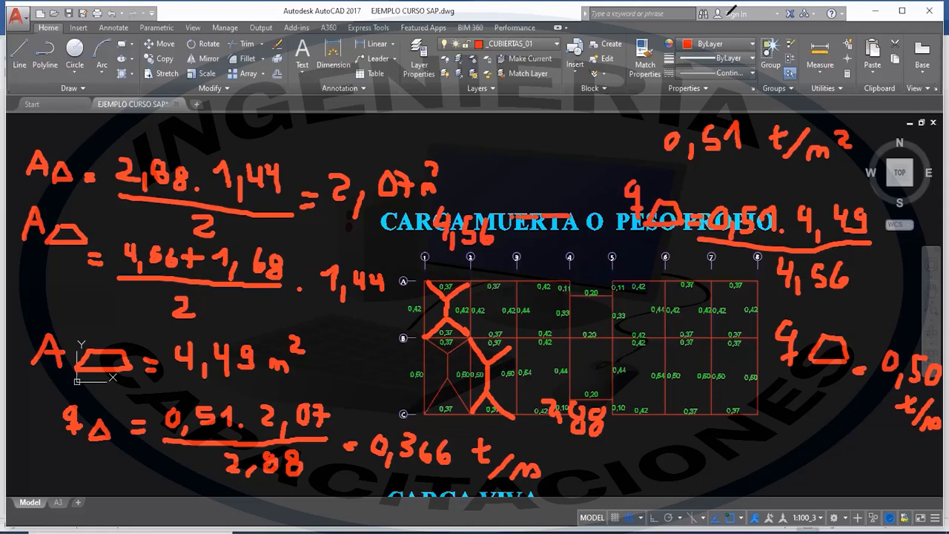
key("e")
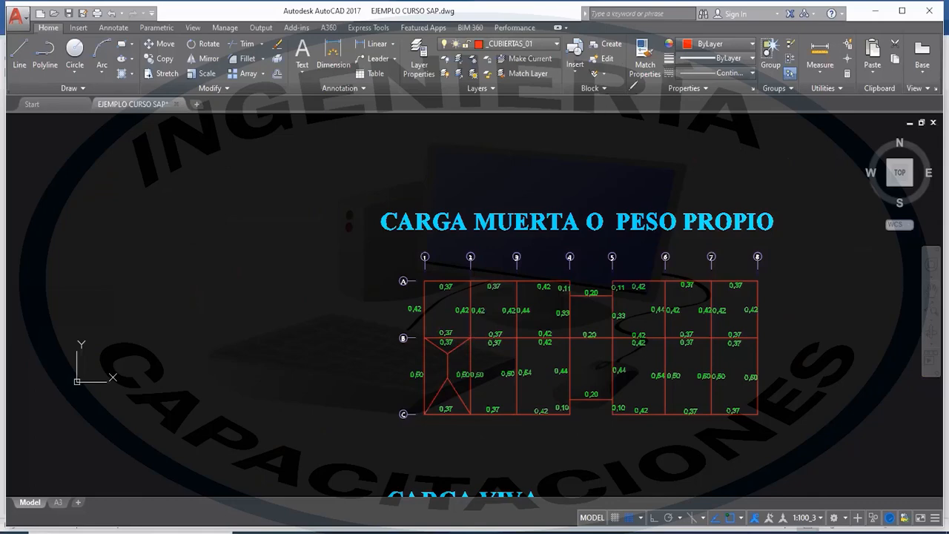
Review the beam loads on the dead load plan and on the live load plan below it
mouse_move(464, 374)
middle_mouse_down()
mouse_move(407, 338)
mouse_move(375, 301)
mouse_move(354, 299)
middle_mouse_up()
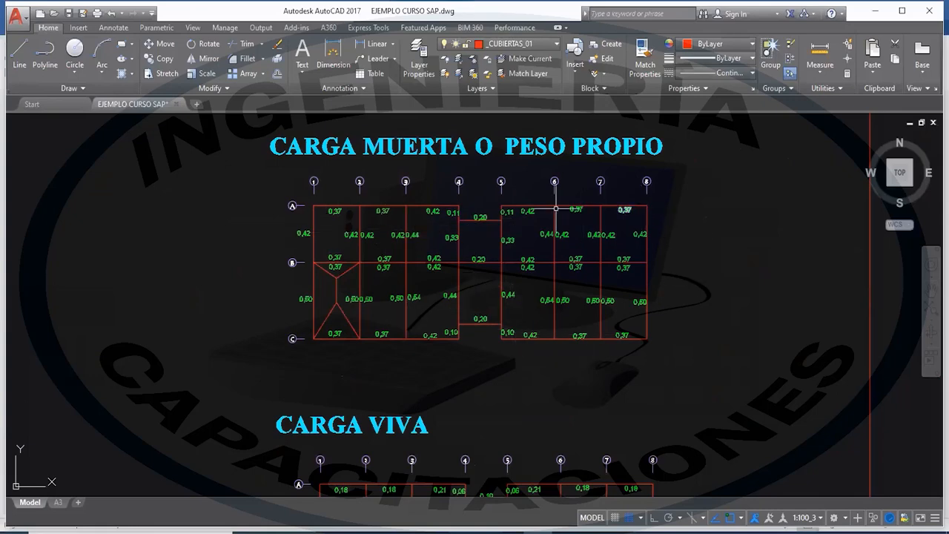
middle_click_drag(353, 222, 363, 252)
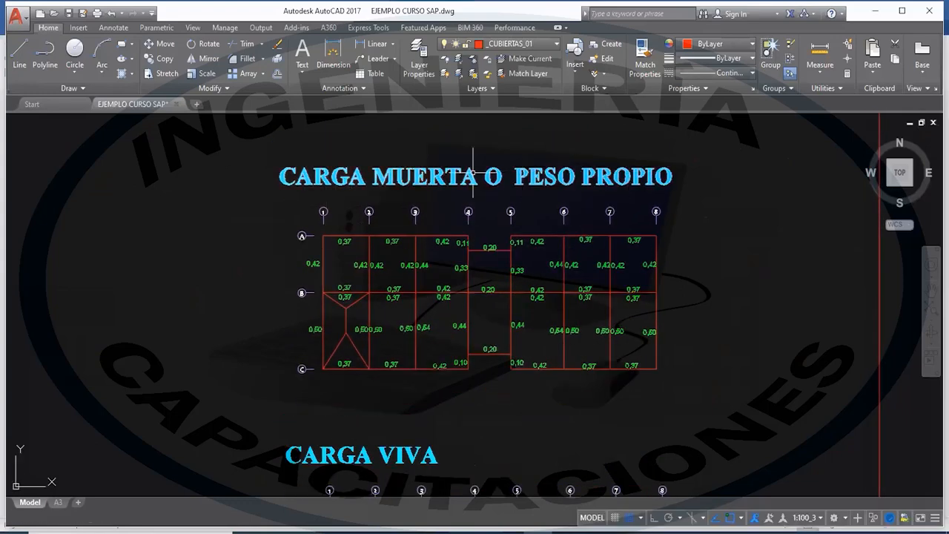
scroll(491, 158, "down", 2)
scroll(445, 176, "up", 2)
scroll(505, 162, "up", 4)
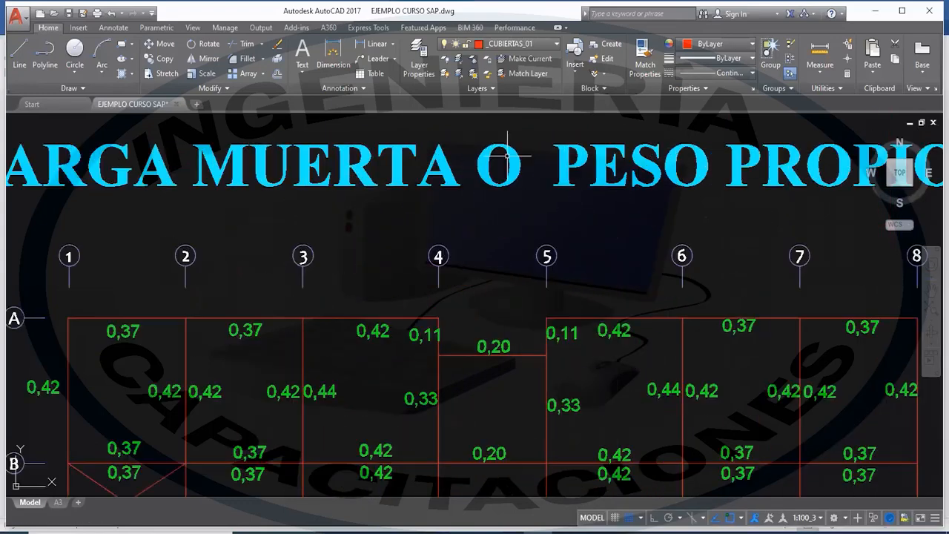
scroll(501, 168, "down", 4)
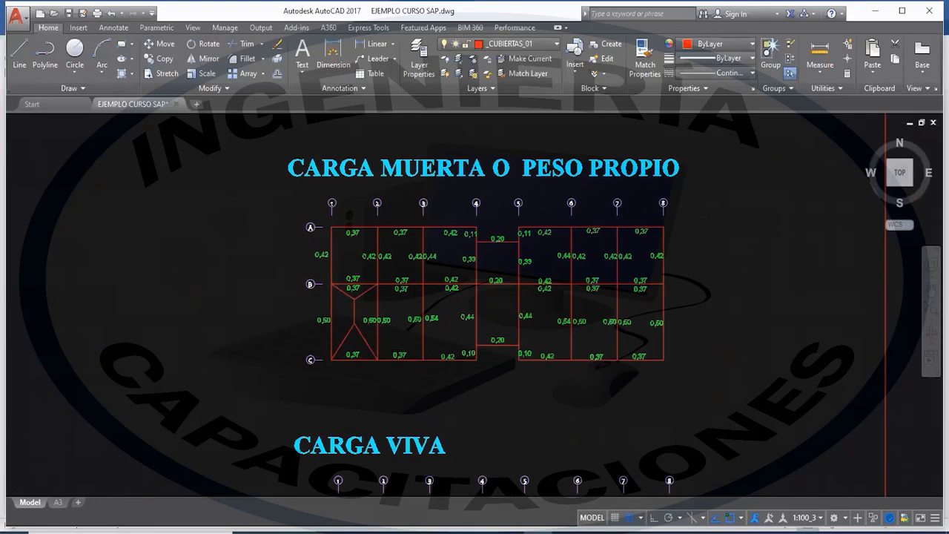
scroll(391, 348, "down", 4)
mouse_move(424, 363)
middle_mouse_down()
mouse_move(471, 286)
mouse_move(544, 311)
mouse_move(525, 301)
mouse_move(459, 391)
middle_mouse_up()
scroll(513, 431, "up", 3)
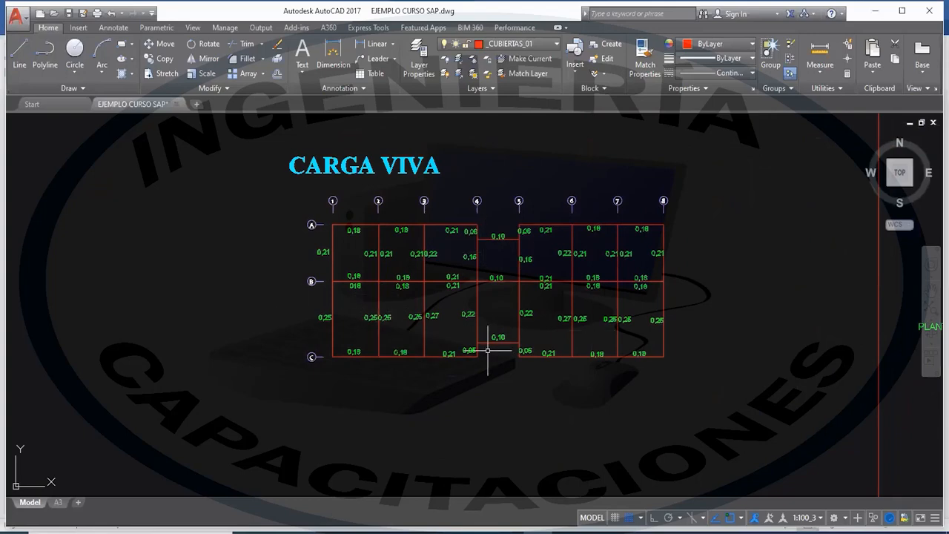
Go from the live load plan to the slab load notes and examine the live load listed for floors 1 to 5
middle_click_drag(680, 449, 297, 392)
scroll(296, 392, "down", 2)
scroll(671, 424, "up", 5)
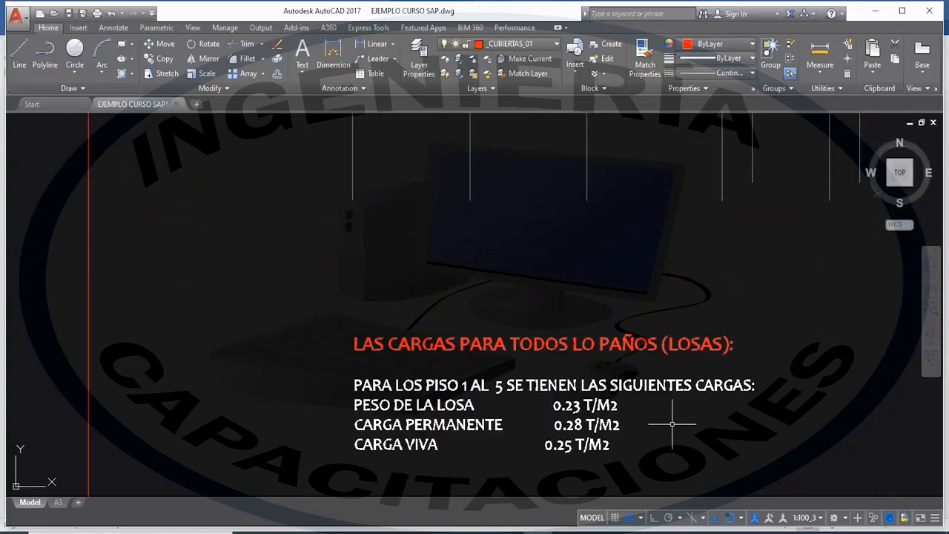
middle_click_drag(590, 412, 566, 368)
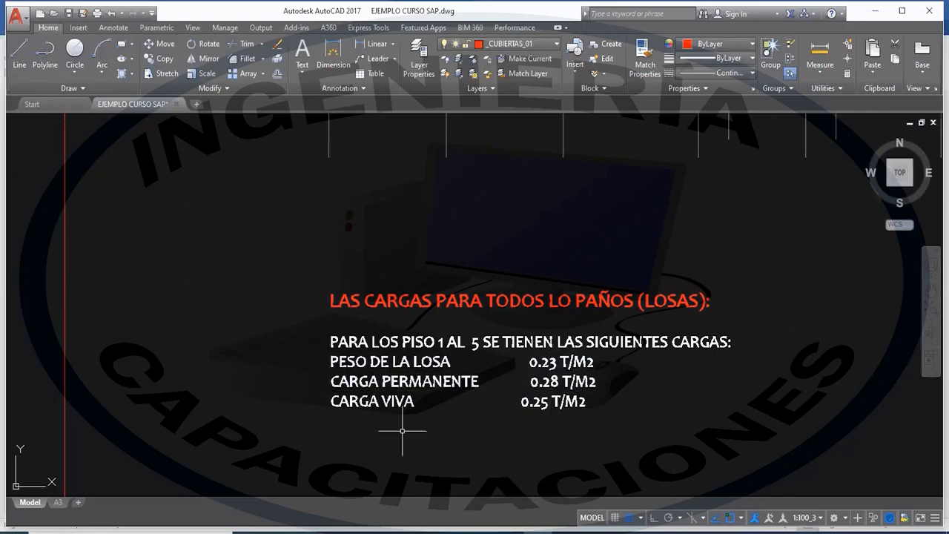
Return from the slab load notes to the load plans and compare the beam loads on the dead and live load plans
scroll(420, 423, "down", 4)
middle_click_drag(365, 398, 720, 407)
middle_click_drag(470, 376, 592, 470)
middle_click_drag(523, 361, 566, 447)
middle_click_drag(527, 334, 540, 417)
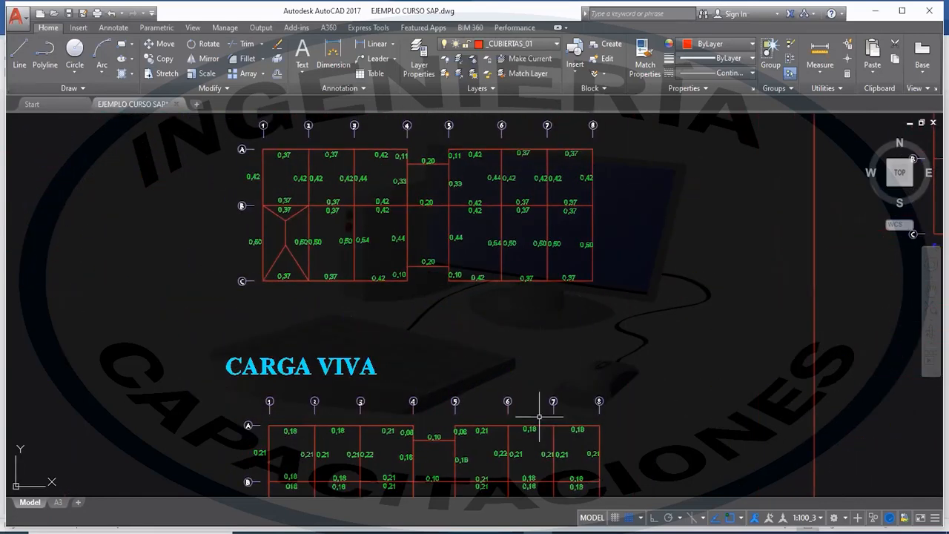
mouse_move(416, 317)
middle_mouse_down()
mouse_move(437, 338)
mouse_move(438, 256)
mouse_move(457, 210)
mouse_move(419, 261)
middle_mouse_up()
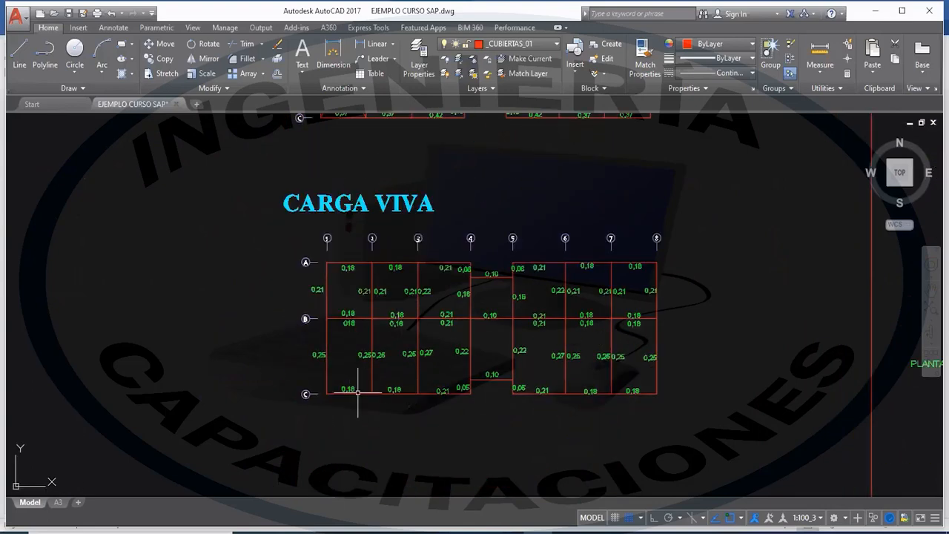
mouse_move(356, 273)
middle_mouse_down()
mouse_move(368, 339)
mouse_move(351, 314)
middle_mouse_up()
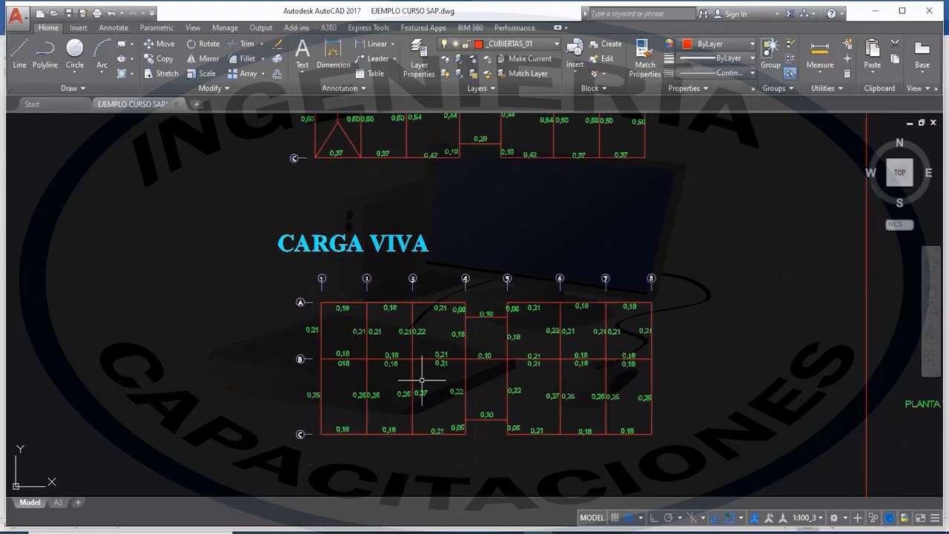
middle_click_drag(447, 395, 458, 436)
scroll(334, 191, "up", 2)
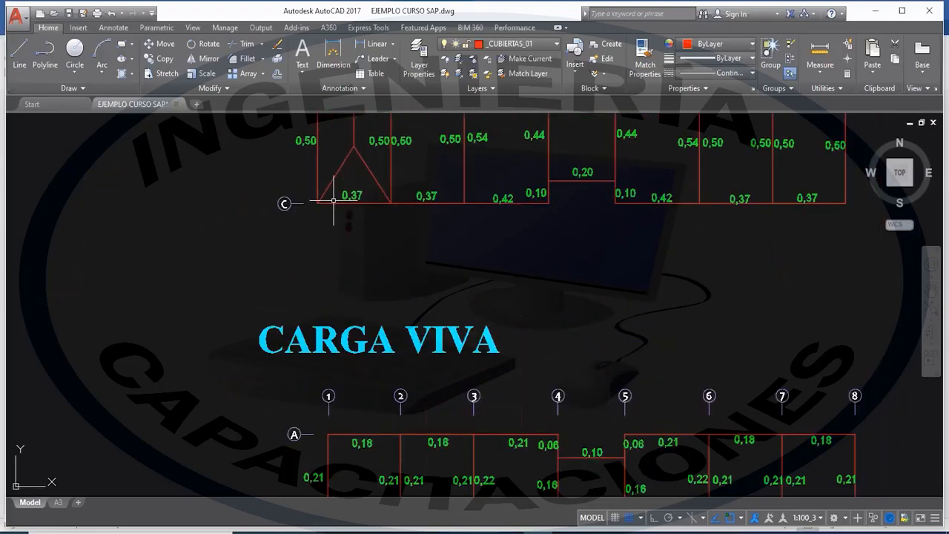
middle_click_drag(604, 212, 557, 281)
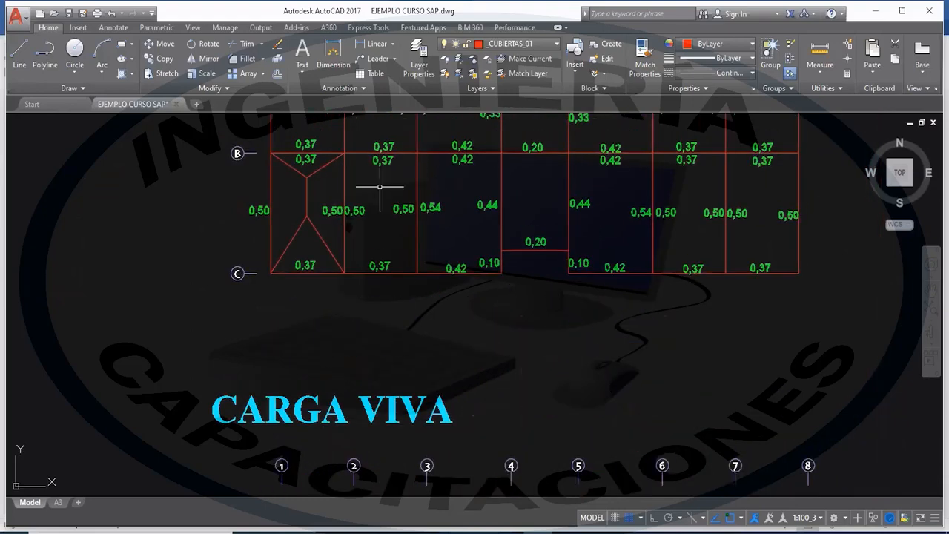
mouse_move(373, 324)
middle_mouse_down()
mouse_move(377, 224)
mouse_move(432, 242)
middle_mouse_up()
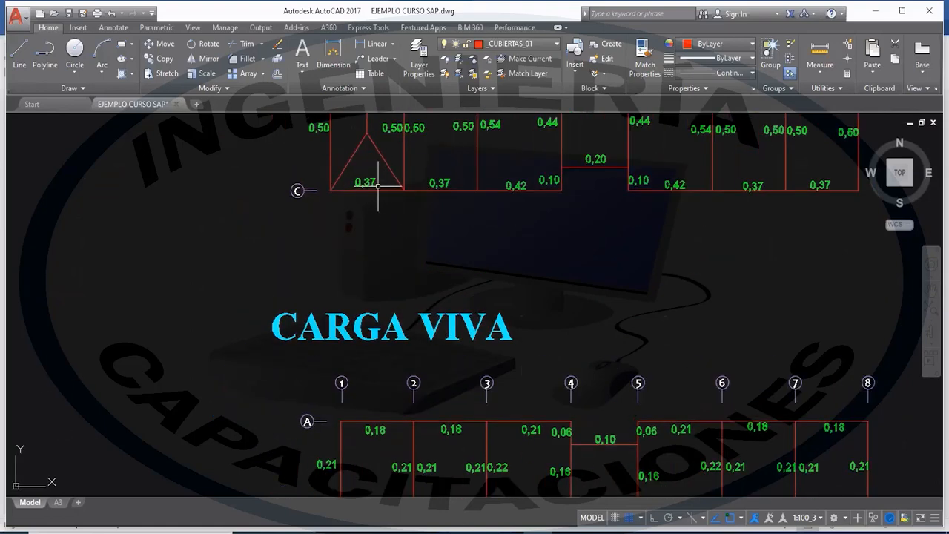
middle_click_drag(417, 331, 422, 140)
middle_click_drag(387, 408, 401, 435)
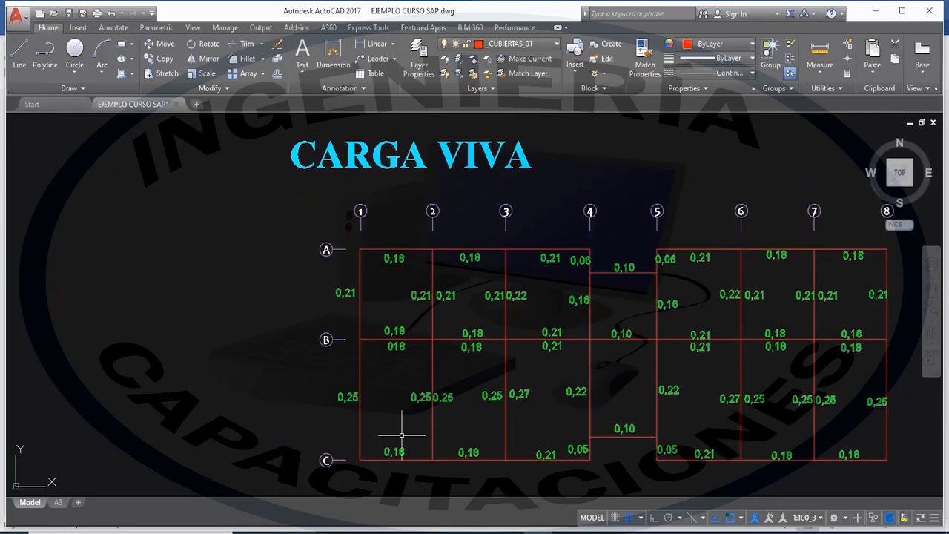
Examine the loads on the beams around panel 1-2/B-C, first on the dead load plan and again on the live load plan
scroll(402, 435, "down", 2)
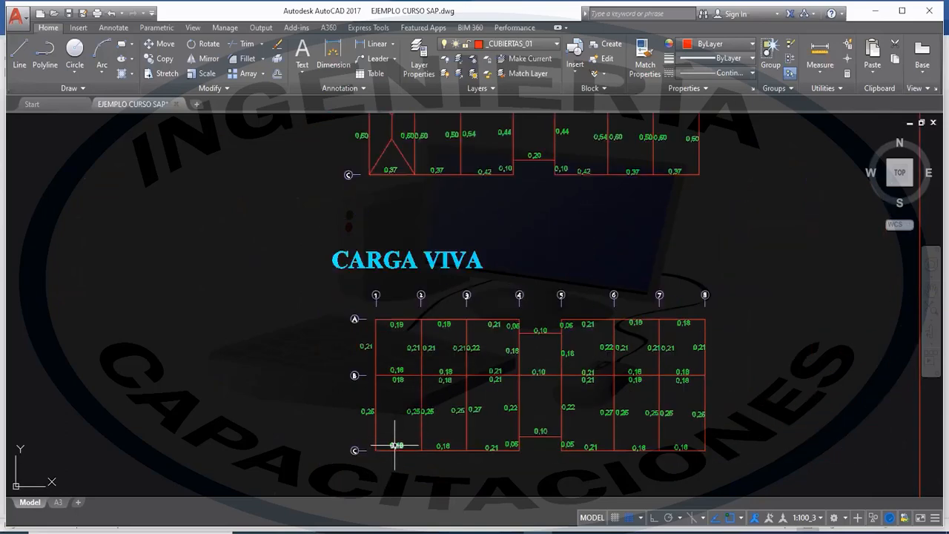
middle_click_drag(419, 350, 435, 401)
middle_click_drag(423, 255, 435, 313)
scroll(413, 243, "up", 4)
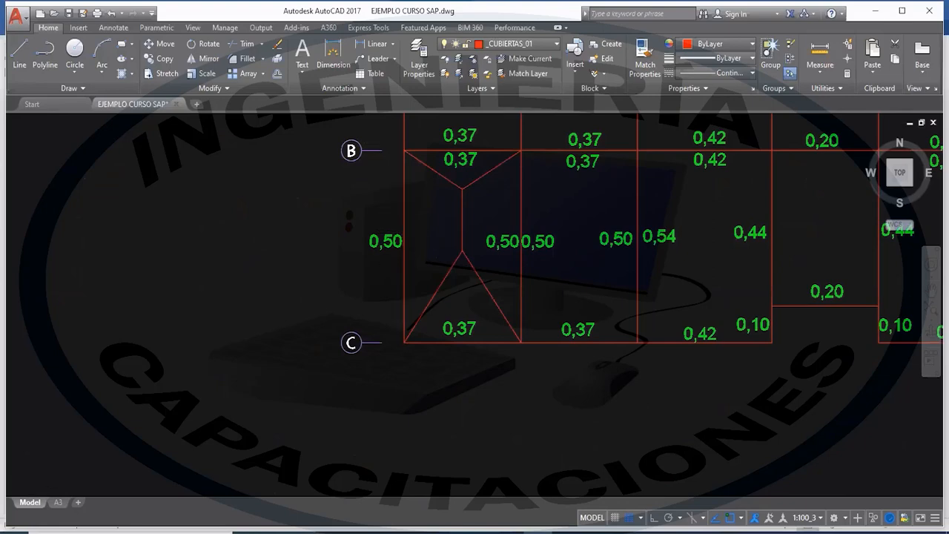
scroll(401, 267, "down", 5)
middle_click_drag(426, 470, 444, 304)
scroll(445, 304, "up", 4)
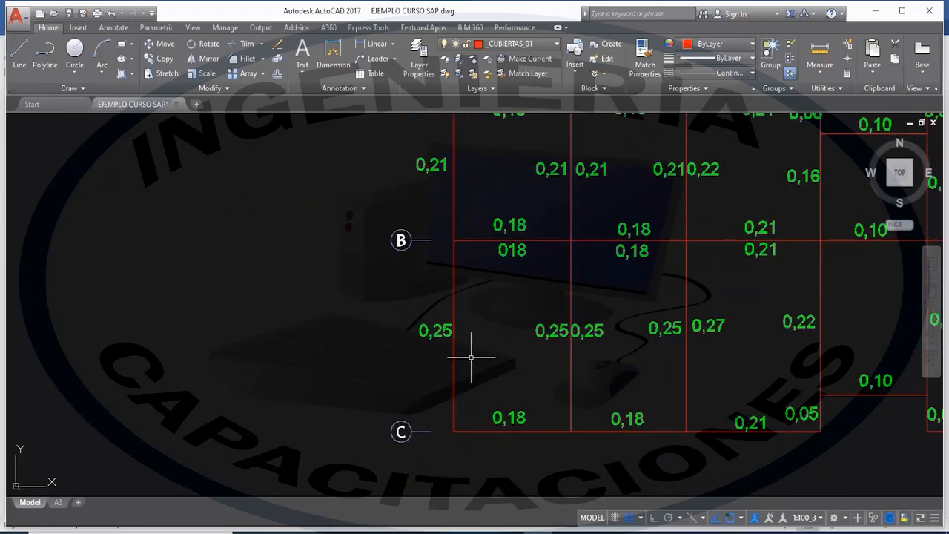
scroll(471, 357, "down", 4)
mouse_move(476, 255)
middle_mouse_down()
mouse_move(476, 344)
mouse_move(476, 294)
mouse_move(459, 298)
mouse_move(459, 273)
middle_mouse_up()
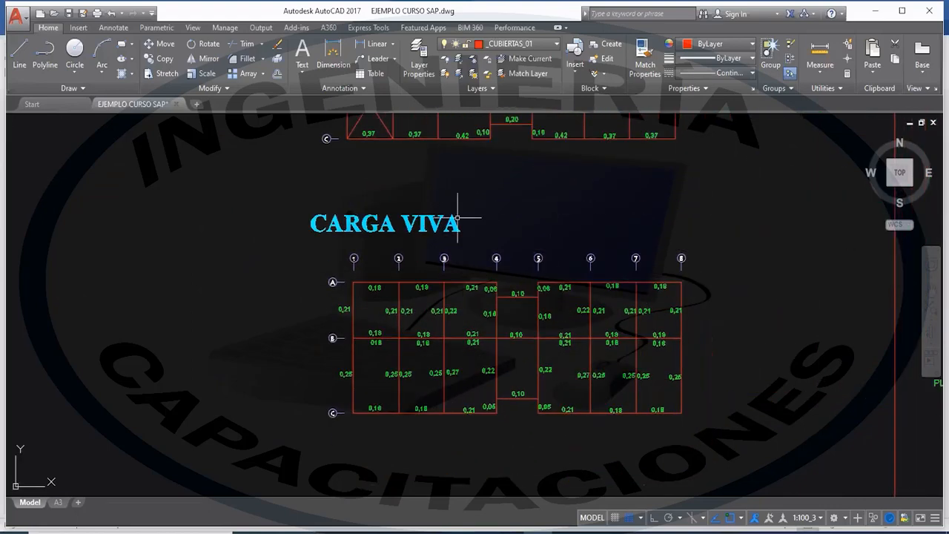
Consult the slab load notes for floors 1 to 5 and return to the live load plan to inspect its beam values
mouse_move(448, 287)
middle_mouse_down()
mouse_move(448, 367)
mouse_move(435, 340)
middle_mouse_up()
scroll(685, 345, "down", 4)
middle_click_drag(805, 434, 687, 330)
scroll(687, 330, "up", 6)
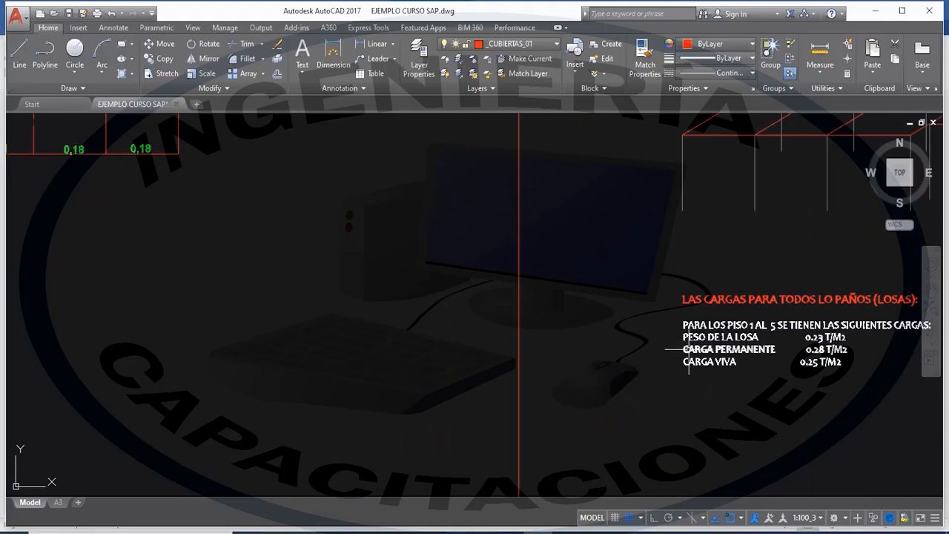
scroll(669, 333, "down", 2)
middle_click_drag(456, 294, 547, 360)
middle_click_drag(864, 415, 711, 366)
middle_click_drag(617, 361, 818, 402)
middle_click_drag(538, 358, 669, 419)
scroll(345, 316, "up", 4)
middle_click_drag(345, 352, 377, 409)
scroll(327, 380, "down", 2)
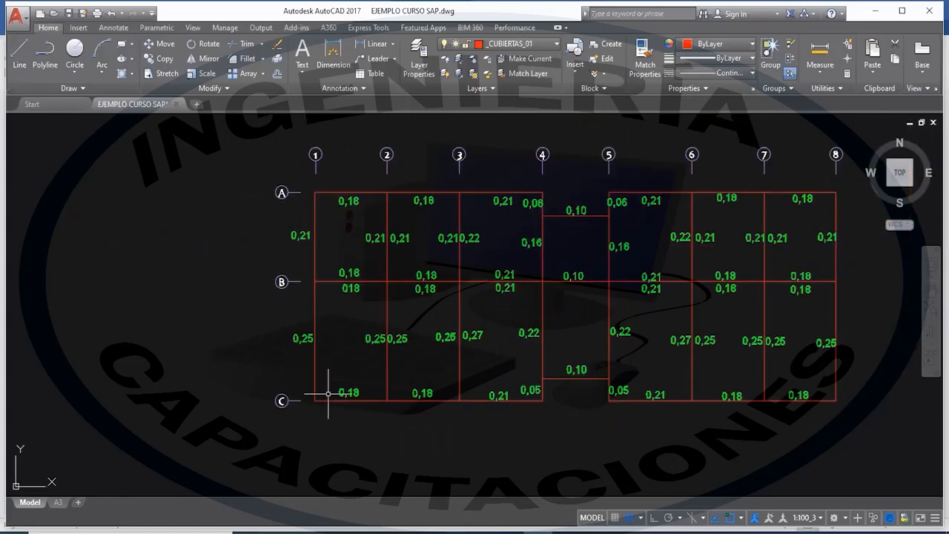
type("l")
key("Return")
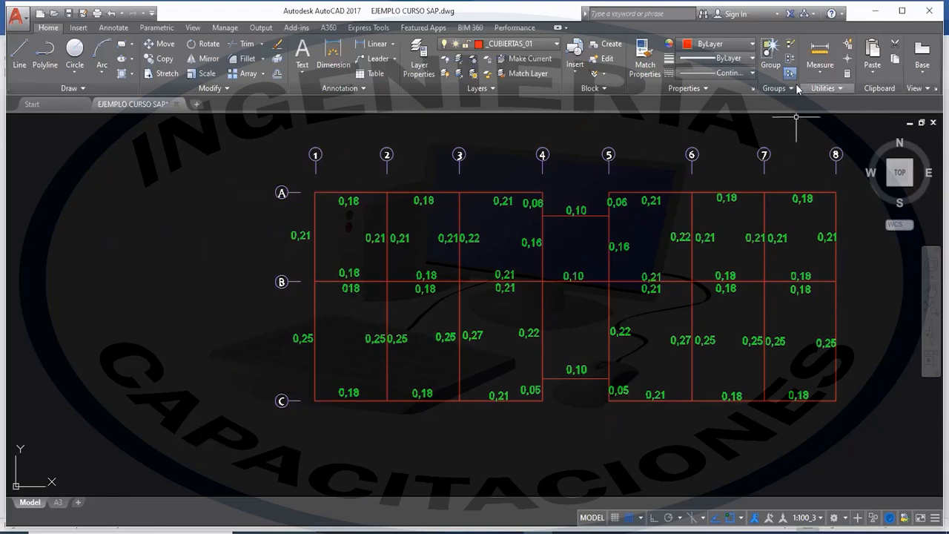
Examine the live load entry in the slab notes closely and check it against the beam loads on the live load plan
scroll(357, 307, "down", 4)
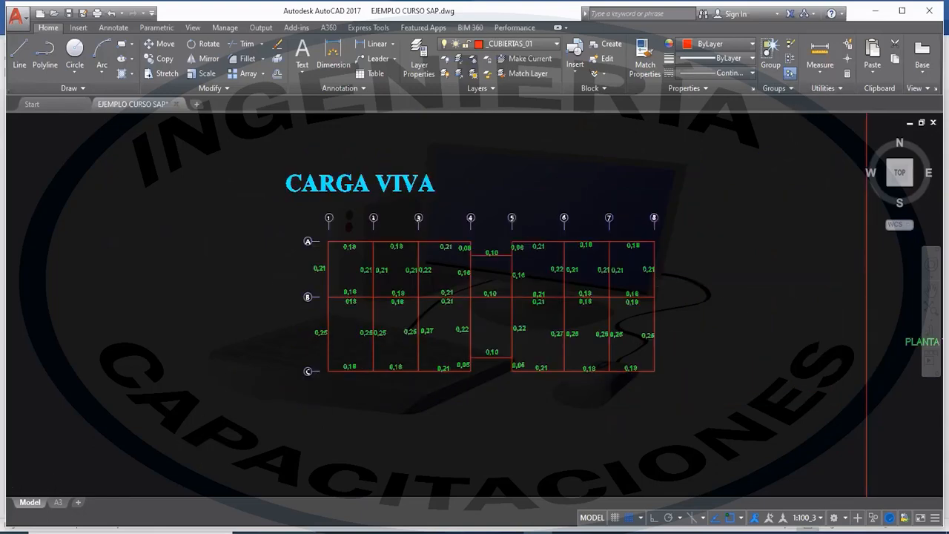
middle_click_drag(357, 306, 374, 354)
middle_click_drag(494, 411, 390, 212)
scroll(706, 291, "up", 4)
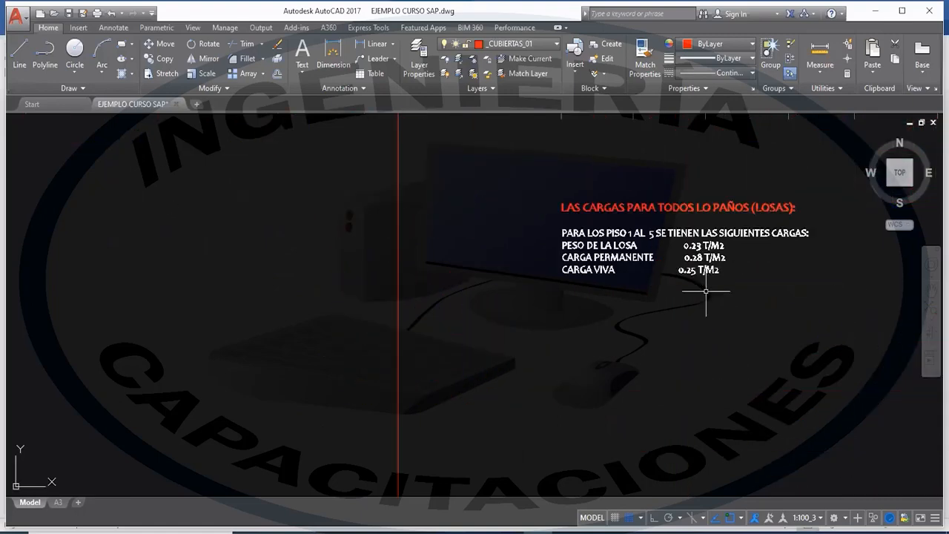
scroll(692, 270, "up", 5)
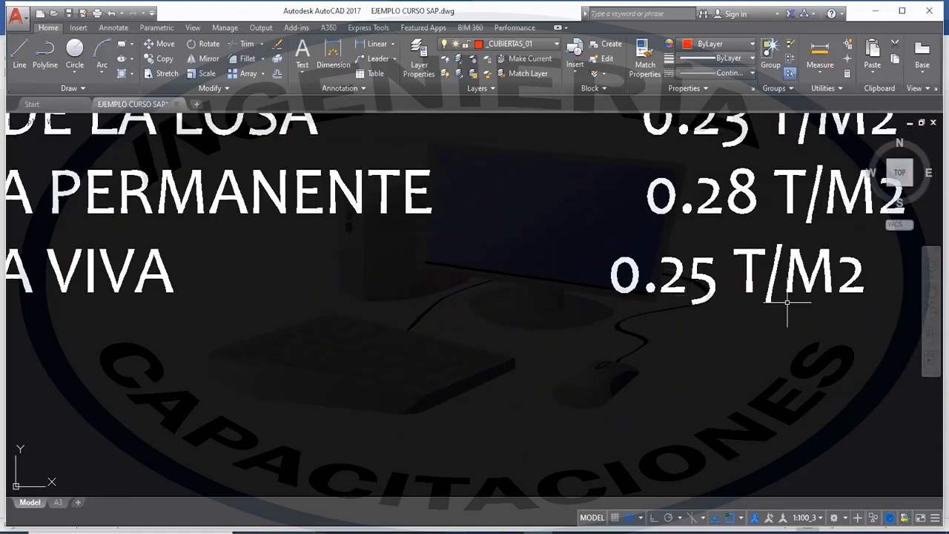
scroll(717, 324, "down", 6)
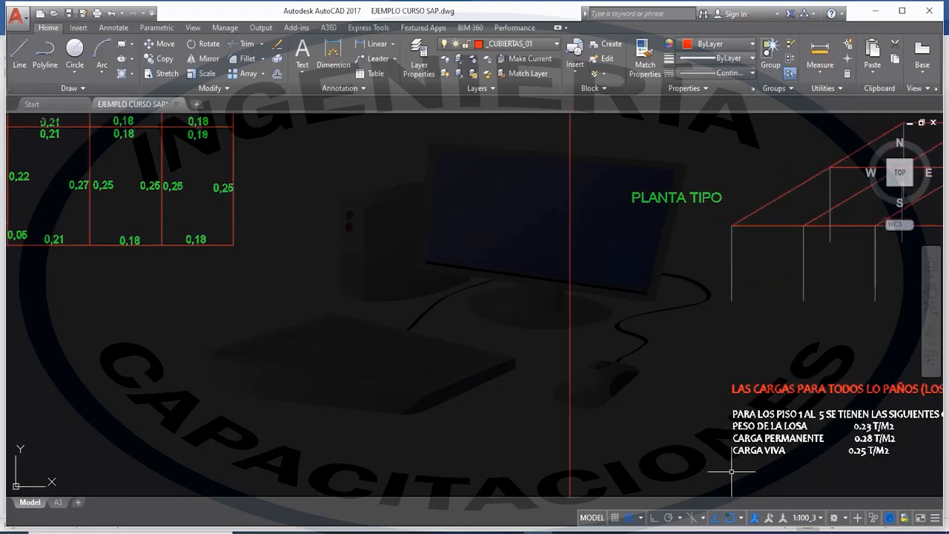
scroll(400, 377, "up", 2)
middle_click_drag(547, 426, 444, 382)
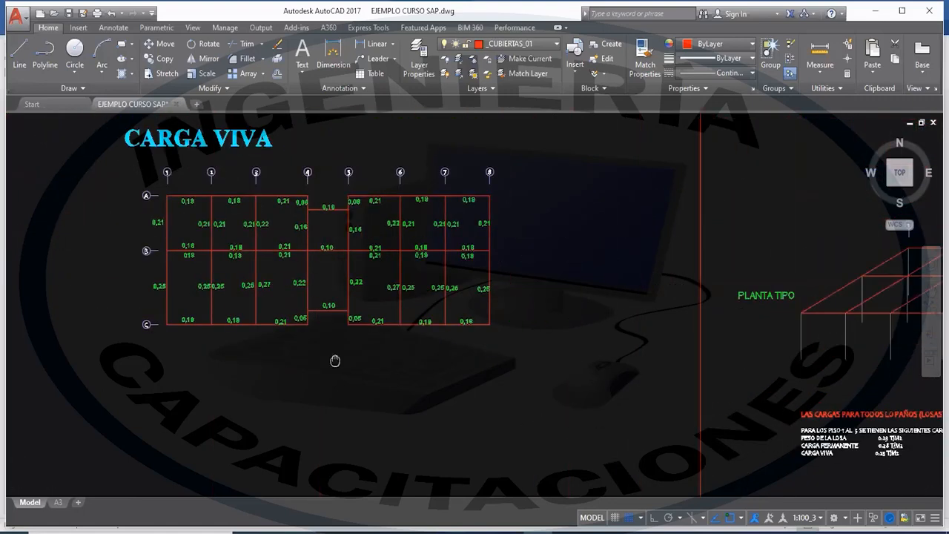
scroll(427, 320, "up", 3)
scroll(778, 384, "up", 3)
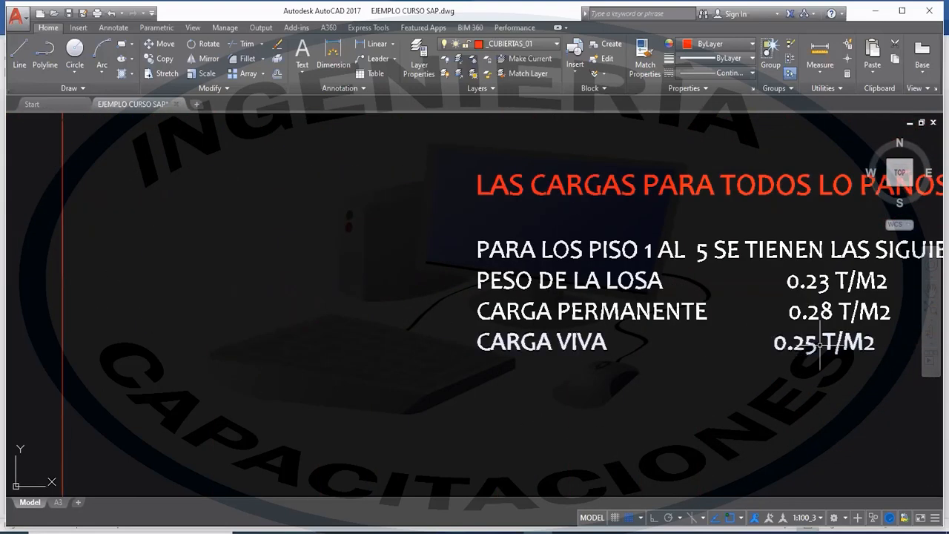
scroll(808, 349, "down", 5)
mouse_move(559, 307)
middle_mouse_down()
mouse_move(658, 342)
mouse_move(603, 410)
middle_mouse_up()
scroll(659, 341, "up", 6)
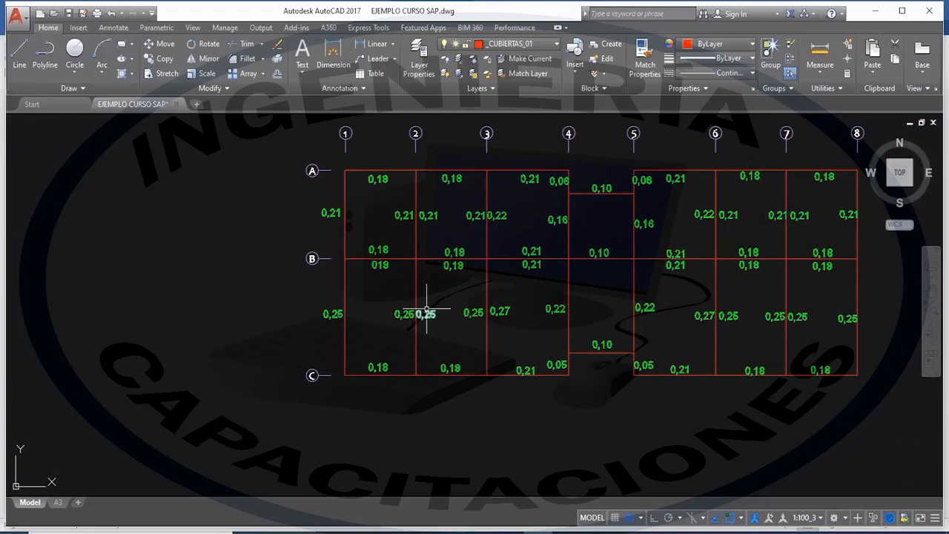
View the dead and live load plans together and review how the beam loads are laid out on each
scroll(434, 313, "down", 6)
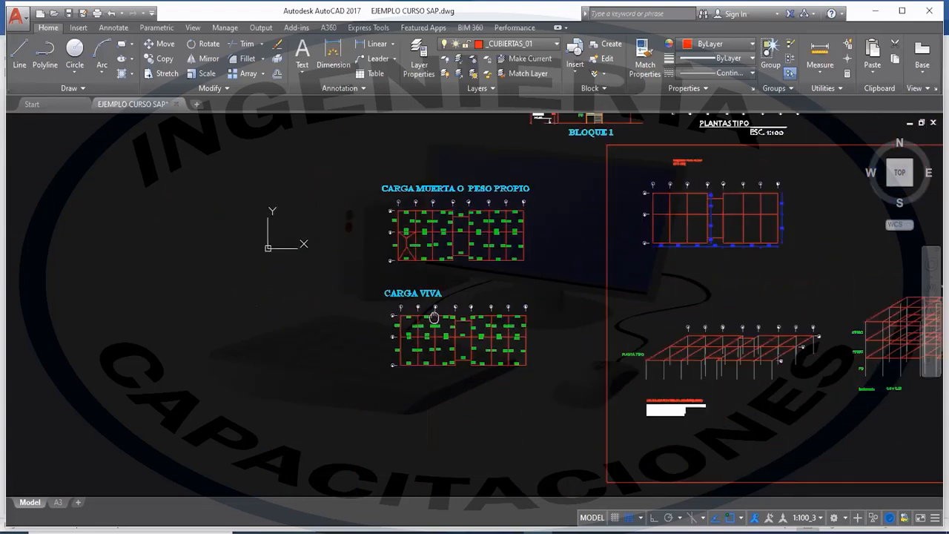
middle_click_drag(434, 318, 417, 318)
scroll(398, 282, "up", 4)
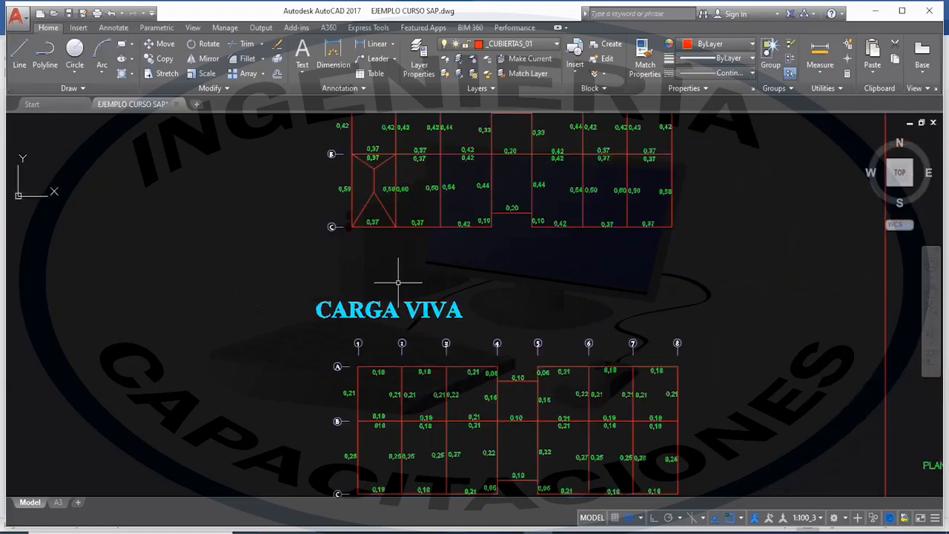
scroll(398, 267, "down", 2)
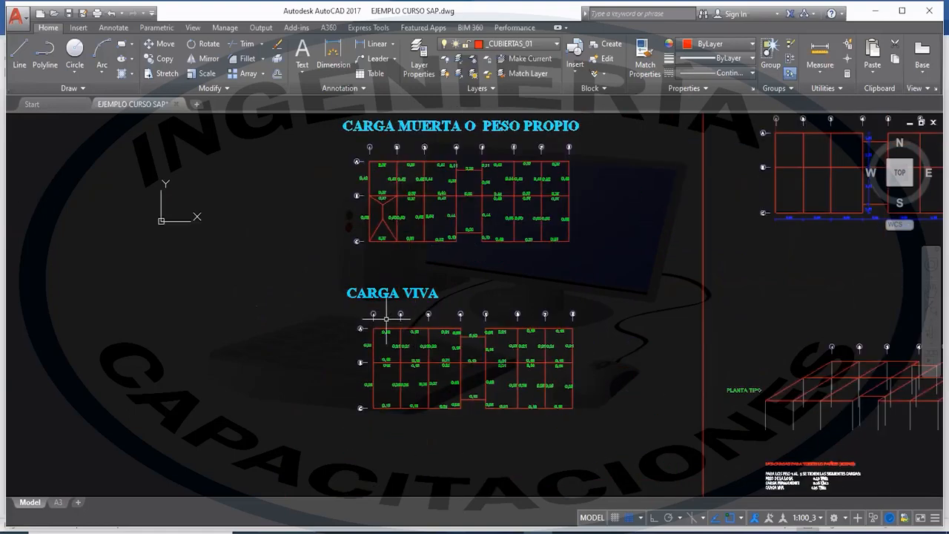
scroll(409, 366, "up", 2)
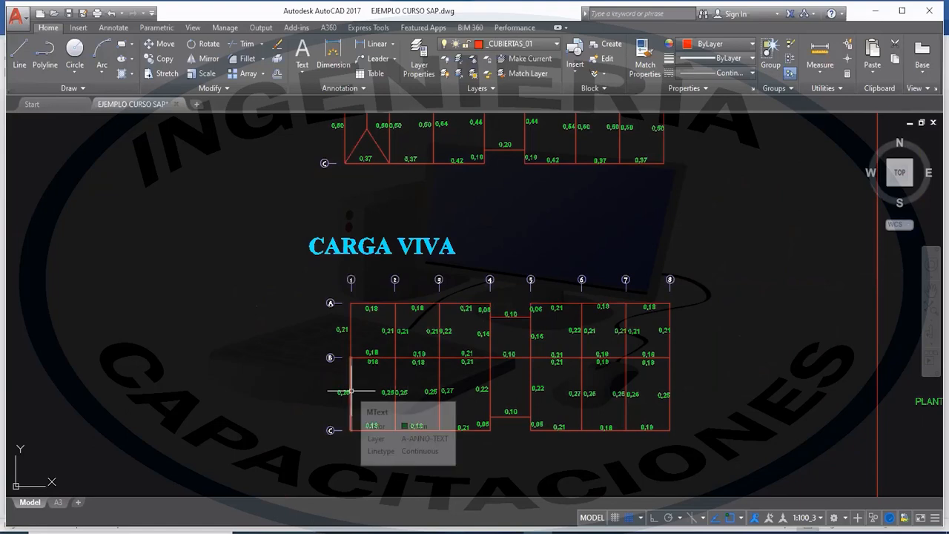
middle_click_drag(325, 229, 317, 347)
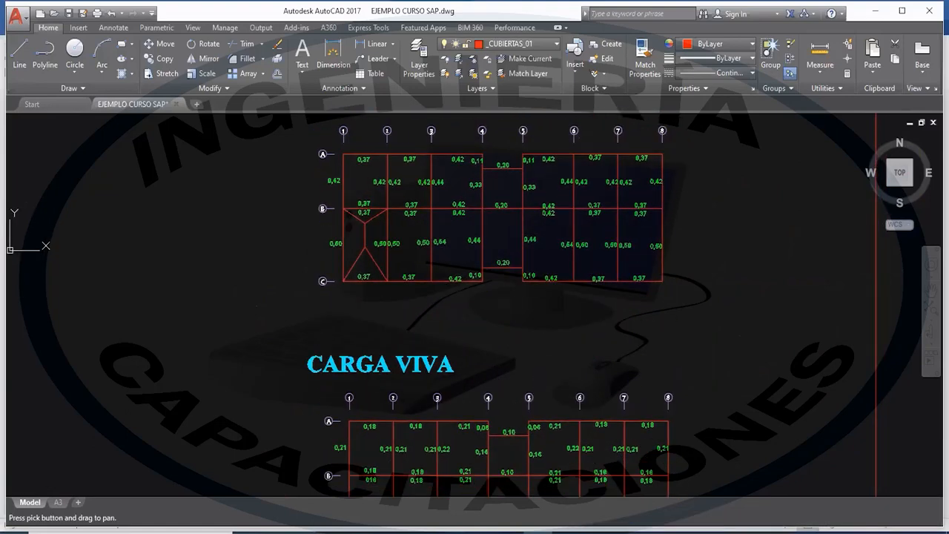
scroll(371, 329, "up", 2)
scroll(371, 329, "down", 4)
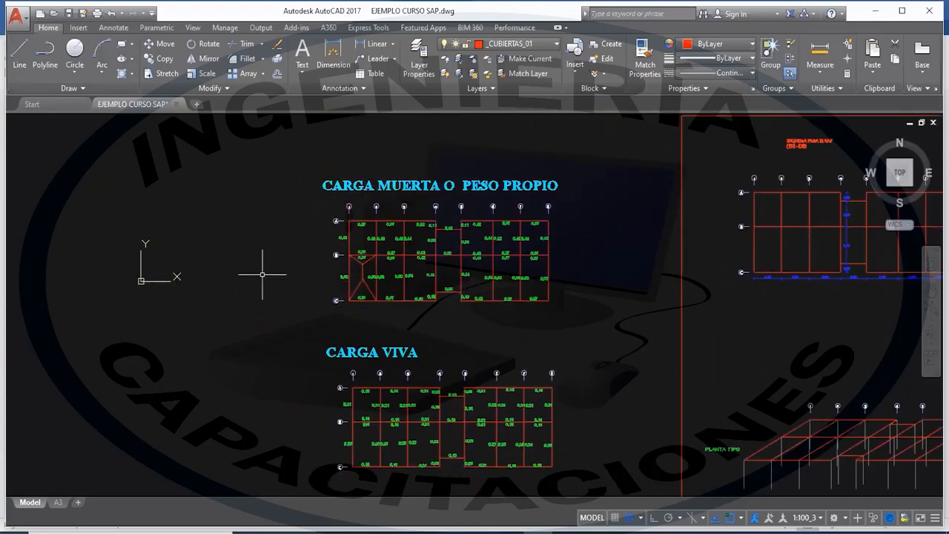
scroll(372, 314, "up", 2)
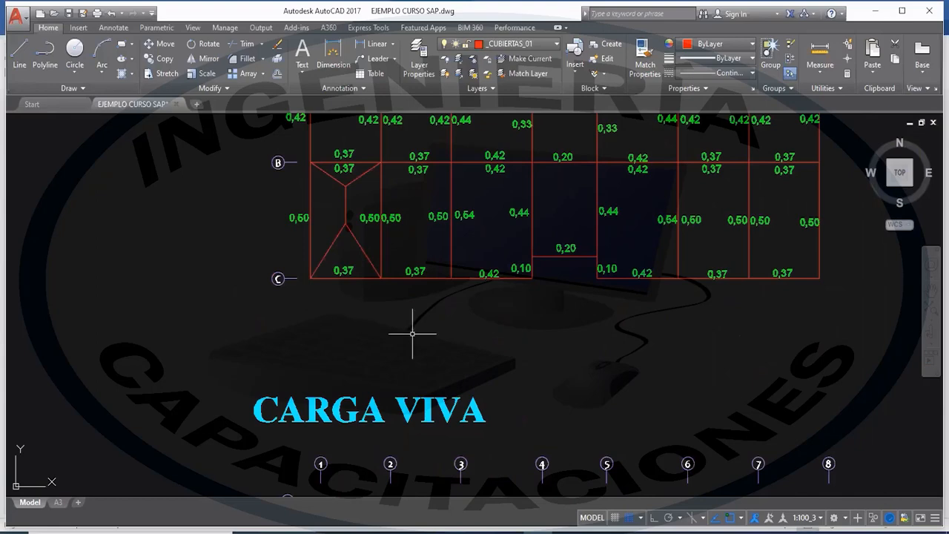
scroll(326, 323, "down", 2)
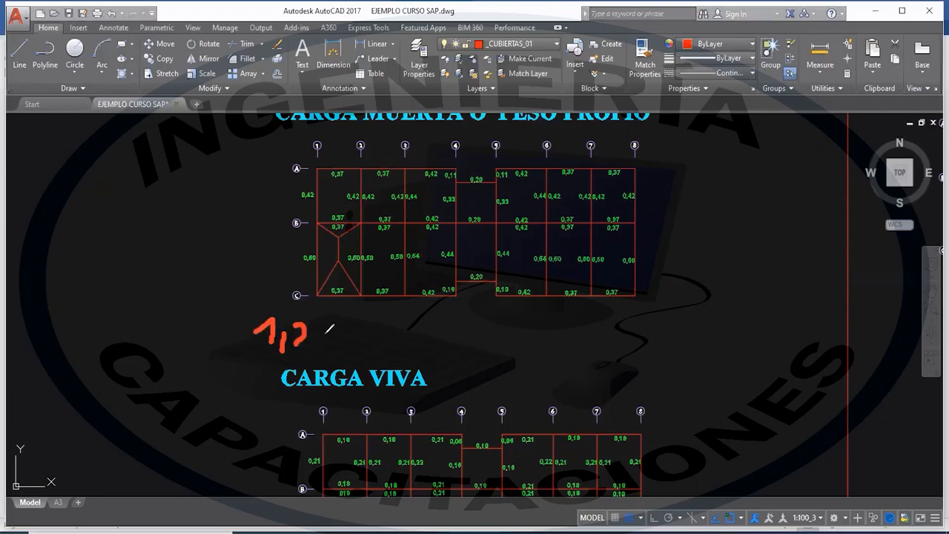
Handwrite the load combination 1,2CM + 1,6CV and the term 1,6 CT between the plans, rework the CM factor, and clear all the handwriting
mouse_move(330, 328)
left_mouse_down()
mouse_move(349, 337)
mouse_move(356, 327)
mouse_move(368, 344)
mouse_move(415, 327)
mouse_move(422, 353)
mouse_move(446, 349)
mouse_move(440, 342)
left_mouse_up()
mouse_move(479, 332)
left_mouse_down()
mouse_move(469, 338)
mouse_move(485, 350)
mouse_move(505, 334)
left_mouse_up()
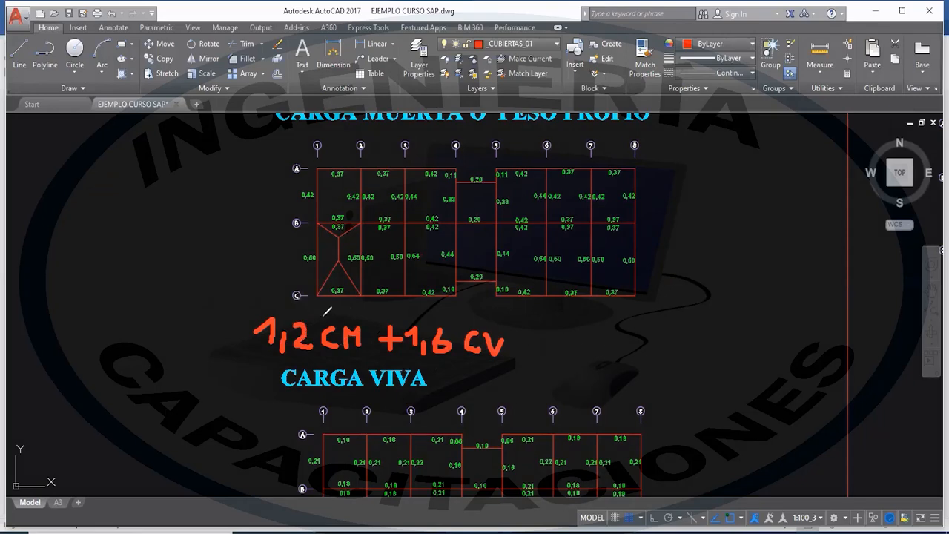
mouse_move(308, 327)
left_mouse_down()
mouse_move(306, 342)
mouse_move(311, 334)
left_mouse_up()
left_click_drag(595, 338, 618, 359)
mouse_move(638, 324)
left_mouse_down()
mouse_move(617, 354)
mouse_move(641, 341)
left_mouse_up()
key("ctrl+z")
key("ctrl+z")
mouse_move(693, 326)
left_mouse_down()
mouse_move(681, 338)
mouse_move(694, 349)
mouse_move(727, 334)
left_mouse_up()
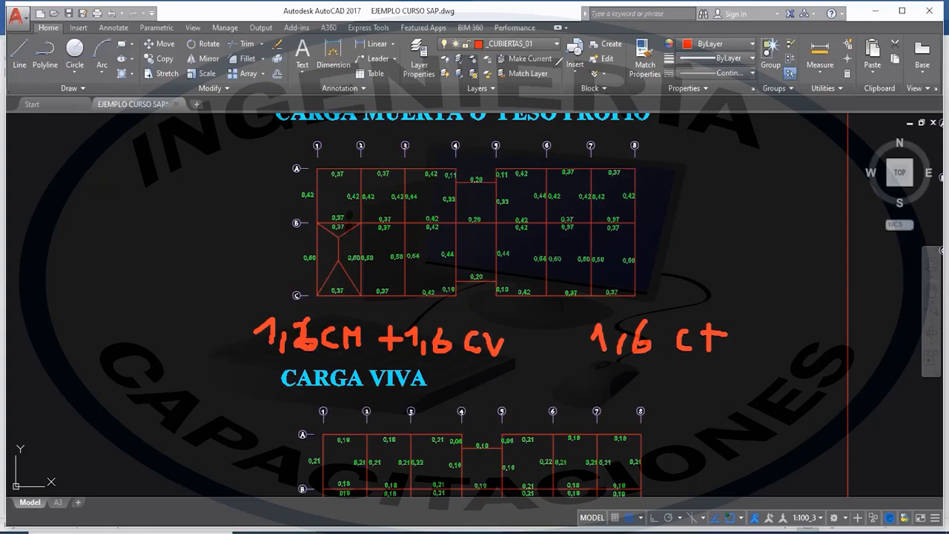
key("e")
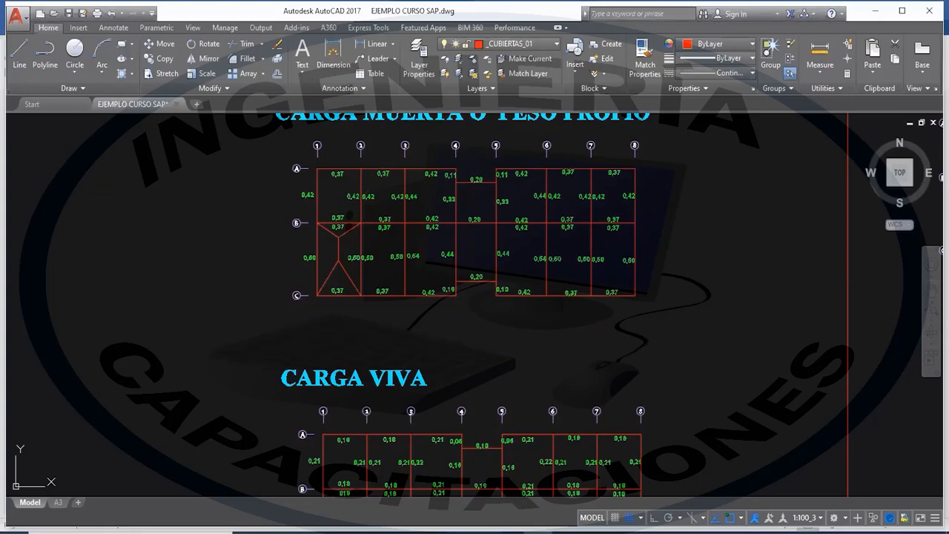
Review the separate beam loads once more on the dead load plan and on the live load plan below it
scroll(314, 265, "up", 4)
mouse_move(314, 265)
middle_mouse_down()
mouse_move(344, 392)
mouse_move(333, 407)
middle_mouse_up()
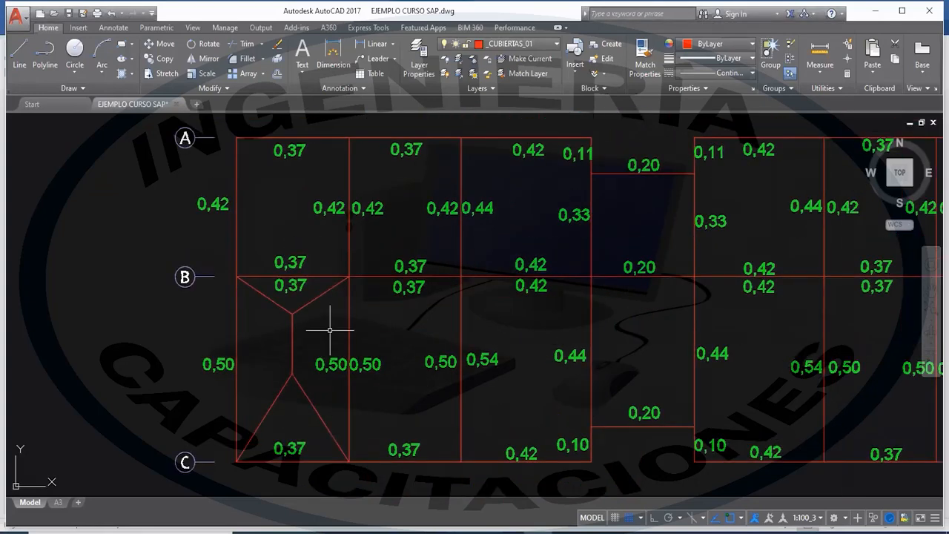
scroll(384, 319, "down", 4)
middle_click_drag(453, 504, 448, 369)
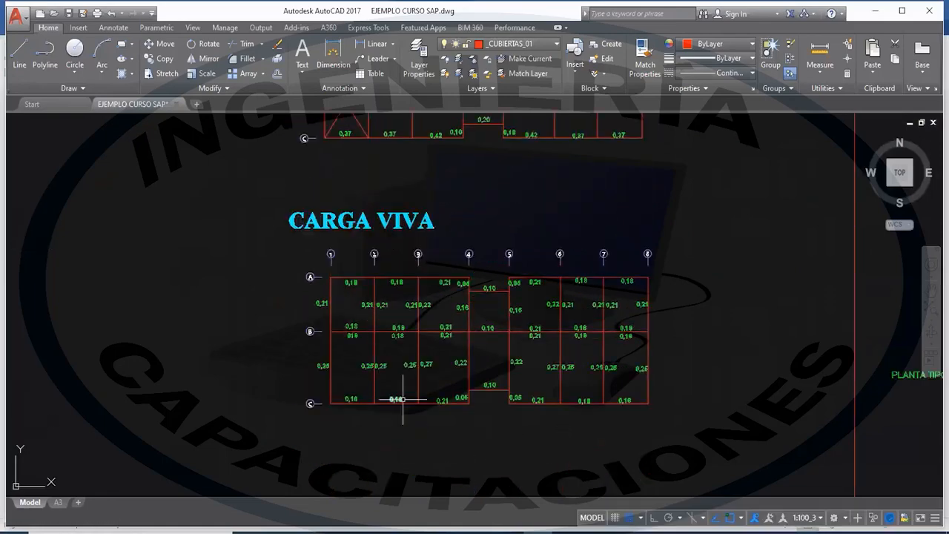
scroll(376, 358, "up", 4)
mouse_move(438, 303)
middle_mouse_down()
mouse_move(443, 428)
mouse_move(431, 527)
middle_mouse_up()
scroll(443, 428, "down", 2)
scroll(435, 445, "down", 4)
scroll(427, 395, "up", 4)
mouse_move(427, 395)
middle_mouse_down()
mouse_move(390, 337)
mouse_move(353, 243)
mouse_move(338, 332)
middle_mouse_up()
scroll(390, 336, "down", 2)
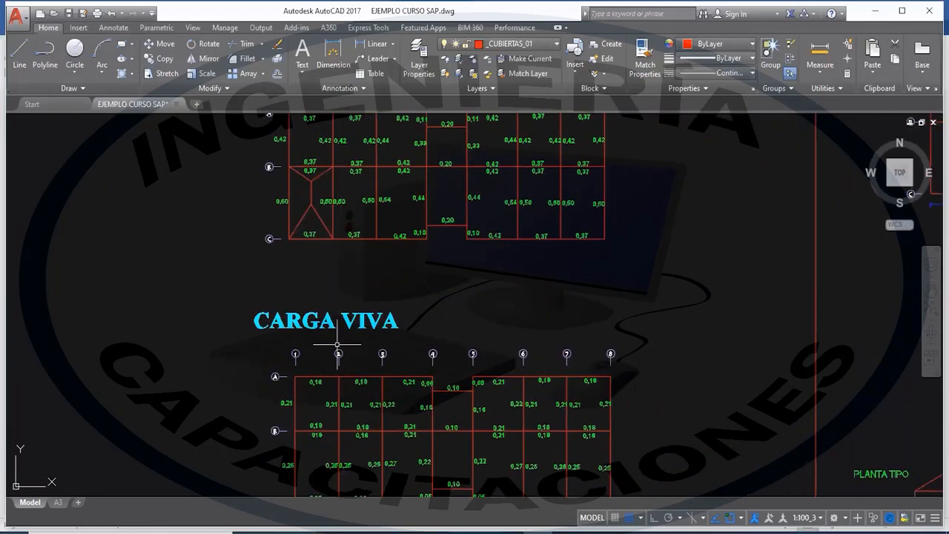
Examine the beam loads across the whole live load plan and go back to the dead load plan above it
scroll(395, 273, "down", 3)
mouse_move(330, 391)
middle_mouse_down()
mouse_move(311, 316)
mouse_move(328, 334)
mouse_move(341, 388)
middle_mouse_up()
scroll(311, 319, "up", 5)
scroll(367, 289, "down", 2)
middle_click_drag(370, 289, 361, 388)
middle_click_drag(430, 297, 435, 174)
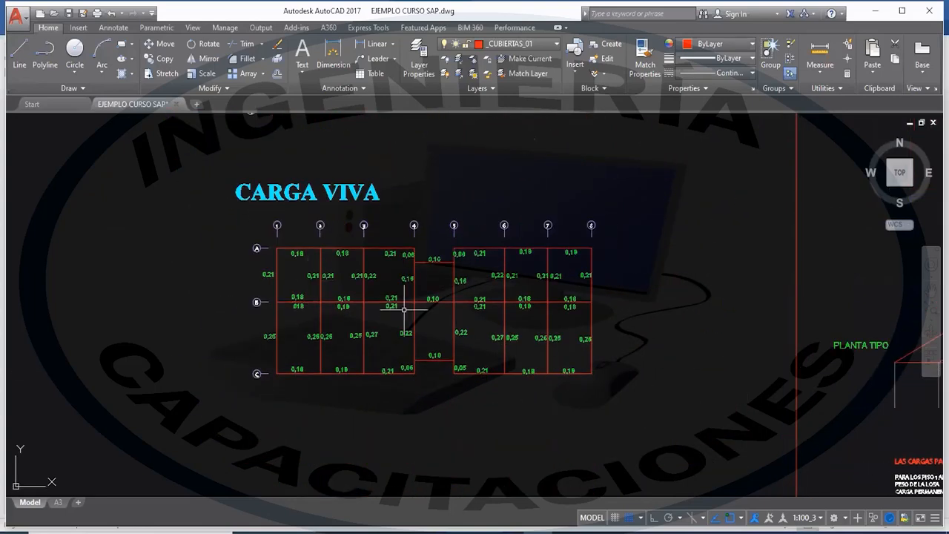
scroll(338, 341, "up", 2)
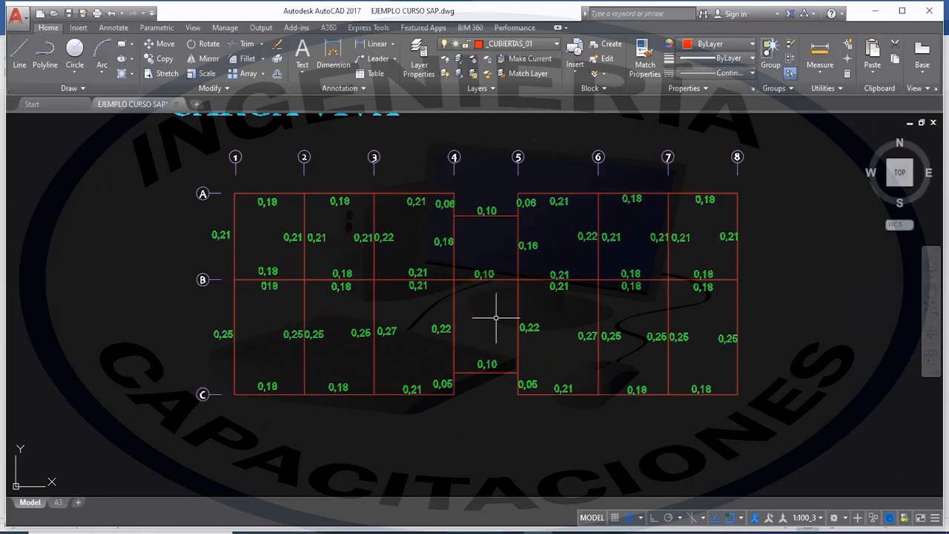
middle_click_drag(294, 225, 325, 323)
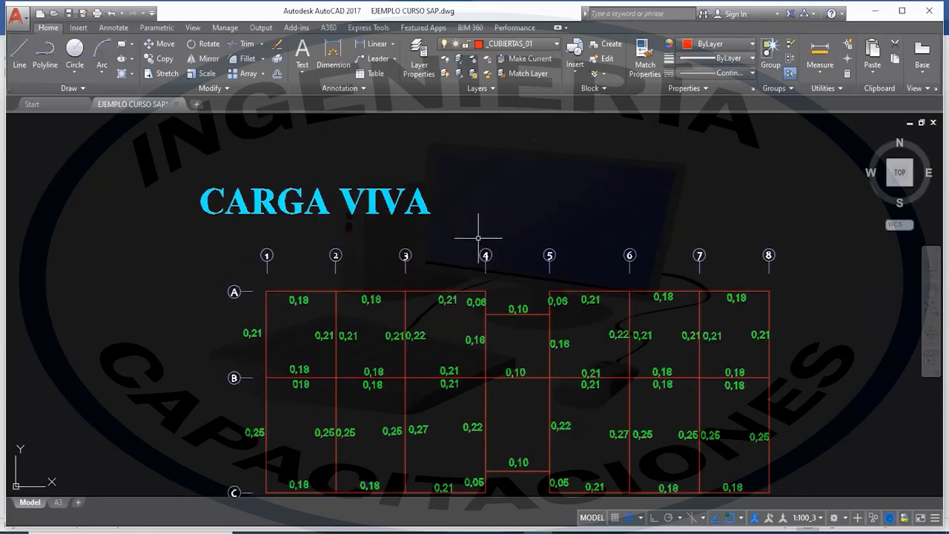
mouse_move(489, 224)
middle_mouse_down()
mouse_move(502, 358)
mouse_move(483, 506)
middle_mouse_up()
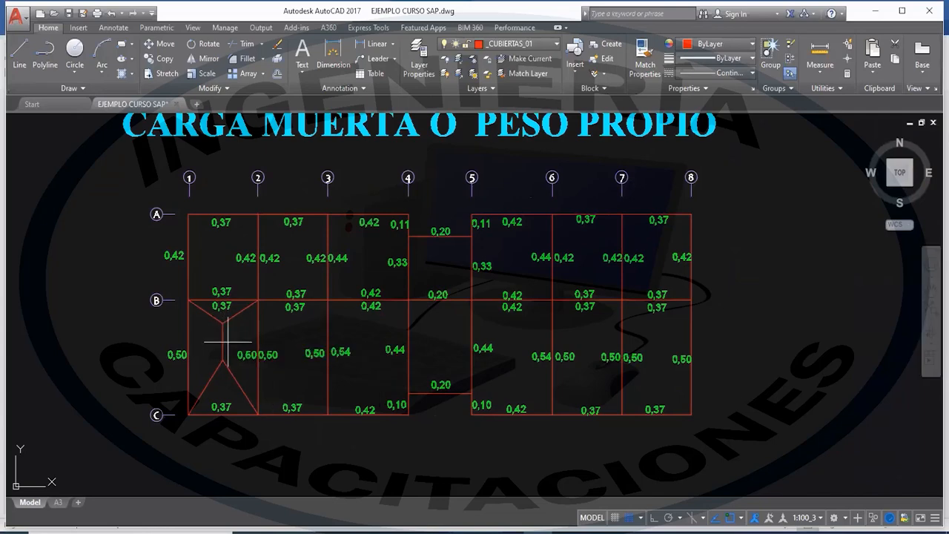
Delete the ridge line and the four diagonal tributary-area lines in the panel between axes 1-2 and B-C of the dead load plan
left_click(222, 338)
key("Delete")
left_click(232, 374)
left_click(205, 387)
key("Delete")
left_click(212, 314)
left_click(233, 315)
key("Delete")
Review the beam loads across the cleaned dead load plan
middle_click_drag(475, 404, 509, 412)
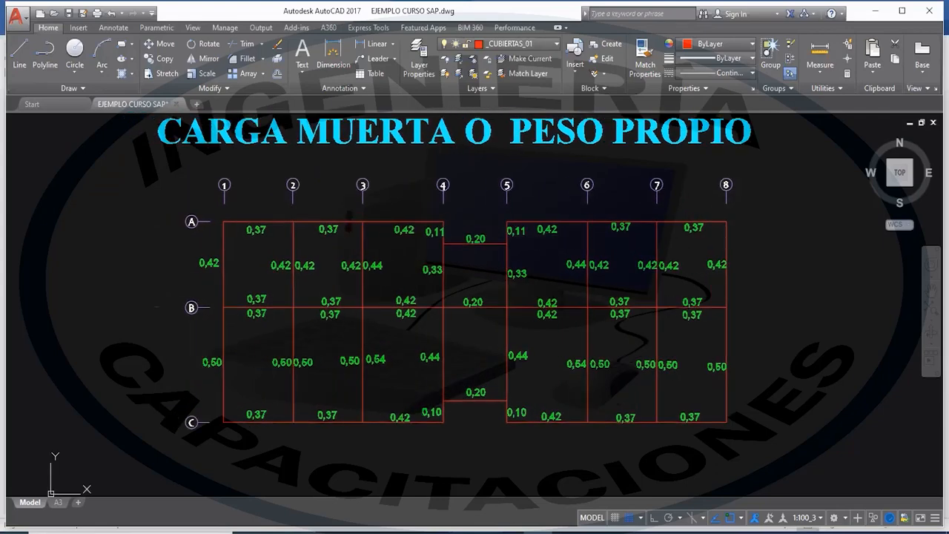
scroll(375, 368, "up", 2)
scroll(377, 367, "down", 2)
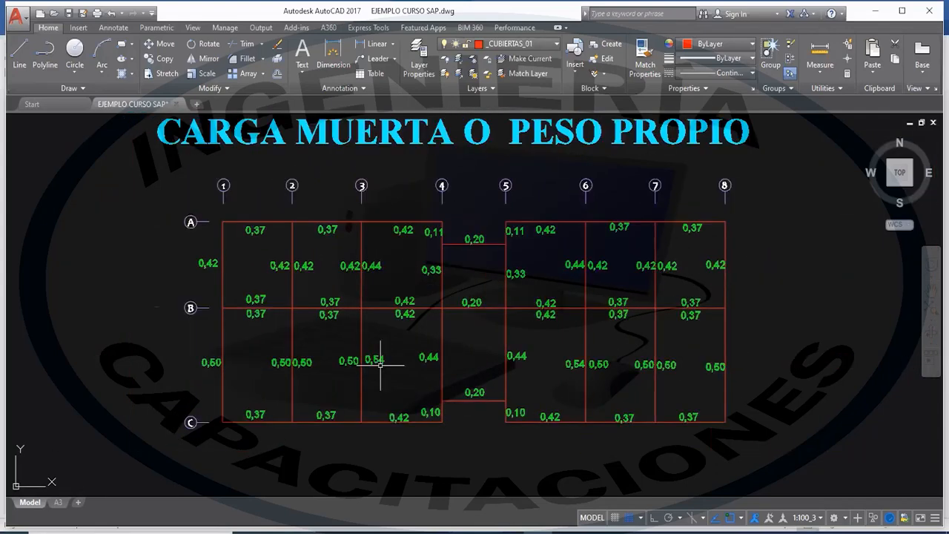
middle_click_drag(449, 362, 421, 336)
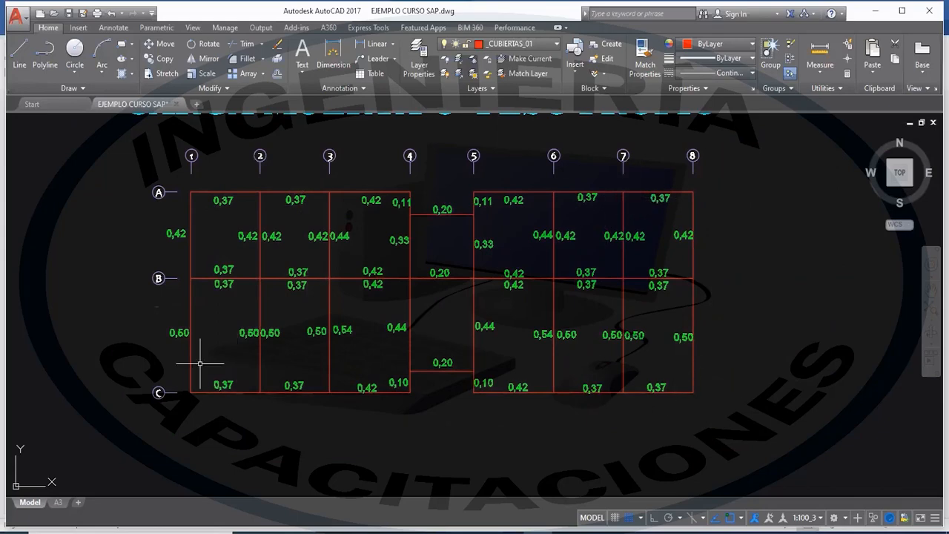
mouse_move(249, 212)
middle_mouse_down()
mouse_move(250, 284)
mouse_move(248, 253)
middle_mouse_up()
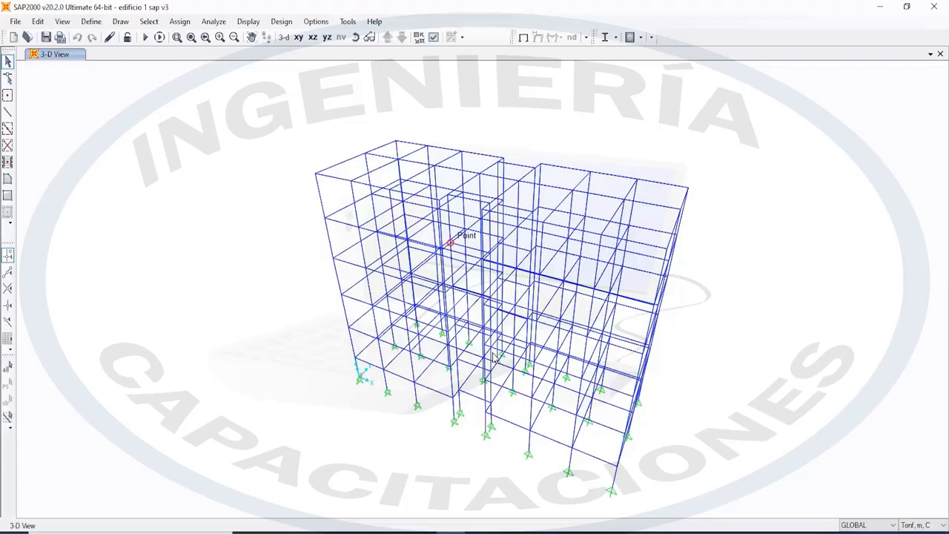
Switch to SAP2000, open a second view window beside the 3-D view, and show the XY plan at Z=4,88 without grid lines
left_click(931, 54)
left_click(883, 83)
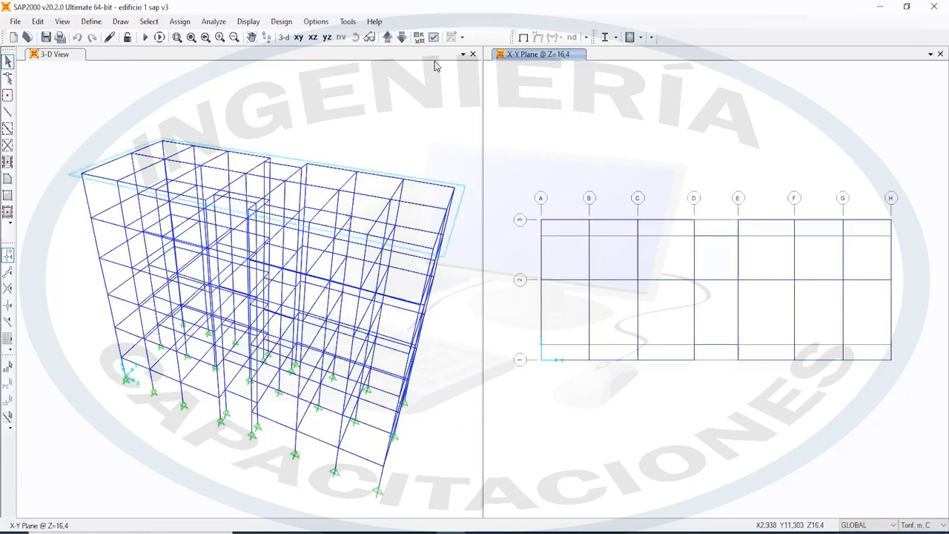
left_click(387, 38)
left_click(387, 38)
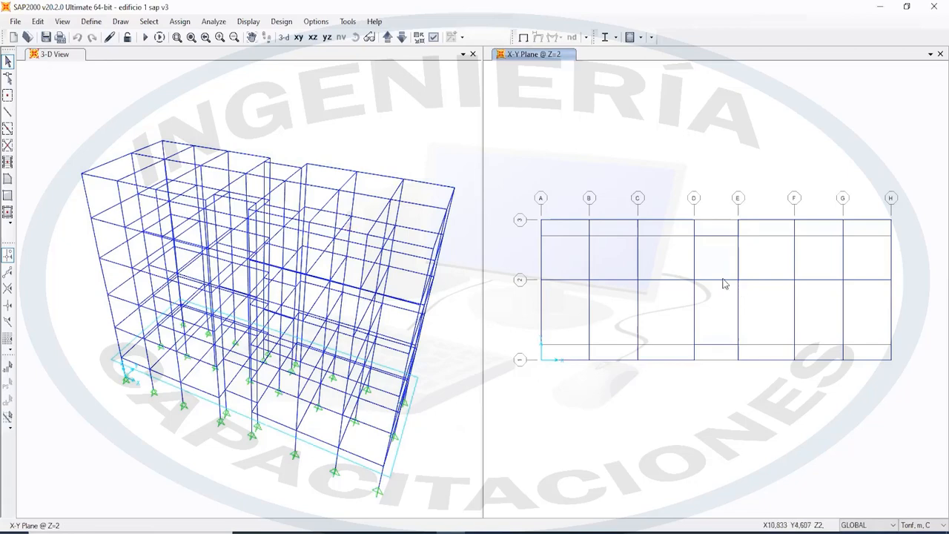
key("ctrl+d")
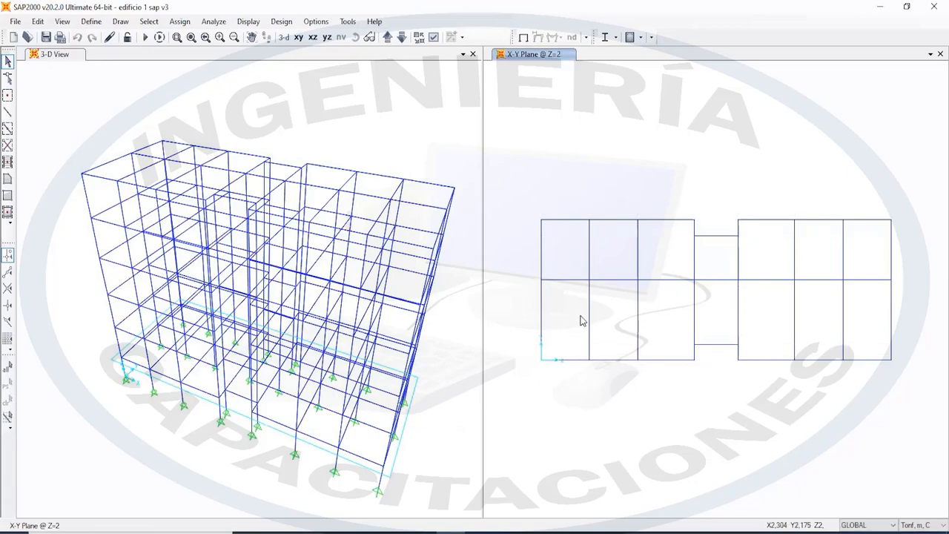
left_click(387, 37)
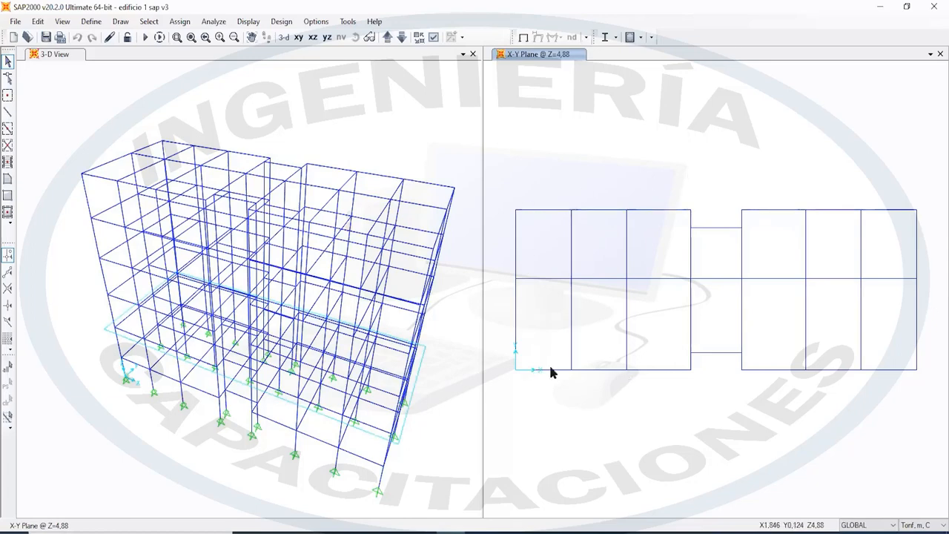
Select the eight edge beams on axes 1 and 3 of the XY plan in bays A-B, B-C, F-G and G-H
left_click(555, 372)
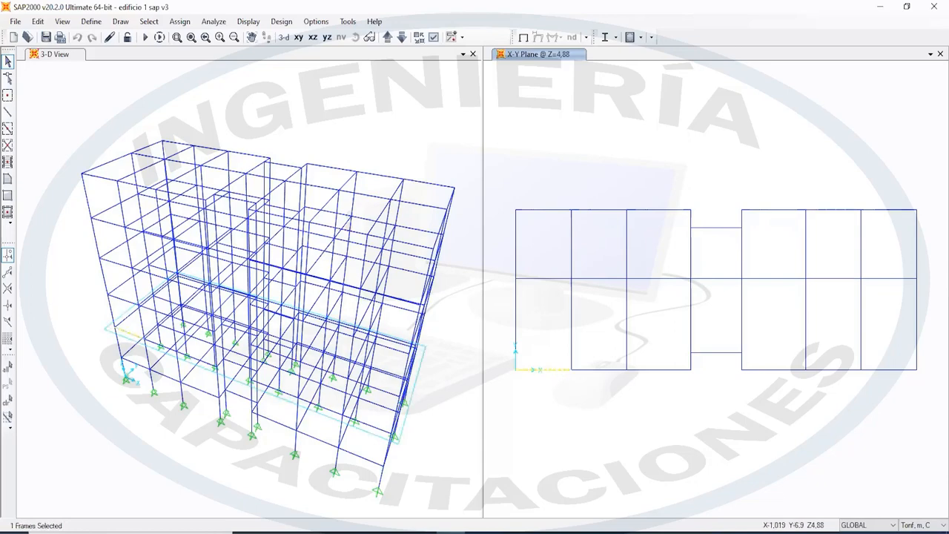
left_click(606, 370)
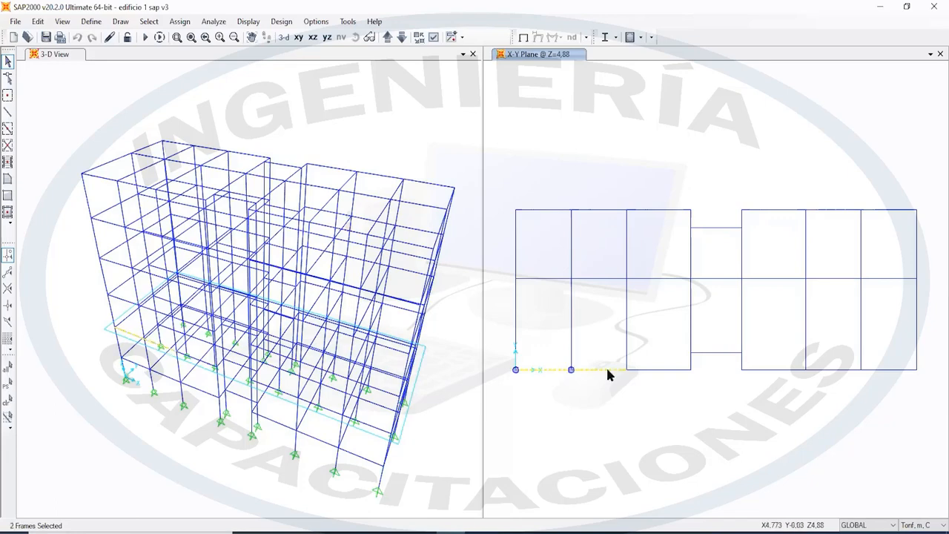
left_click(555, 211)
left_click(596, 211)
left_click(849, 210)
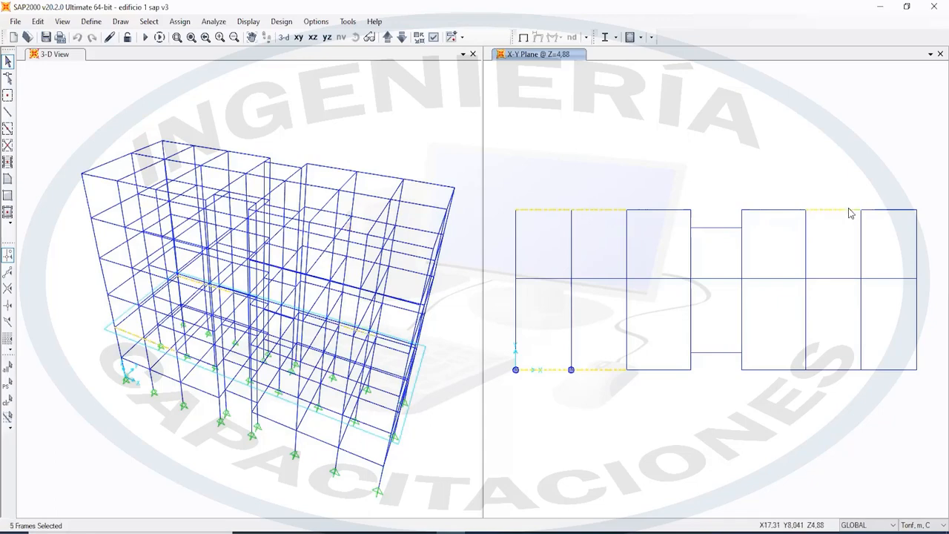
left_click(889, 212)
left_click(883, 368)
left_click(835, 371)
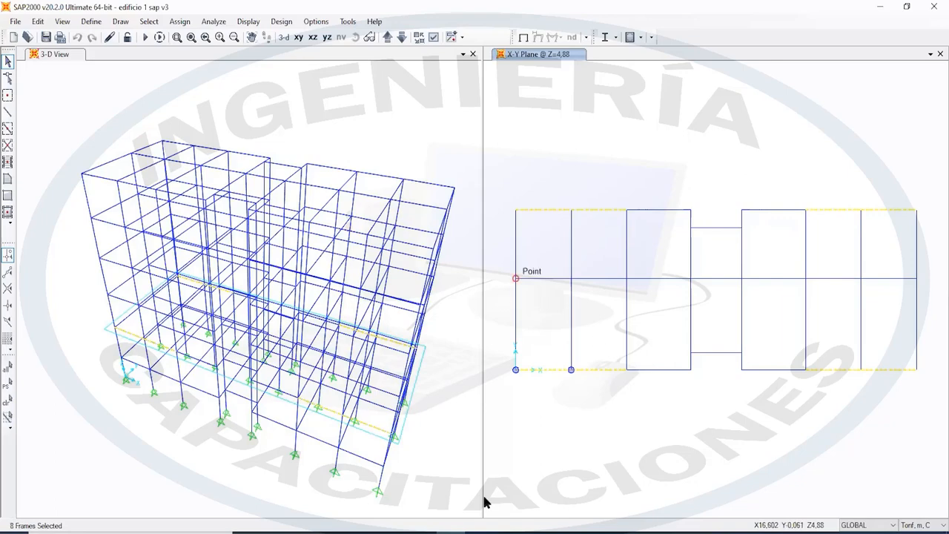
Assign a uniform distributed load of 0,37 tonf/m in the Gravity direction to the selected beams under the DEAD pattern, replacing existing loads
left_click(506, 532)
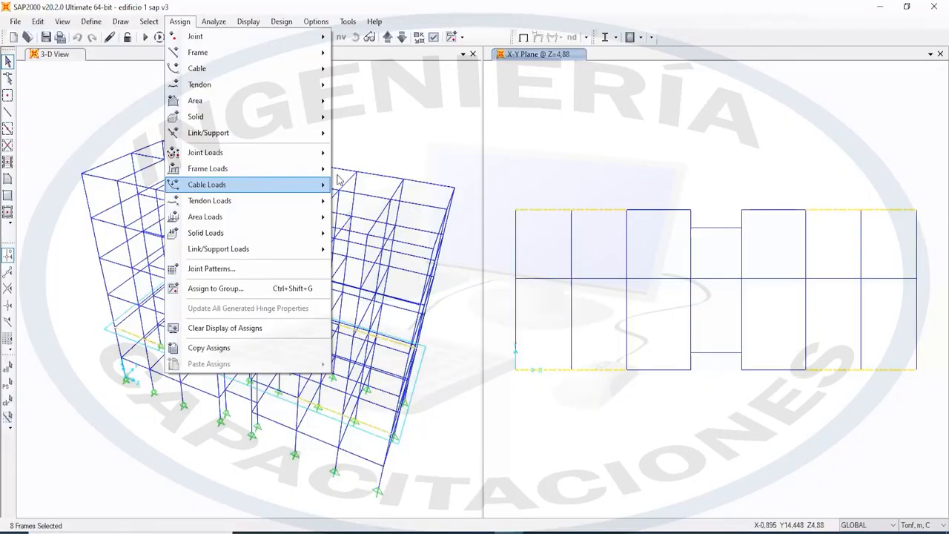
mouse_move(245, 172)
left_click(384, 205)
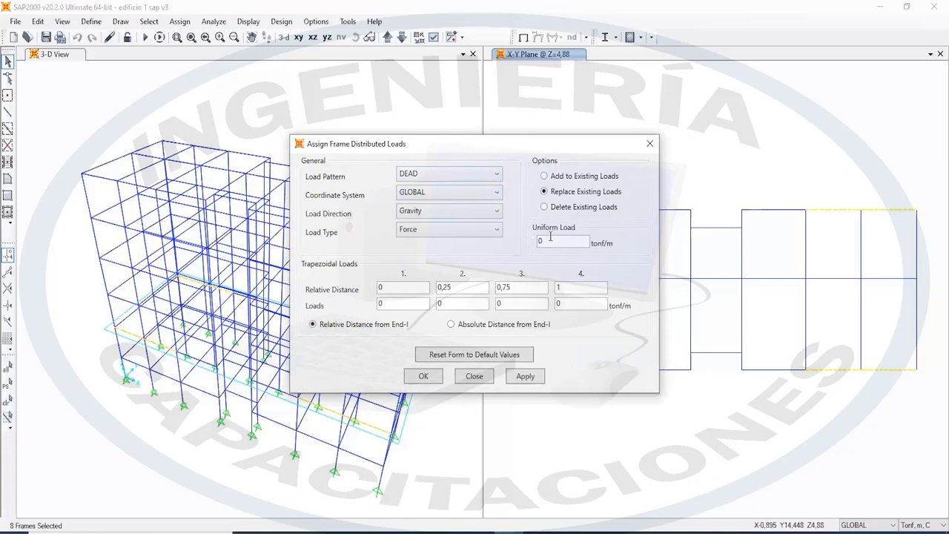
type("0")
left_click(528, 376)
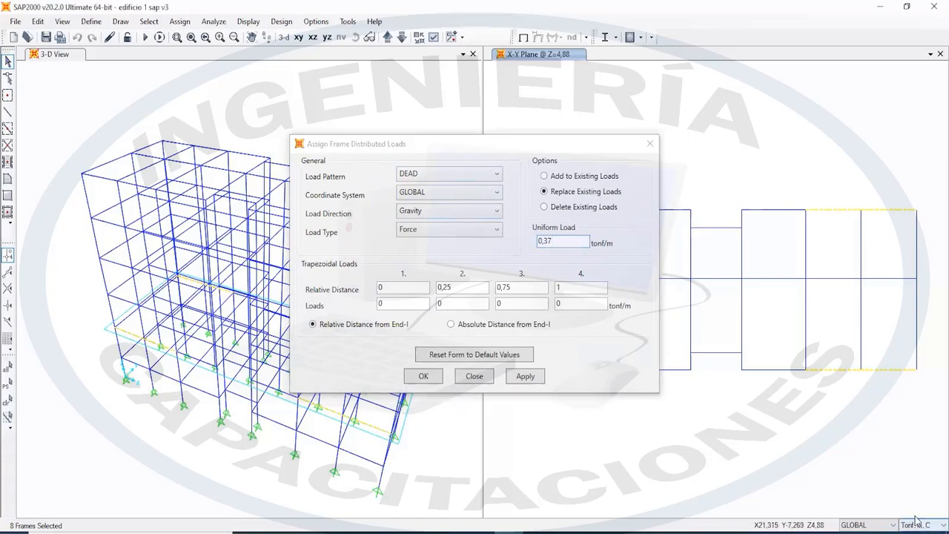
left_click(518, 377)
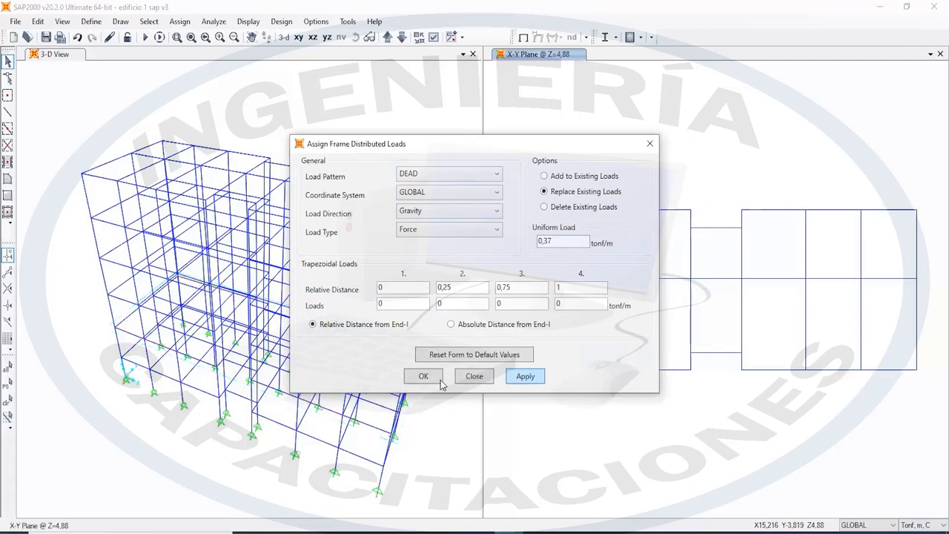
left_click(525, 376)
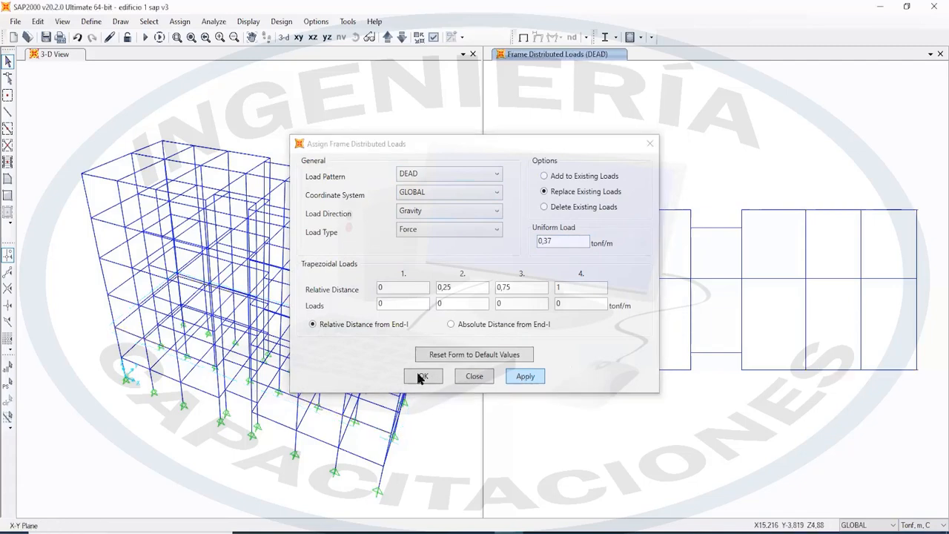
left_click(420, 377)
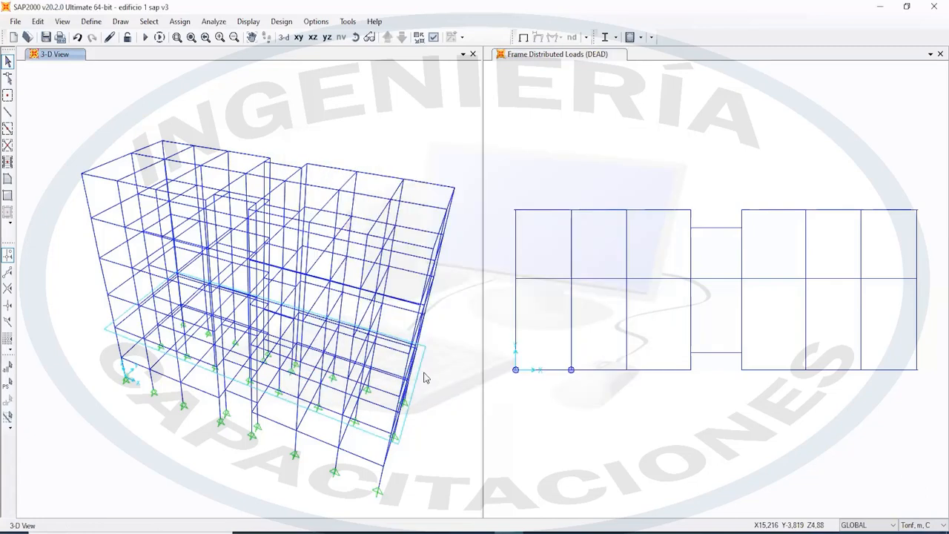
View the assigned dead loads in the default 3D view and return to the XY plan
left_click(515, 117)
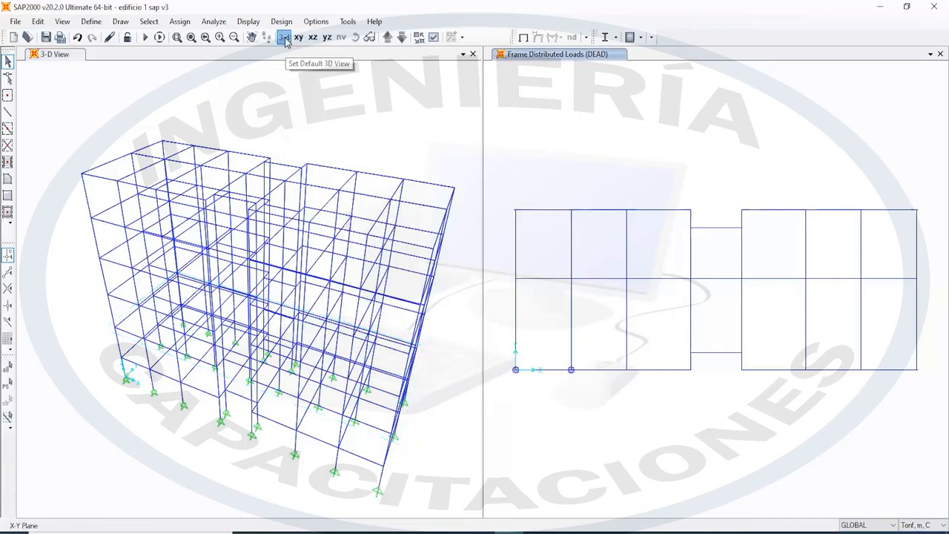
left_click(284, 38)
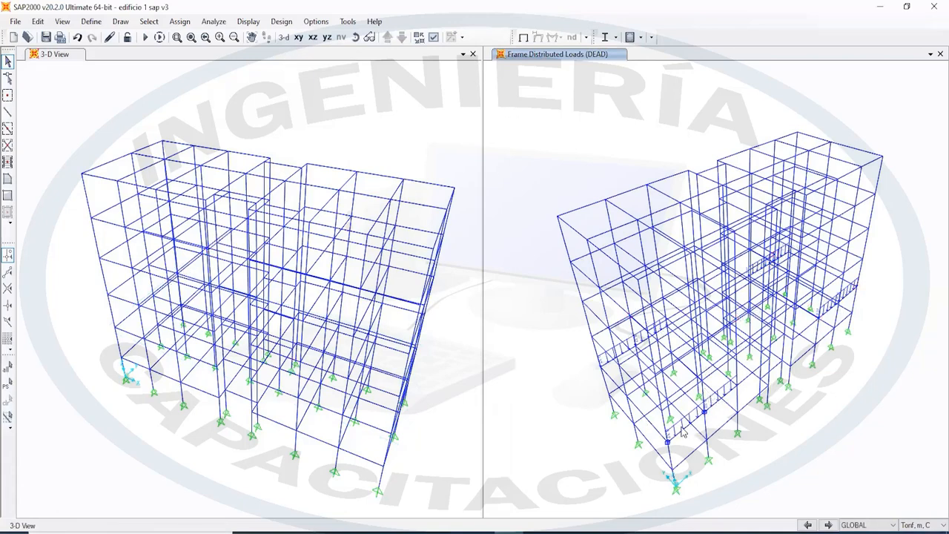
left_click(299, 37)
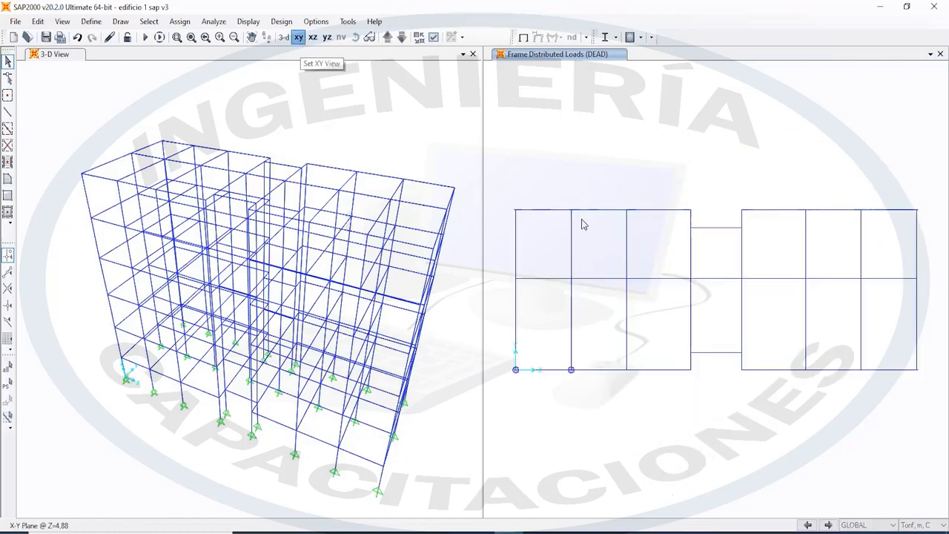
Inspect the load information of the axis 3 edge beam in bay A-B and close it
left_click(546, 215)
double_click(547, 213)
left_click(411, 139)
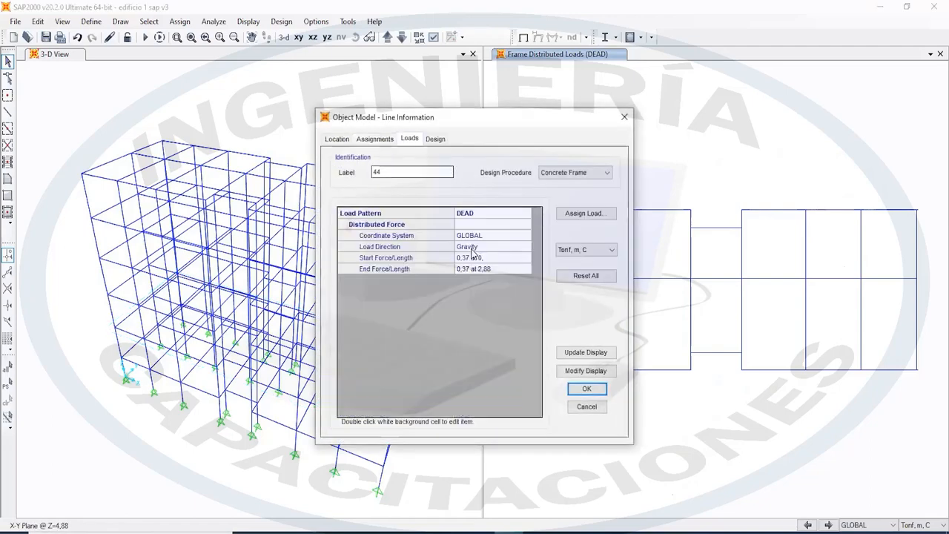
left_click(624, 117)
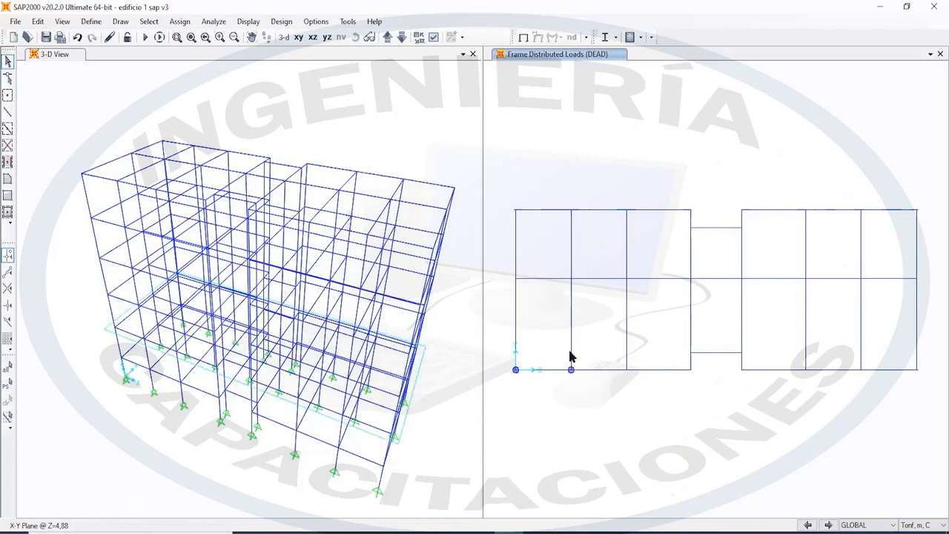
Review the type and self weight multiplier of the DEAD entry in the load pattern definitions and close them unchanged
key("alt+Tab")
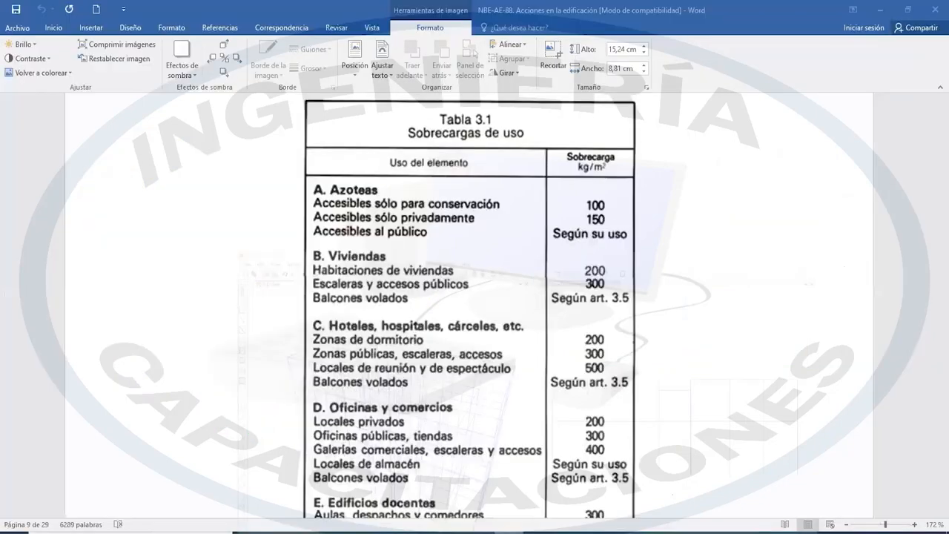
key("alt+Tab")
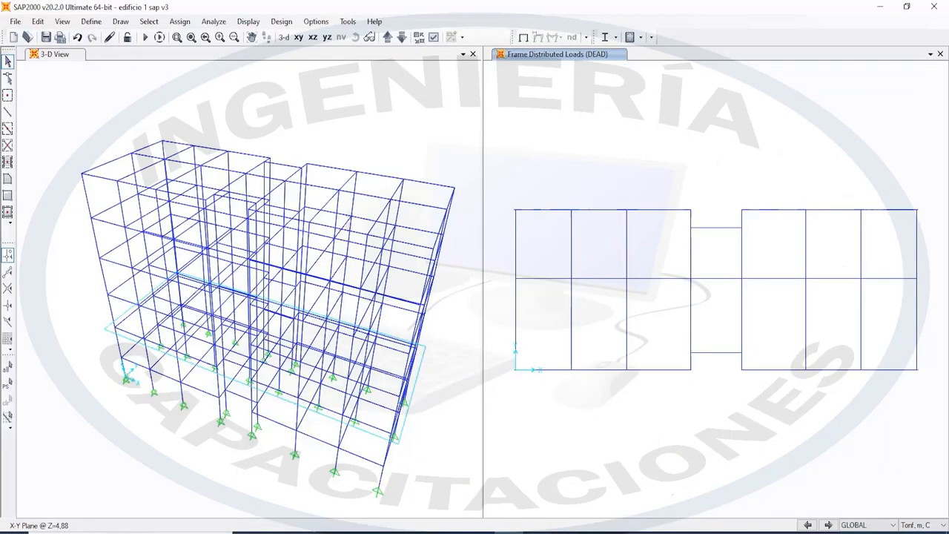
key("alt+Tab")
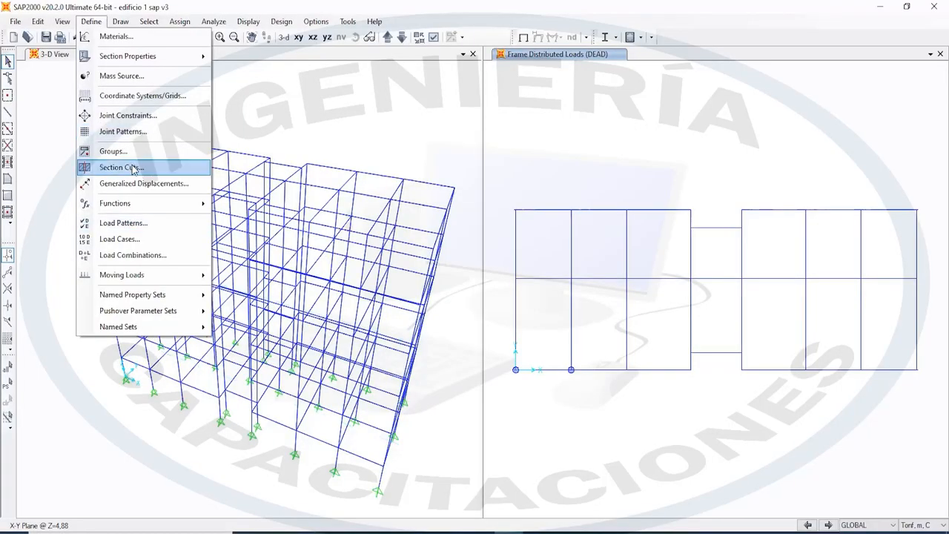
left_click(141, 224)
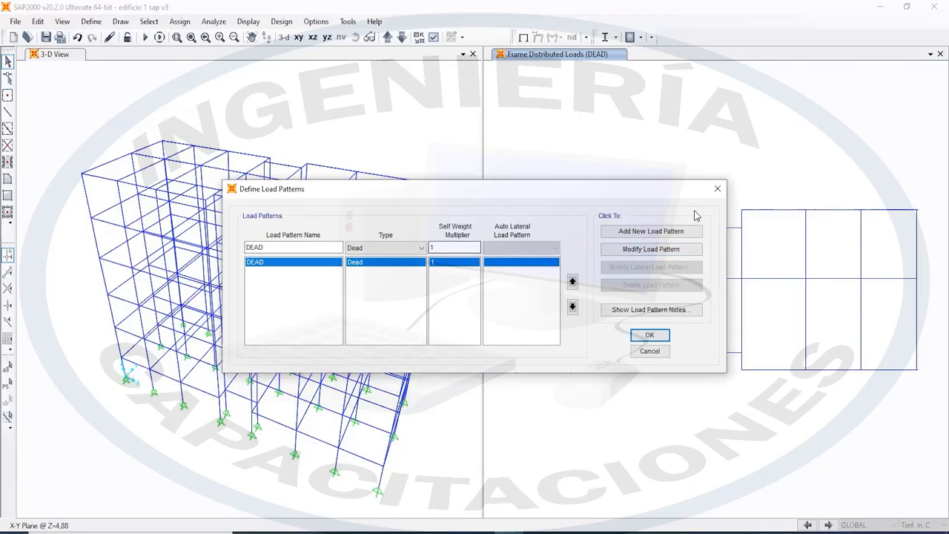
left_click(717, 188)
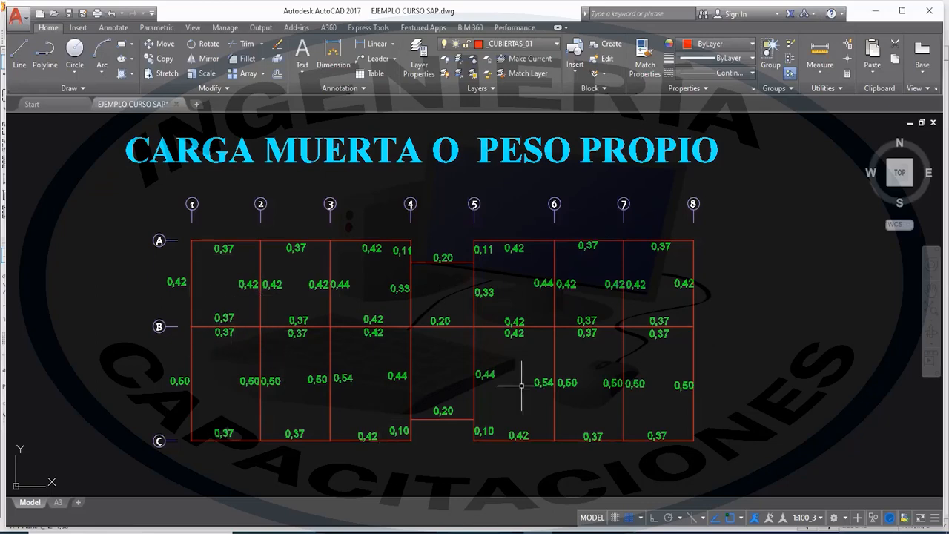
Check the beam loads on the dead load plan in AutoCAD and return to the SAP2000 model
left_click(596, 532)
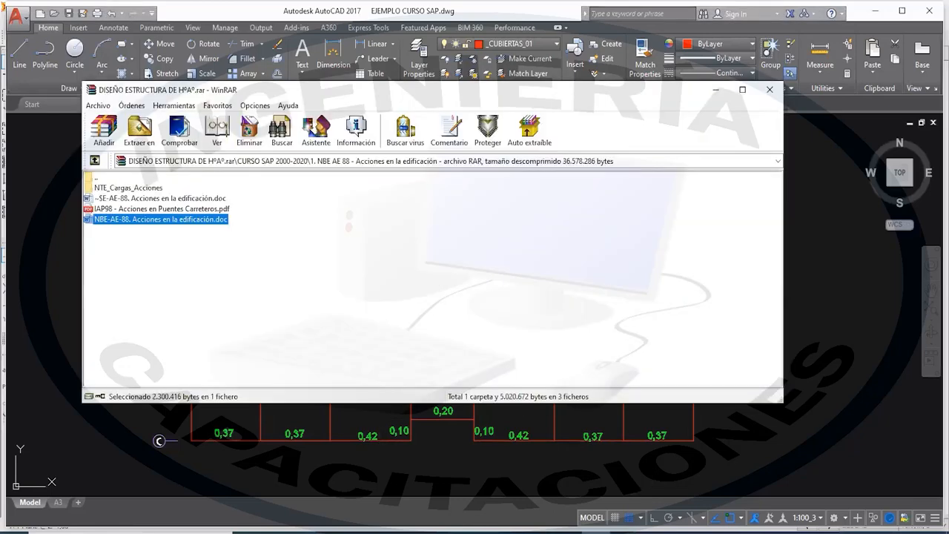
left_click(586, 532)
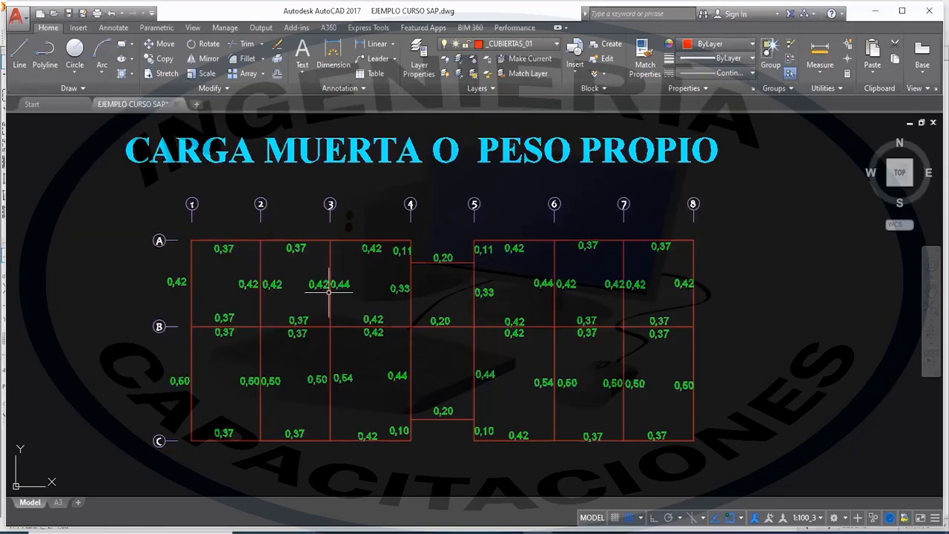
key("alt+Tab")
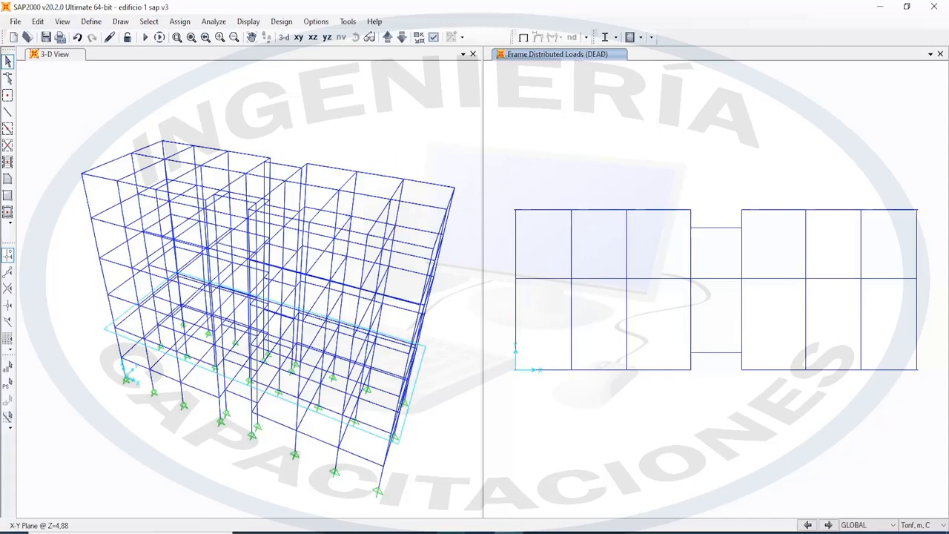
Check the dead load plan in AutoCAD and assign a 0,42 tonf/m DEAD uniform load to the axis A and C beams in bays 3-4 and 5-6
mouse_move(497, 531)
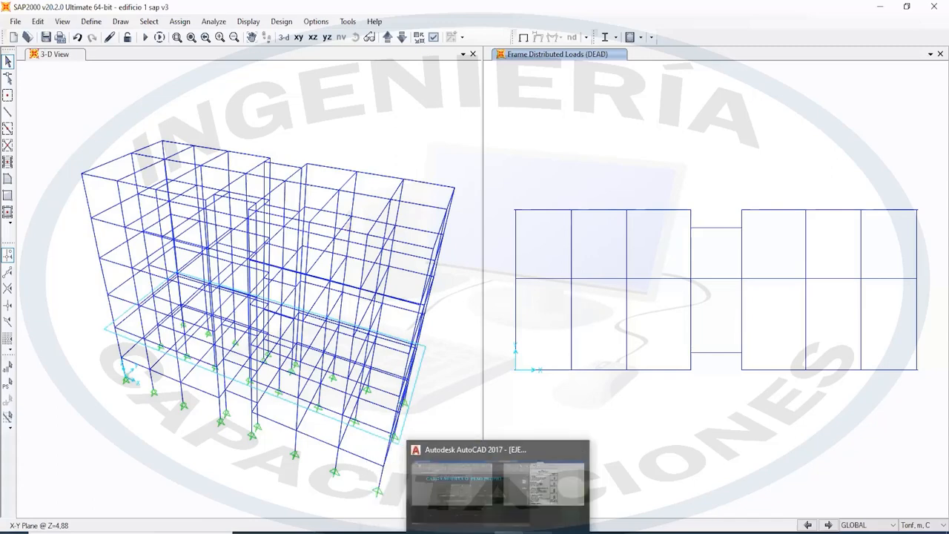
left_click(498, 531)
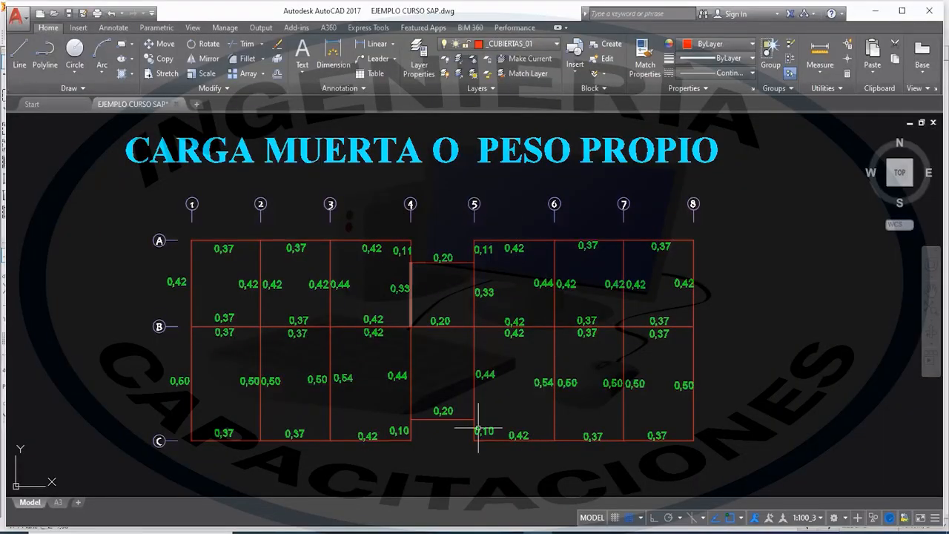
key("alt+Tab")
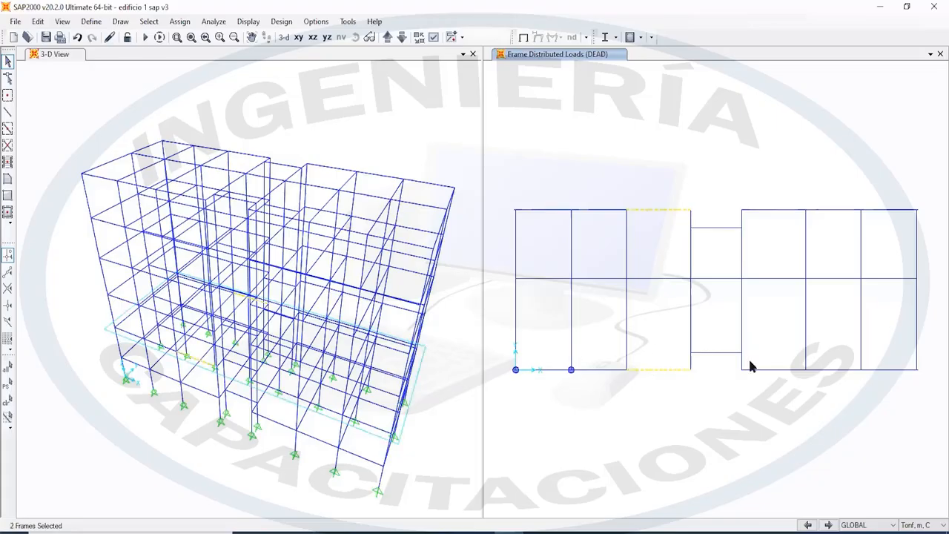
left_click(774, 368)
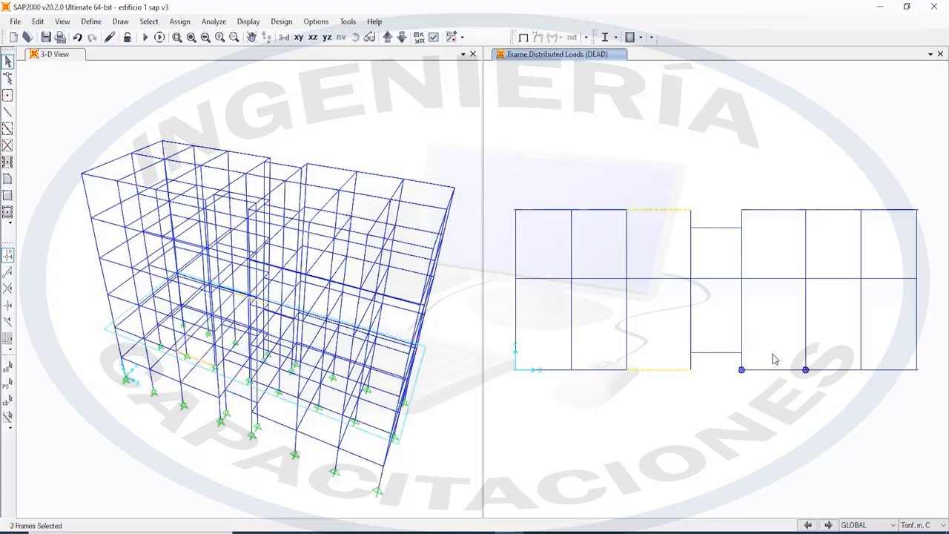
left_click(779, 211)
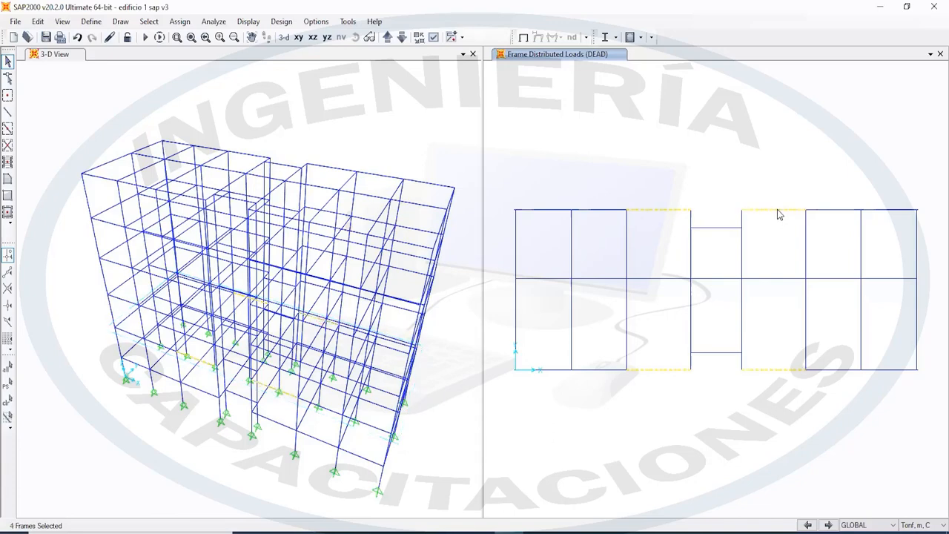
left_click(179, 21)
mouse_move(230, 169)
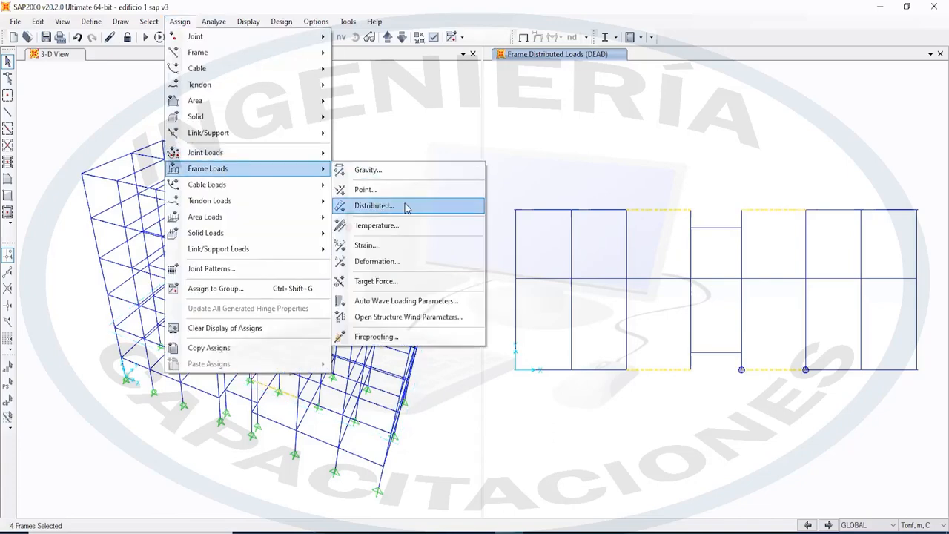
left_click(374, 206)
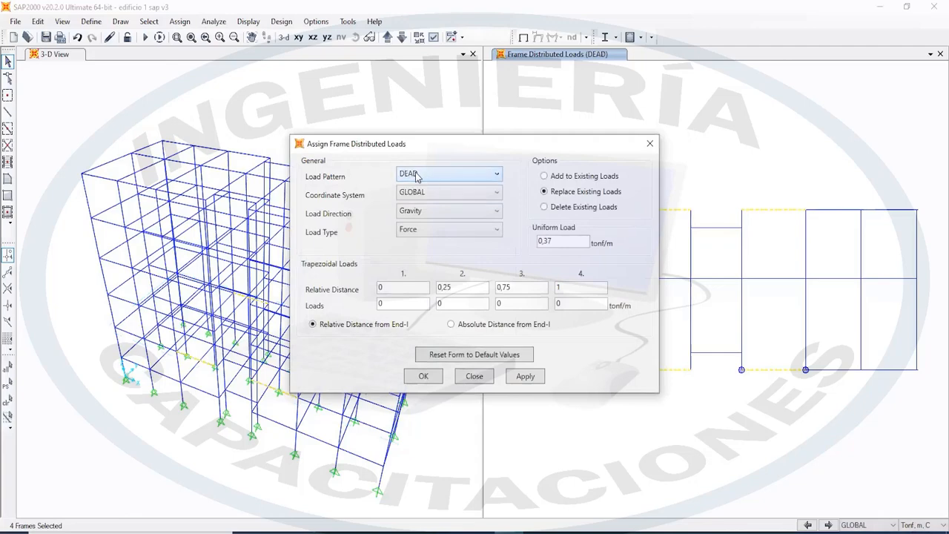
key("BackSpace")
key("BackSpace")
type("42")
left_click(525, 377)
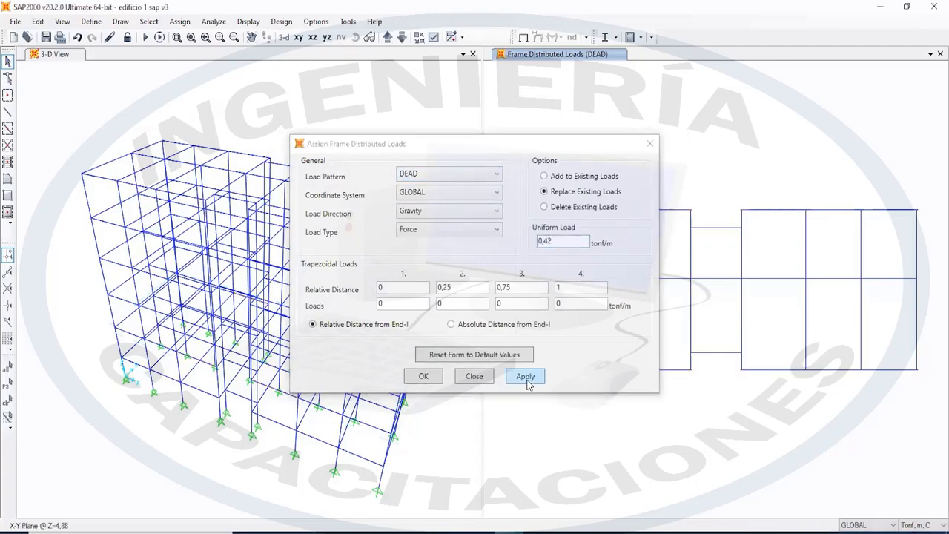
left_click(434, 376)
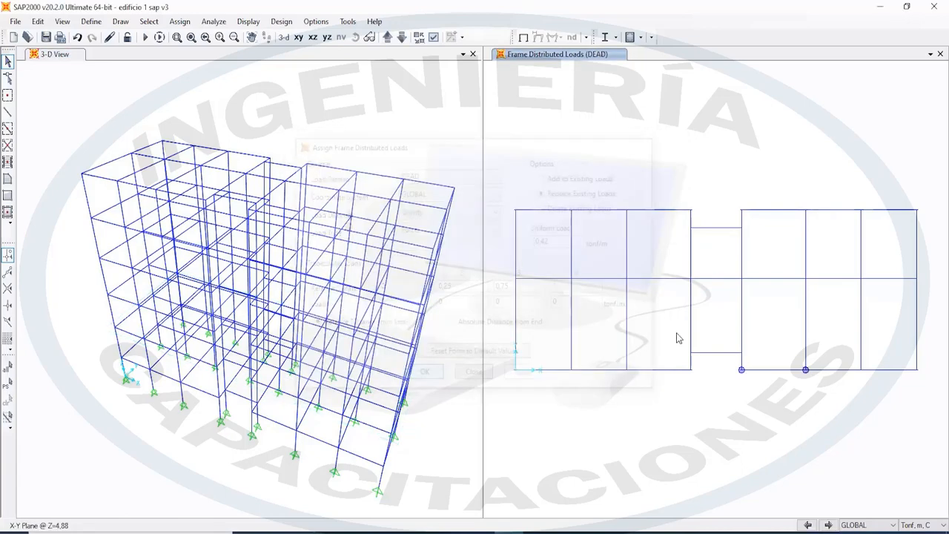
Look up the axis B beam loads on the AutoCAD dead load plan, return to SAP2000 and clear the frame selection
left_click(768, 211)
left_click(663, 211)
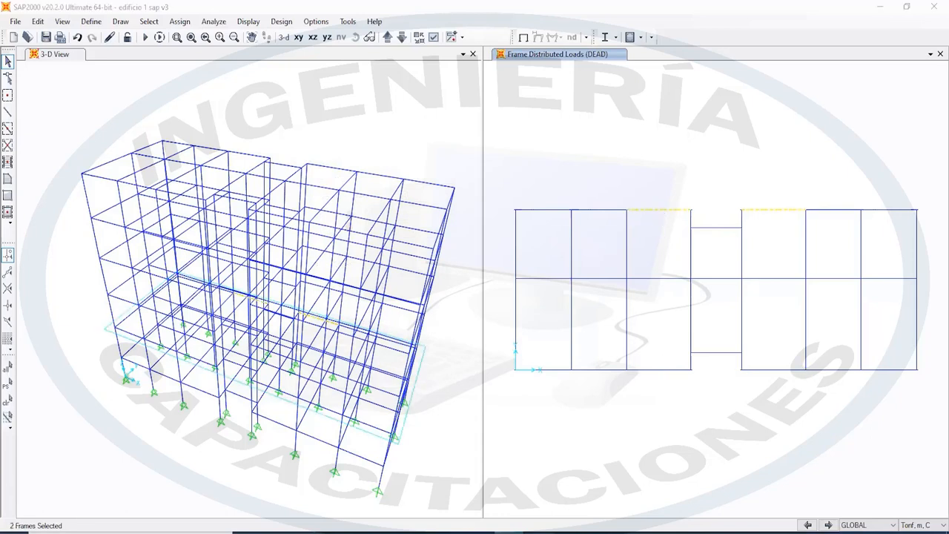
key("alt+Tab")
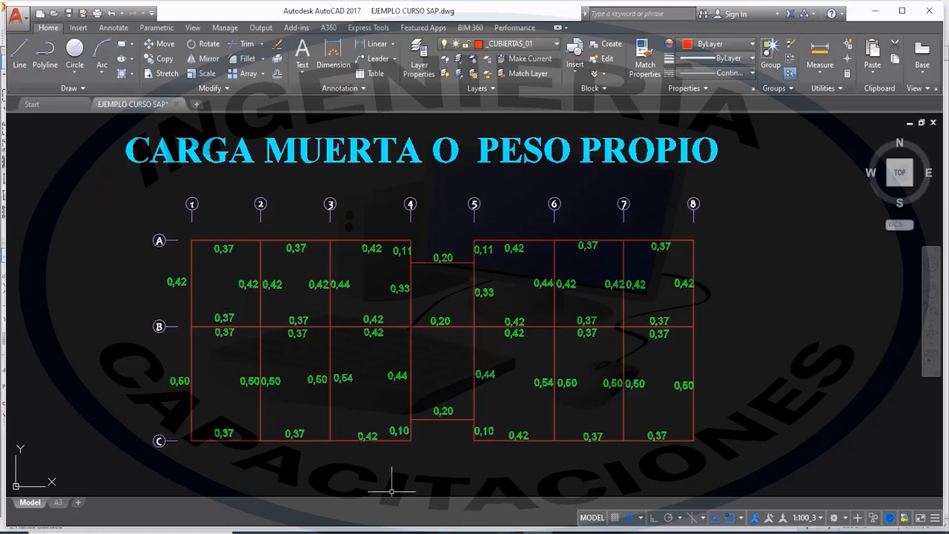
left_click(509, 533)
left_click(556, 280)
key("ctrl+q")
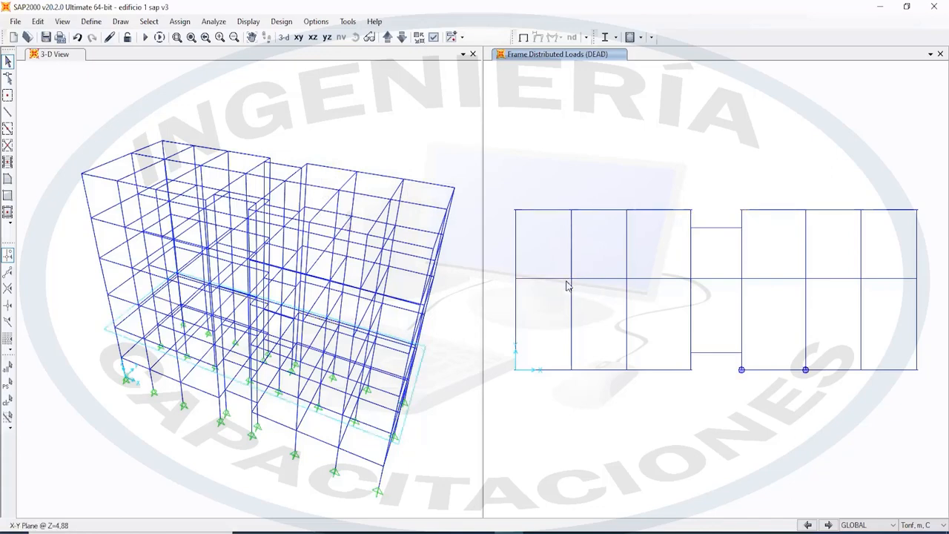
Assign a 0,74 tonf/m DEAD gravity uniform load to the axis B beams in bays 1-2, 2-3, 6-7 and 7-8
left_click(553, 280)
key("ctrl+q")
left_click(600, 277)
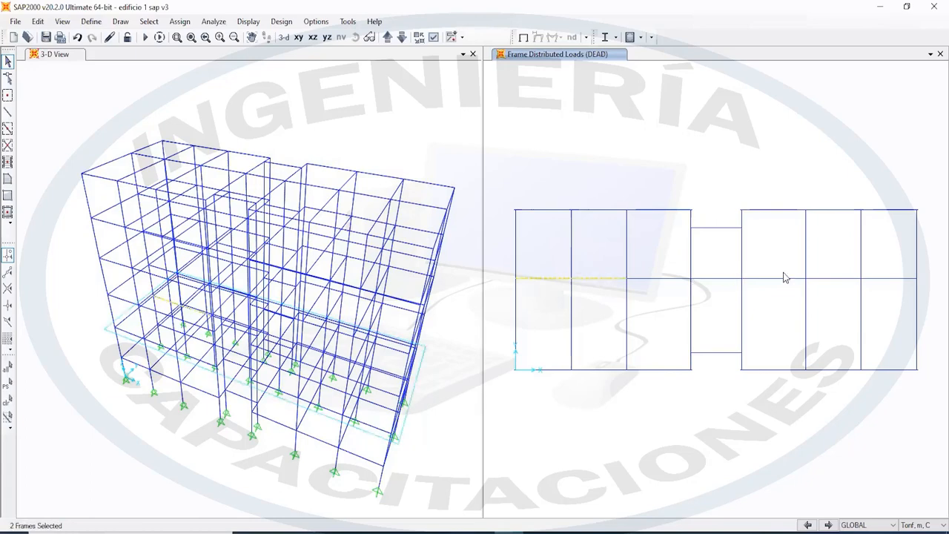
left_click(881, 279)
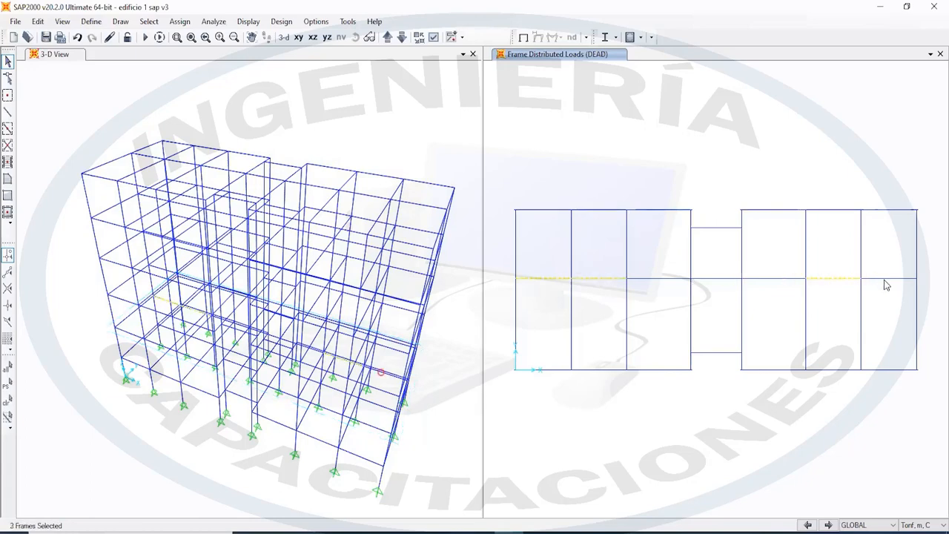
left_click(190, 23)
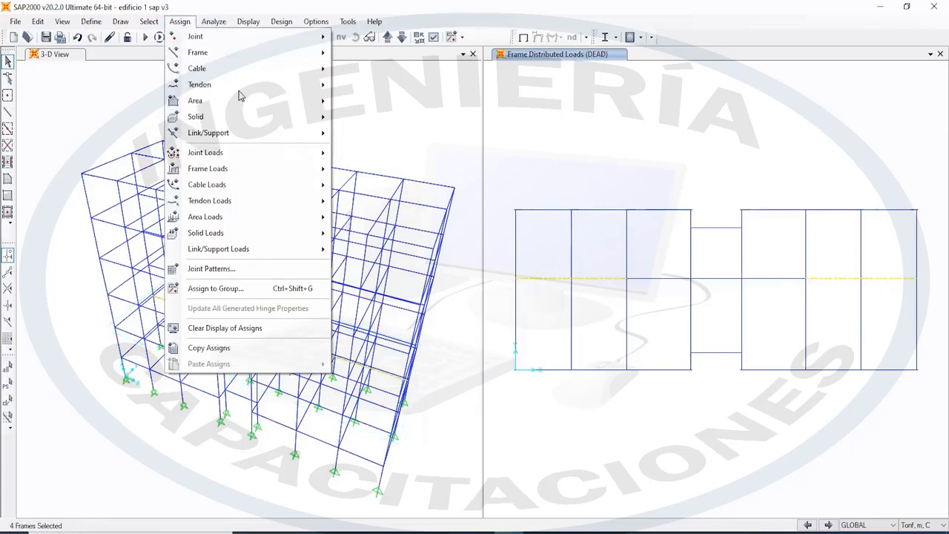
mouse_move(244, 169)
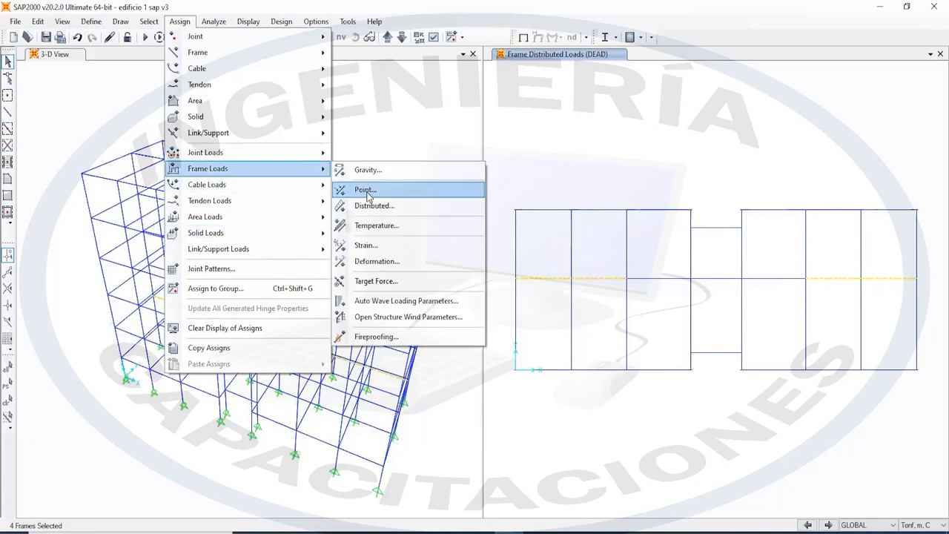
left_click(387, 206)
left_click(570, 242)
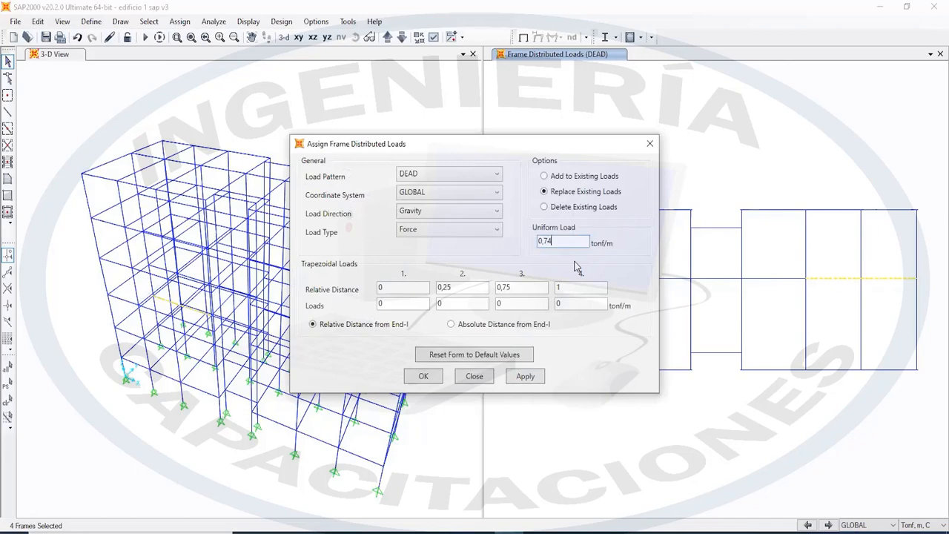
left_click(525, 377)
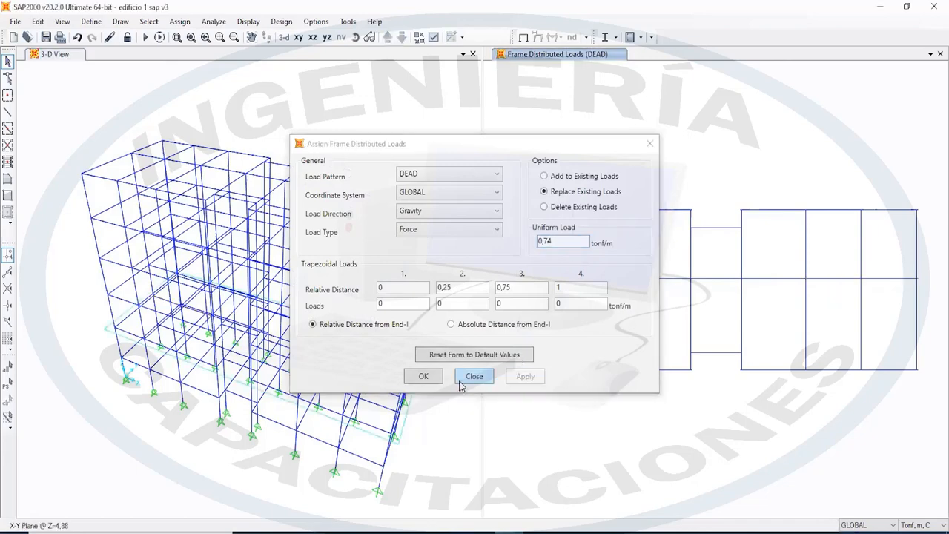
left_click(422, 376)
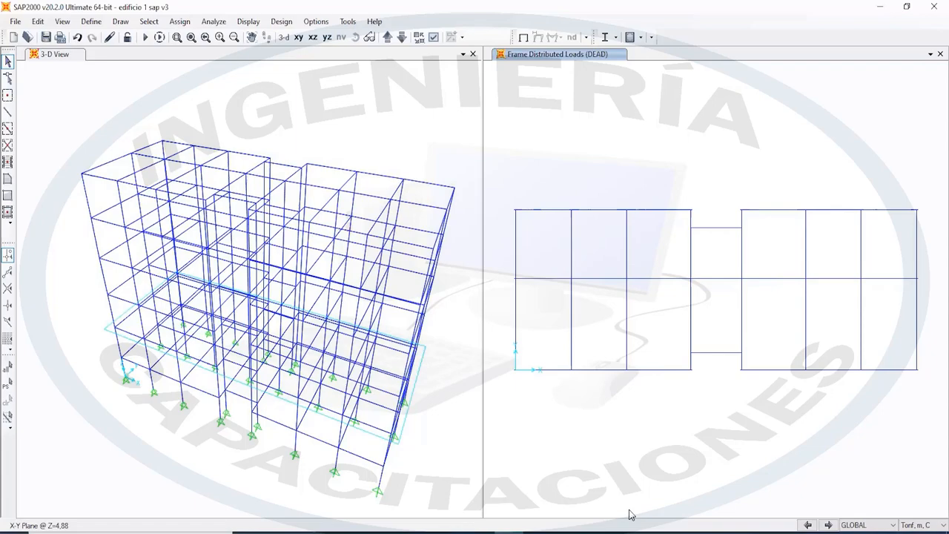
Assign a 0,84 tonf/m DEAD gravity uniform load to the axis B beams in bays 3-4 and 5-6
left_click(631, 532)
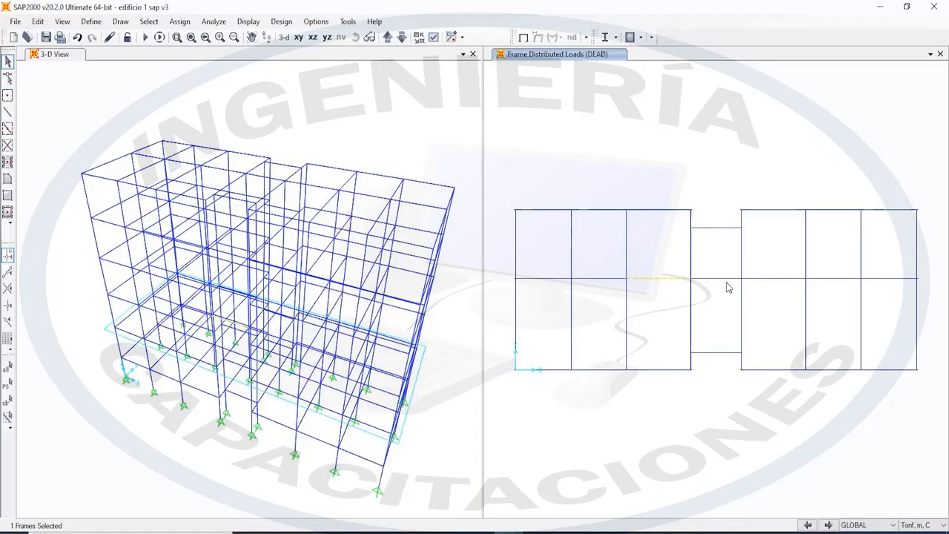
left_click(790, 282)
left_click(179, 21)
mouse_move(222, 169)
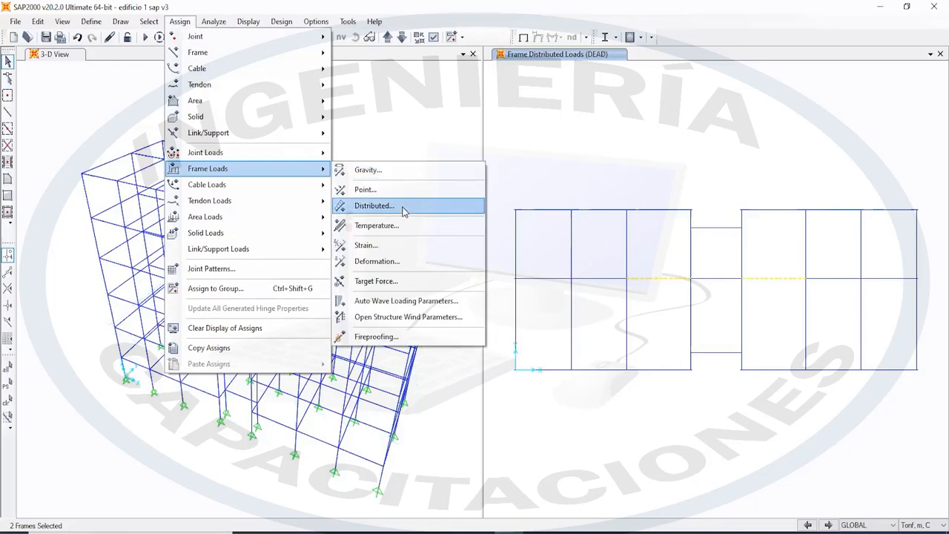
left_click(402, 205)
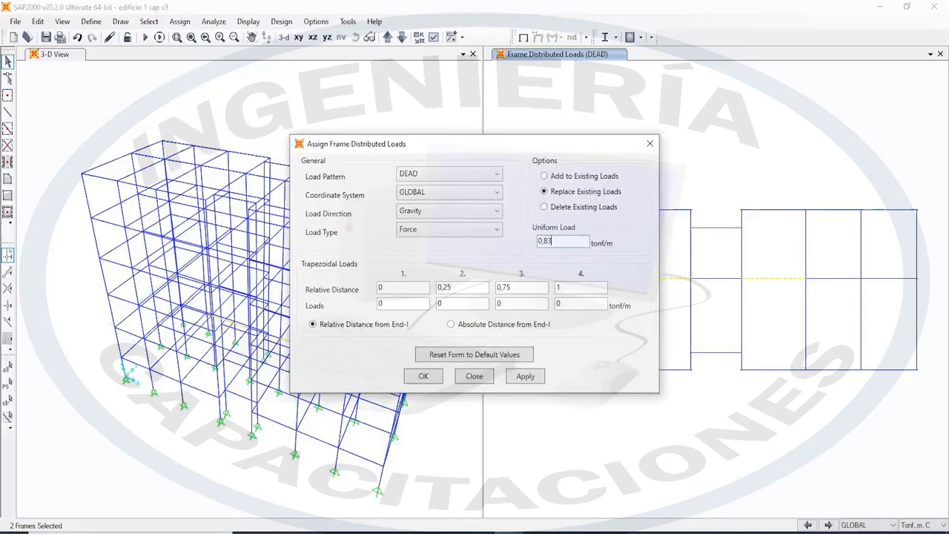
left_click(524, 376)
left_click(437, 377)
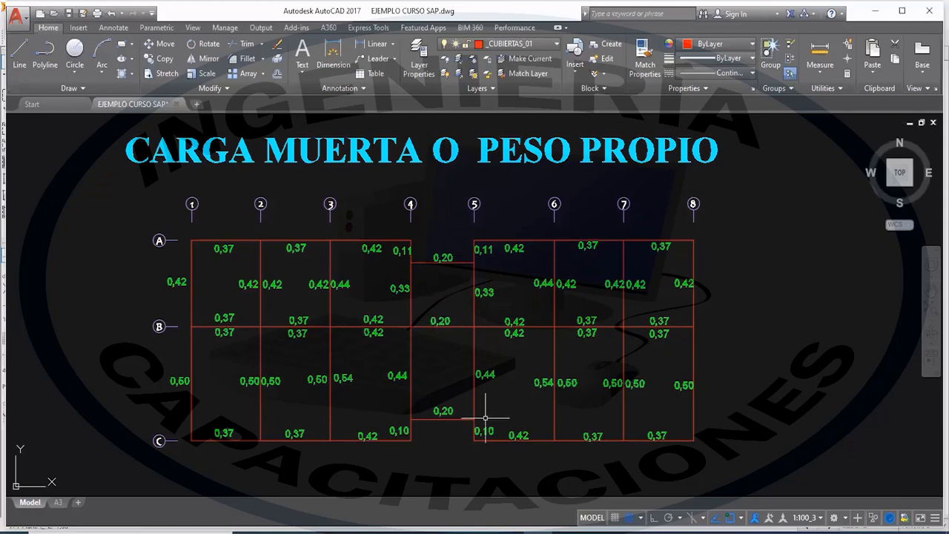
Assign a 0,2 tonf/m DEAD gravity uniform load to the three connecting beams in bay 4-5
left_click(509, 533)
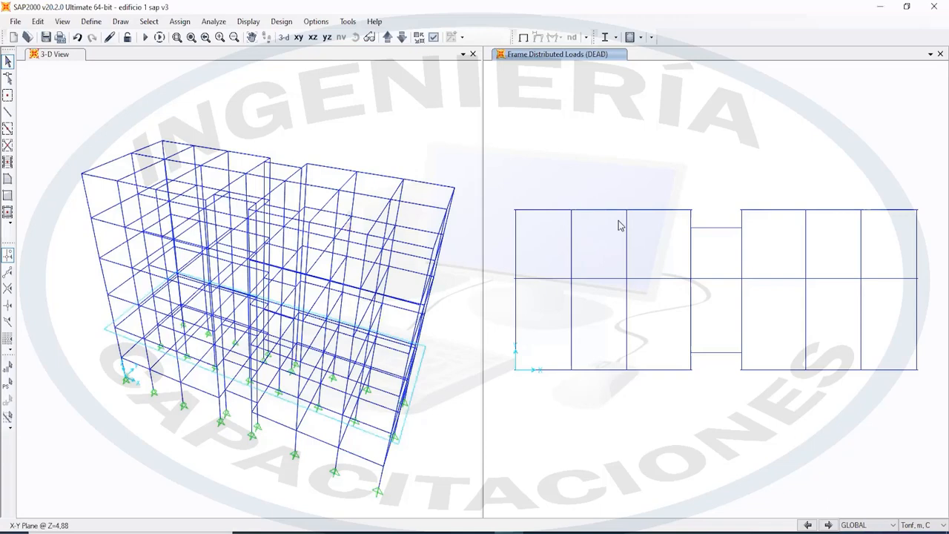
left_click(713, 227)
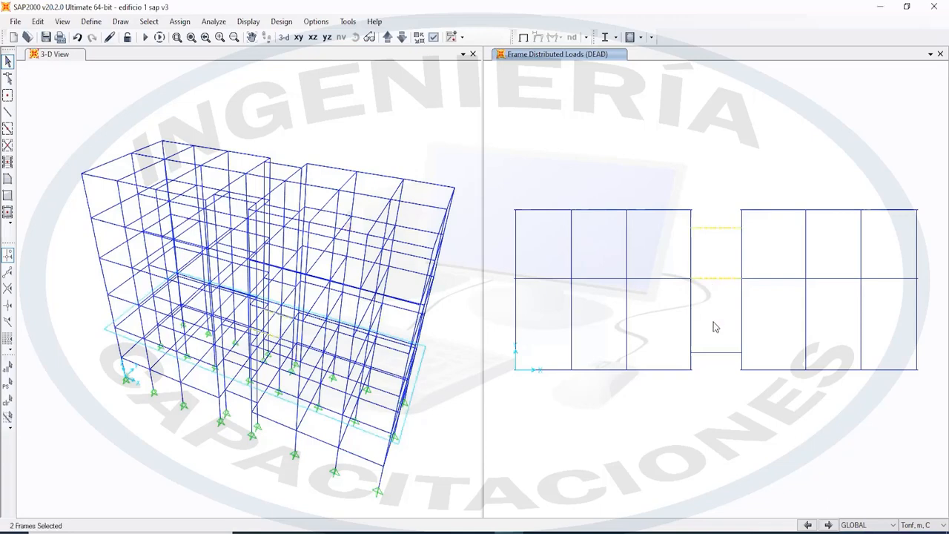
left_click(713, 353)
left_click(180, 20)
mouse_move(234, 172)
left_click(375, 203)
double_click(571, 240)
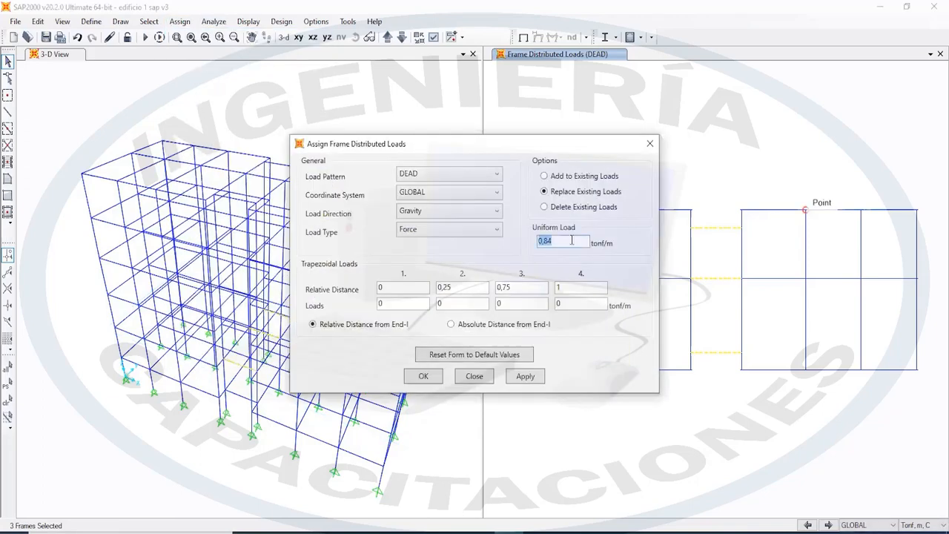
left_click(569, 245)
left_click(525, 376)
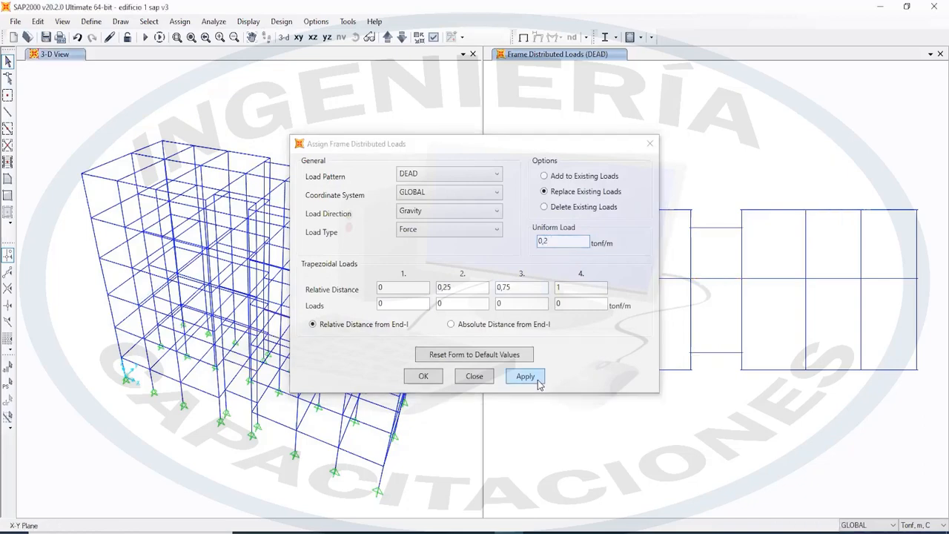
left_click(419, 380)
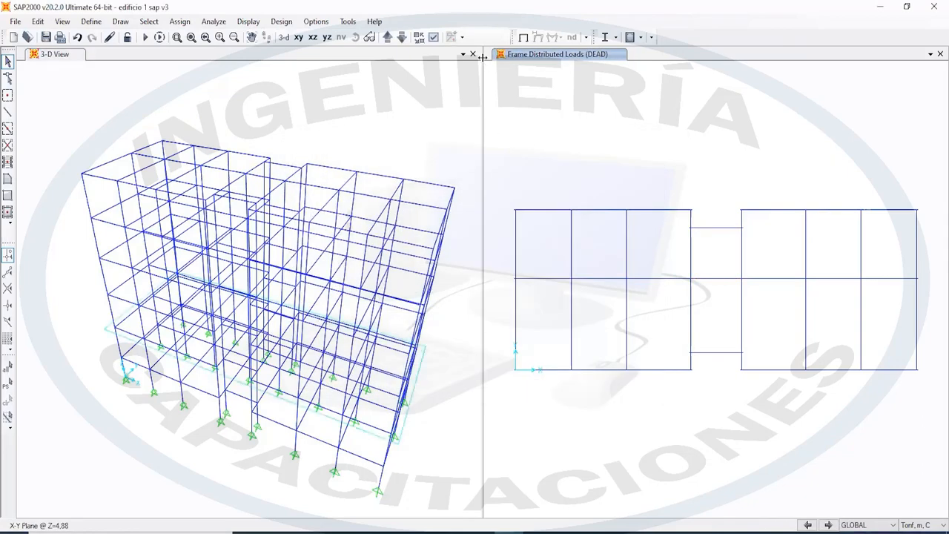
View the assigned dead loads in the 3D view and return to the XY plan at Z=4,88
left_click(283, 37)
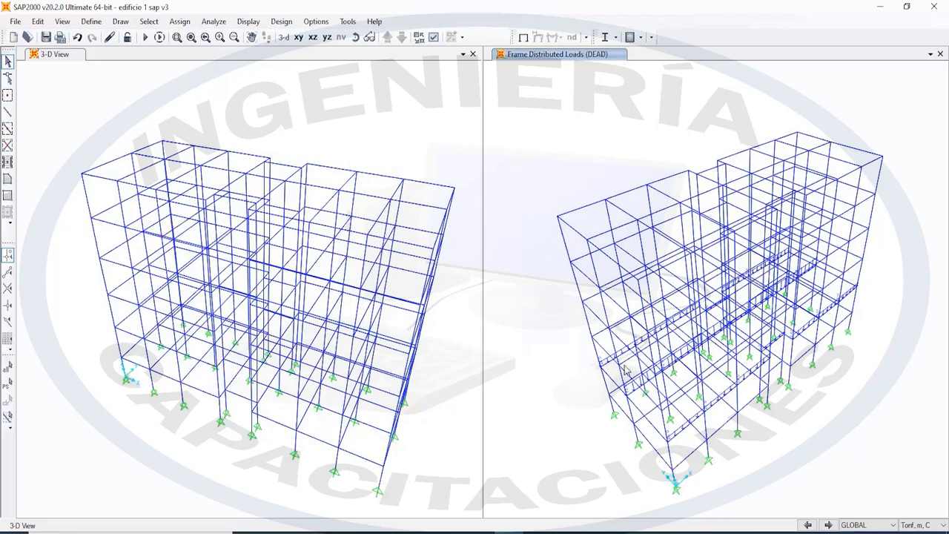
left_click(283, 37)
left_click(298, 37)
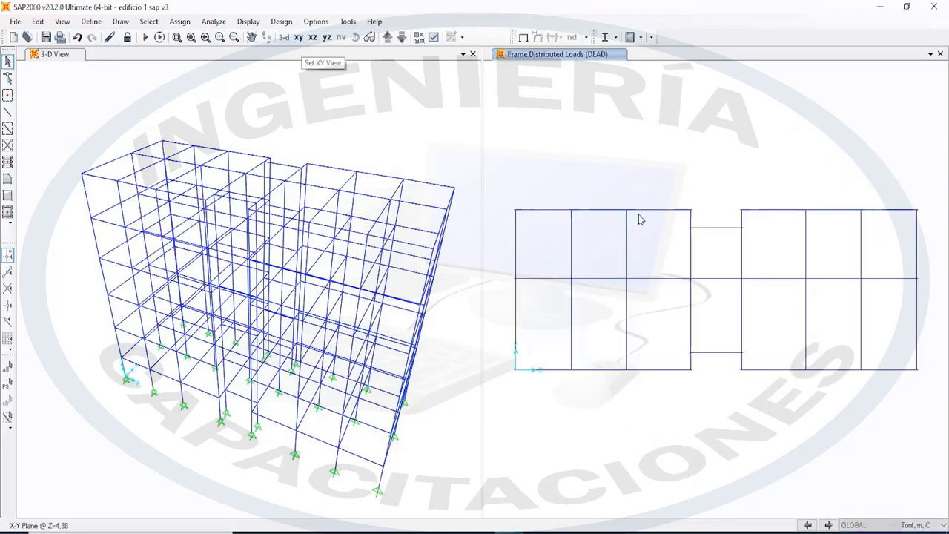
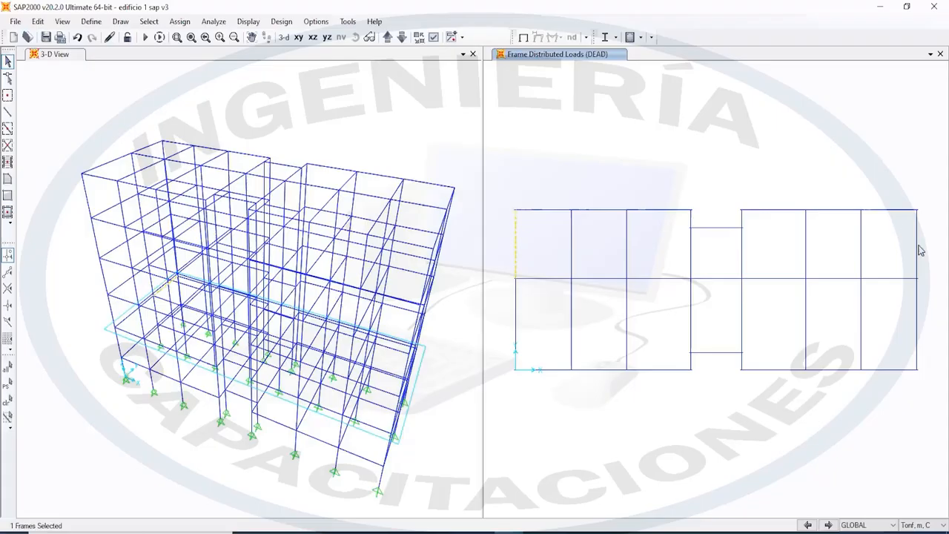
Assign a 0,42 tonf/m DEAD gravity uniform load to the axis 1 and axis 8 edge beams in bay A-B
left_click(917, 246)
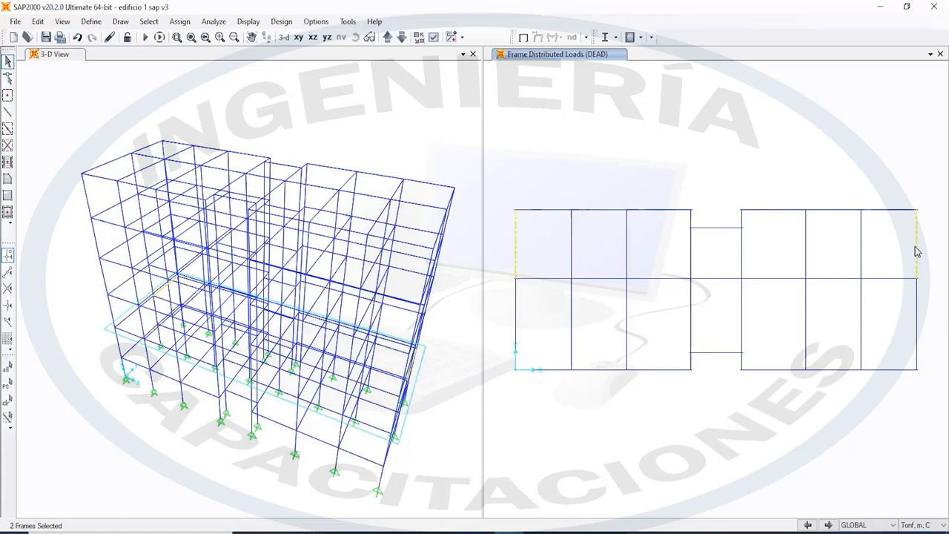
left_click(180, 21)
mouse_move(232, 172)
left_click(428, 206)
left_click(574, 242)
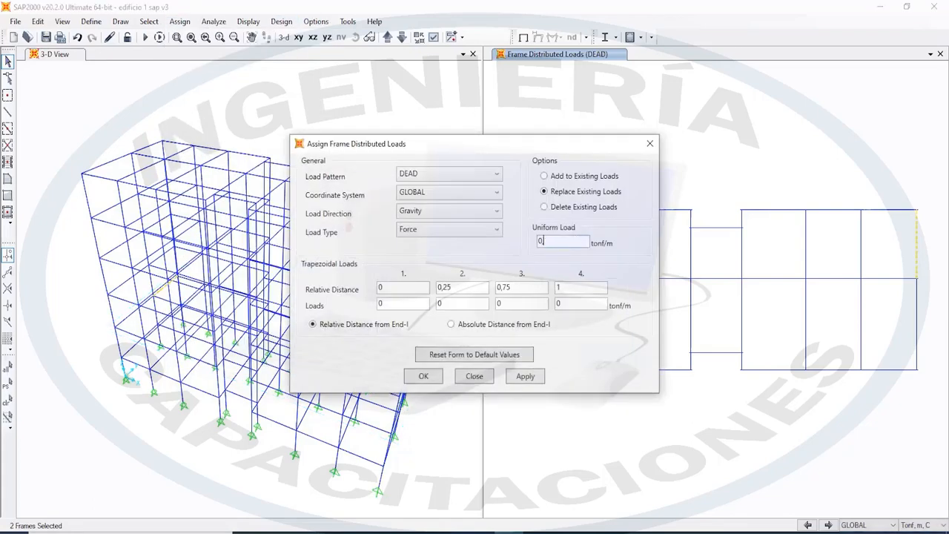
left_click(525, 376)
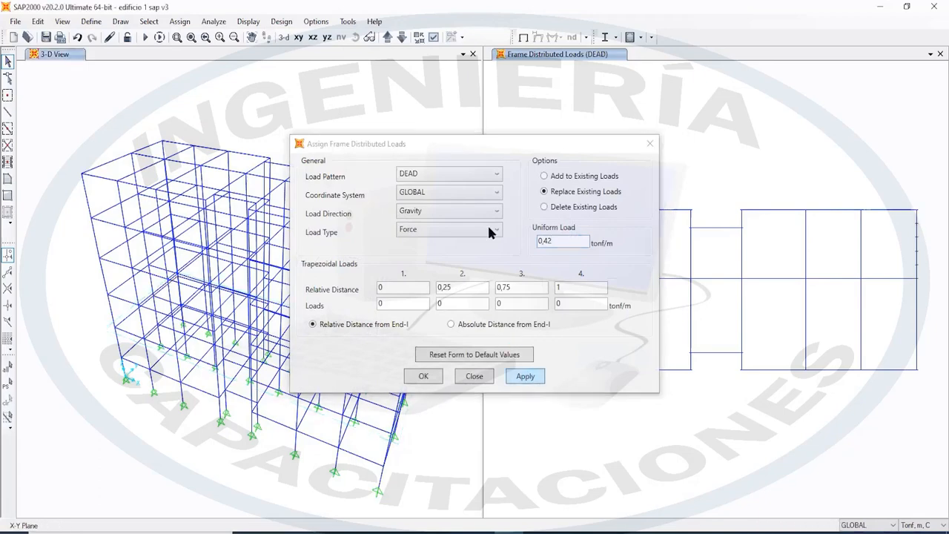
left_click(439, 374)
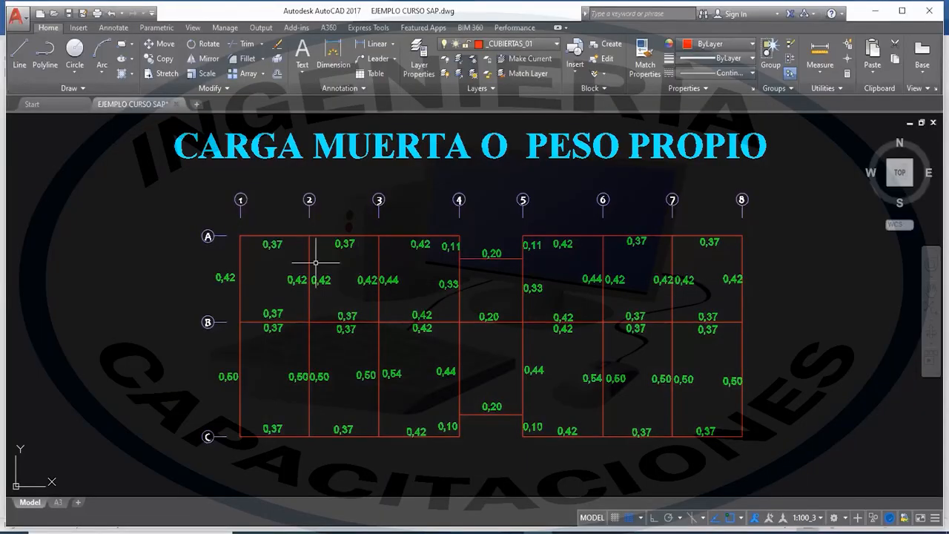
Assign a 0,86 tonf/m DEAD gravity uniform load to the beams on axes 2, 3, 6 and 7 in bay A-B
scroll(316, 261, "up", 4)
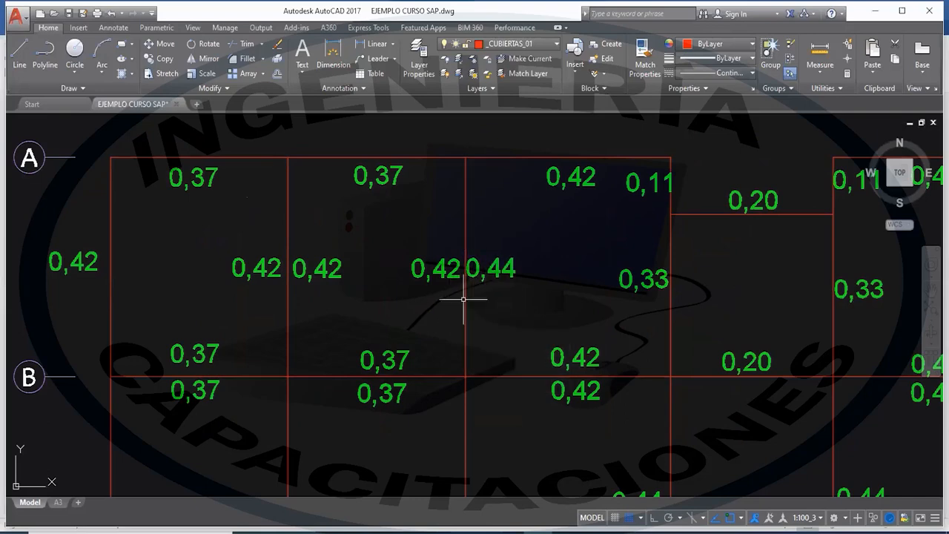
scroll(463, 298, "down", 5)
scroll(661, 291, "up", 3)
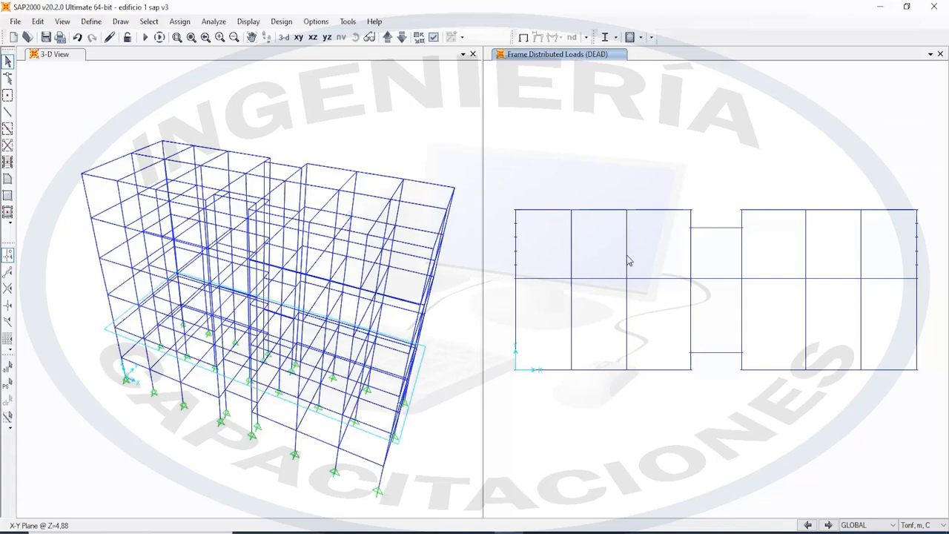
left_click(626, 258)
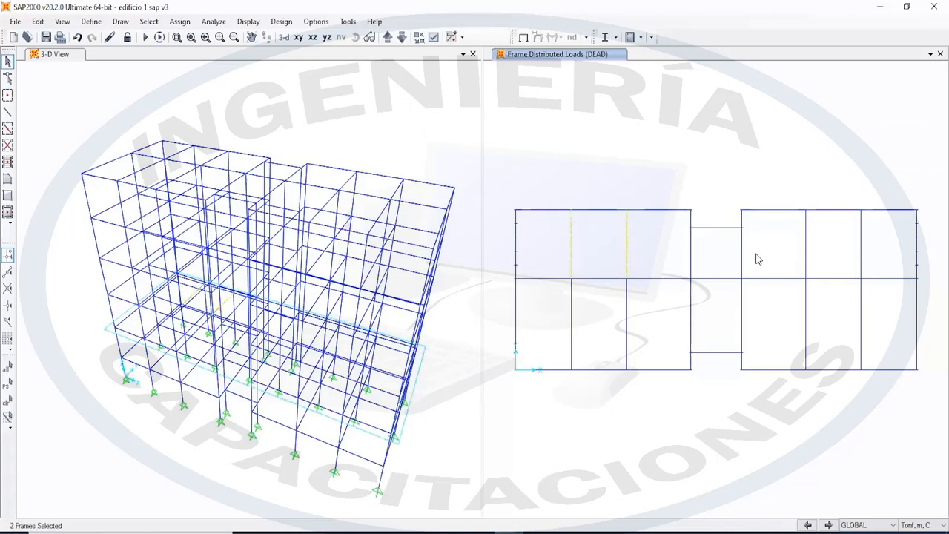
left_click(806, 259)
left_click(861, 266)
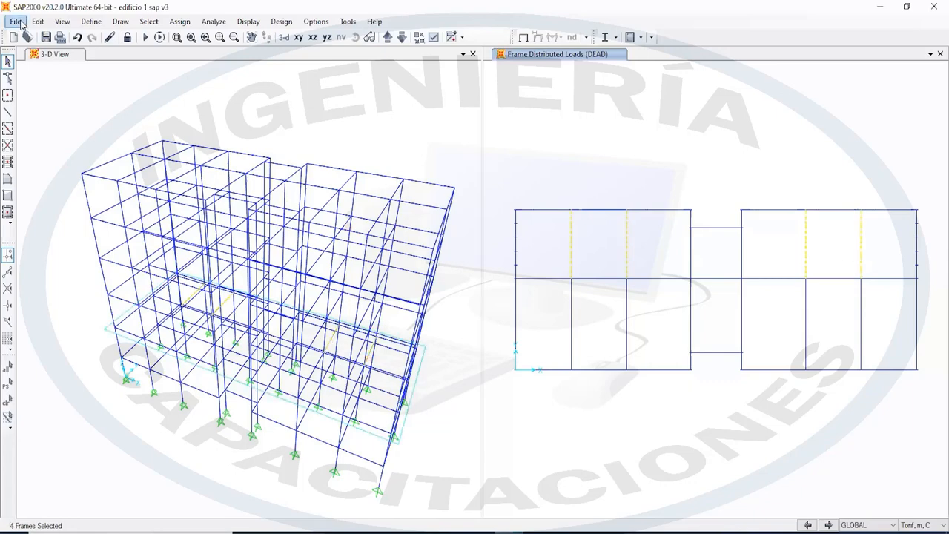
left_click(180, 21)
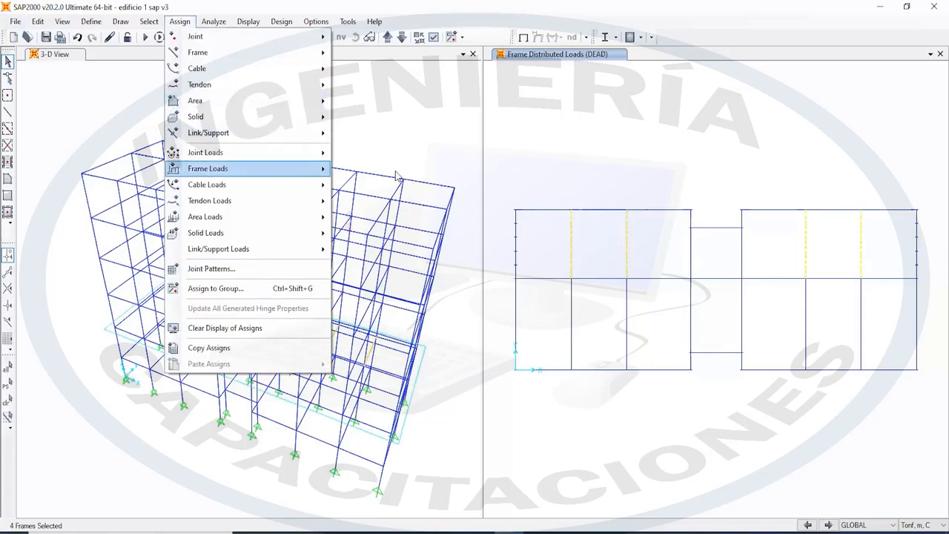
left_click(401, 206)
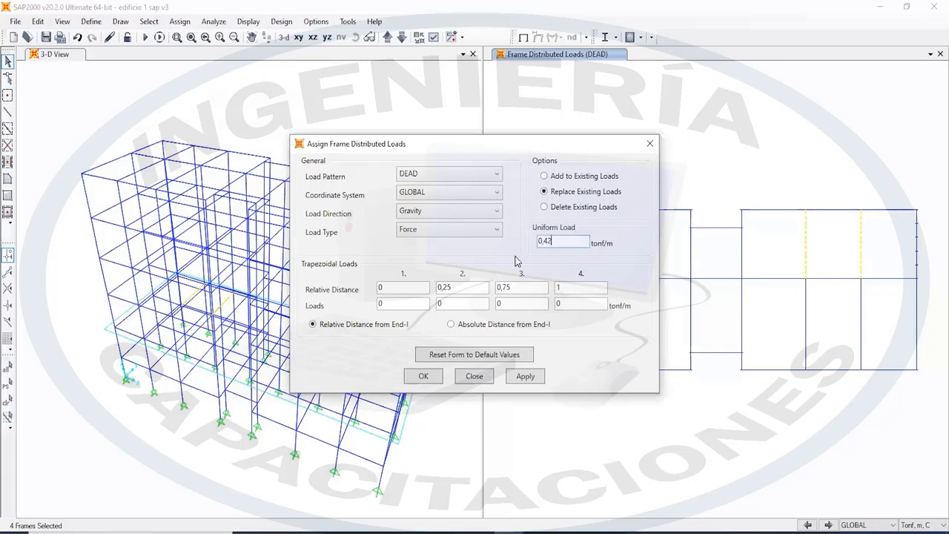
type("86")
left_click(517, 382)
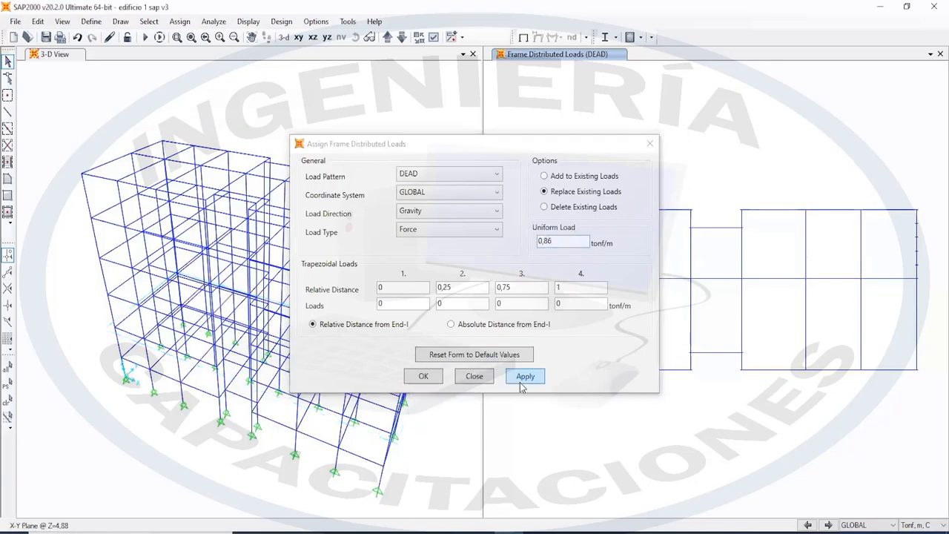
left_click(418, 377)
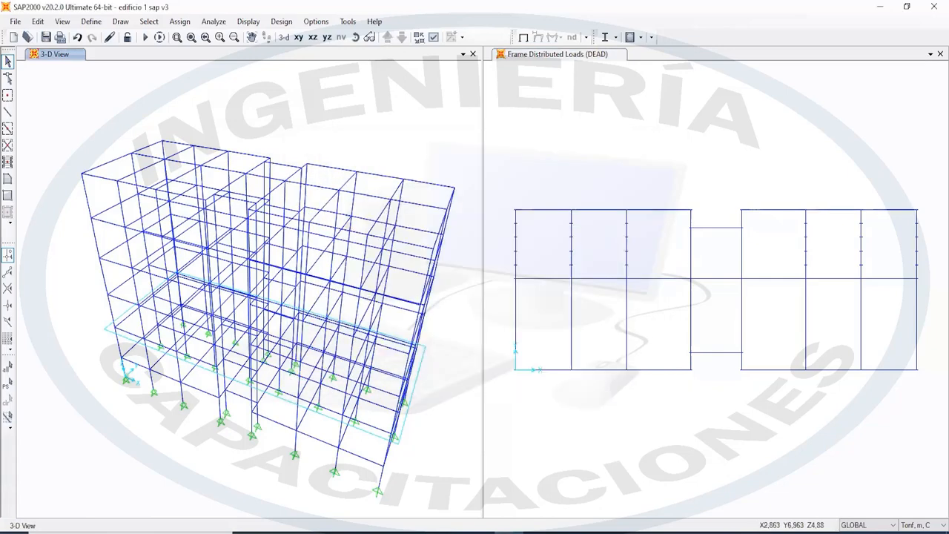
Assign a 0,44 tonf/m DEAD gravity uniform load to the axis 4 and axis 5 beams in bay A-B, per the AutoCAD plan
key("alt+Tab")
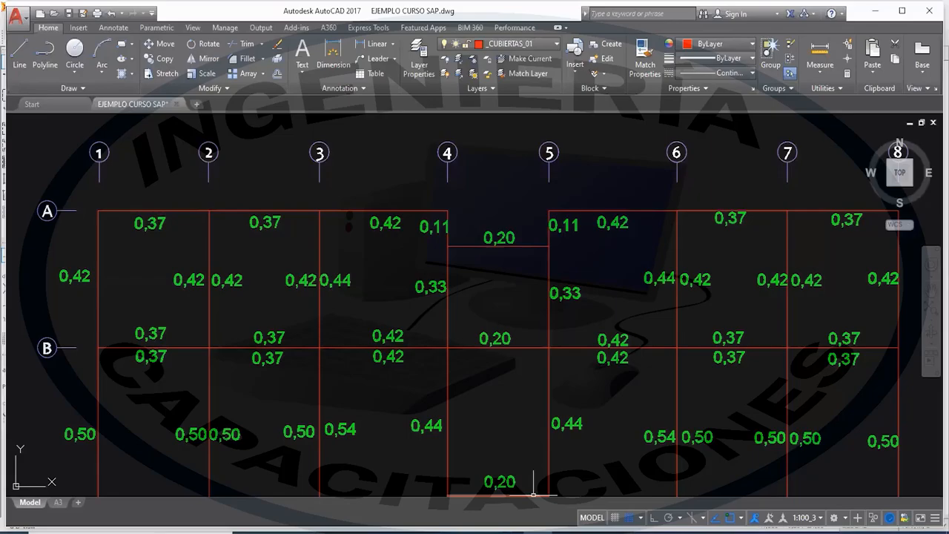
key("alt+Tab")
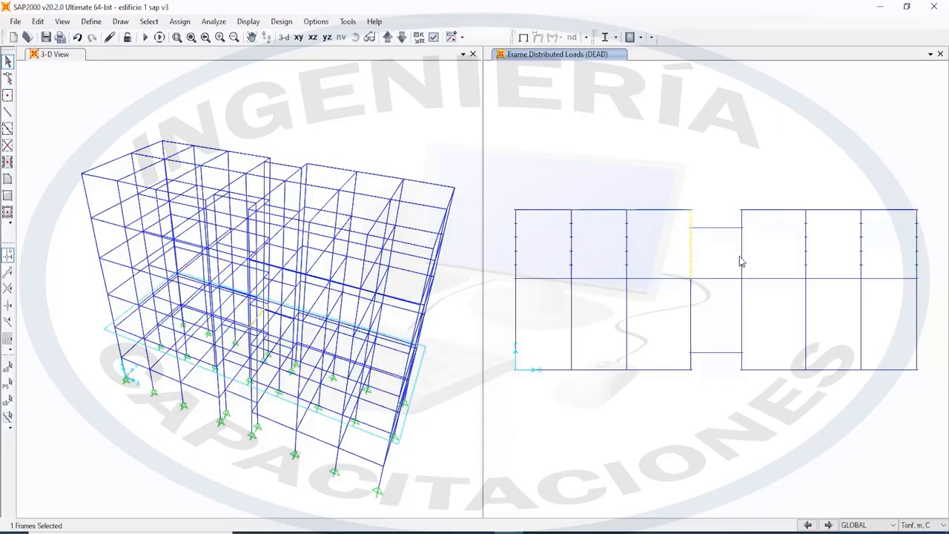
left_click(741, 260)
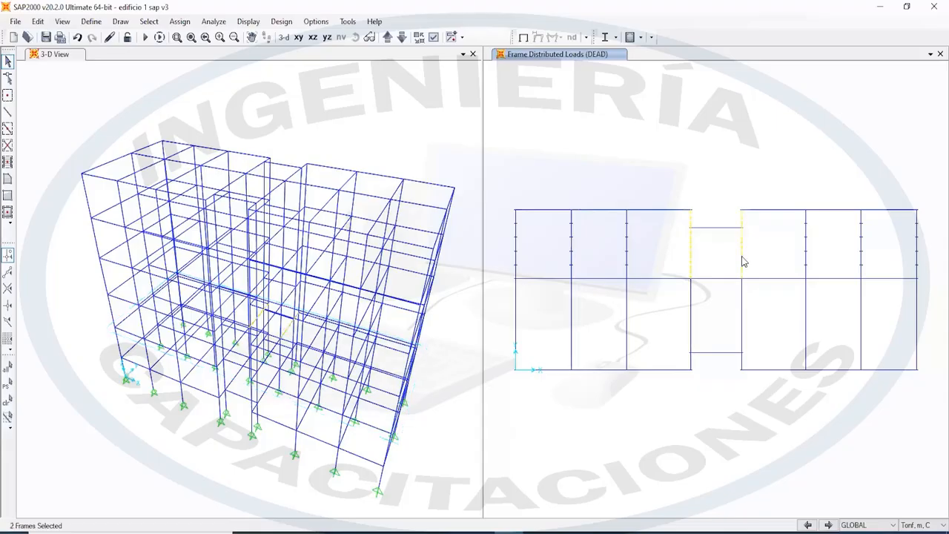
left_click(180, 21)
mouse_move(282, 176)
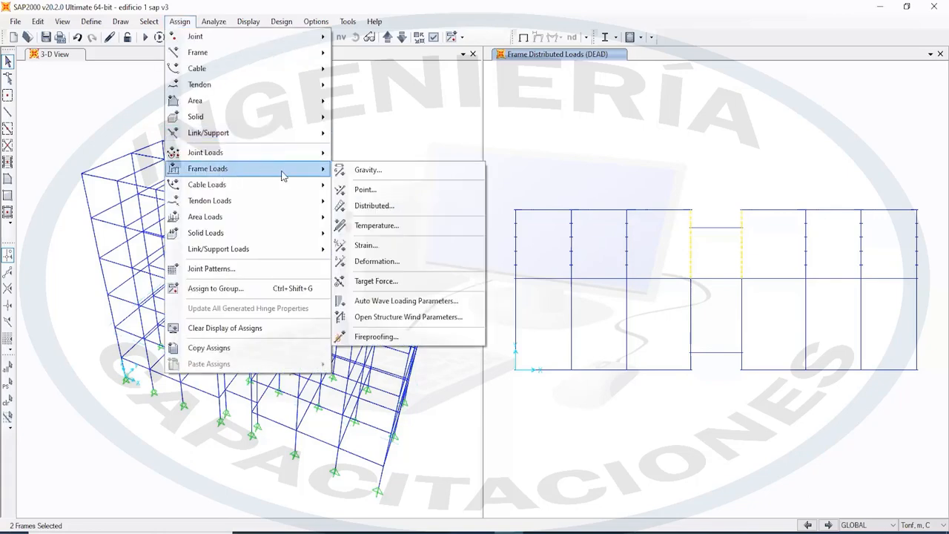
left_click(375, 206)
key("BackSpace")
key("BackSpace")
type("44")
left_click(525, 376)
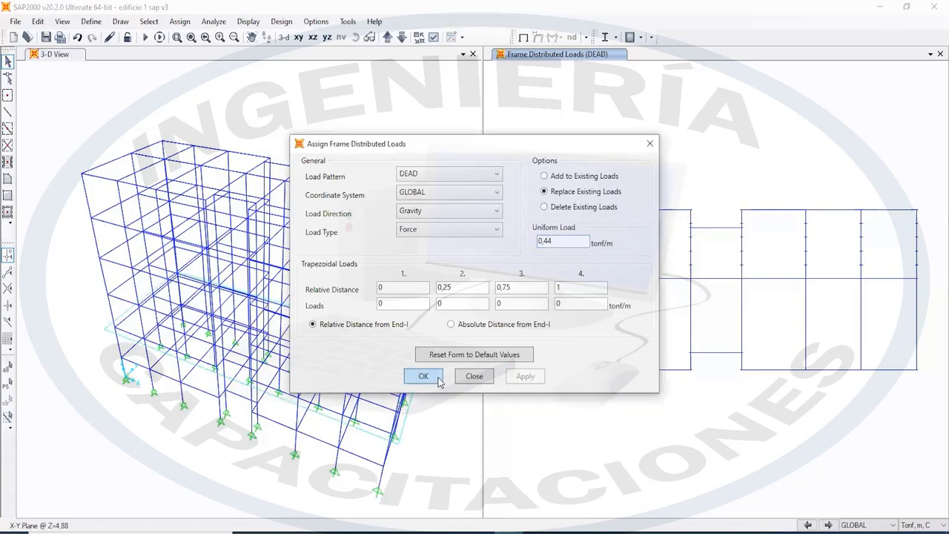
left_click(441, 380)
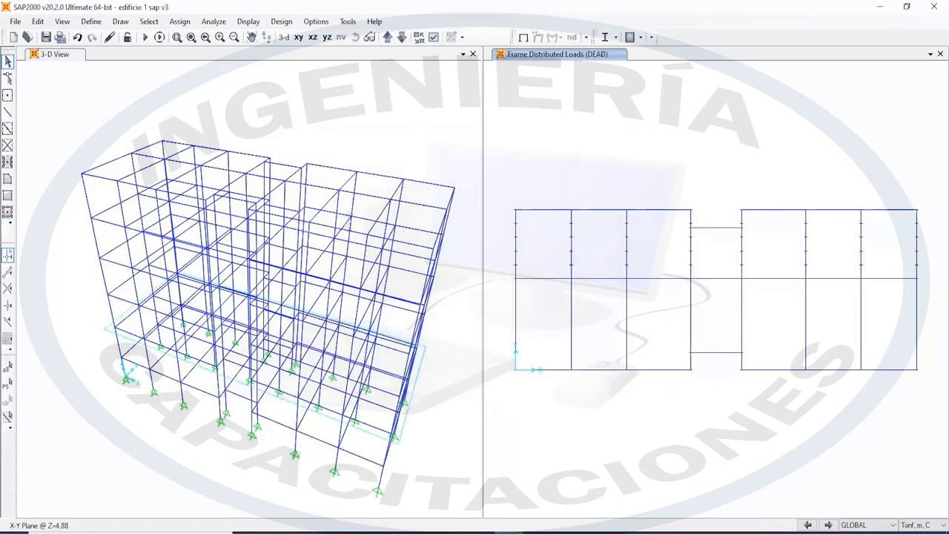
Assign a 0,50 tonf/m DEAD gravity uniform load to the axis 1 and axis 8 edge beams in bay B-C, per the AutoCAD plan
key("alt+Tab")
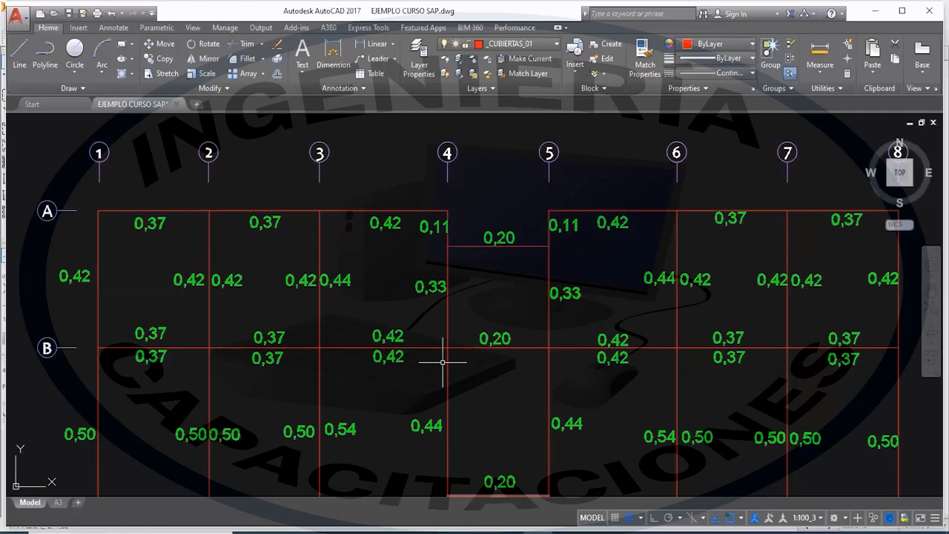
middle_click_drag(443, 361, 408, 259)
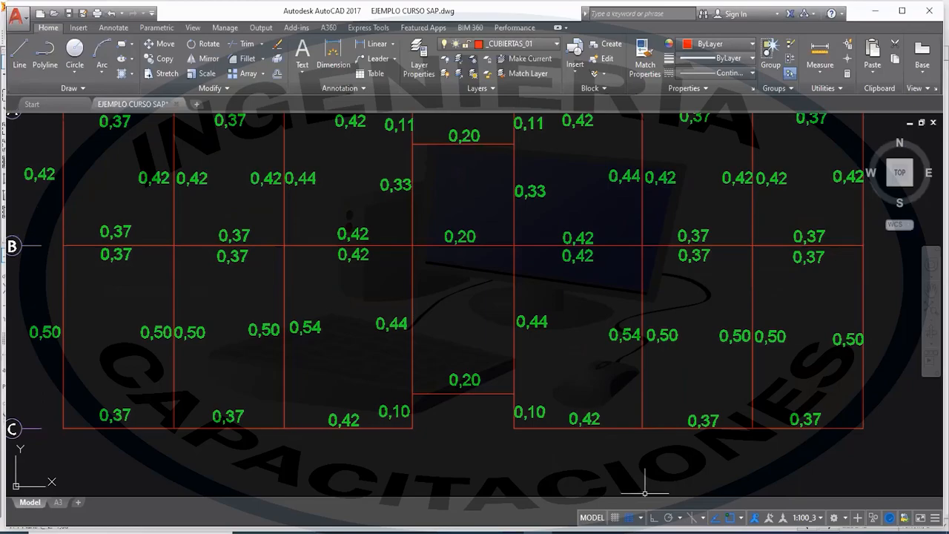
key("alt+Tab")
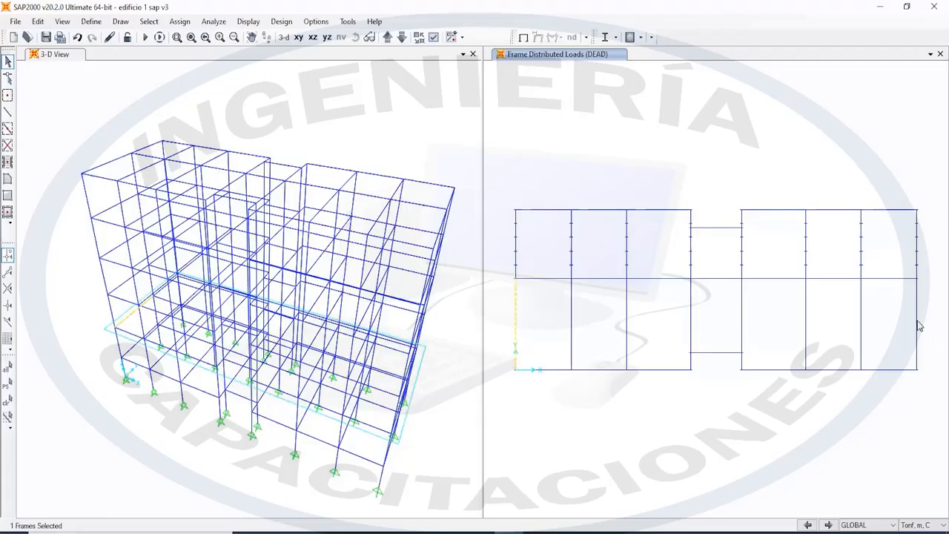
left_click(917, 326)
left_click(214, 21)
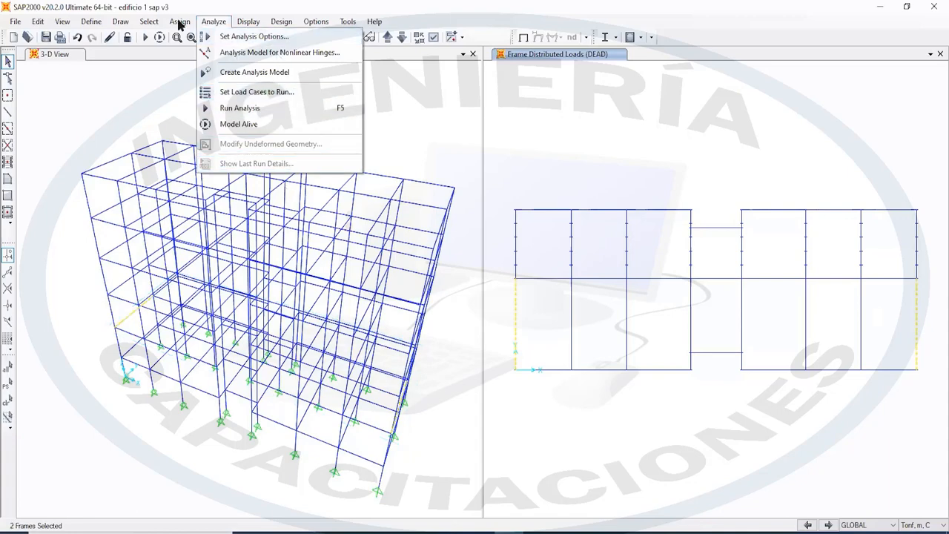
mouse_move(180, 23)
mouse_move(230, 168)
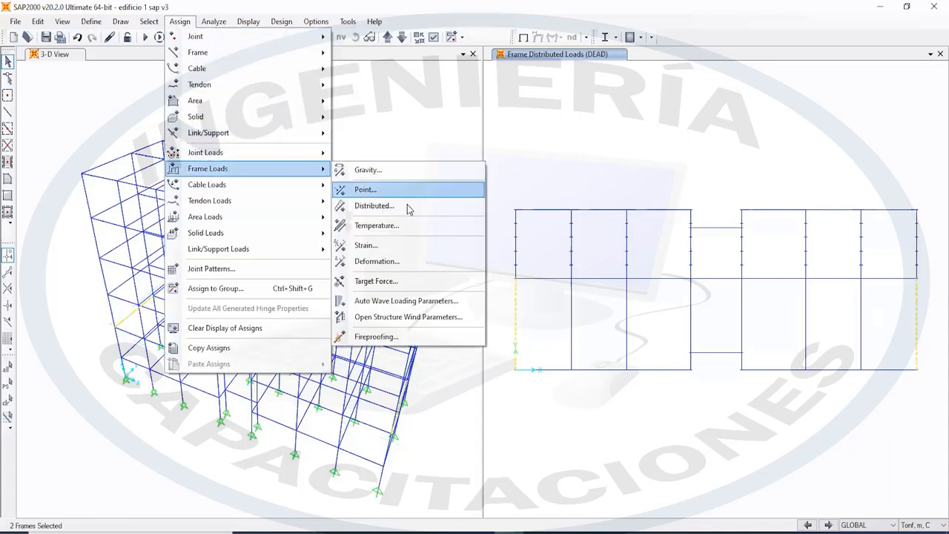
left_click(404, 205)
left_click(564, 243)
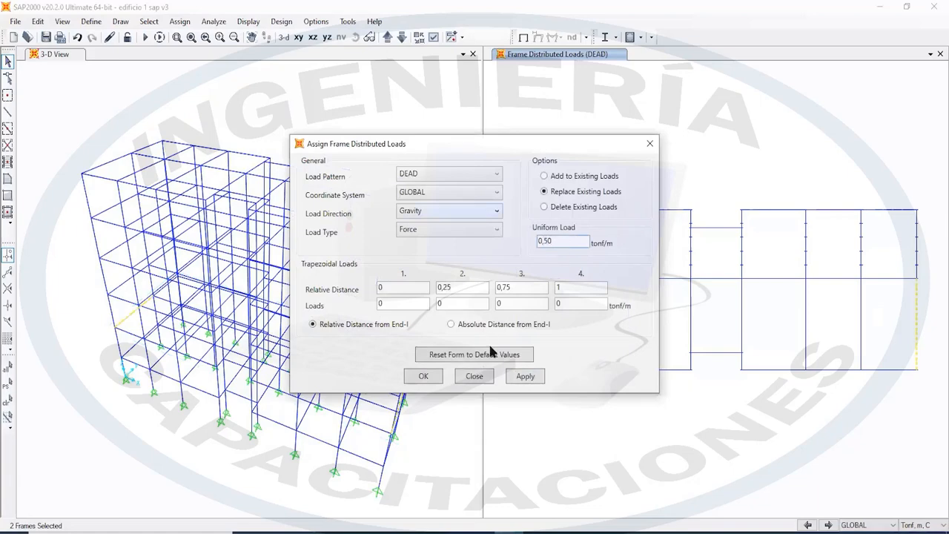
left_click(525, 376)
left_click(423, 376)
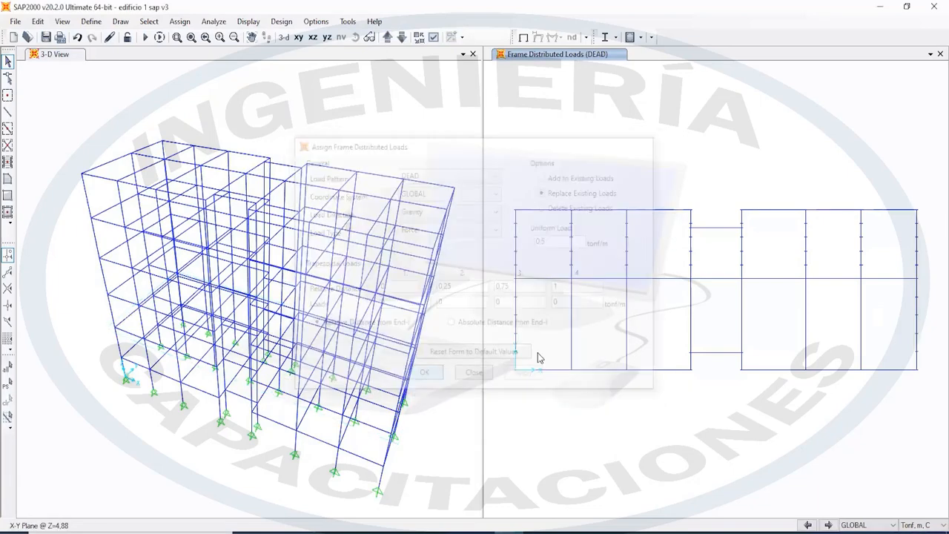
Check the dead loads of the interior beams in bay B-C on the AutoCAD plan and return to SAP2000
left_click(567, 533)
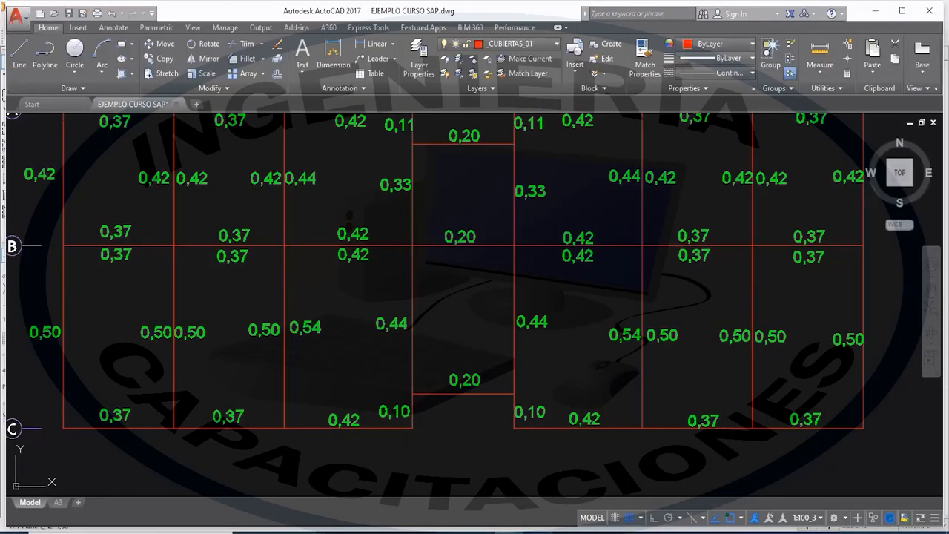
left_click(285, 349)
key("Escape")
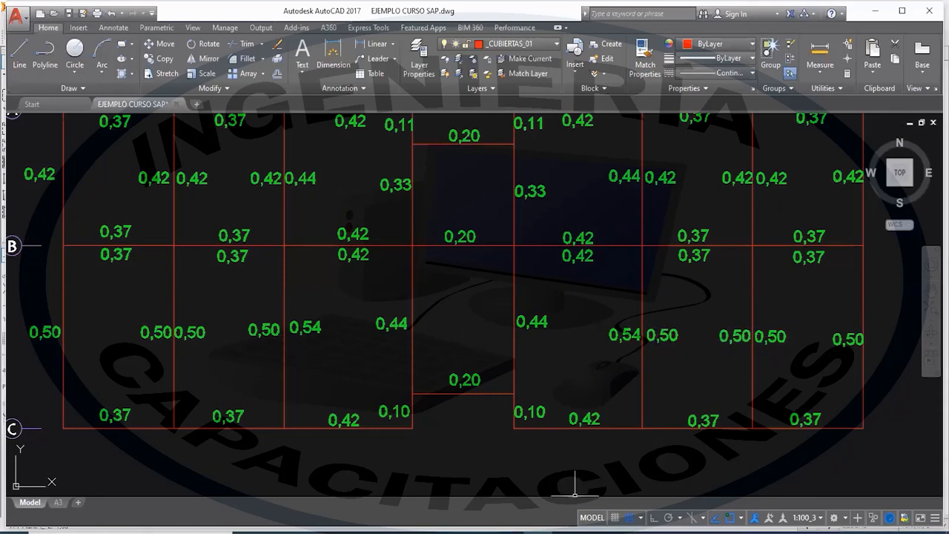
left_click(510, 532)
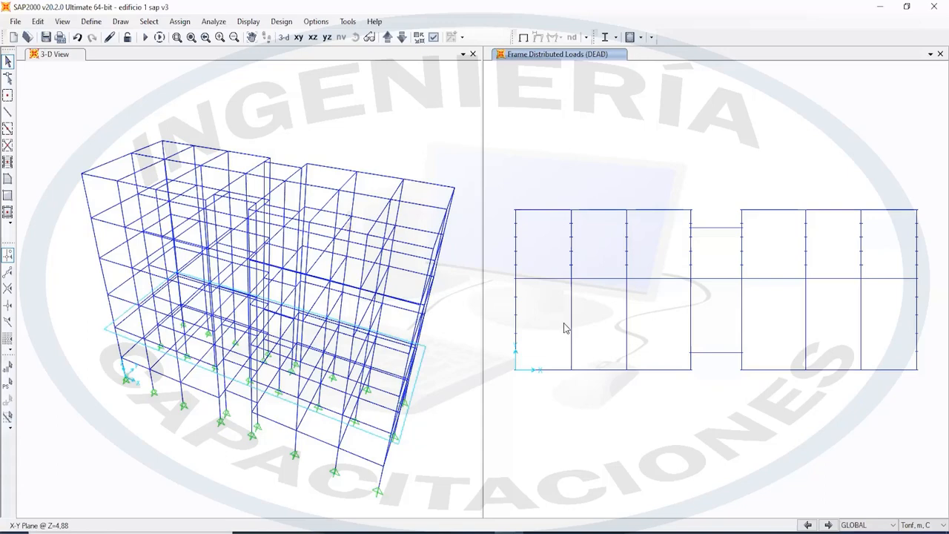
Assign a 1,04 tonf/m uniform DEAD gravity load to the four interior Y-direction beams between axes B and C at Z=4,88
left_click(570, 326)
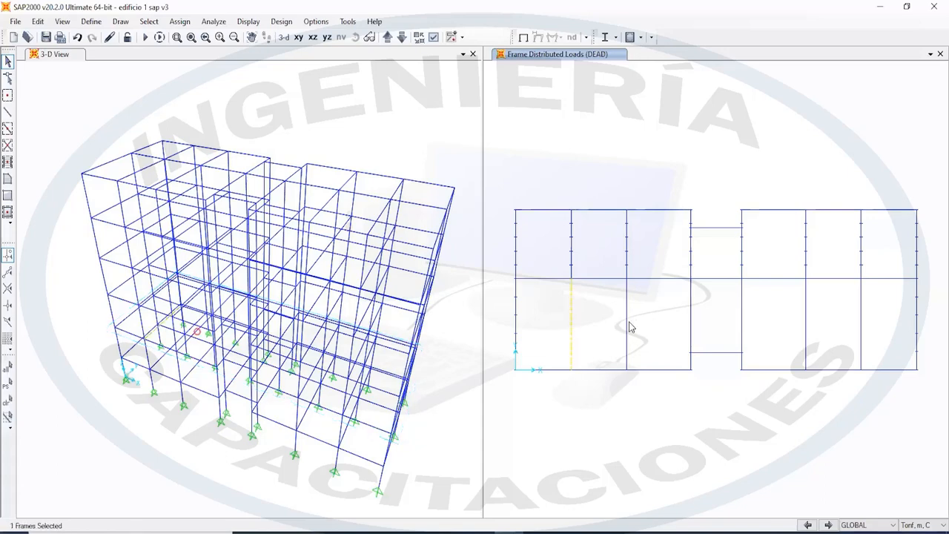
left_click(626, 327)
left_click(806, 336)
left_click(862, 331)
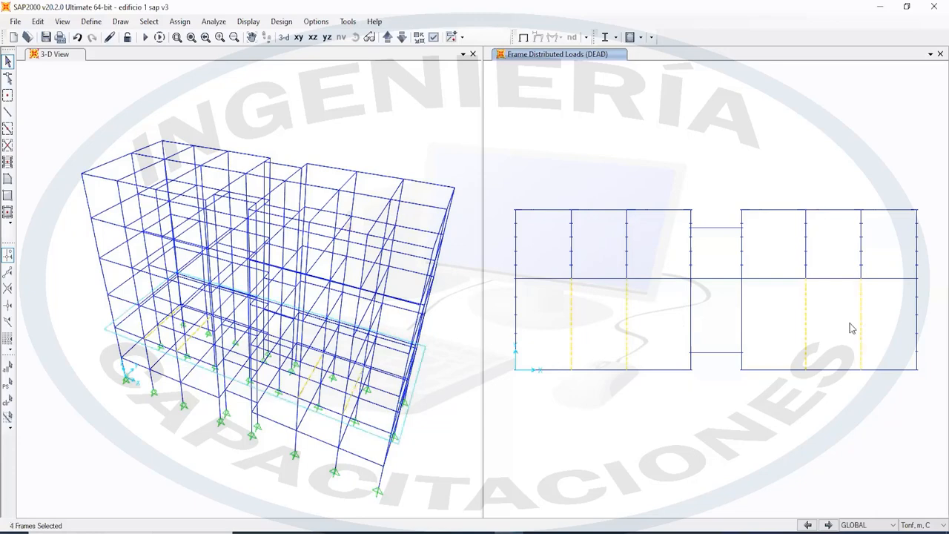
left_click(179, 20)
mouse_move(247, 167)
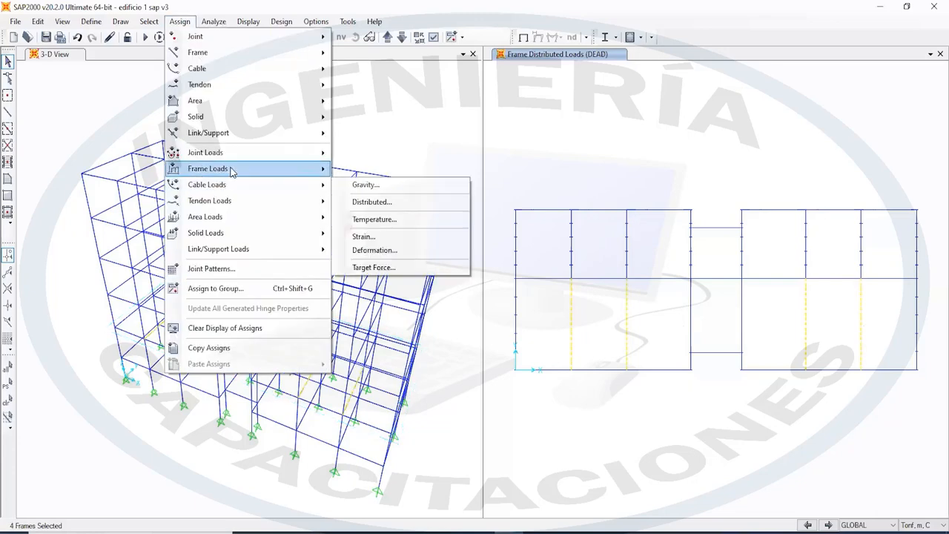
left_click(377, 203)
left_click(557, 245)
type("1,04")
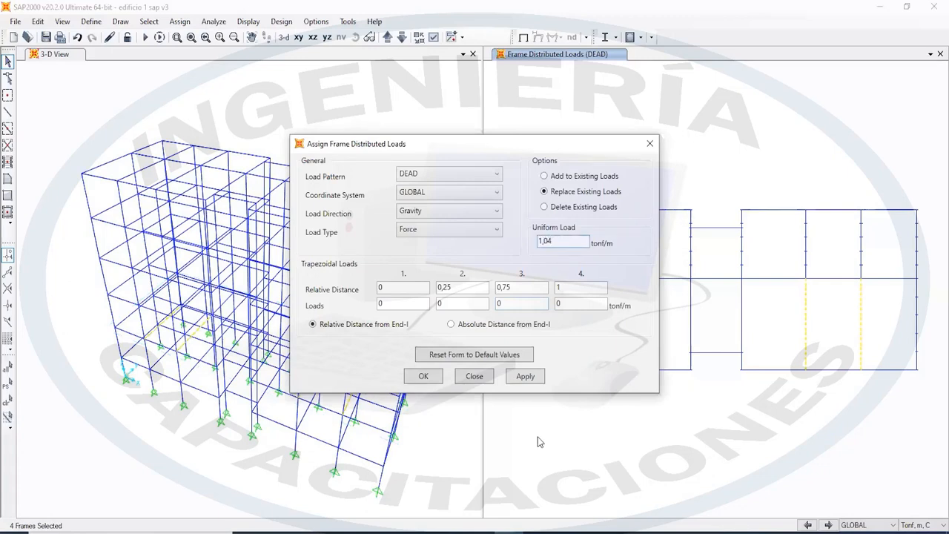
left_click(525, 376)
left_click(423, 376)
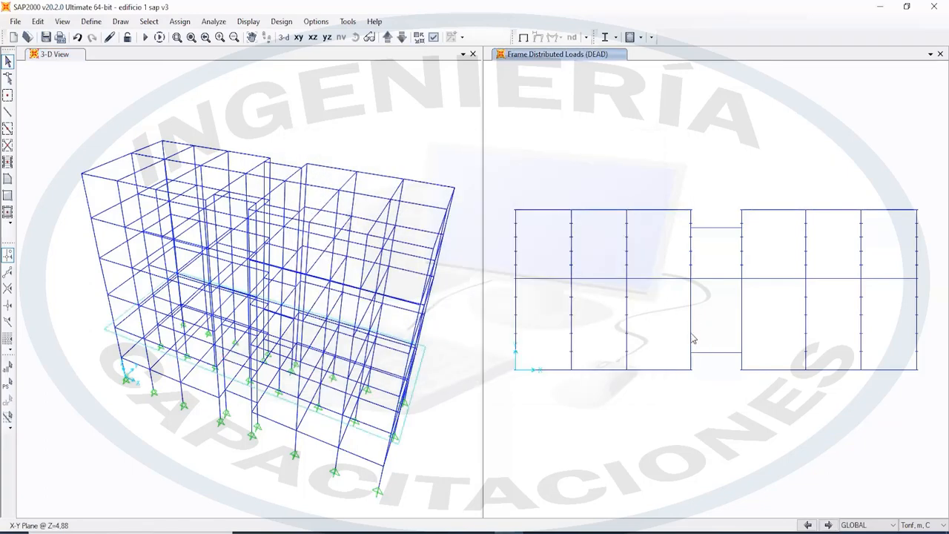
Consult the AutoCAD load plan and assign a 0,54 tonf/m uniform DEAD load to the two B-C beams flanking the central corridor in SAP2000
left_click(524, 532)
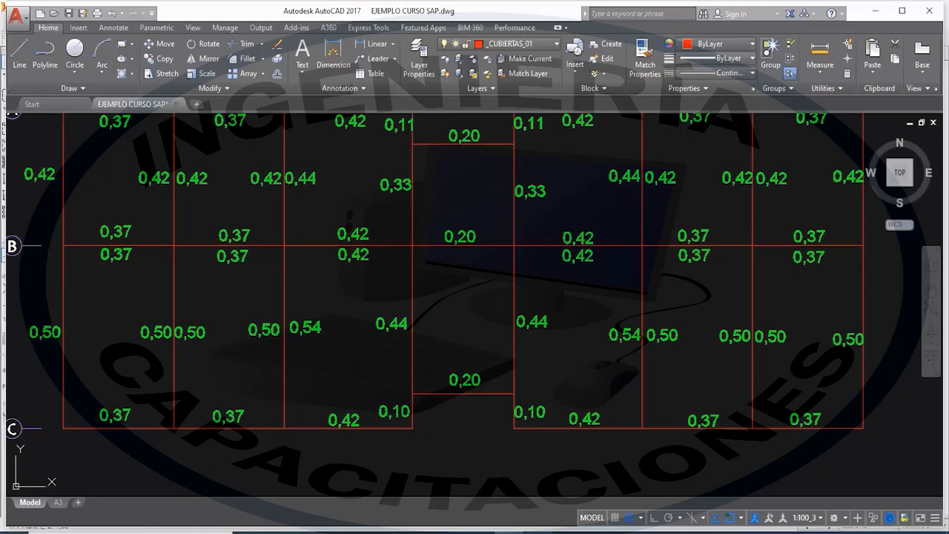
mouse_move(567, 531)
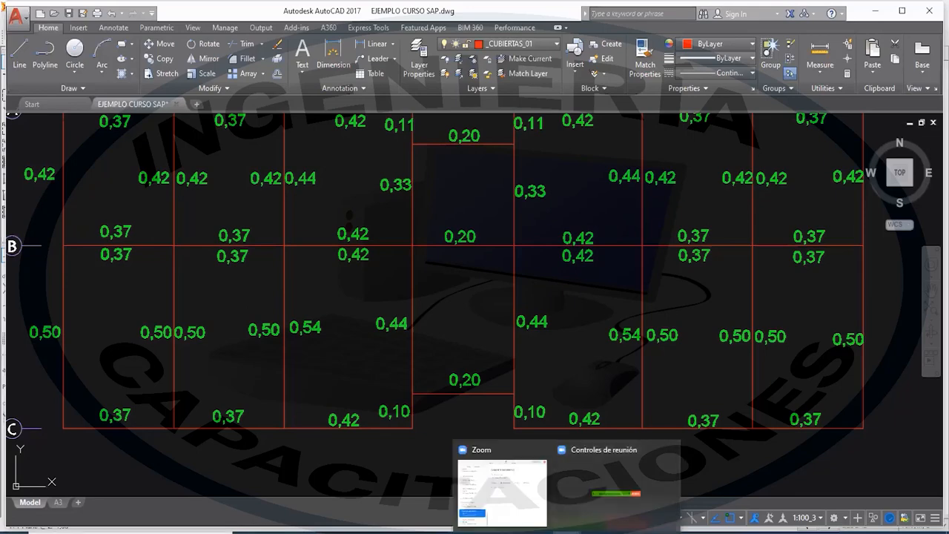
left_click(509, 532)
left_click(691, 329)
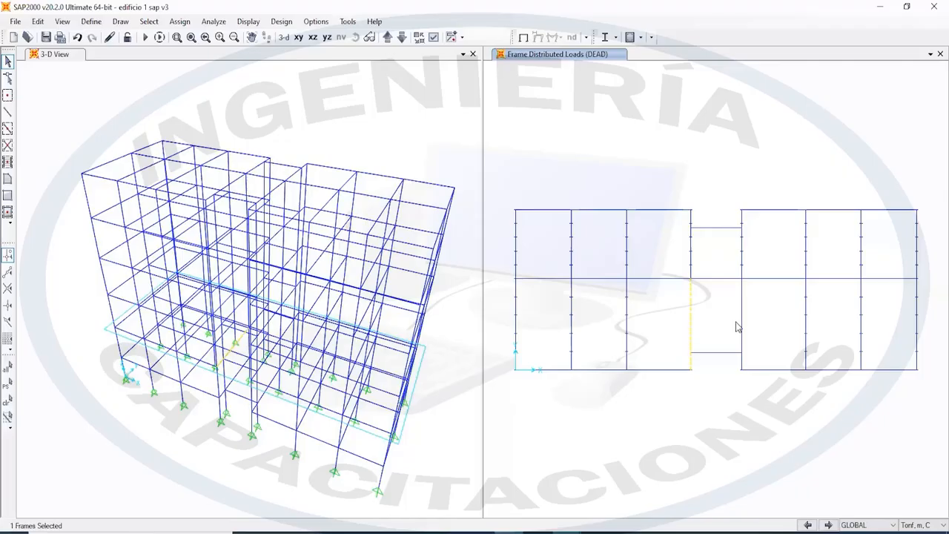
left_click(741, 319)
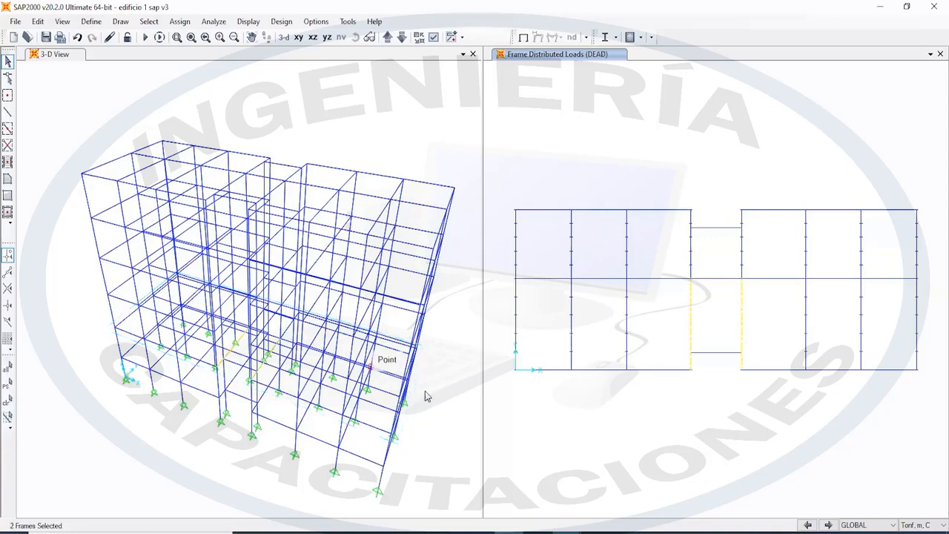
left_click(180, 22)
mouse_move(252, 167)
left_click(388, 203)
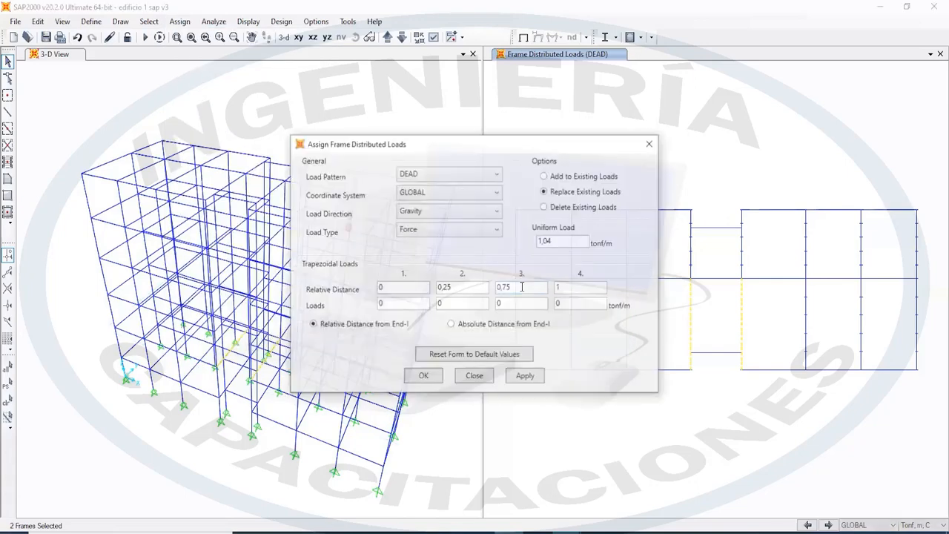
left_click(541, 240)
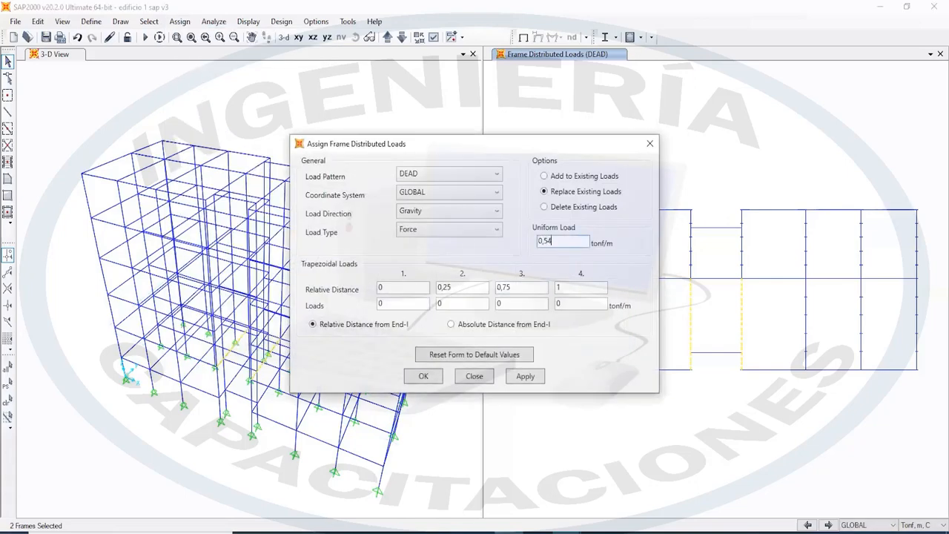
left_click(525, 376)
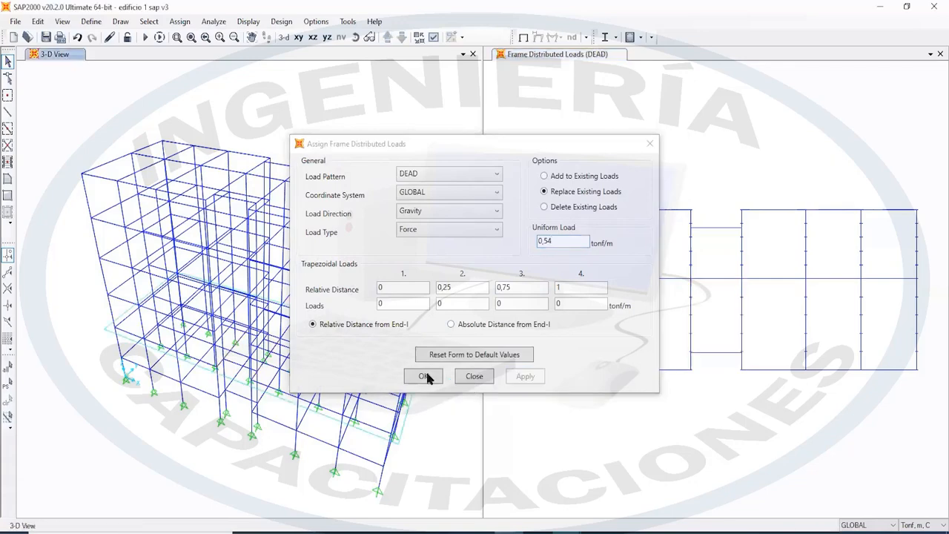
left_click(423, 376)
Close the separate 3-D window and inspect the assigned dead loads in 3D before returning to the XY plan view
left_click(473, 55)
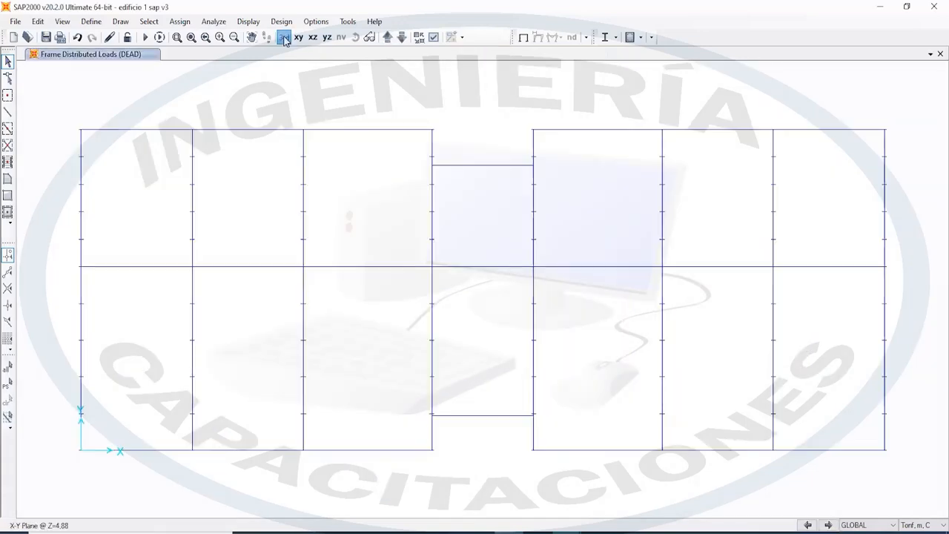
left_click(283, 37)
scroll(502, 400, "up", 3)
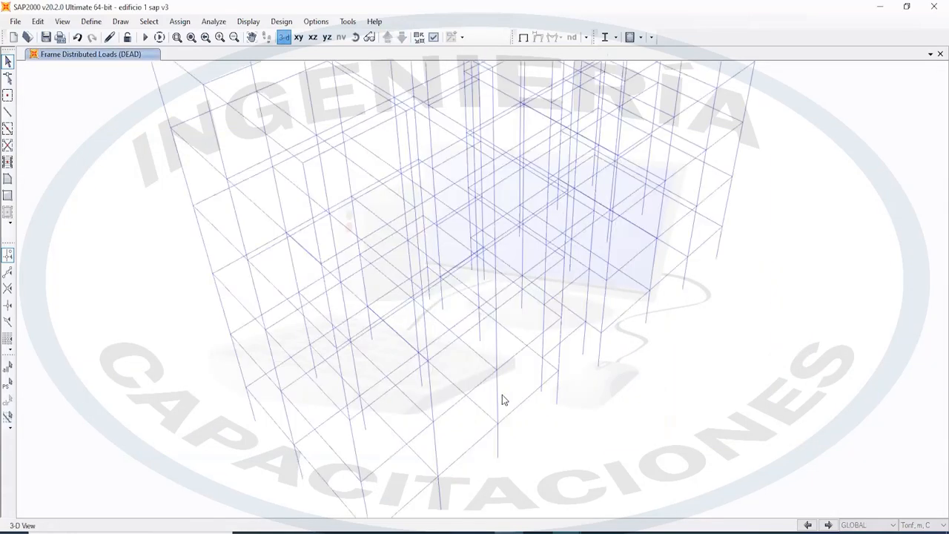
scroll(502, 394, "up", 3)
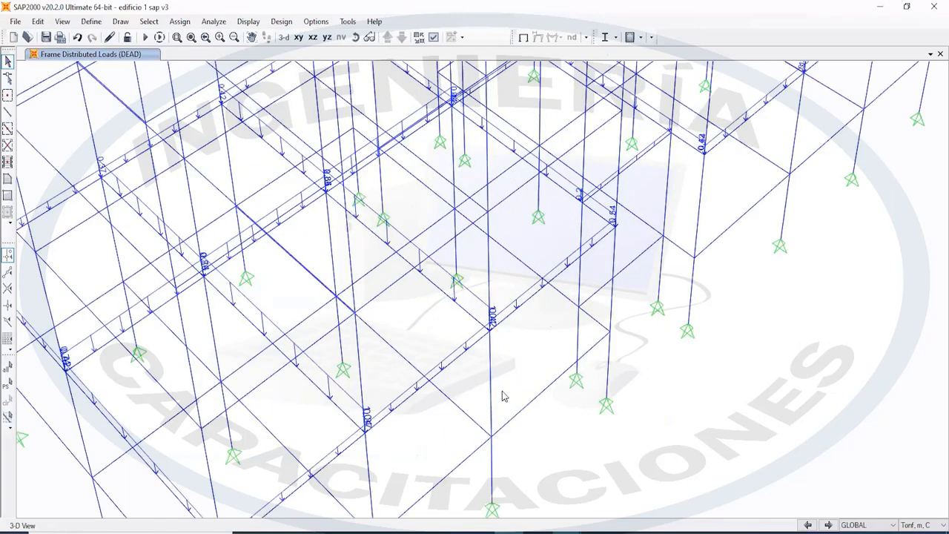
scroll(559, 183, "down", 3)
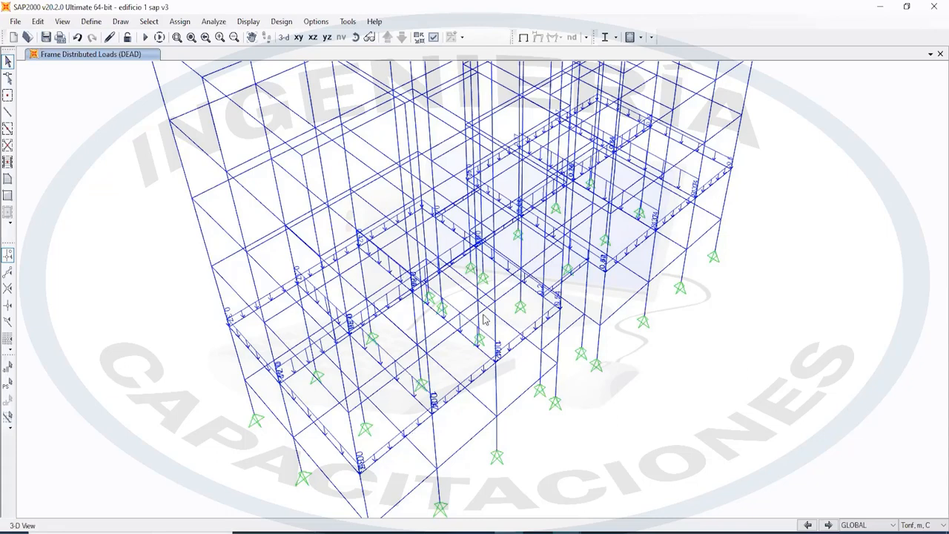
middle_click_drag(479, 324, 485, 344)
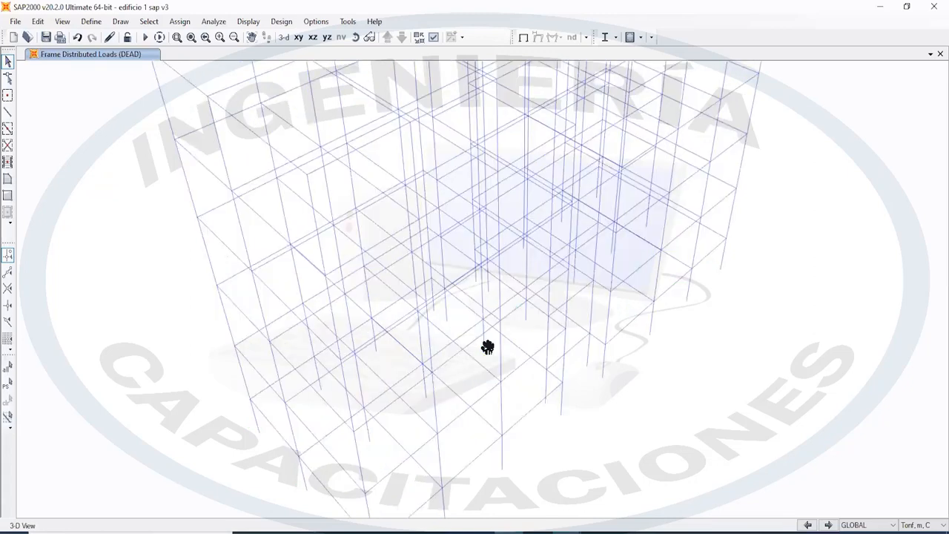
left_click(299, 37)
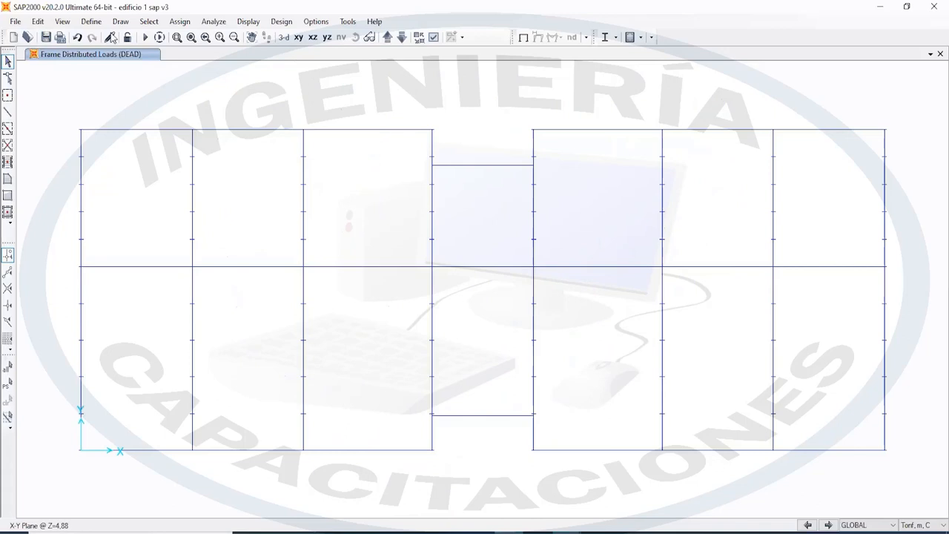
Open the load pattern definitions
left_click(90, 24)
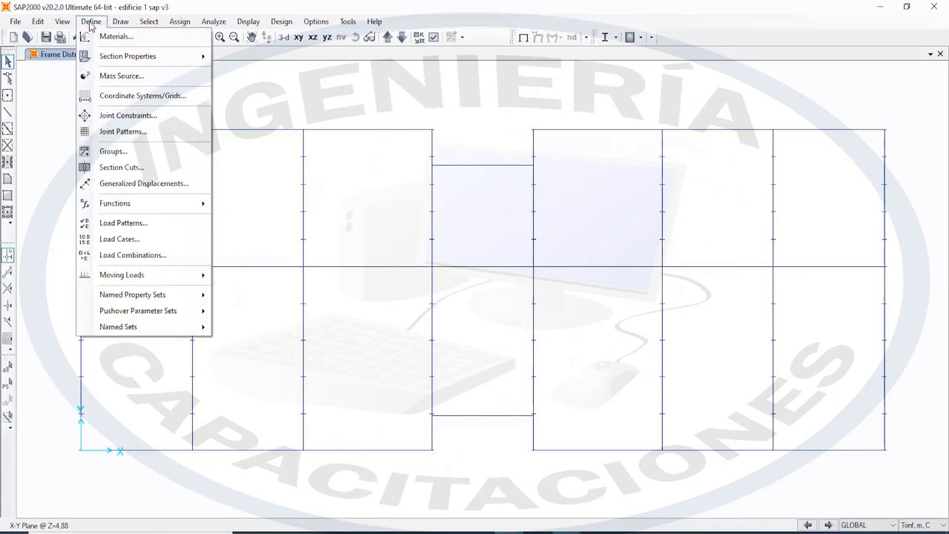
left_click(151, 226)
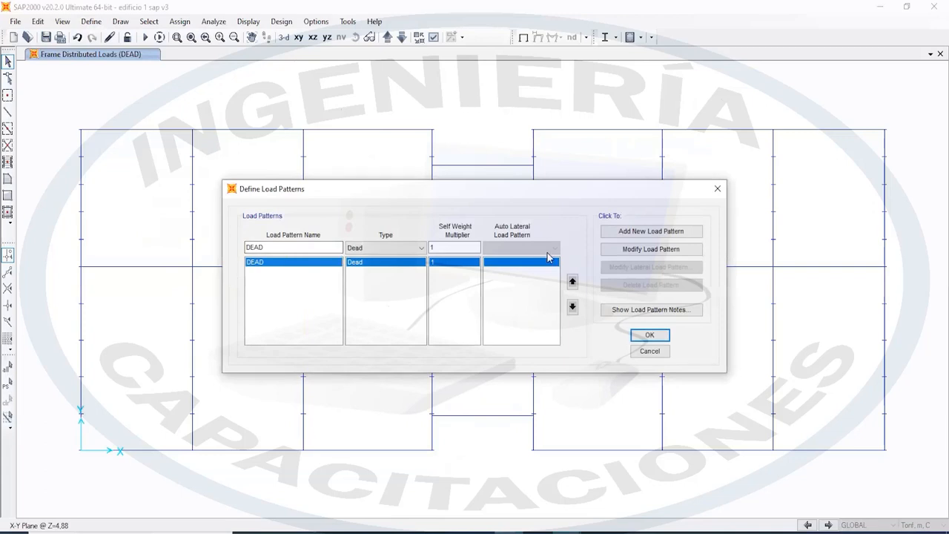
Set the self-weight multiplier of the DEAD load pattern to 0
left_click(272, 261)
left_click(454, 247)
double_click(448, 247)
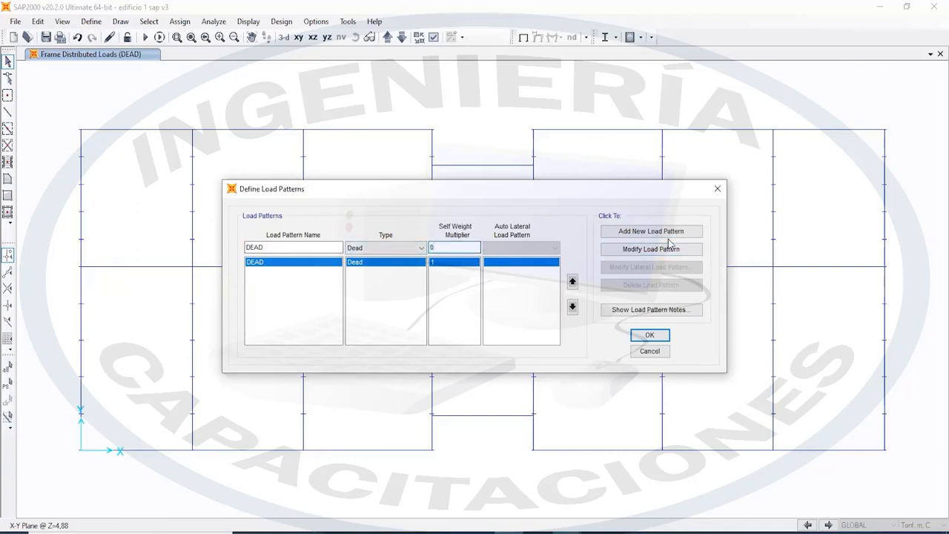
left_click(662, 249)
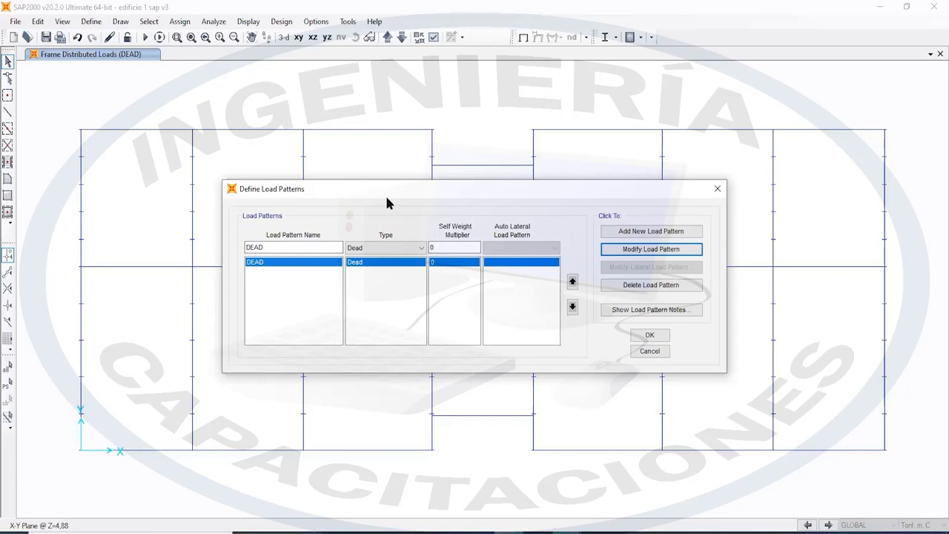
Restore the self-weight multiplier of the DEAD load pattern to 1
left_click(453, 247)
double_click(450, 248)
type("1")
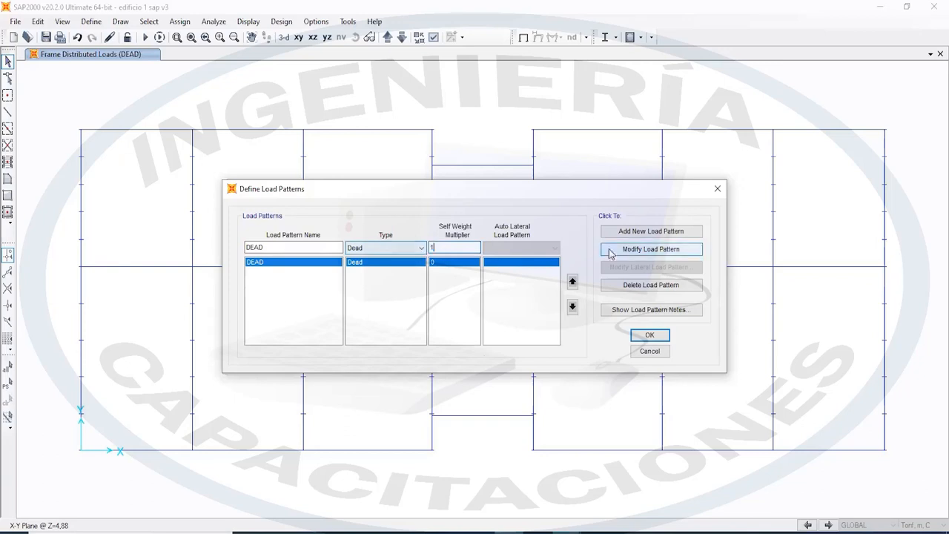
left_click(641, 252)
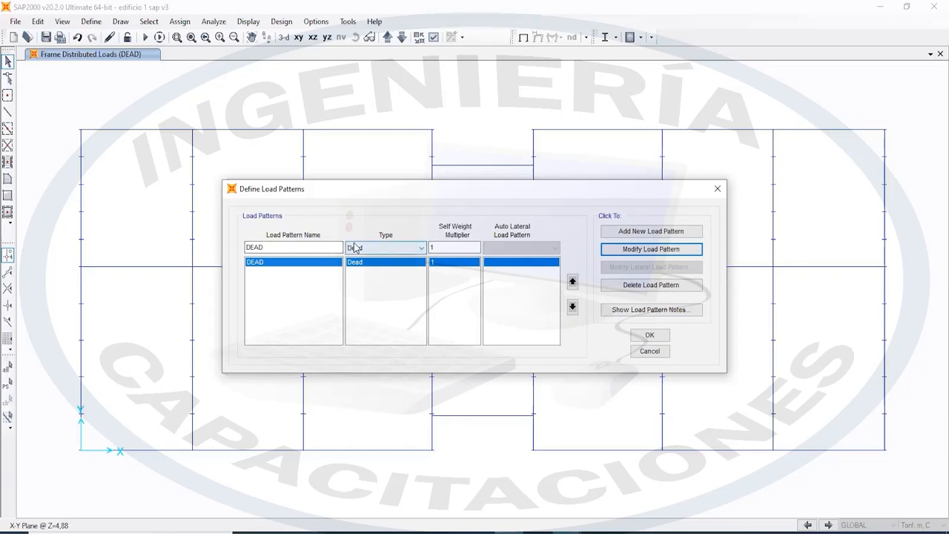
Add a load pattern named CARGA VIVA with type Live and a self-weight multiplier of 0
left_click_drag(317, 248, 144, 250)
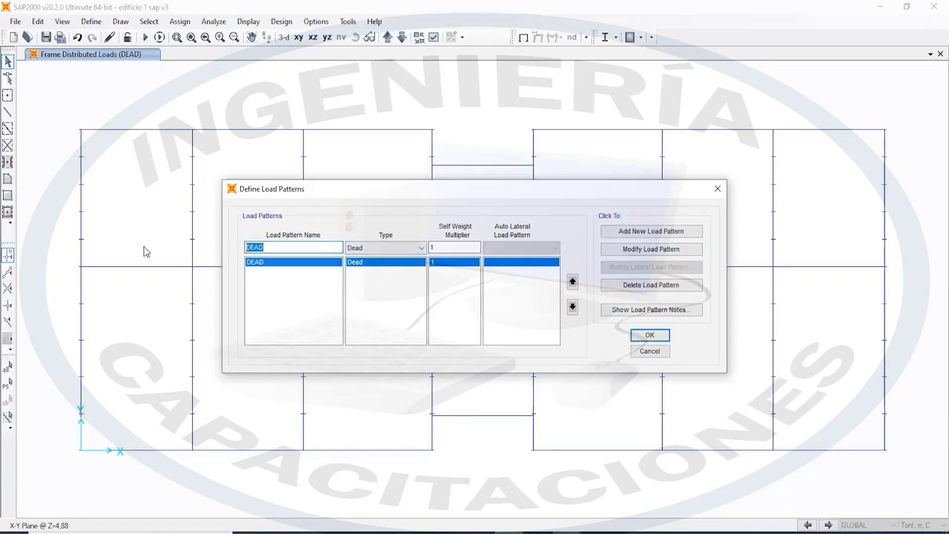
type("ca")
left_click(419, 248)
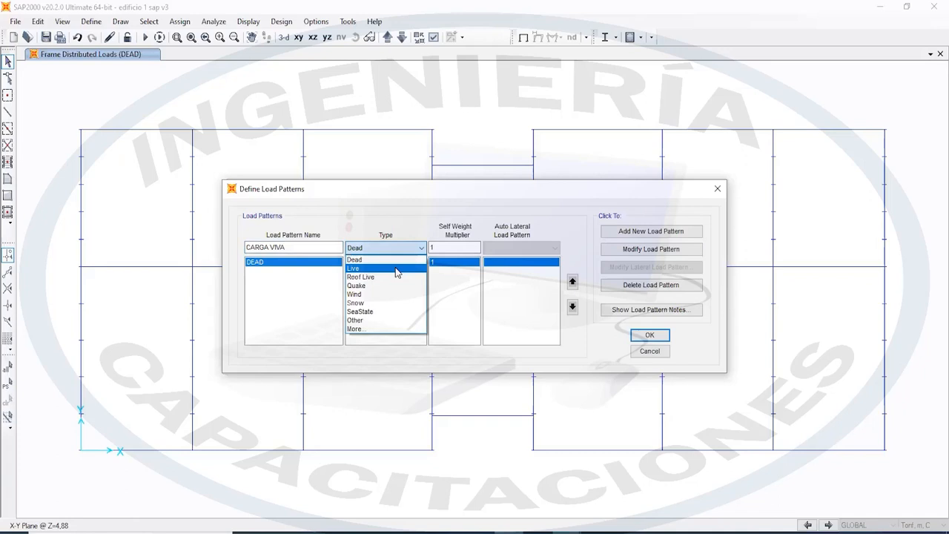
left_click(396, 273)
double_click(438, 248)
type("0")
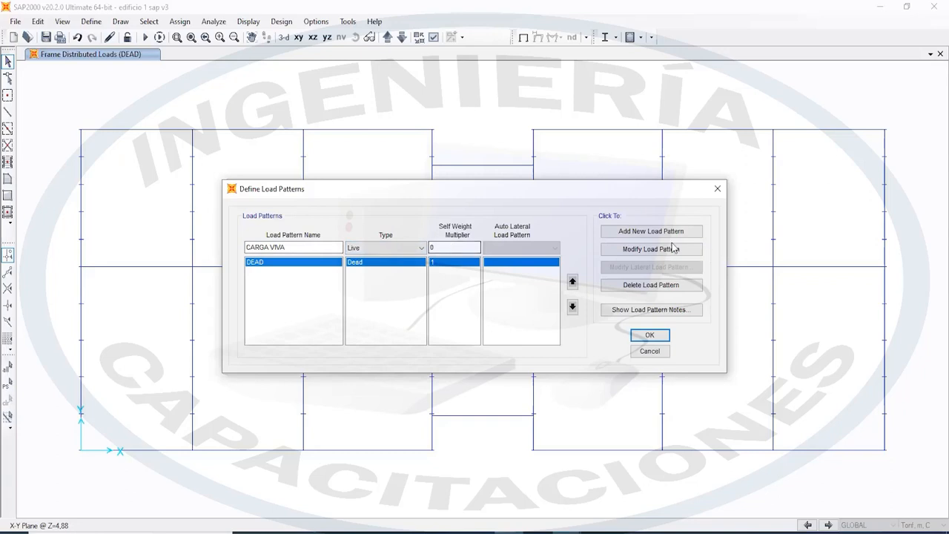
left_click(651, 231)
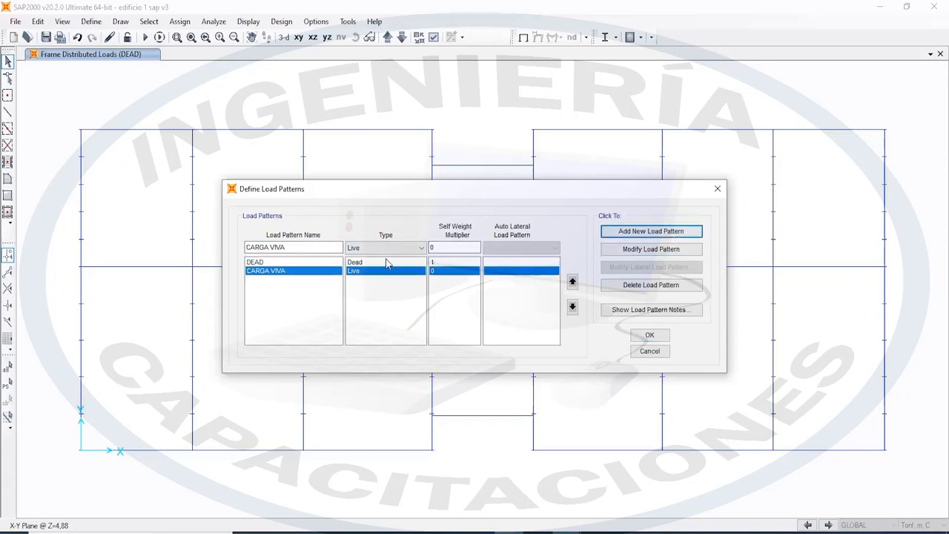
Review the type and self-weight multiplier of the DEAD and CARGA VIVA patterns and accept the load pattern definitions
left_click(274, 263)
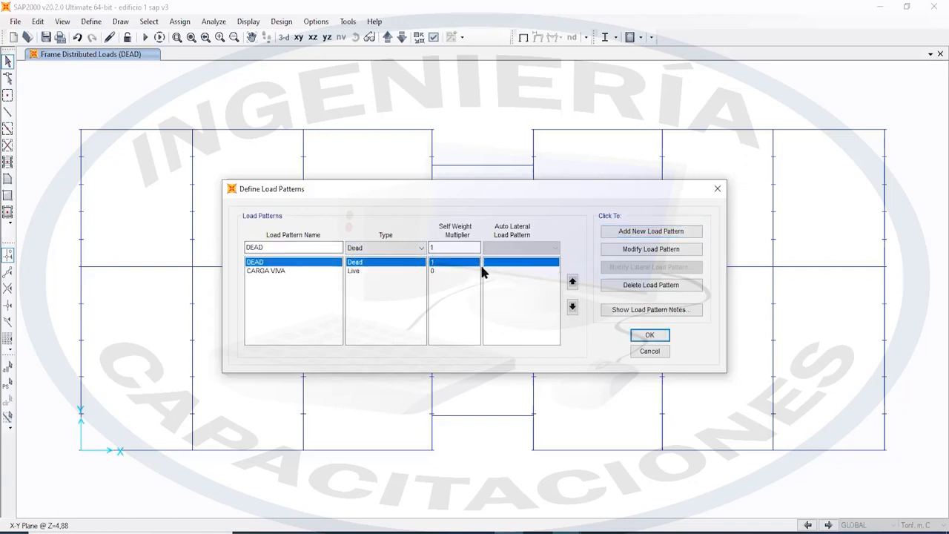
left_click(295, 271)
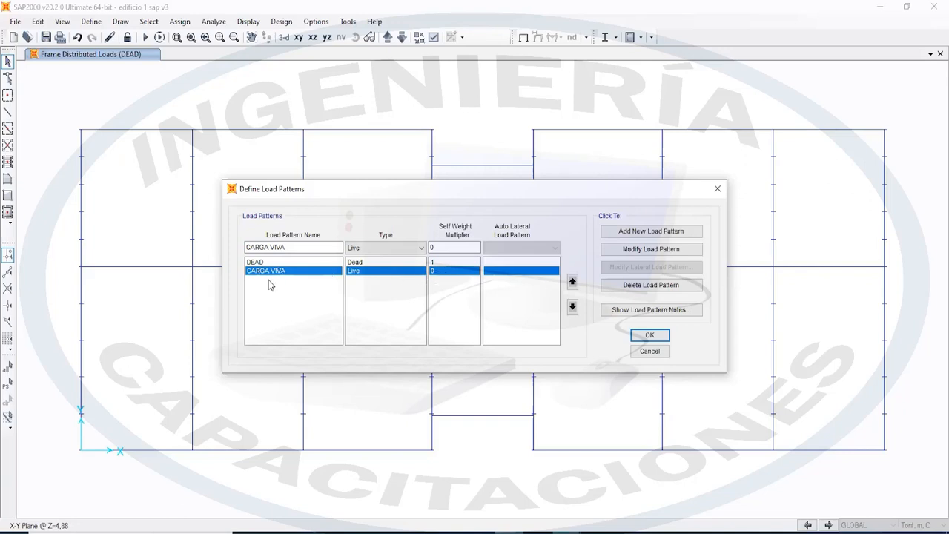
left_click(445, 262)
left_click(441, 270)
left_click(356, 265)
left_click(355, 271)
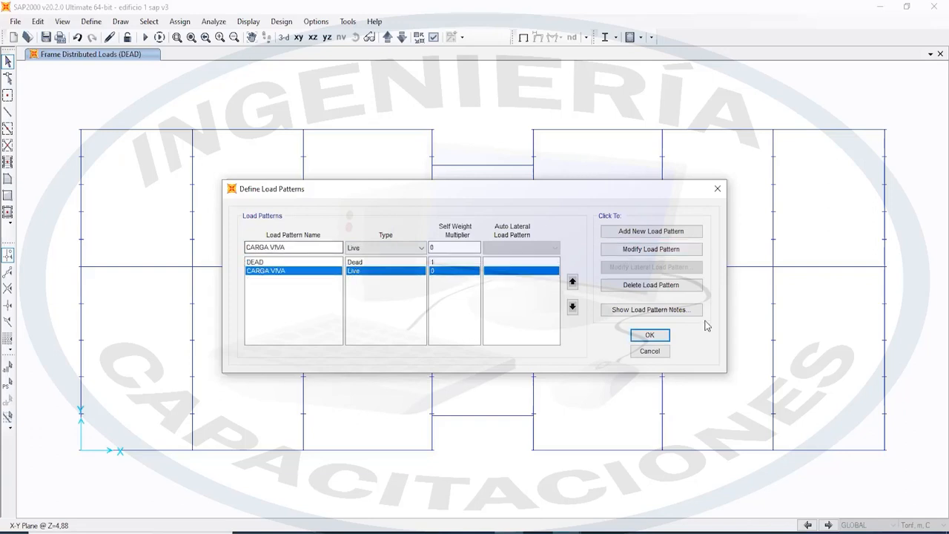
left_click(650, 336)
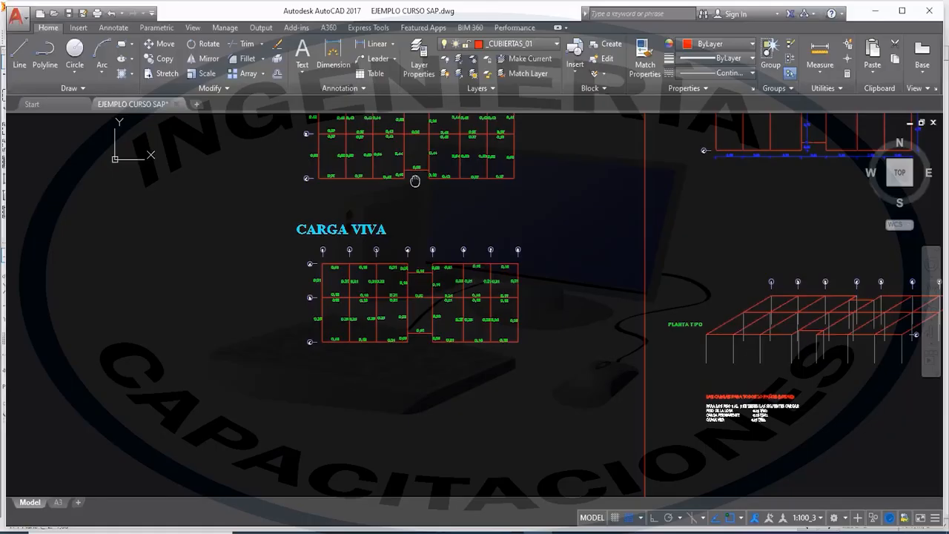
Examine the beam loads on the CARGA VIVA plan in AutoCAD and return to SAP2000
scroll(417, 316, "up", 4)
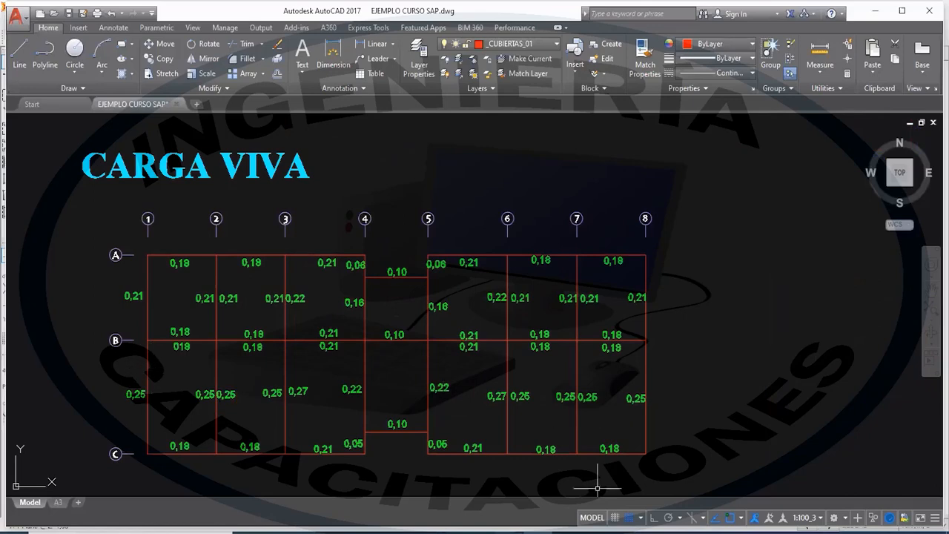
mouse_move(508, 532)
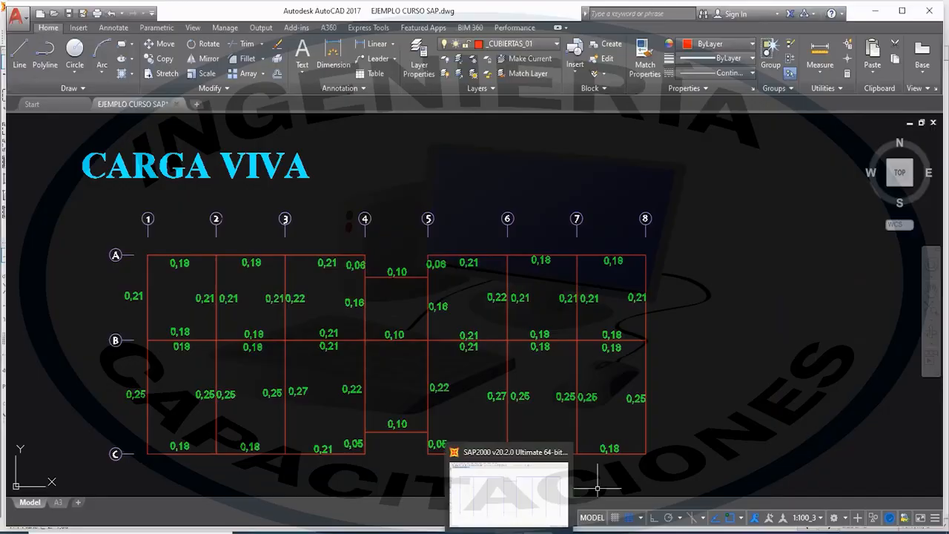
left_click(508, 532)
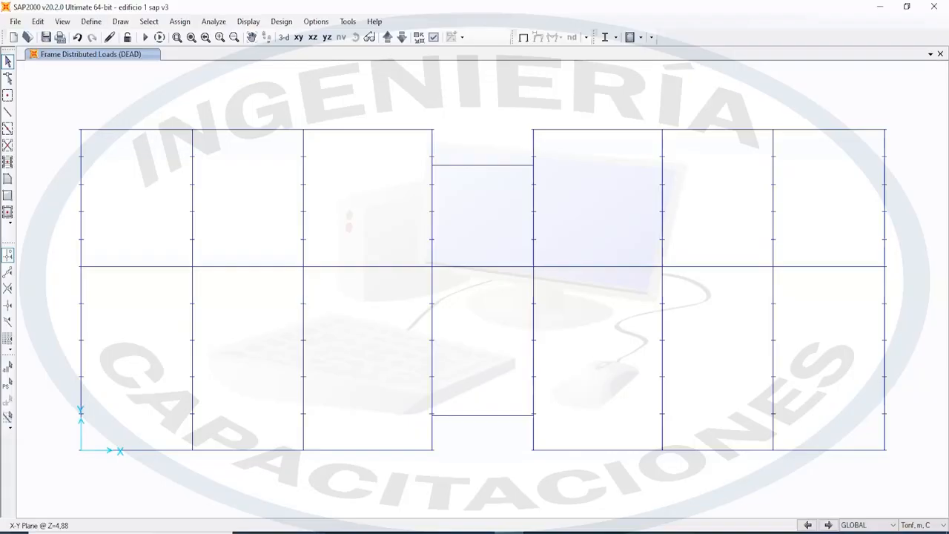
Check the CARGA VIVA plan in AutoCAD, then in SAP2000 select the eight beams on axes A and C between axes 1–3 and 6–8
key("alt+Tab")
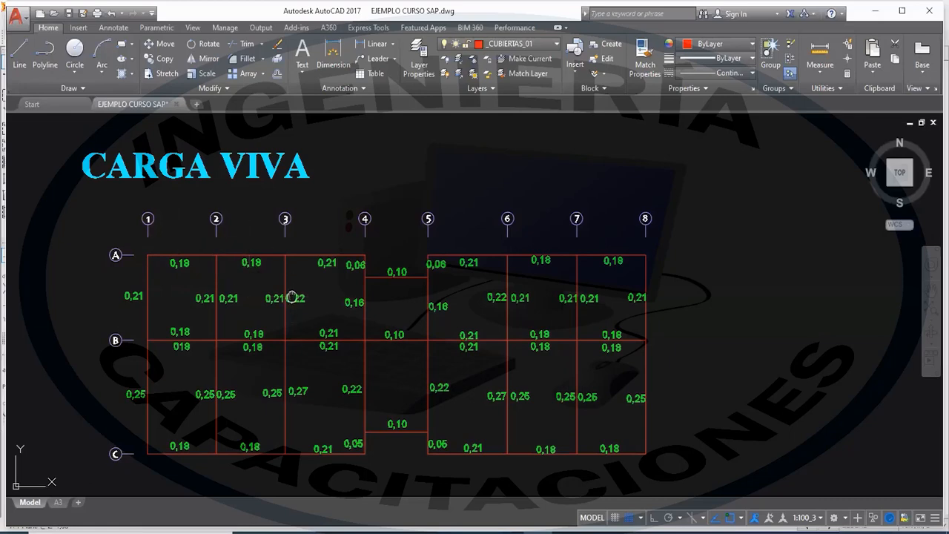
scroll(292, 302, "up", 2)
scroll(538, 434, "down", 2)
middle_click_drag(529, 416, 513, 327)
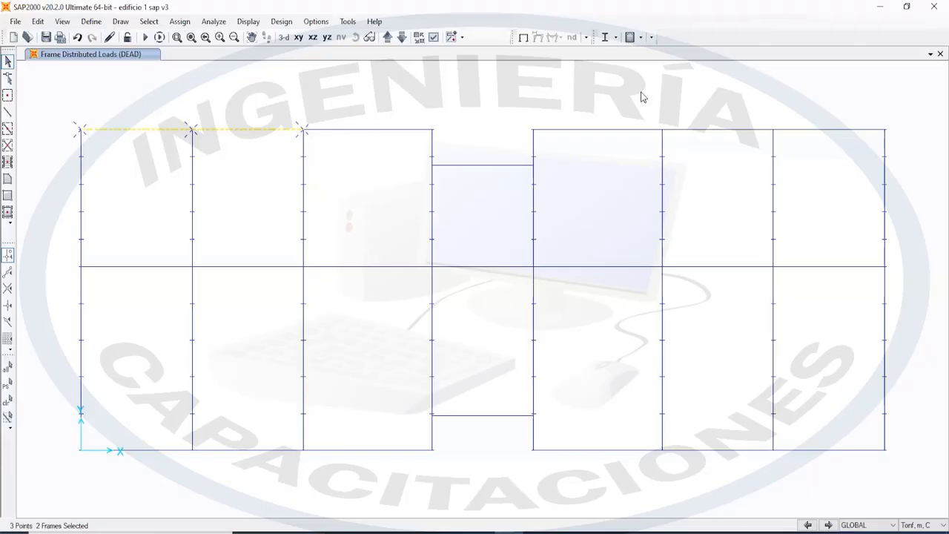
left_click_drag(642, 94, 914, 151)
left_click_drag(47, 428, 310, 473)
left_click_drag(640, 442, 907, 482)
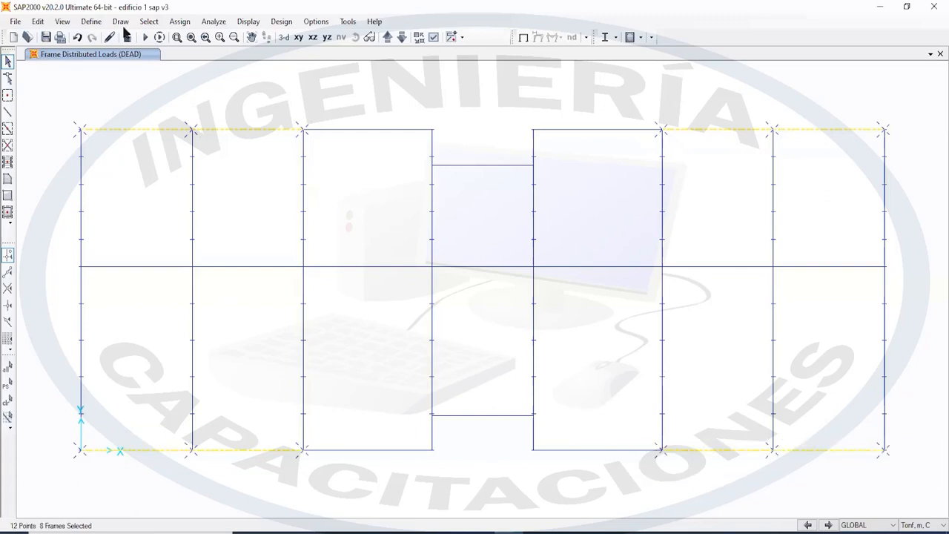
Start a distributed load assignment for the selected beams with a uniform load of 0,18 tonf/m
left_click(90, 22)
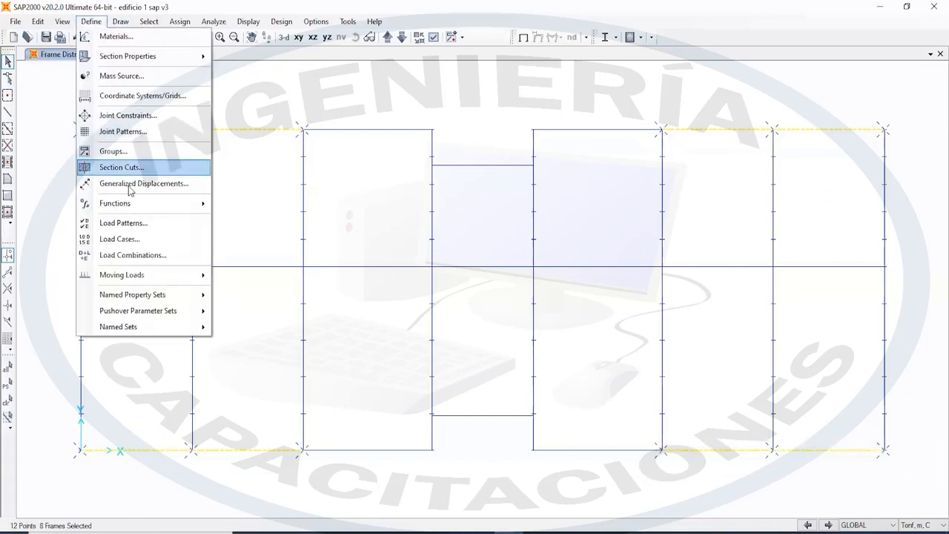
left_click(171, 25)
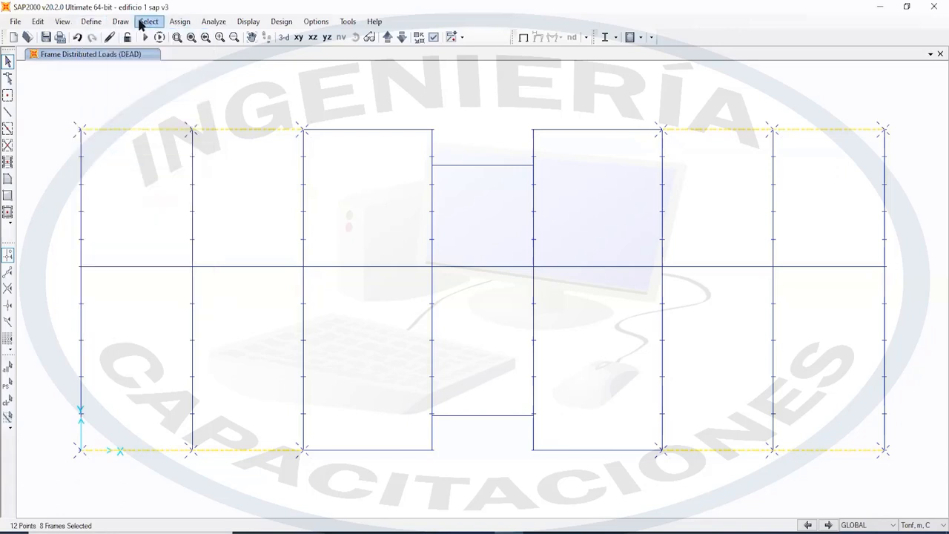
left_click(182, 23)
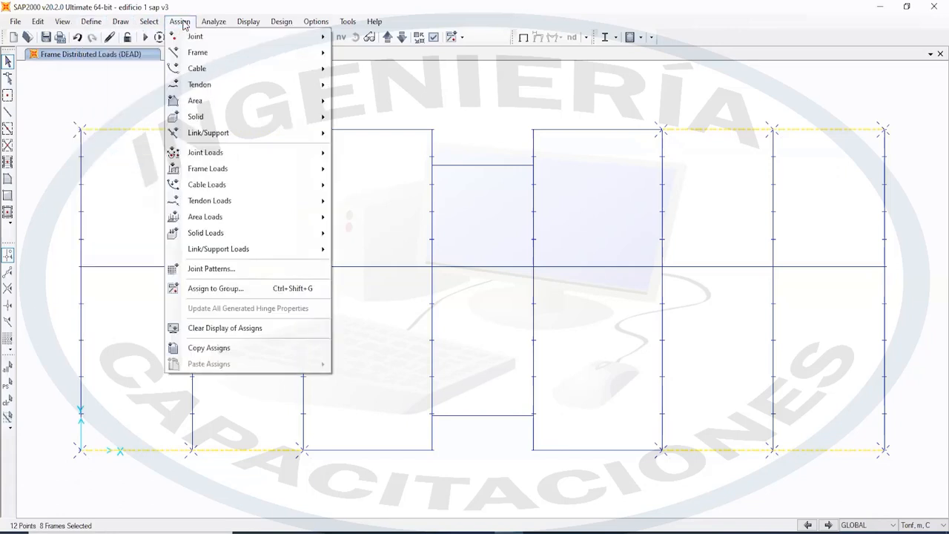
mouse_move(256, 176)
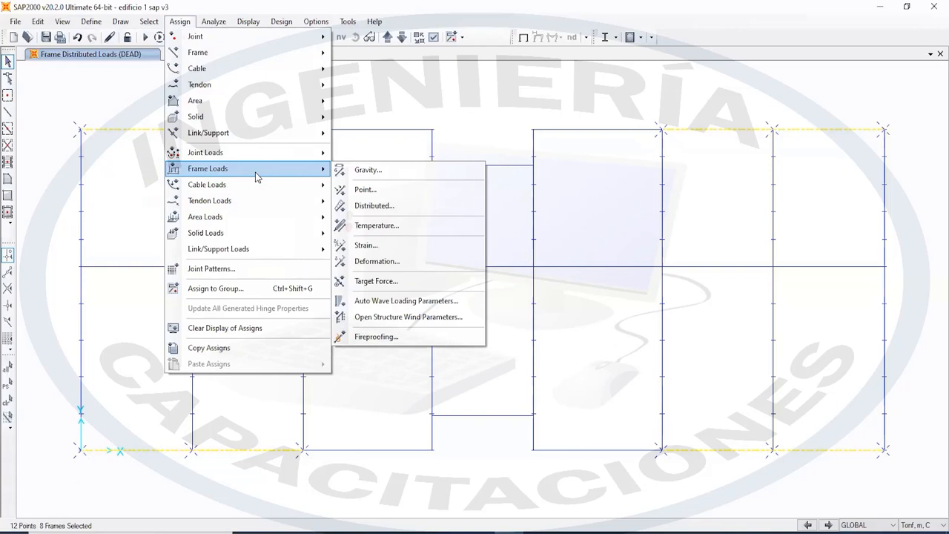
left_click(454, 208)
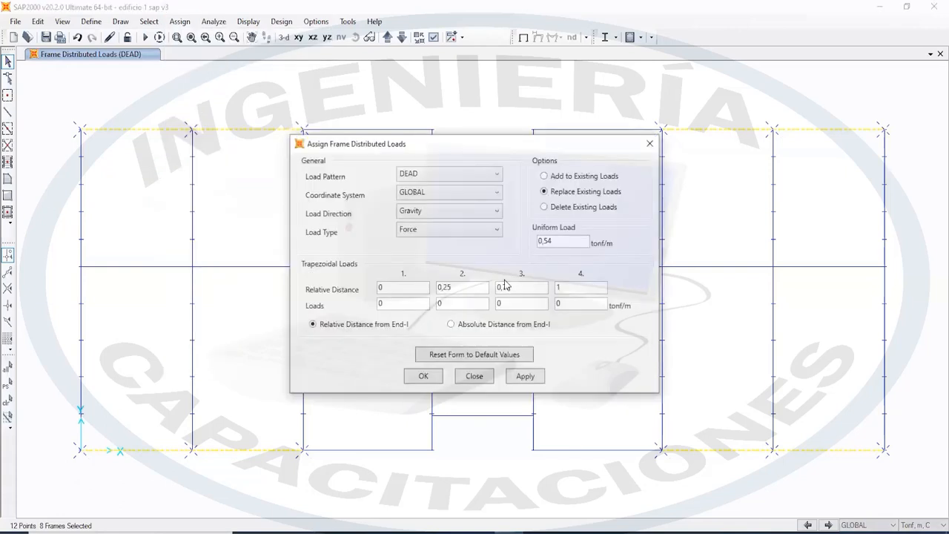
left_click(585, 239)
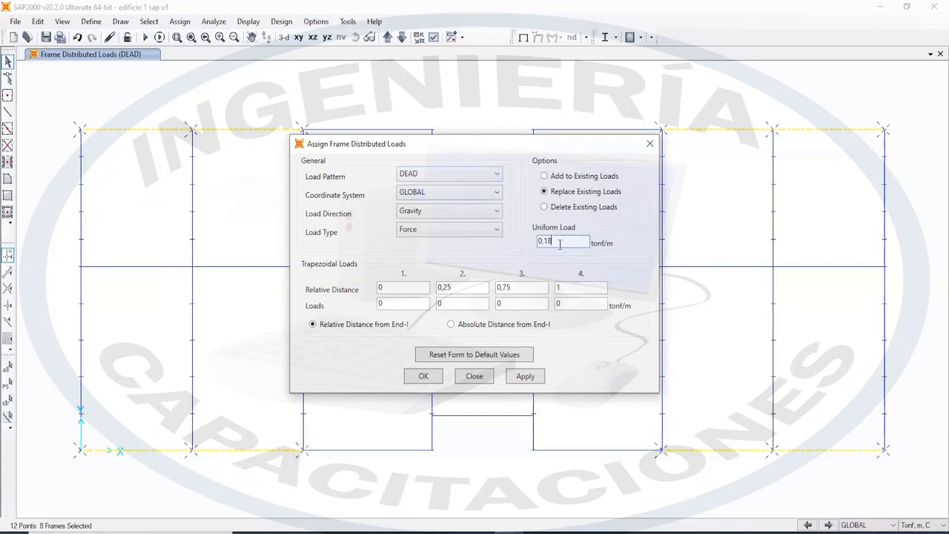
left_click_drag(563, 242, 512, 237)
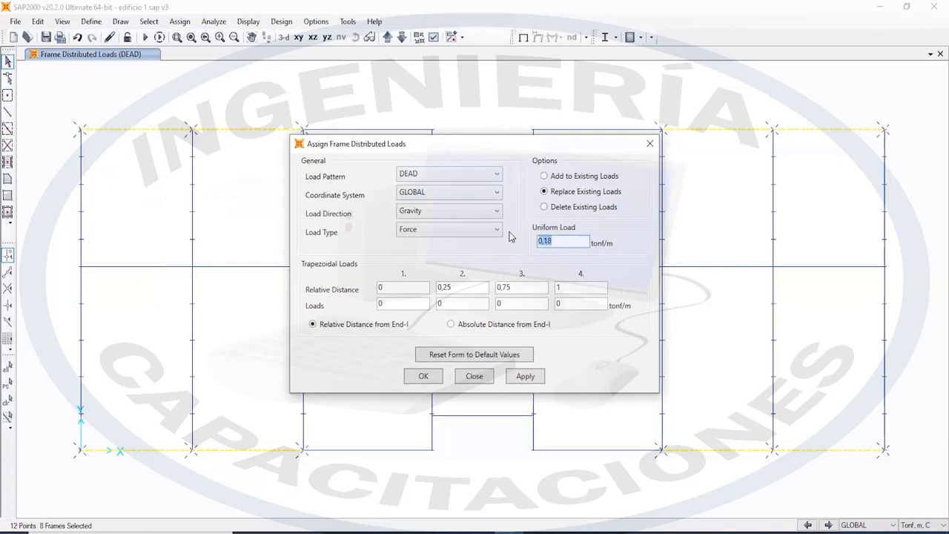
Set the load pattern to CARGA VIVA, apply the distributed load to the selected beams and close the assignment
left_click(435, 175)
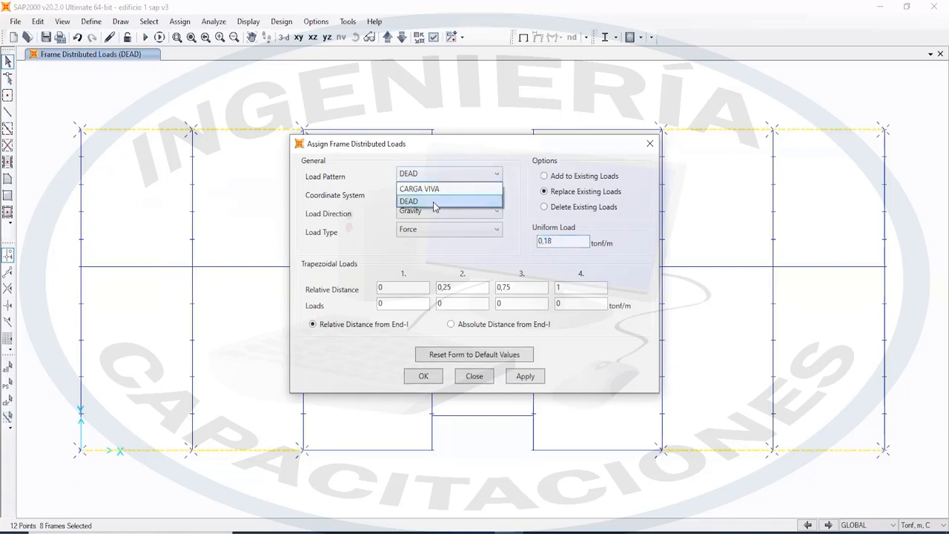
left_click(474, 188)
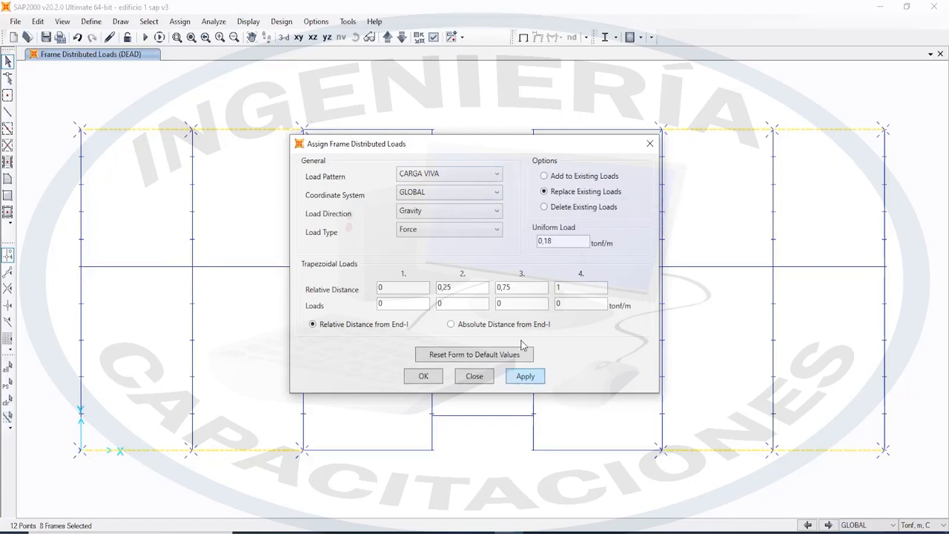
left_click(482, 176)
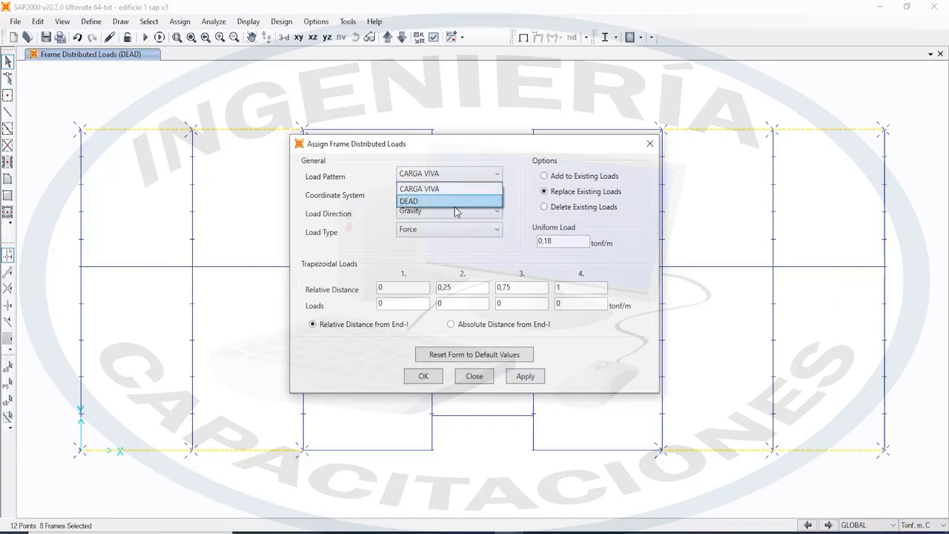
left_click(456, 190)
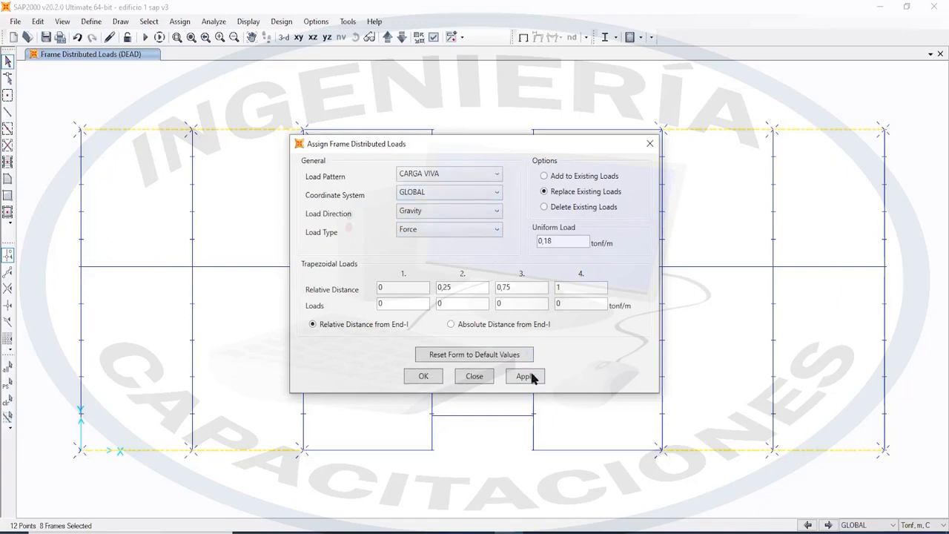
left_click(534, 376)
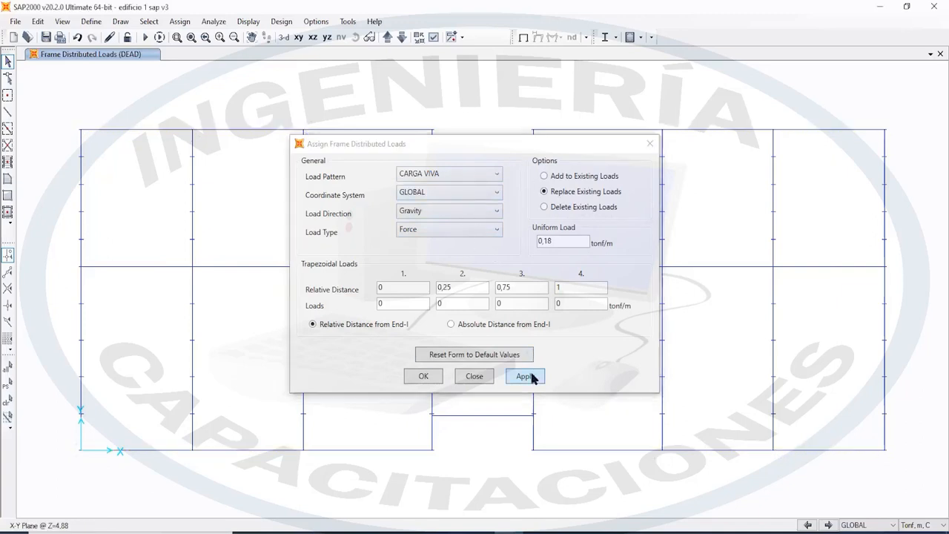
left_click(424, 377)
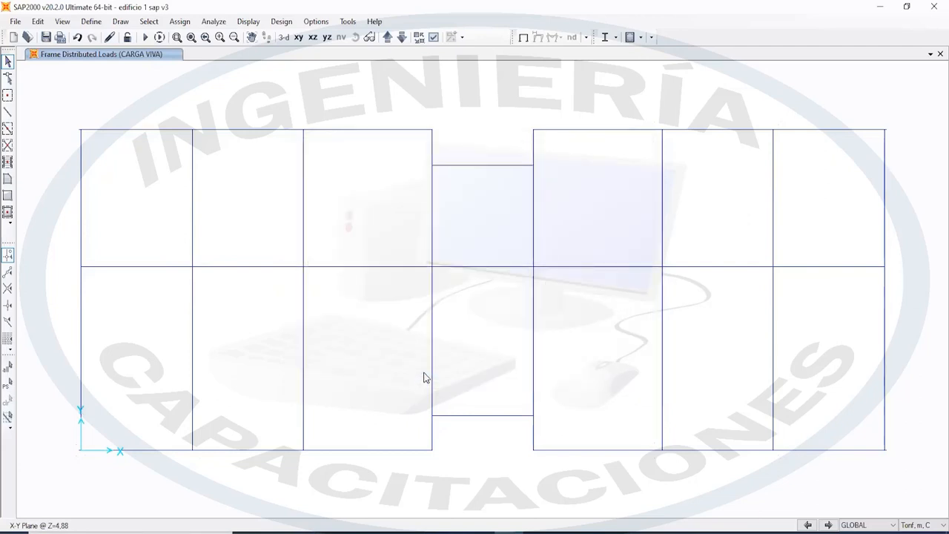
Inspect the loads assigned to the beam on axis A between axes 1 and 2
right_click(163, 130)
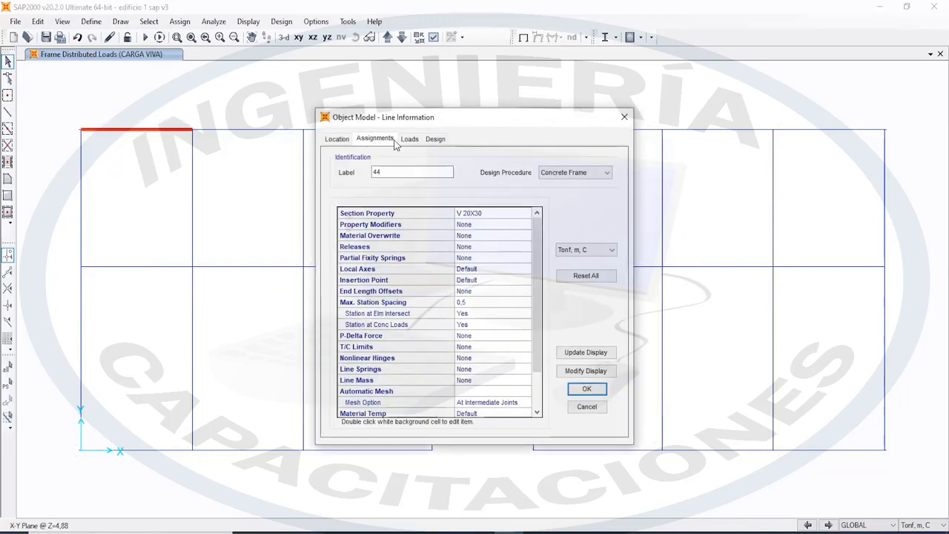
left_click(410, 139)
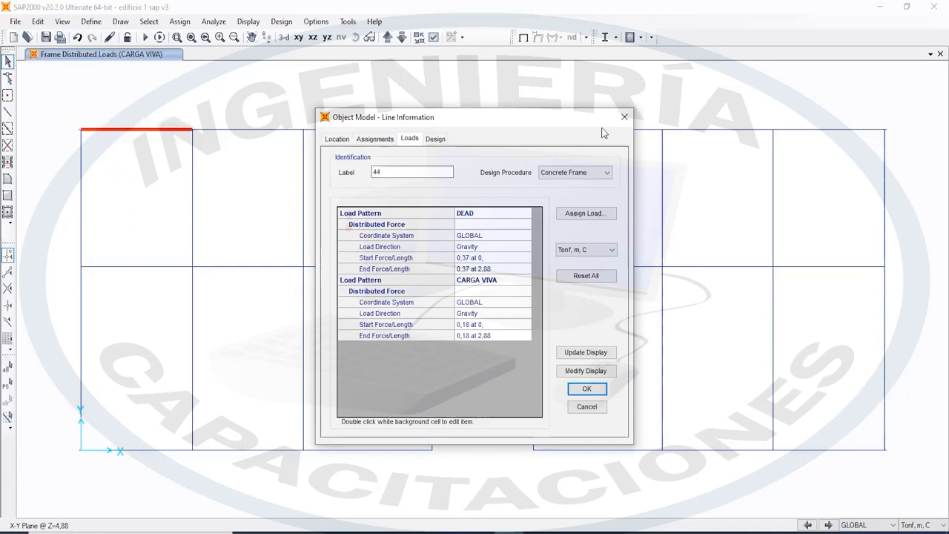
left_click(623, 118)
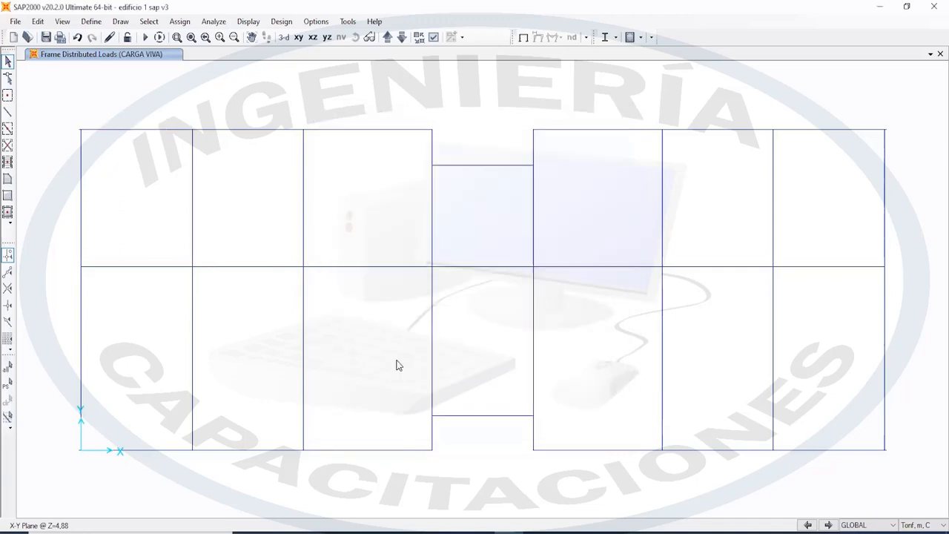
Check the AutoCAD plan, then in SAP2000 assign a uniform CARGA VIVA load of 0,21 tonf/m to the axis A and C beams in bays 3–4 and 5–6
key("alt+Tab")
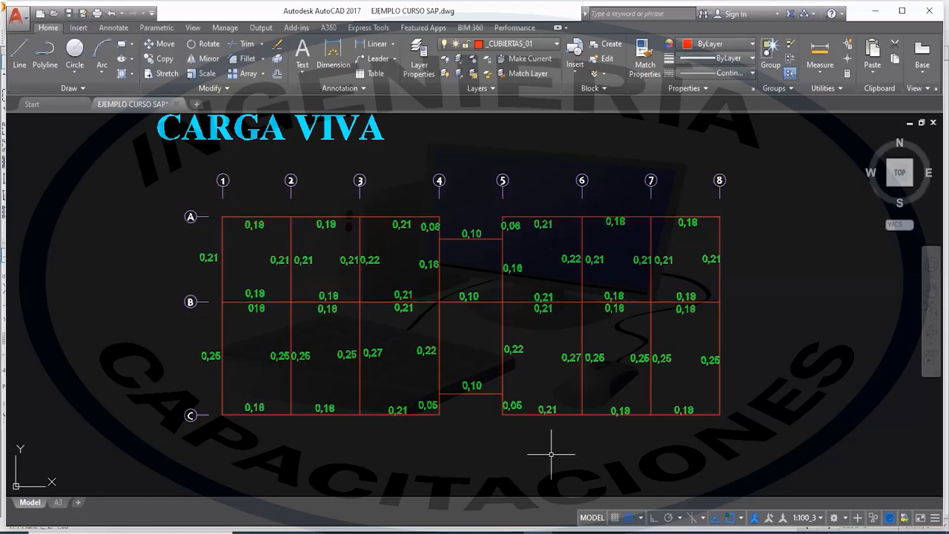
key("alt+Tab")
left_click(373, 448)
left_click(572, 131)
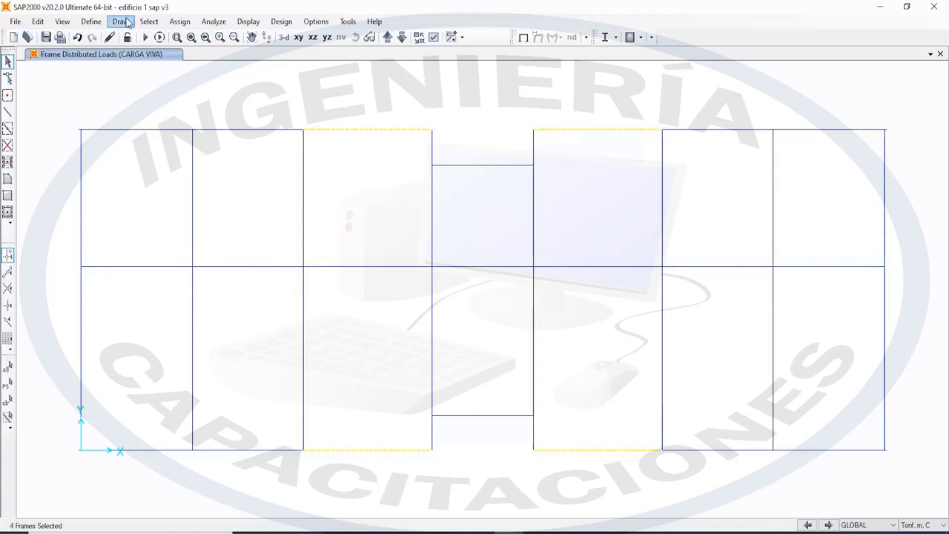
left_click(179, 21)
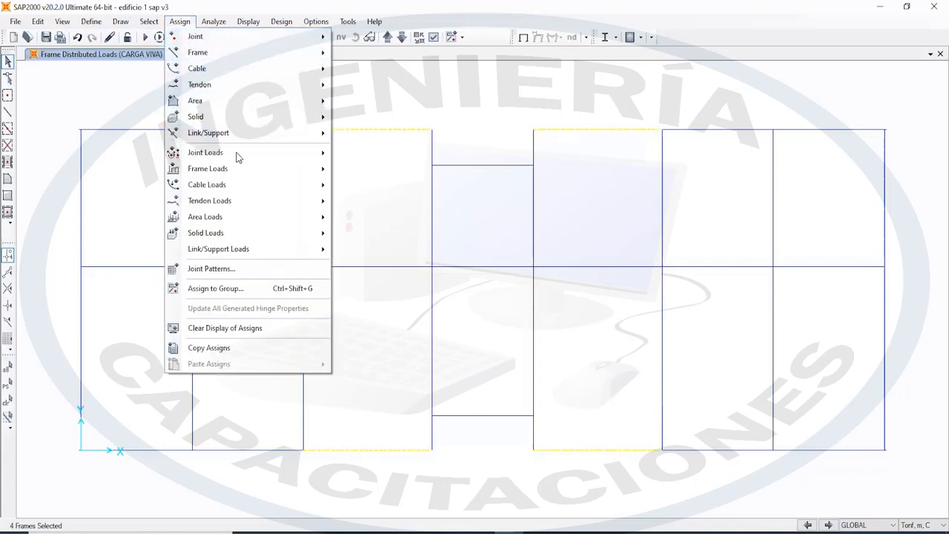
mouse_move(239, 168)
left_click(376, 205)
left_click(564, 241)
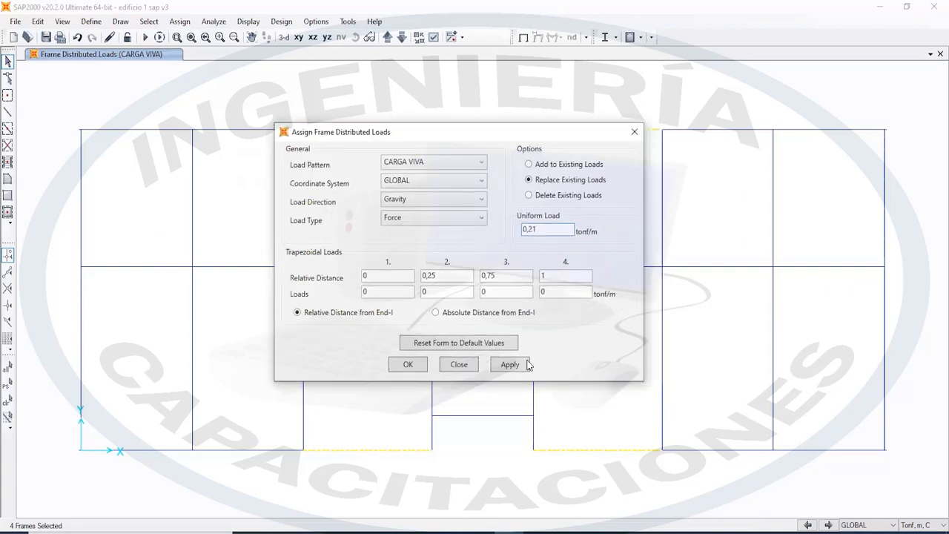
left_click(526, 364)
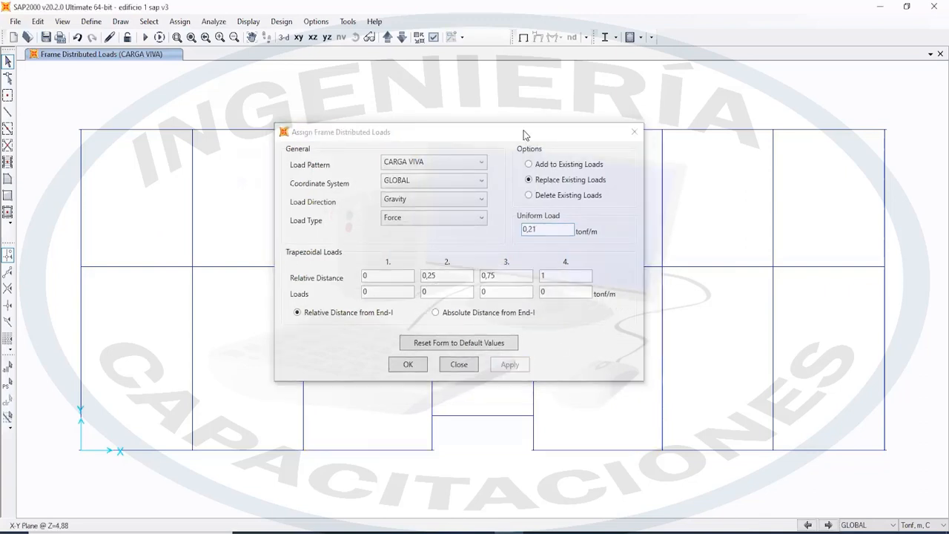
left_click_drag(524, 135, 584, 145)
left_click(462, 380)
Inspect the DEAD and CARGA VIVA loads of the beam on axis A between axes 3 and 4
left_click(410, 129)
right_click(409, 129)
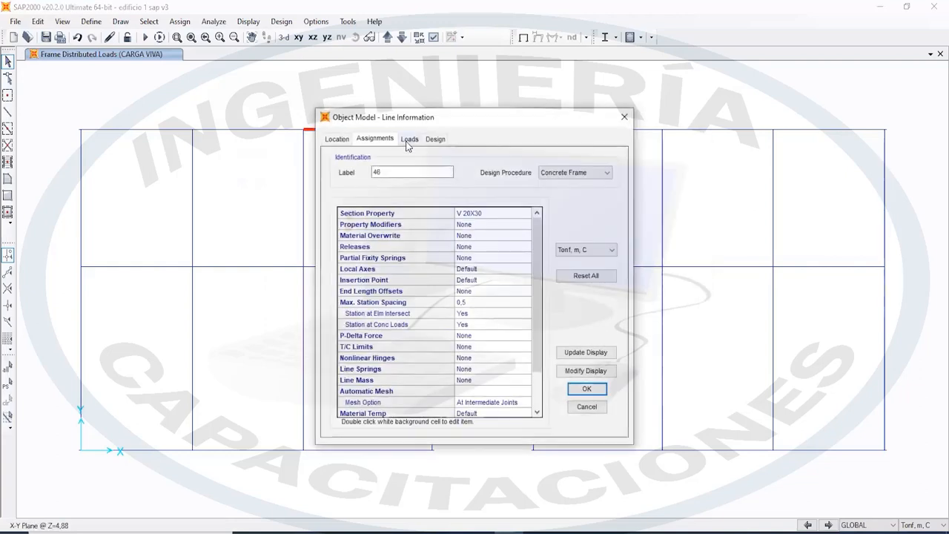
left_click(409, 139)
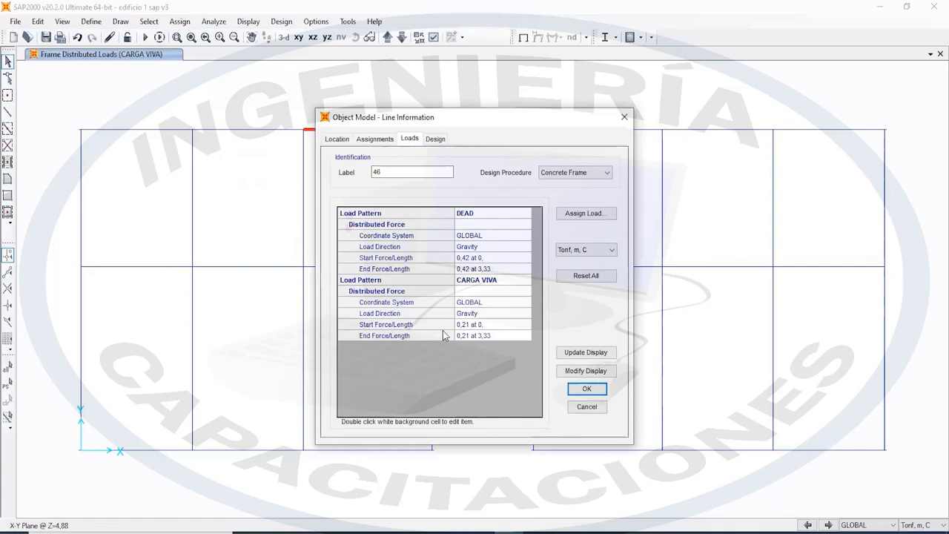
left_click(625, 116)
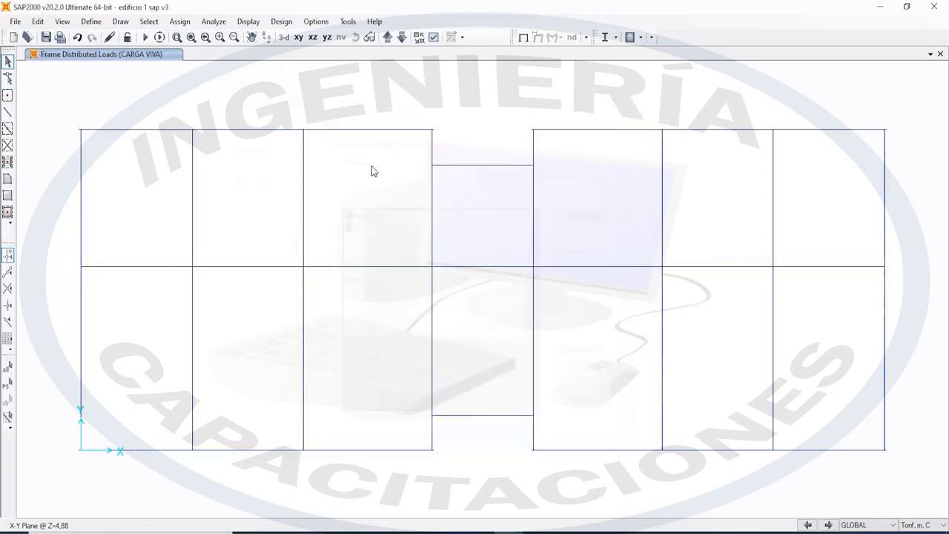
left_click(385, 131)
right_click(384, 131)
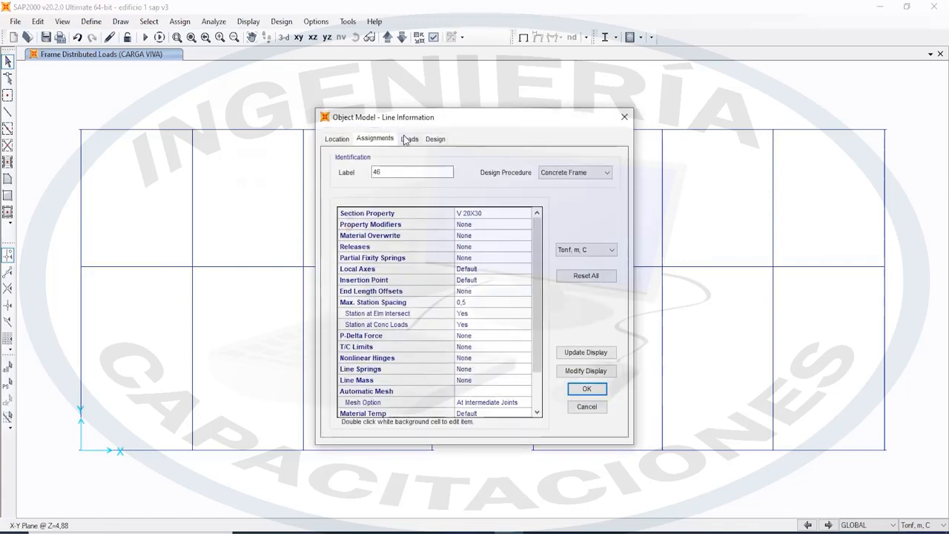
left_click(409, 139)
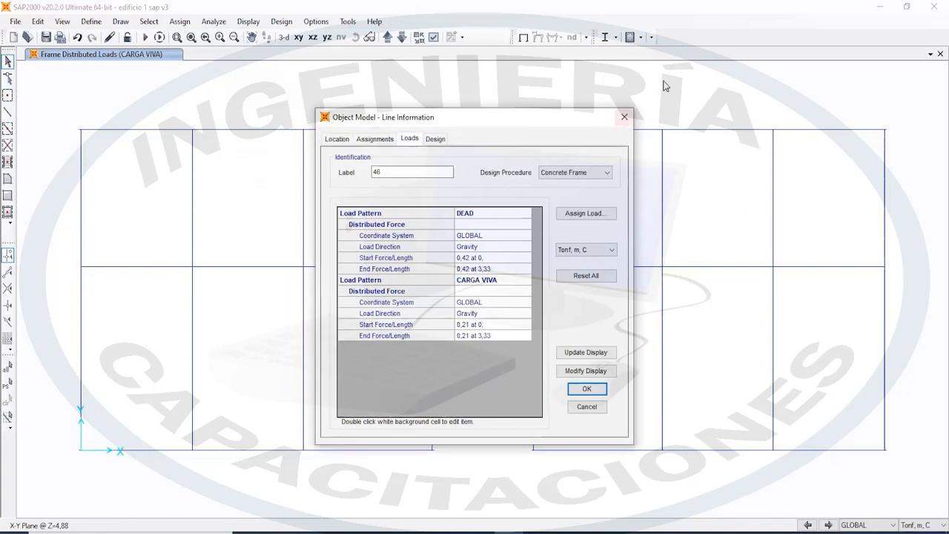
left_click(626, 117)
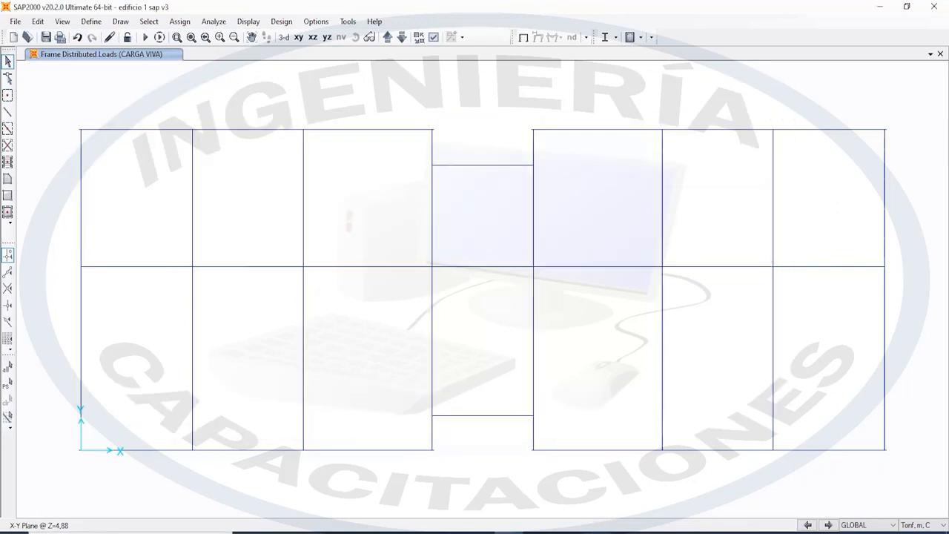
Assign a uniform CARGA VIVA load of 0,36 tonf/m to the four axis B beams between axes 1–3 and 6–8
left_click(509, 531)
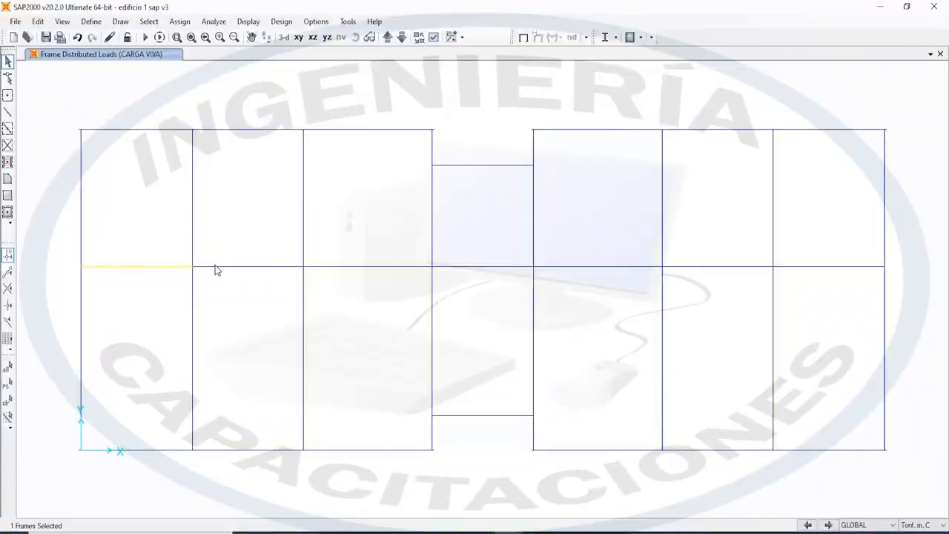
left_click(251, 267)
left_click(739, 267)
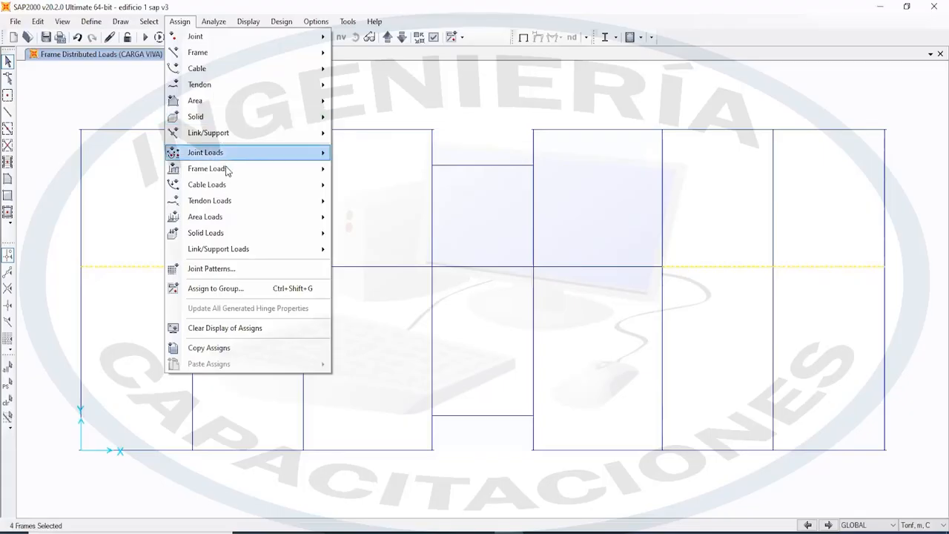
mouse_move(245, 167)
left_click(417, 208)
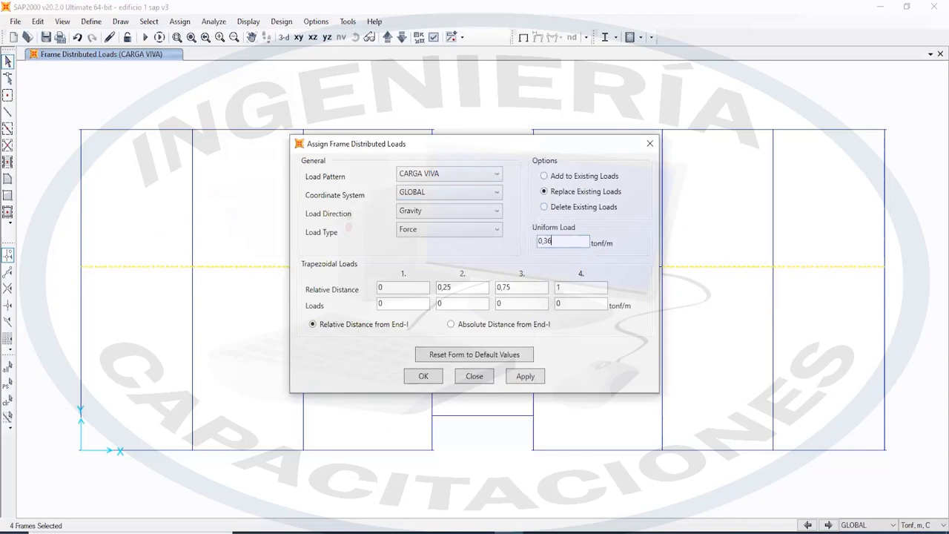
left_click(519, 383)
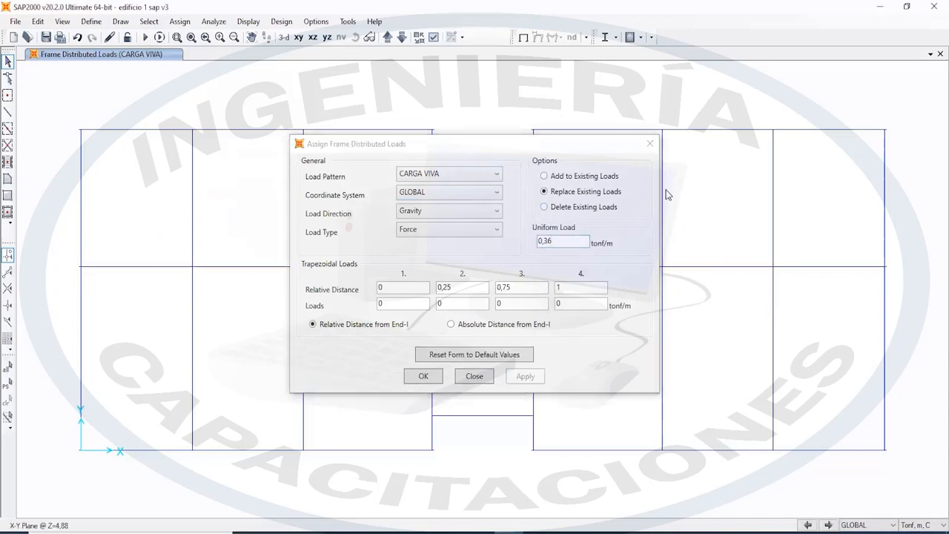
left_click(650, 145)
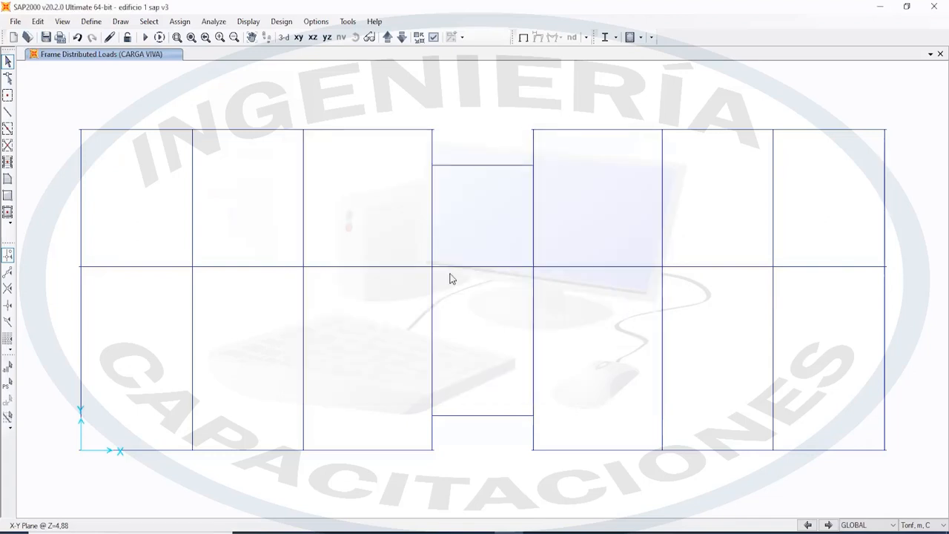
Check the AutoCAD plan, then in SAP2000 assign a uniform CARGA VIVA load of 0,42 tonf/m to the axis B beams in bays 3–4 and 5–6
key("alt+Tab")
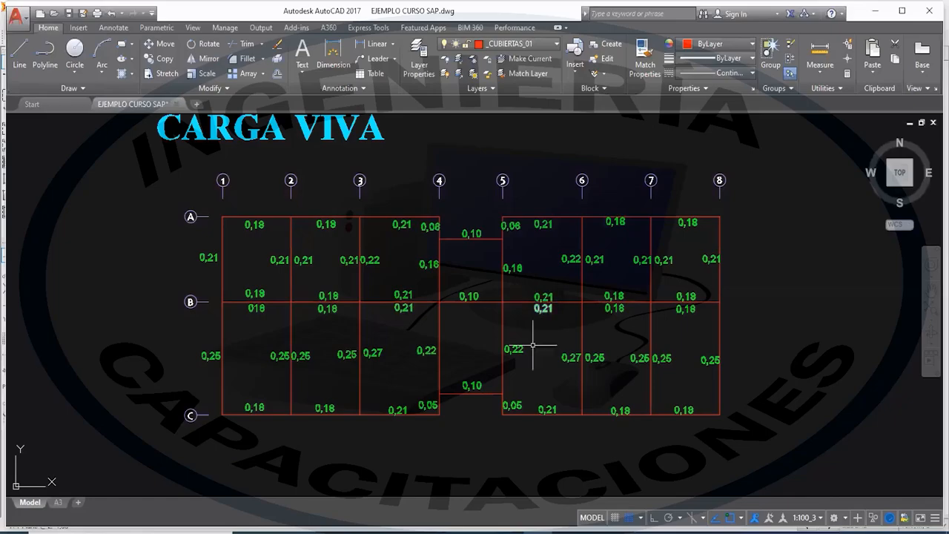
key("alt+Tab")
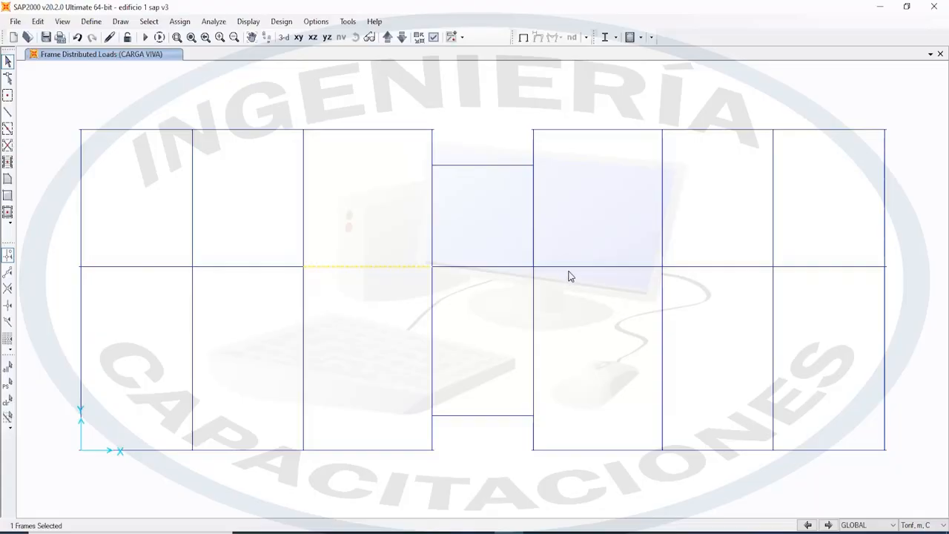
left_click(575, 267)
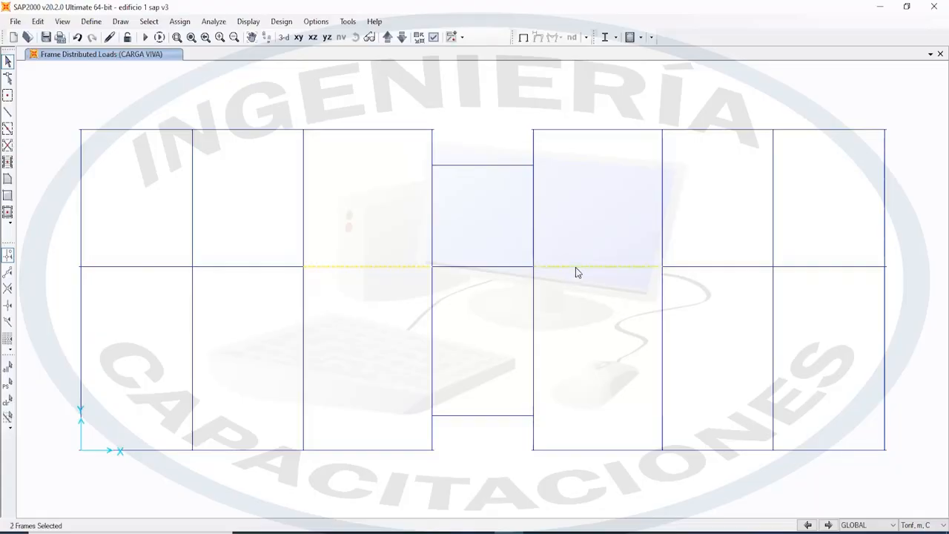
left_click(180, 21)
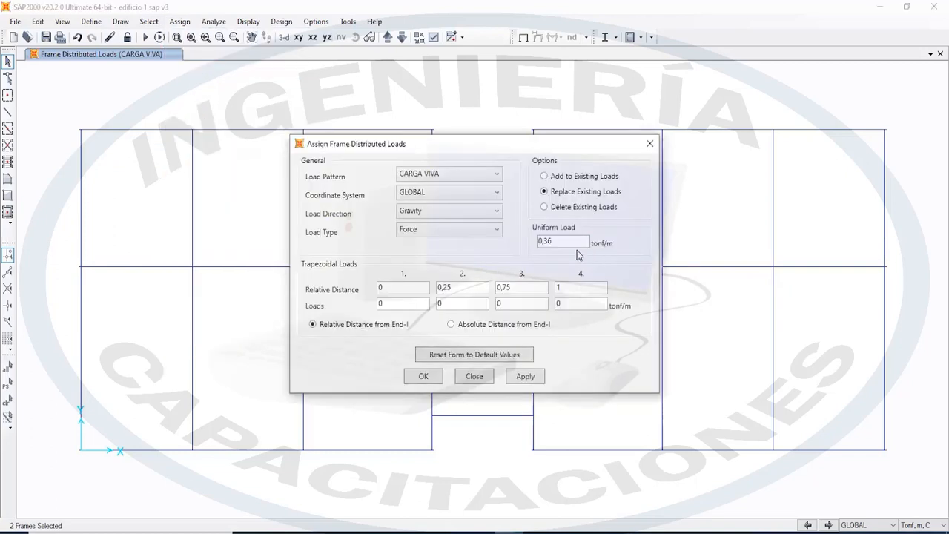
left_click(572, 243)
type("0,42")
left_click(523, 376)
left_click(423, 376)
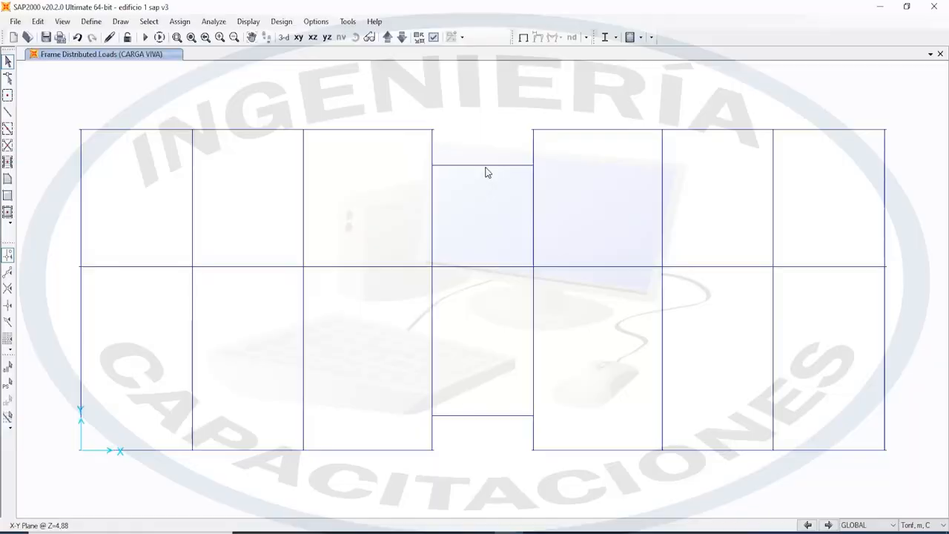
Assign a uniform CARGA VIVA load of 0,10 tonf/m to the three connecting beams between axes 4 and 5
left_click(485, 165)
left_click(480, 268)
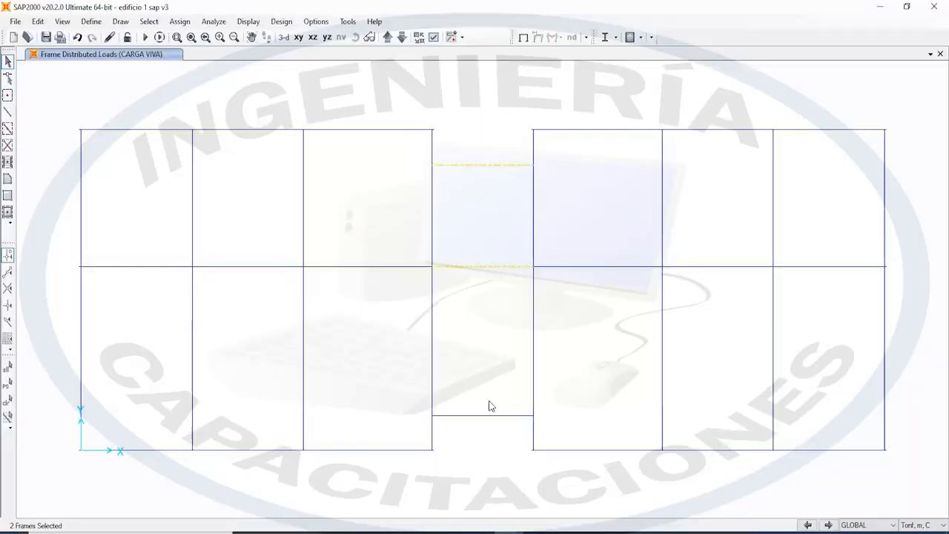
left_click(492, 416)
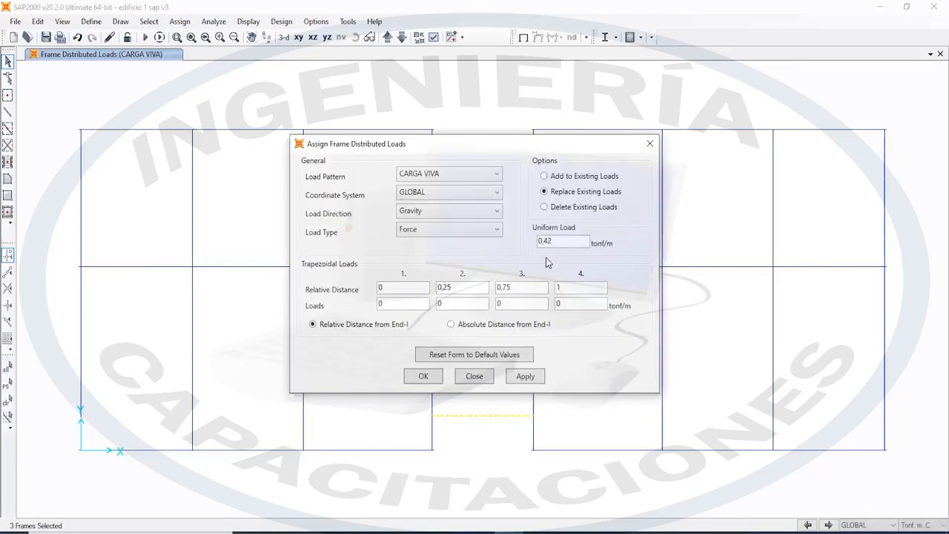
type(",1")
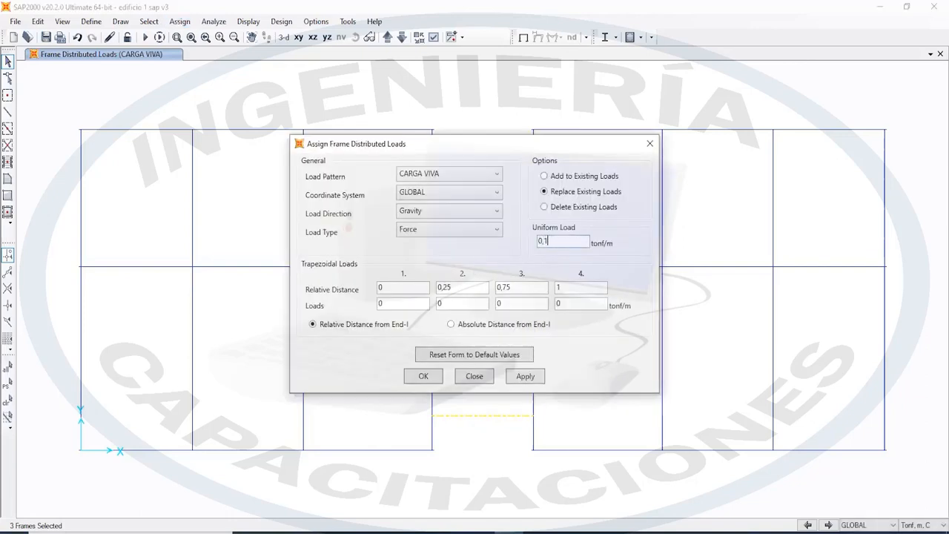
type("0")
left_click(525, 376)
left_click(424, 376)
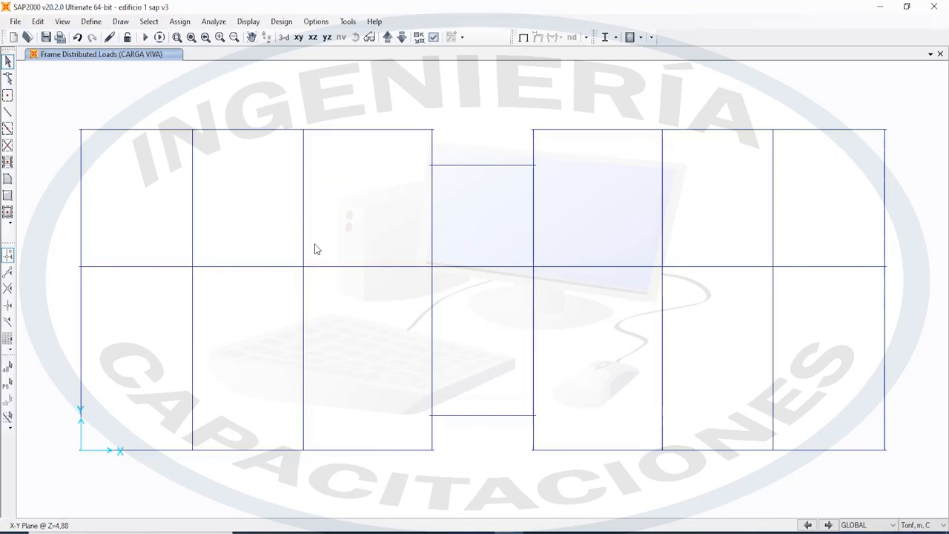
Inspect the assigned CARGA VIVA loads in the 3D view, then return to the XY plan view
left_click(284, 37)
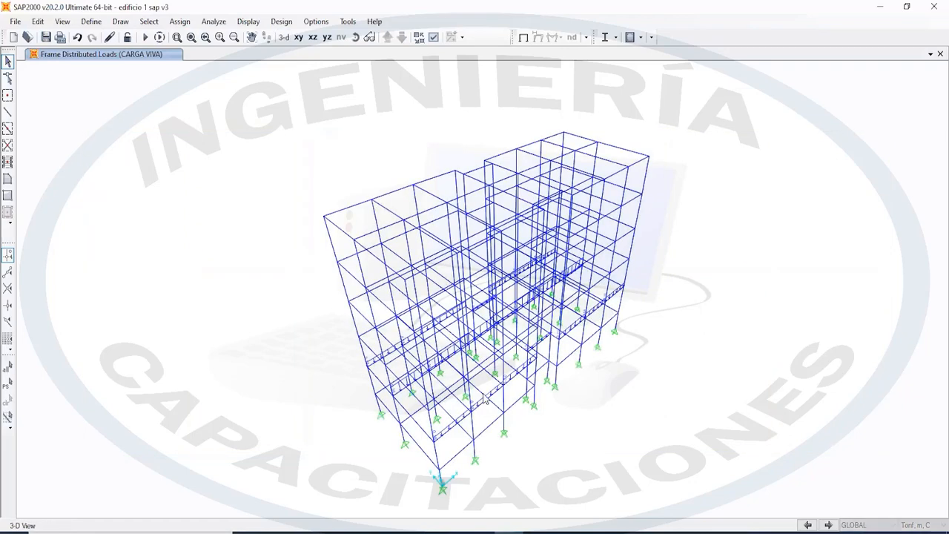
scroll(482, 391, "up", 4)
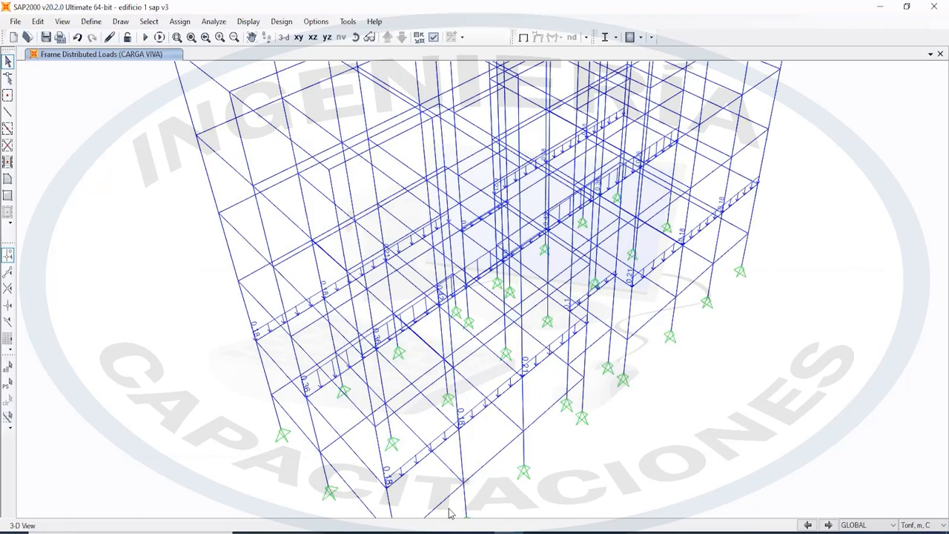
left_click(298, 37)
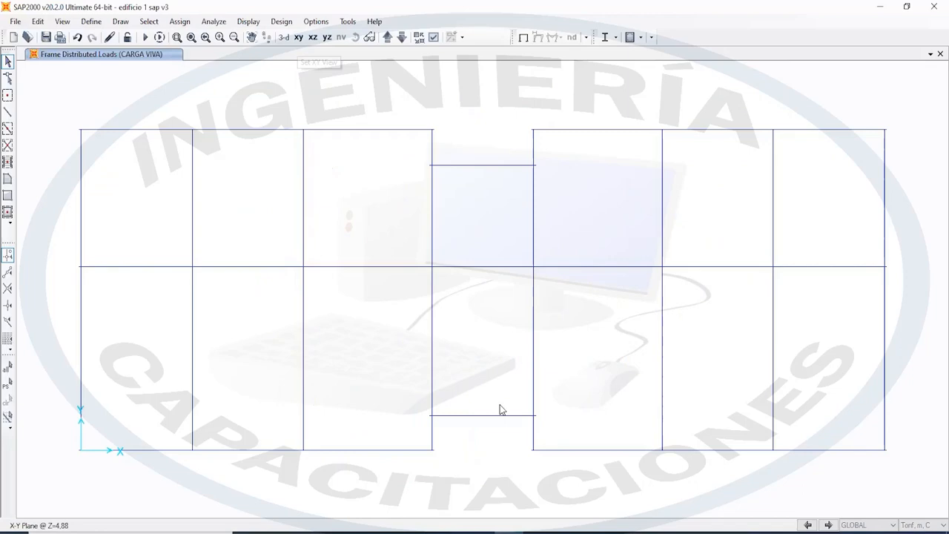
Close the WinRAR archive window and check the live loads of the transverse beams on the AutoCAD plan
key("alt+Tab")
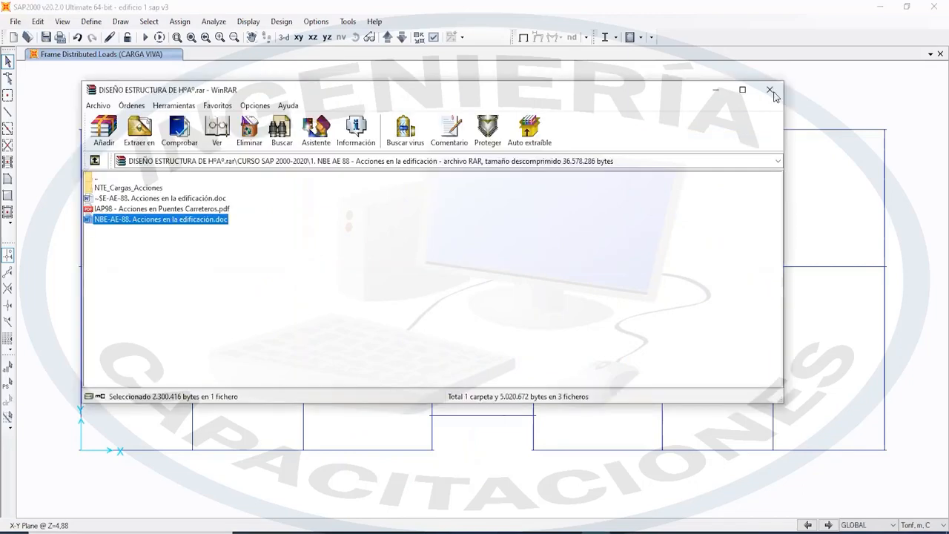
left_click(771, 91)
key("alt+Tab")
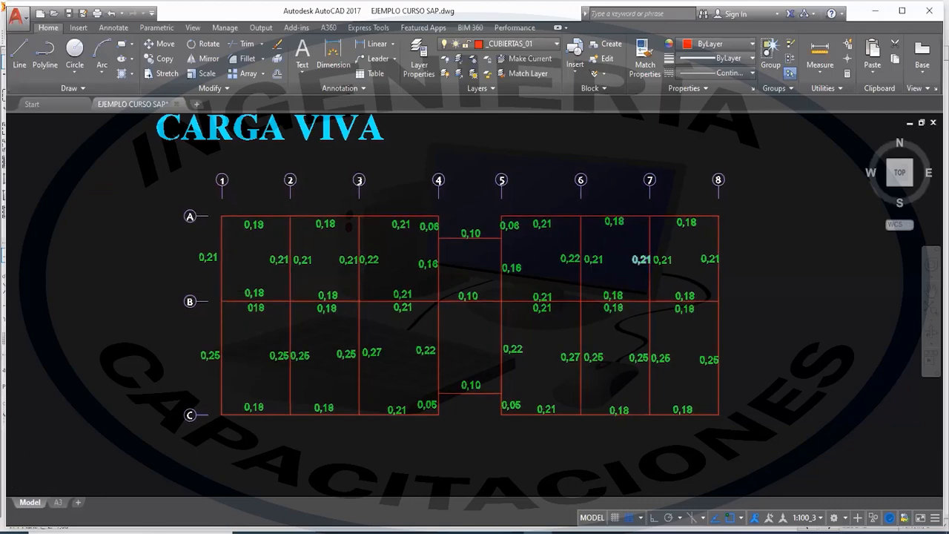
scroll(648, 263, "up", 2)
scroll(120, 269, "down", 2)
middle_click_drag(120, 269, 222, 254)
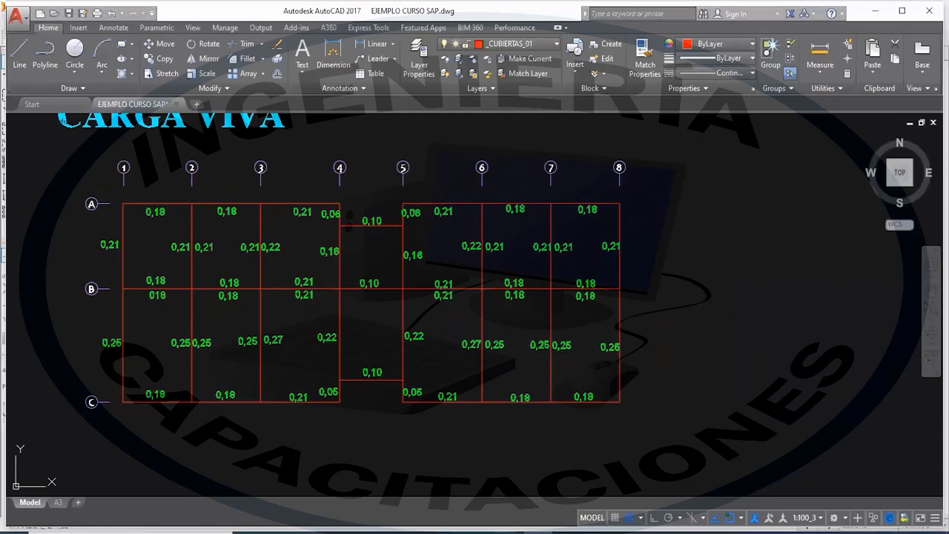
In SAP2000, assign a uniform CARGA VIVA load of 0,21 tonf/m to the axis 1 and 8 beams between axes A and B
key("alt+Tab")
left_click(81, 216)
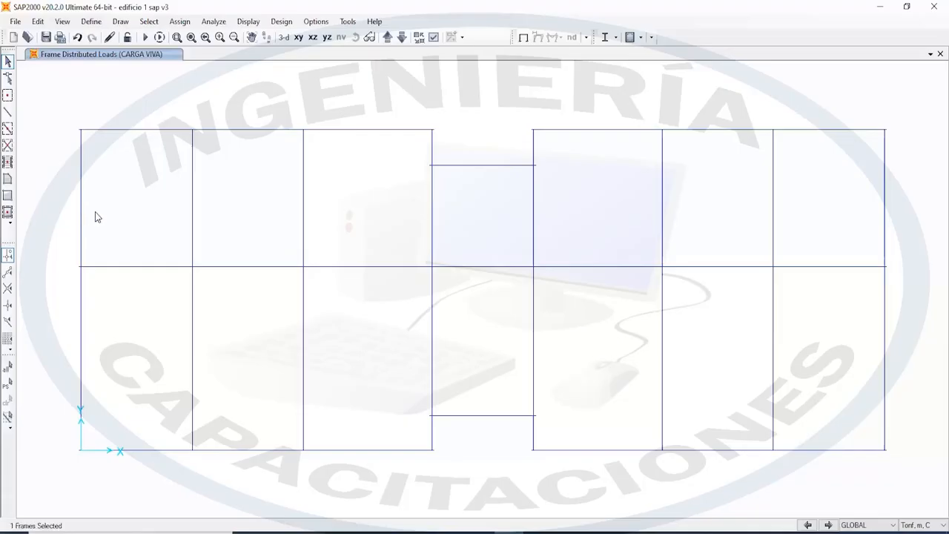
left_click(885, 210)
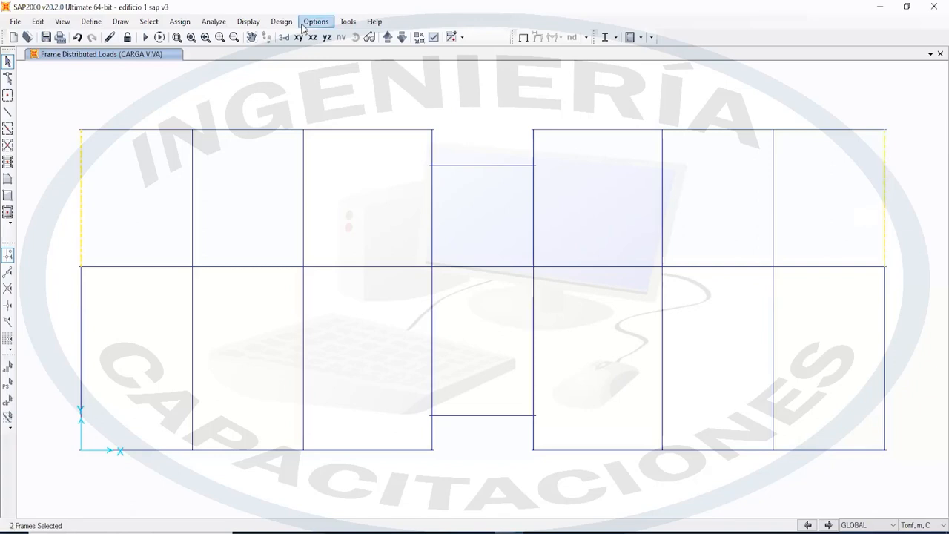
left_click(179, 21)
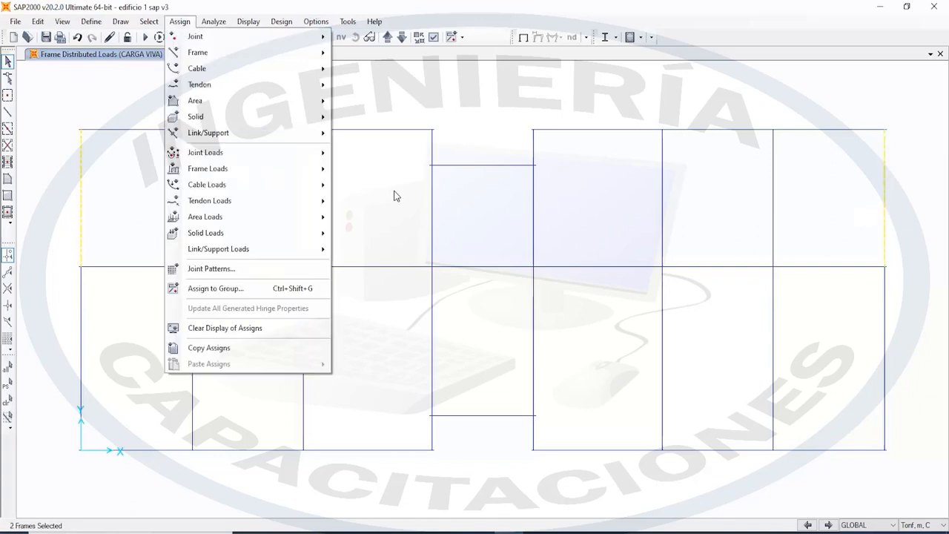
mouse_move(255, 169)
left_click(389, 206)
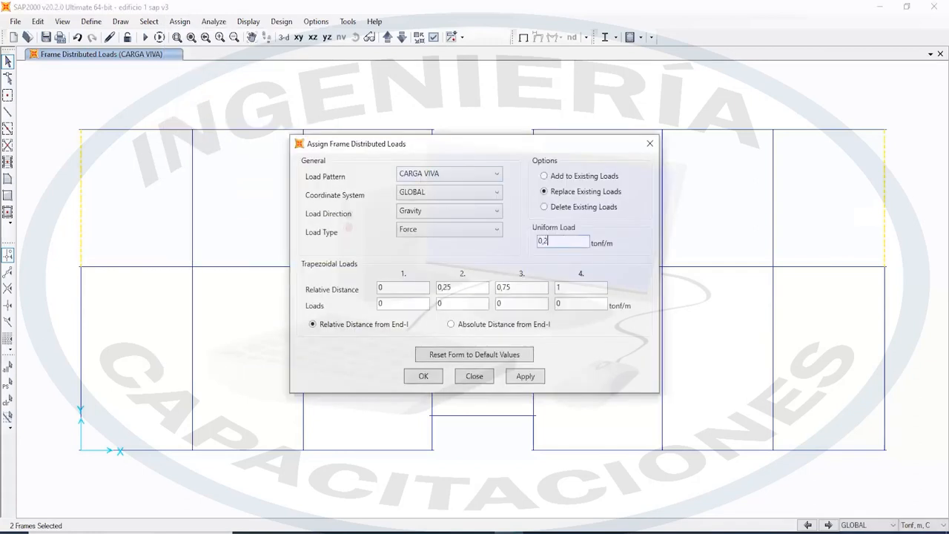
left_click(528, 376)
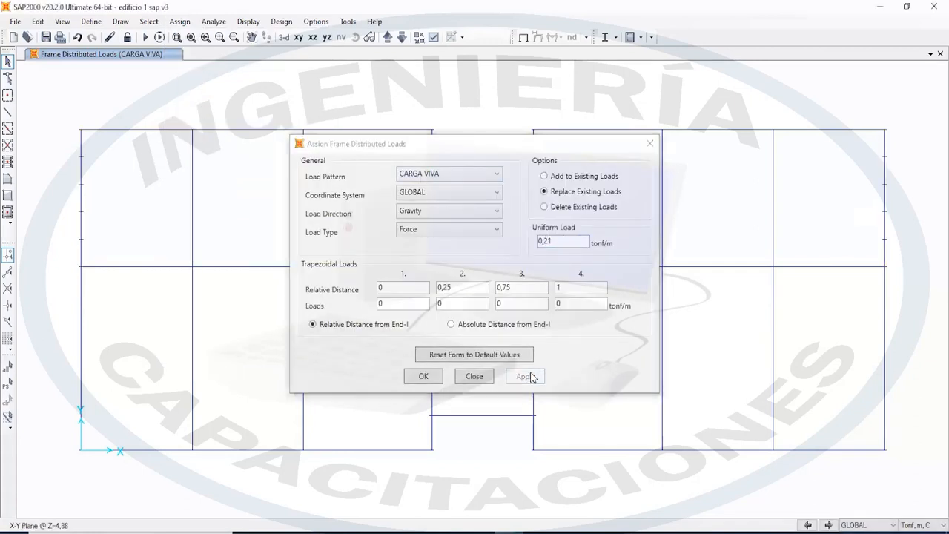
left_click(423, 376)
Assign a uniform CARGA VIVA load of 0,25 tonf/m to the axis 1 and 8 beams between axes B and C
left_click(81, 345)
left_click(885, 336)
left_click(175, 21)
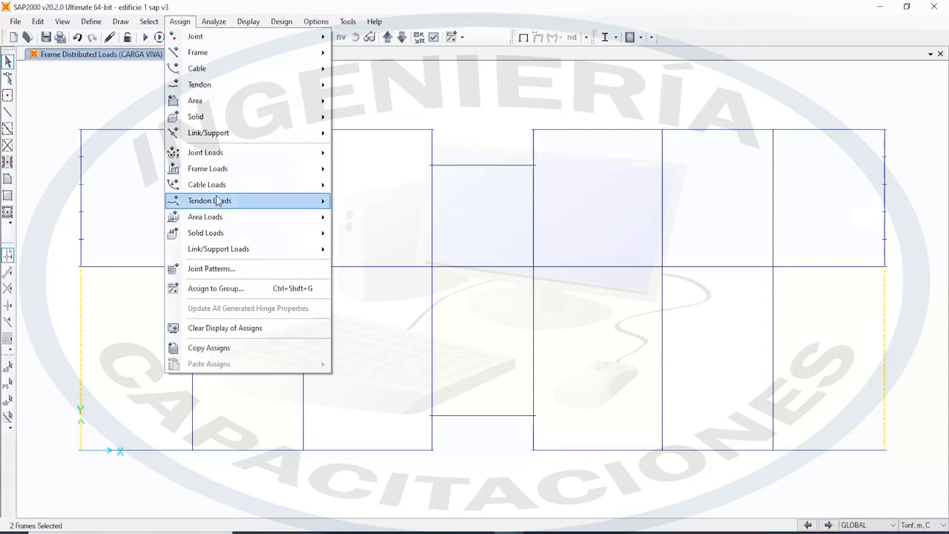
mouse_move(211, 169)
left_click(374, 206)
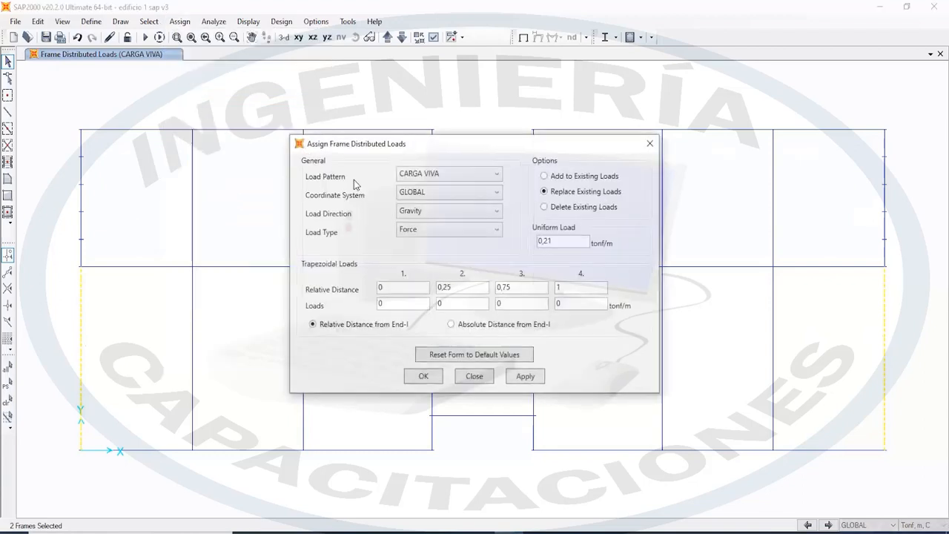
left_click(572, 241)
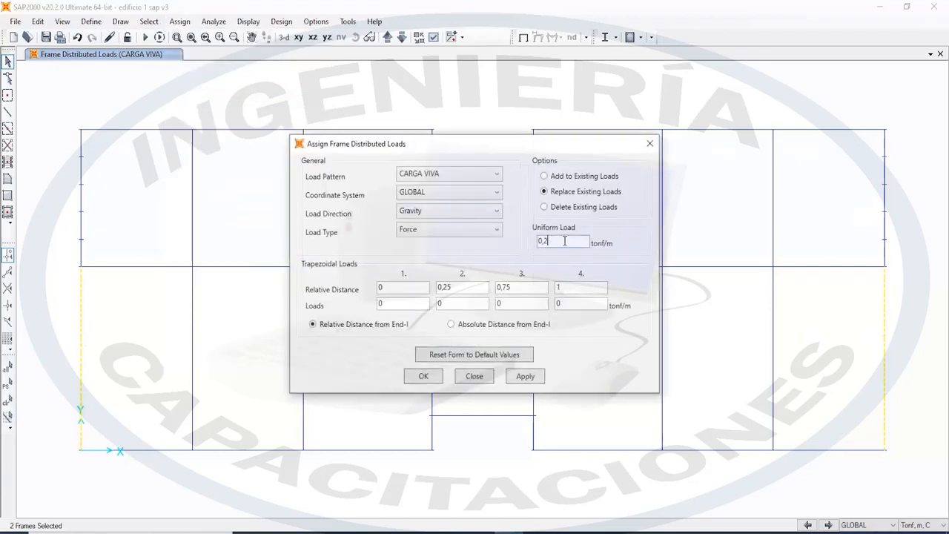
type("0,25")
left_click(525, 377)
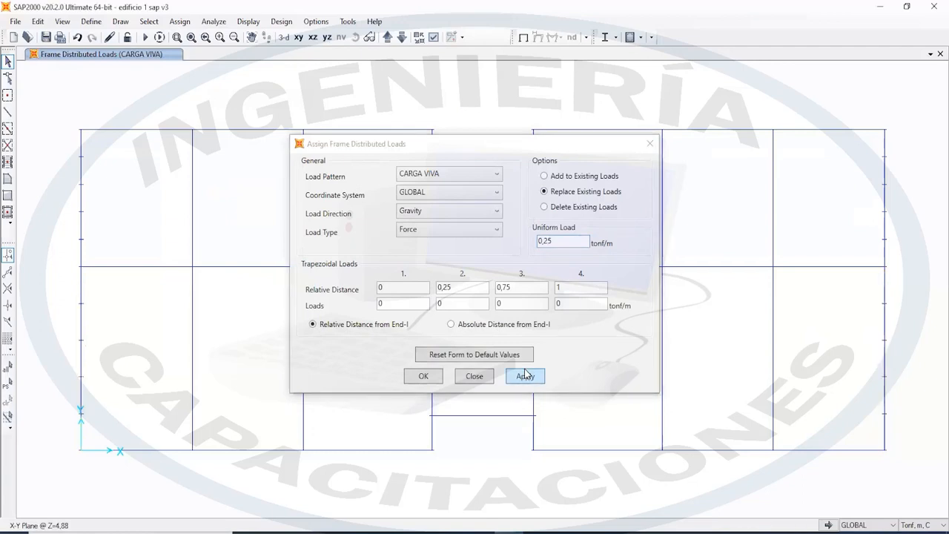
left_click(426, 375)
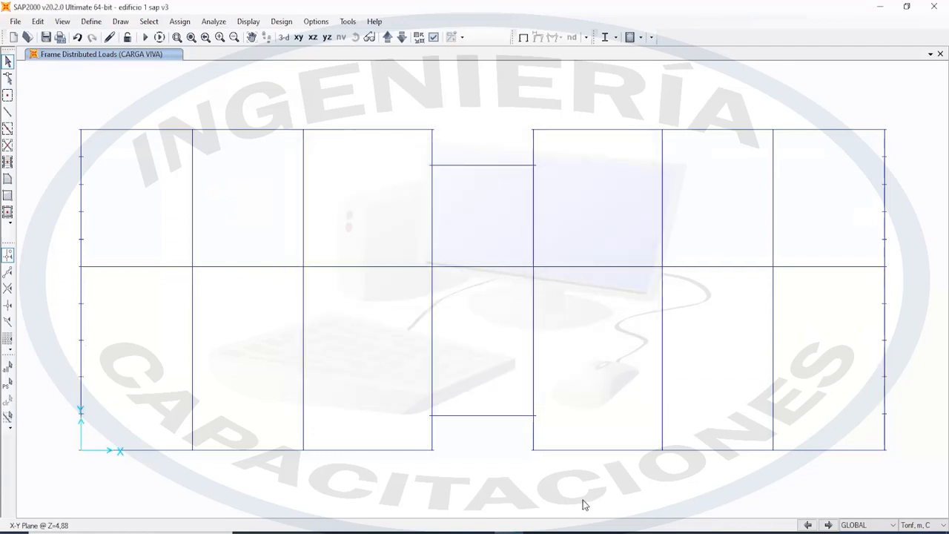
Check the AutoCAD plan, then in SAP2000 assign 0,43 tonf/m of CARGA VIVA to the axis 2, 3, 6 and 7 beams between A and B
key("alt+Tab")
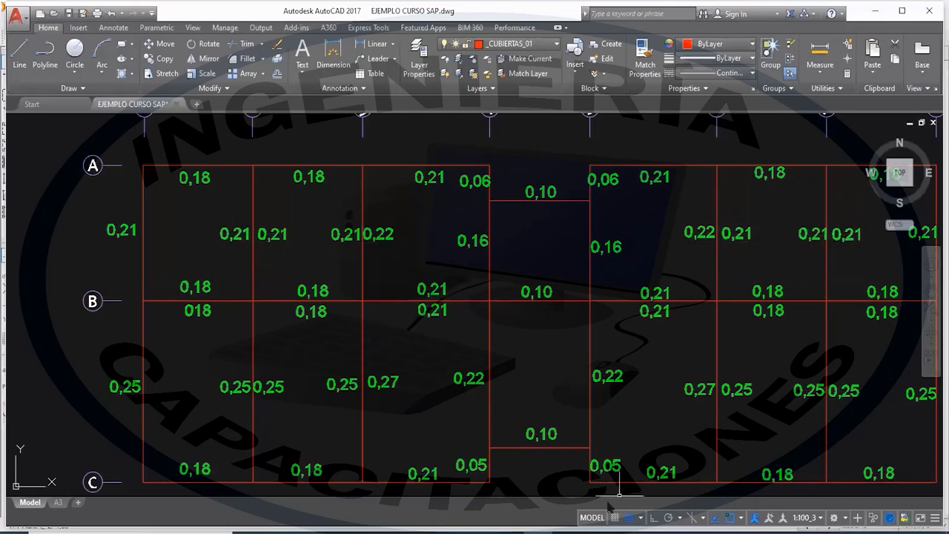
left_click(628, 533)
left_click(304, 222)
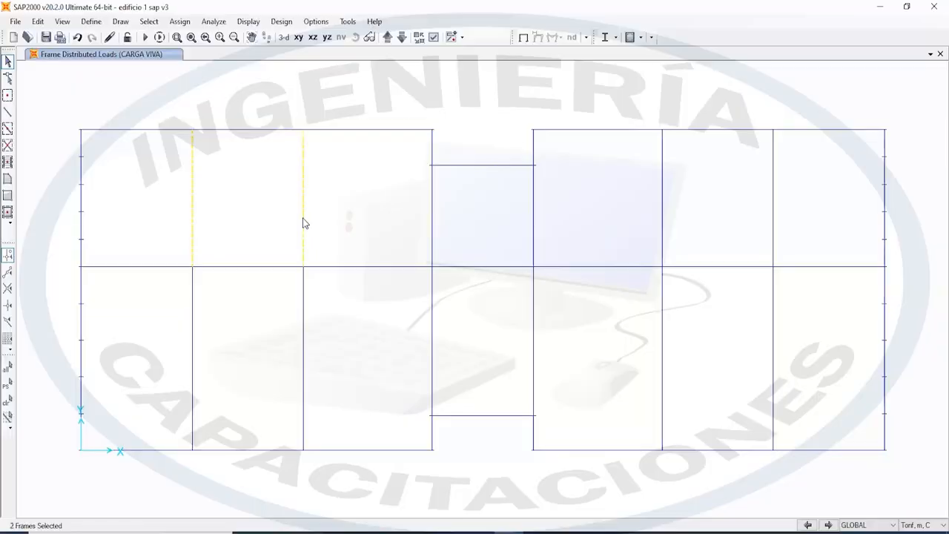
left_click(662, 216)
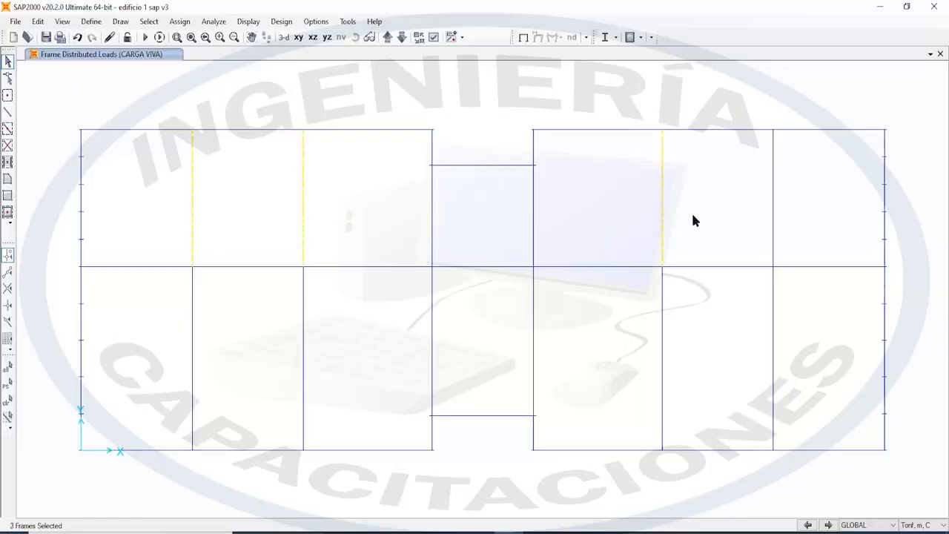
left_click(773, 214)
left_click(179, 21)
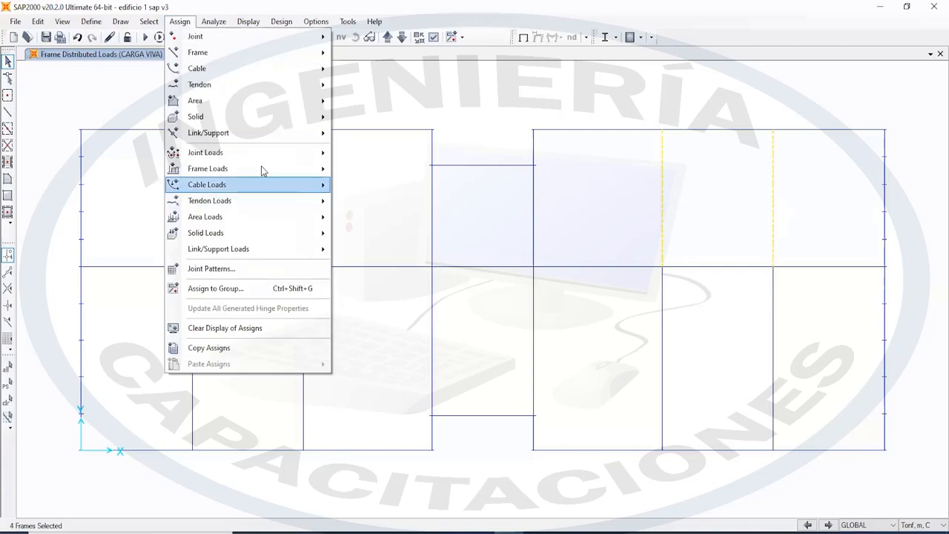
mouse_move(327, 169)
left_click(401, 206)
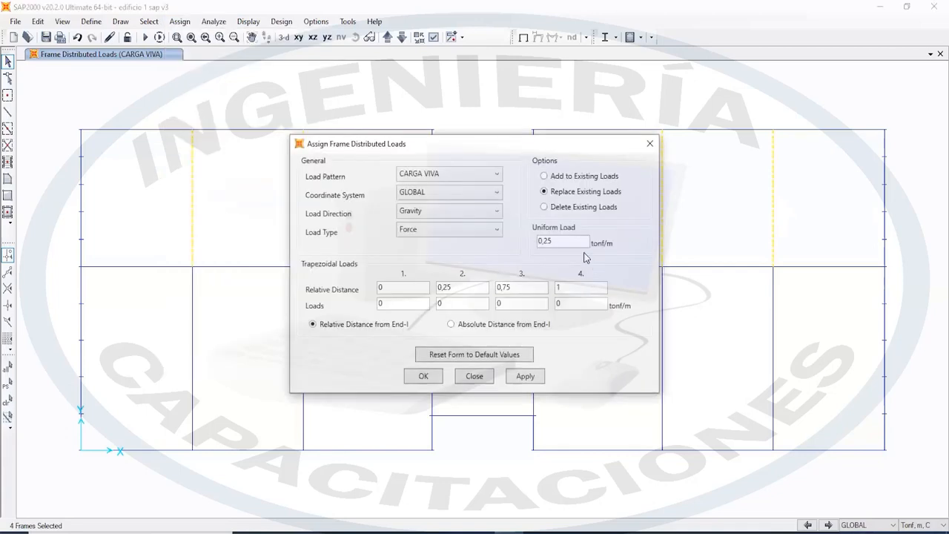
type(",43")
left_click(522, 376)
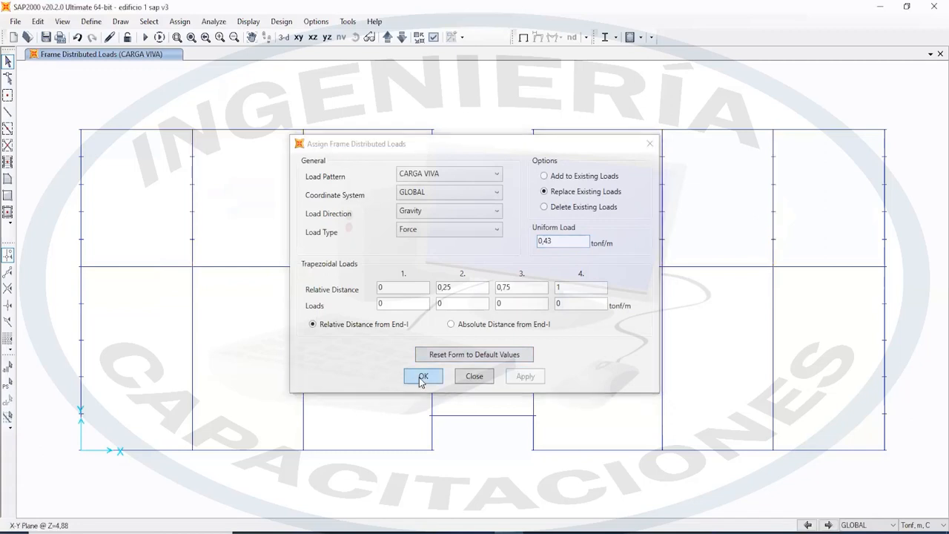
left_click(421, 377)
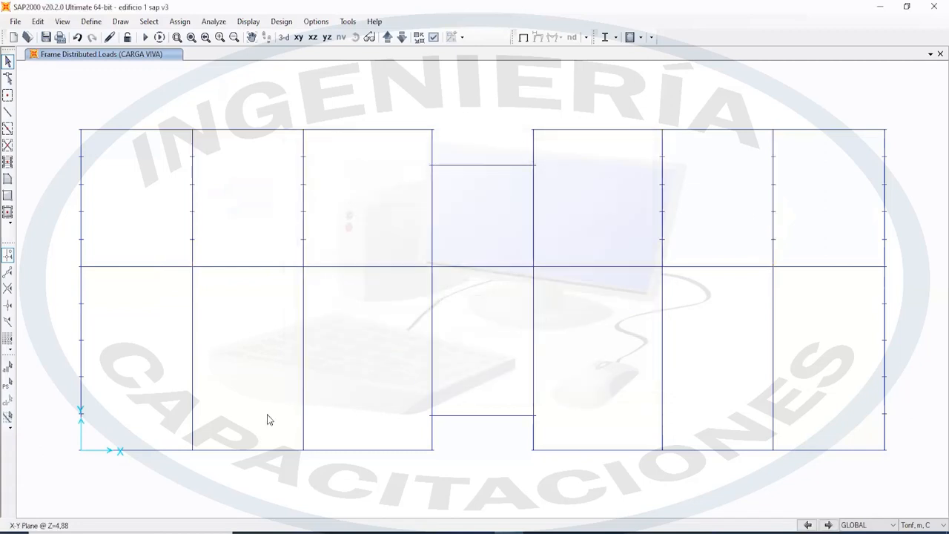
Check the AutoCAD plan, then in SAP2000 assign 0,52 tonf/m of CARGA VIVA to the axis 2, 3, 6 and 7 beams between B and C
key("alt+Tab")
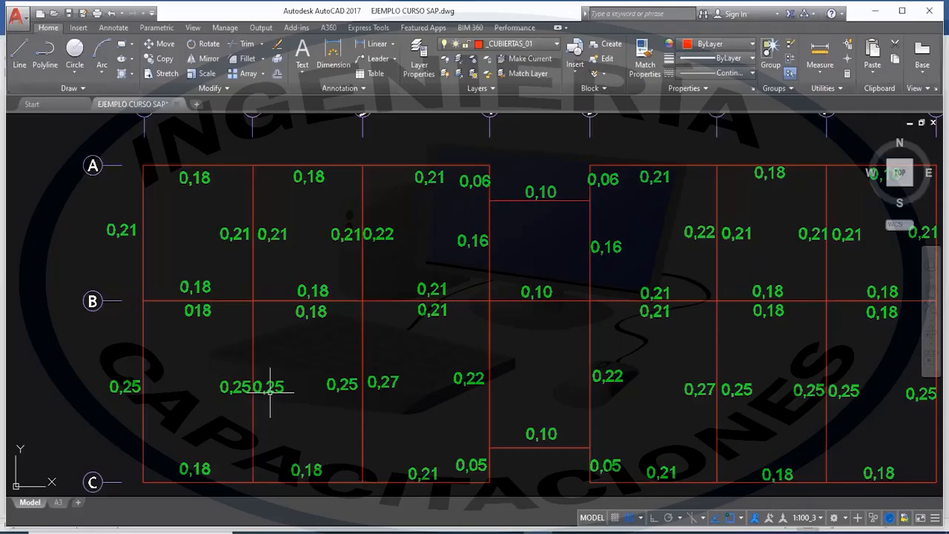
middle_click_drag(270, 392, 256, 340)
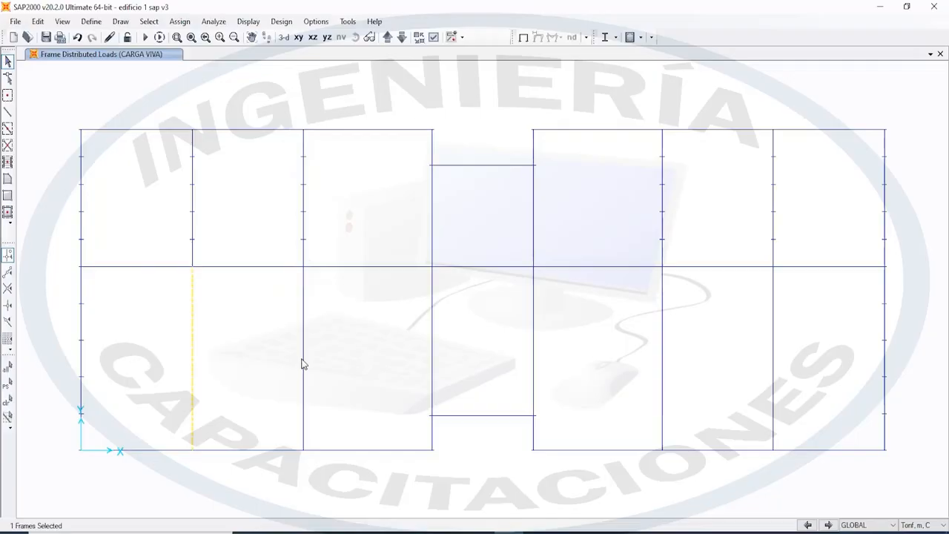
left_click(302, 363)
left_click(662, 357)
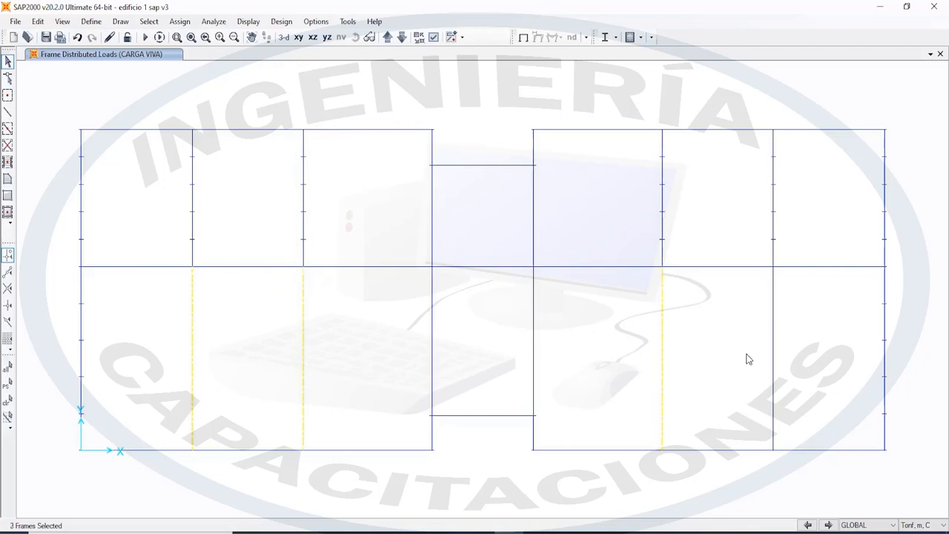
left_click(773, 359)
left_click(179, 21)
mouse_move(219, 168)
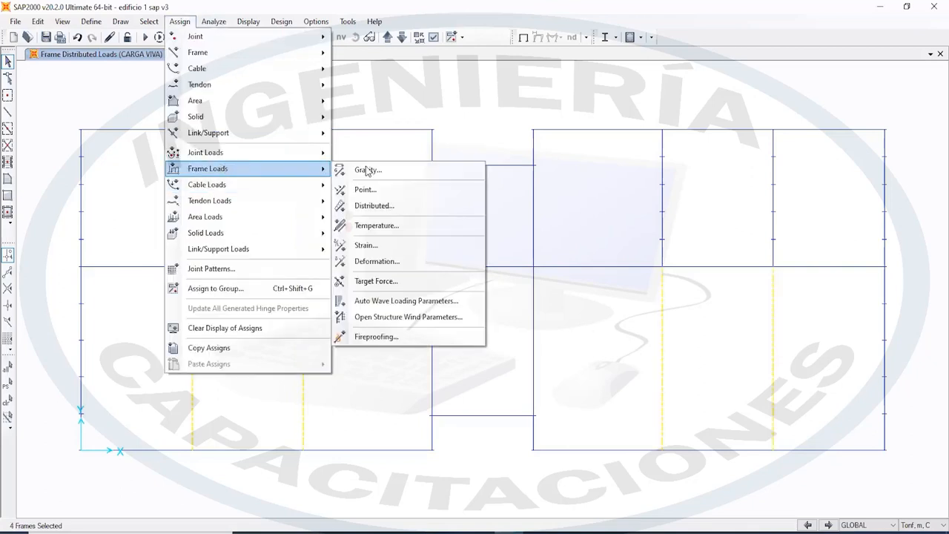
left_click(396, 207)
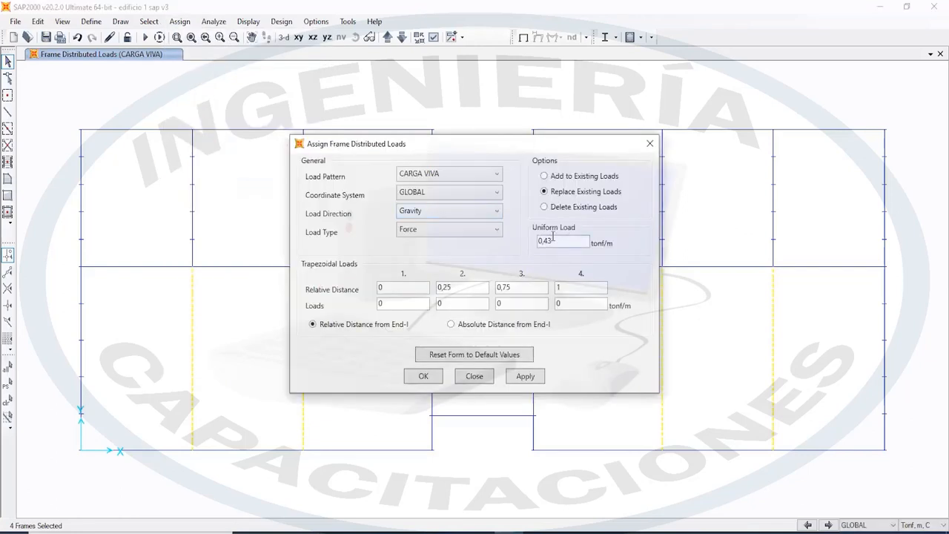
left_click(532, 377)
left_click(531, 378)
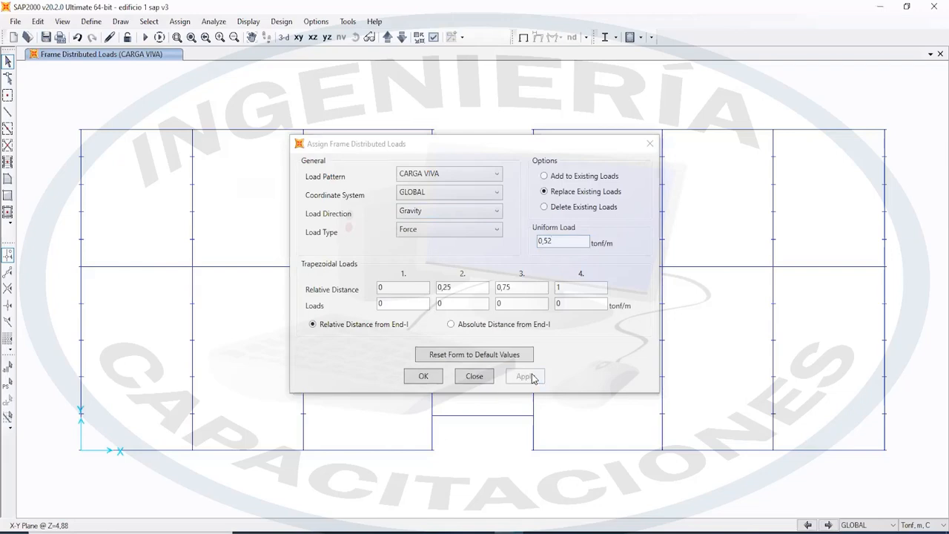
left_click(410, 377)
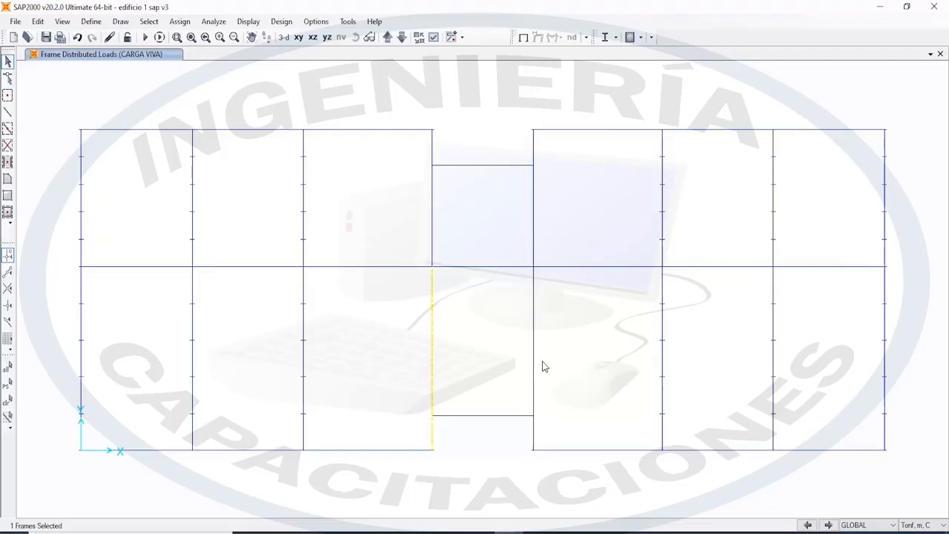
Assign a uniform CARGA VIVA load of 0,27 tonf/m to the axis 4 and 5 beams between axes B and C
left_click(533, 365)
left_click(179, 22)
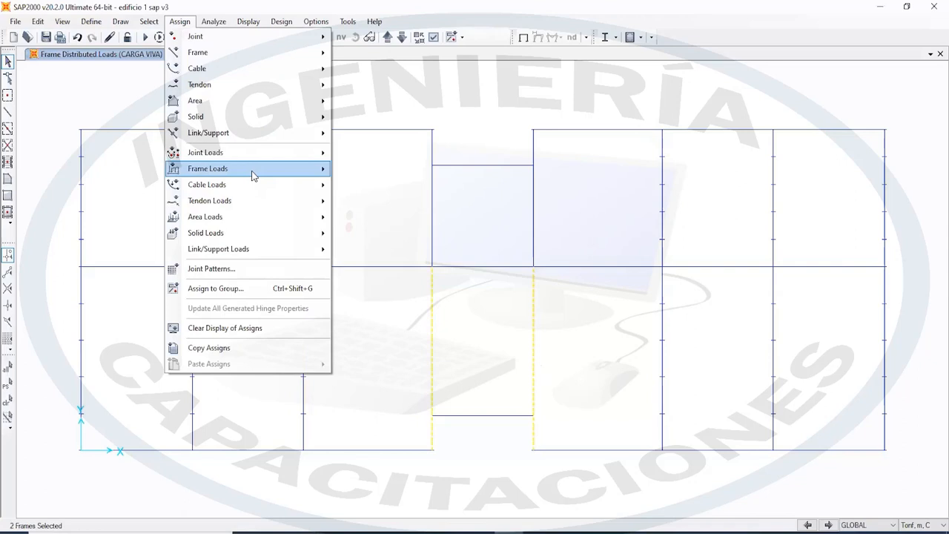
left_click(363, 201)
left_click(584, 242)
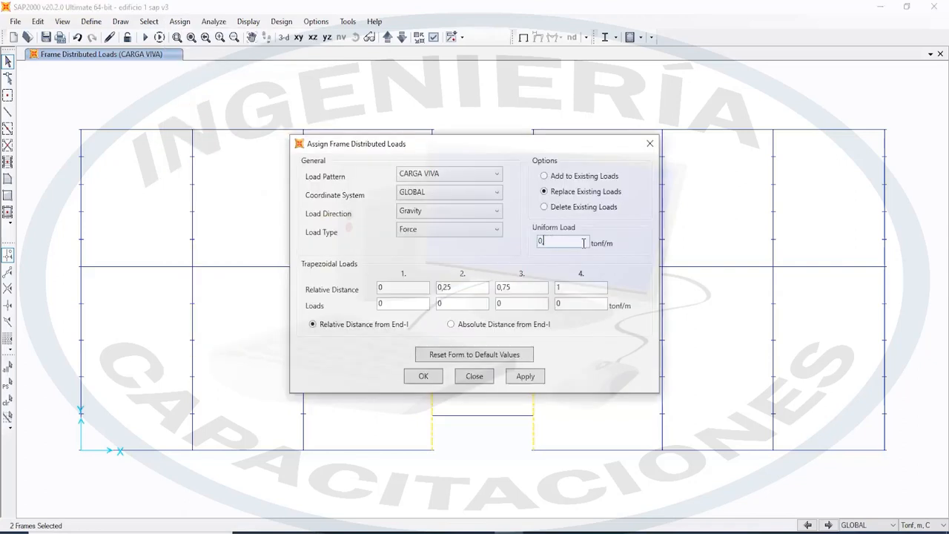
type(",27")
left_click(530, 382)
left_click(430, 379)
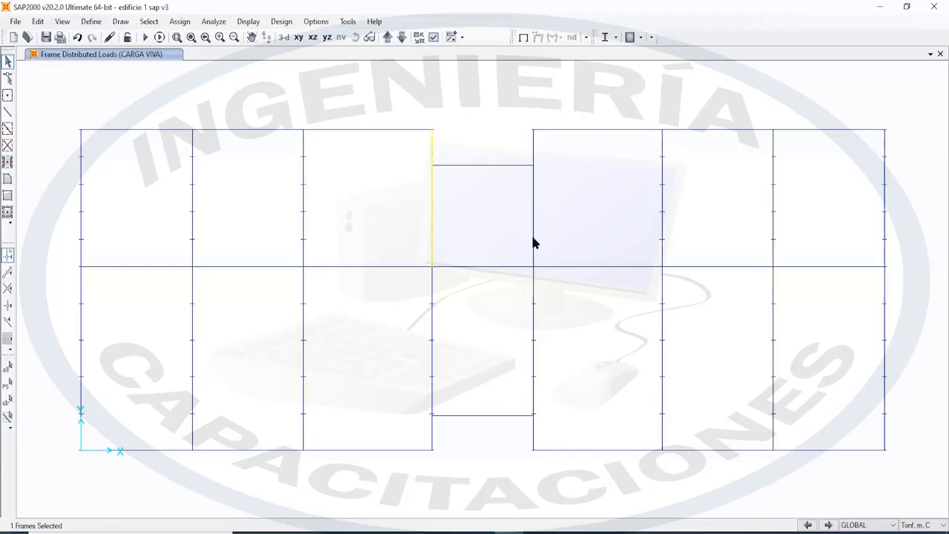
Assign a uniform CARGA VIVA load of 0,22 tonf/m to the axis 4 and 5 beams between axes A and B
left_click(533, 243)
left_click(180, 21)
mouse_move(247, 172)
left_click(373, 206)
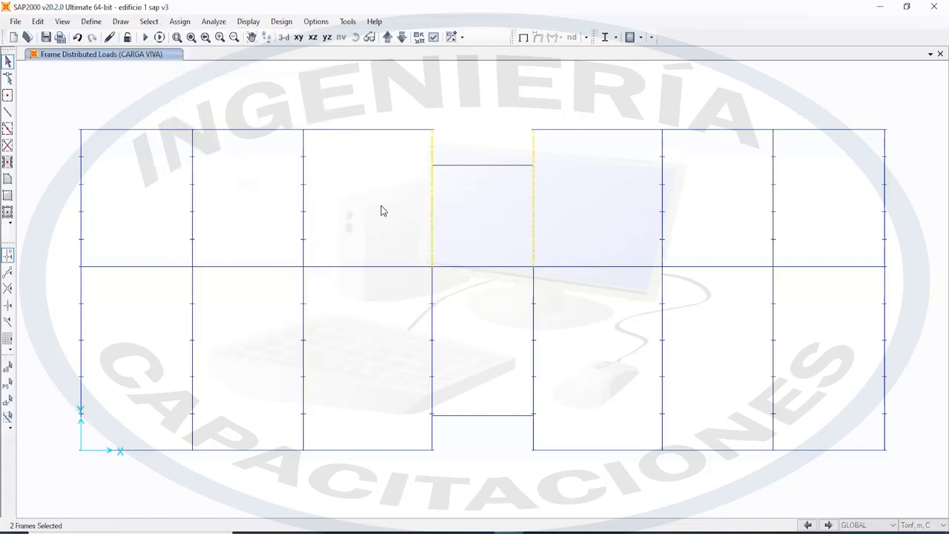
key("BackSpace")
type("22")
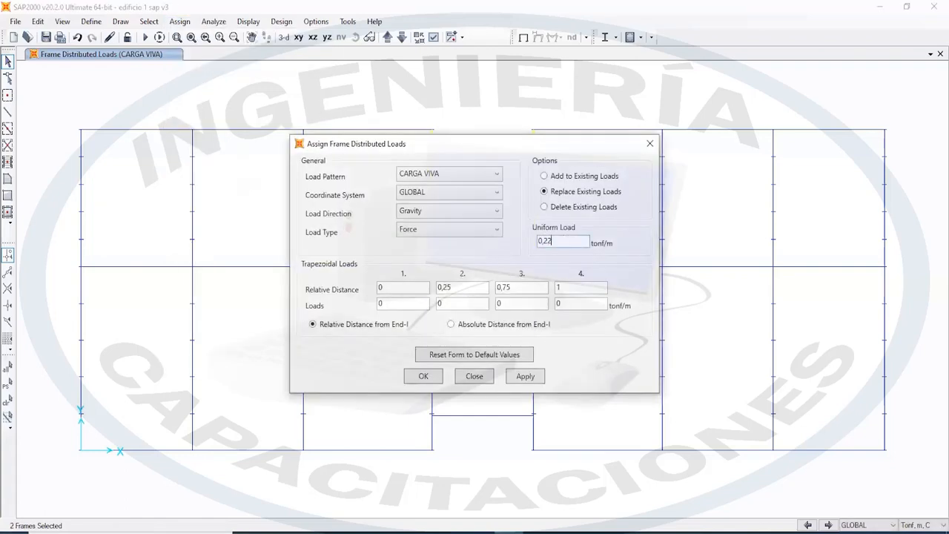
left_click(526, 376)
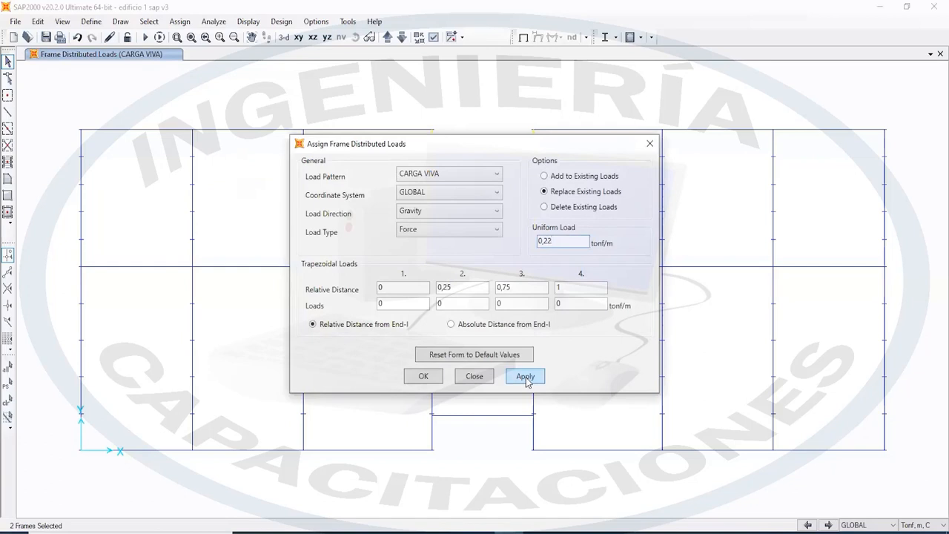
left_click(437, 379)
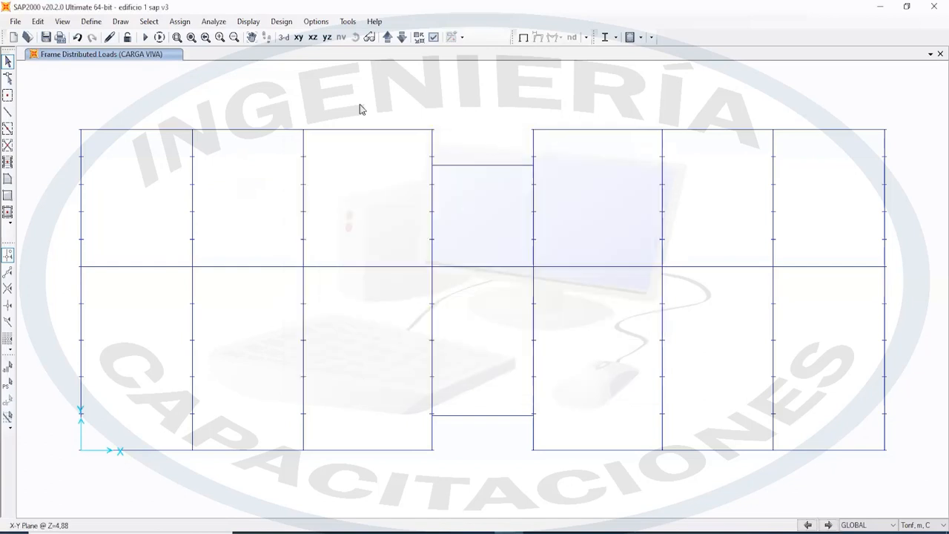
Check the loads assigned to the short beam between axes 4 and 5 near axis A, and examine the floor's live loads in 3-D
left_click(476, 166)
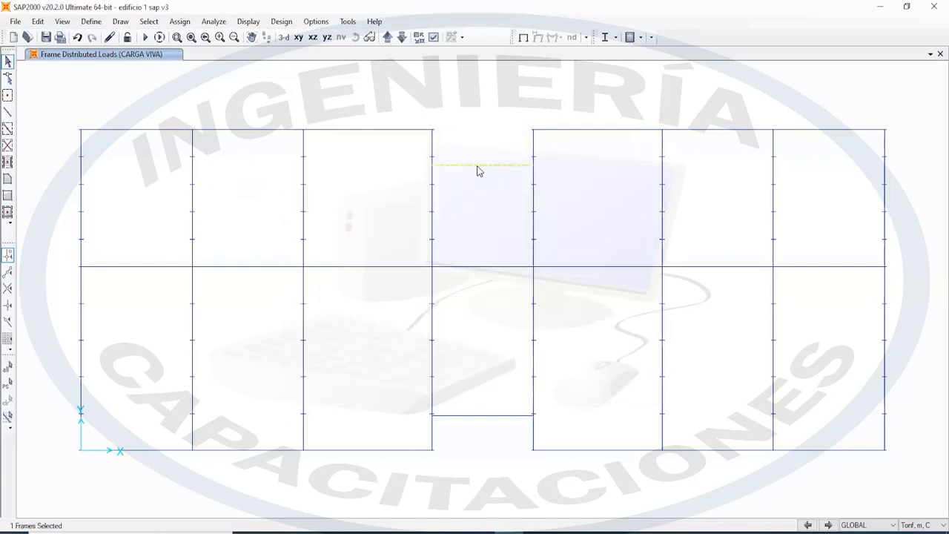
right_click(479, 169)
left_click(410, 139)
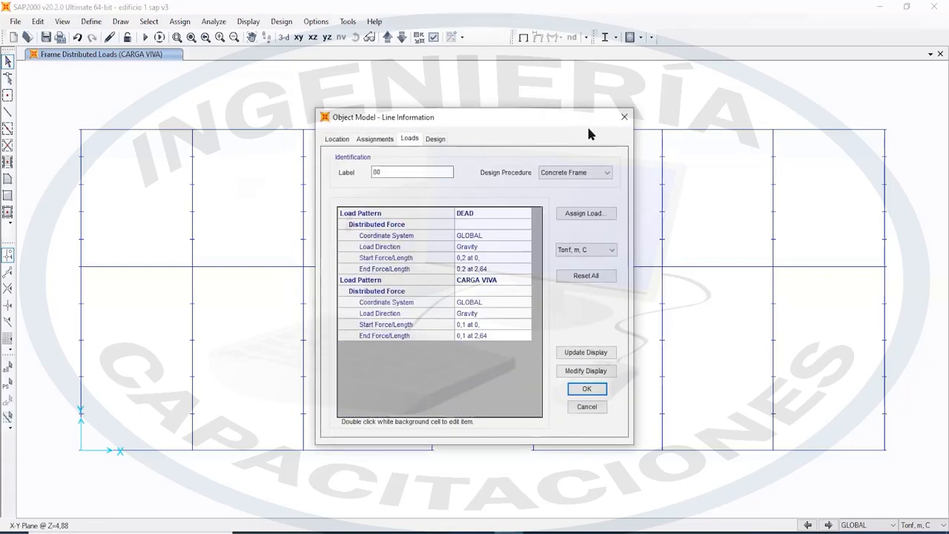
left_click(625, 119)
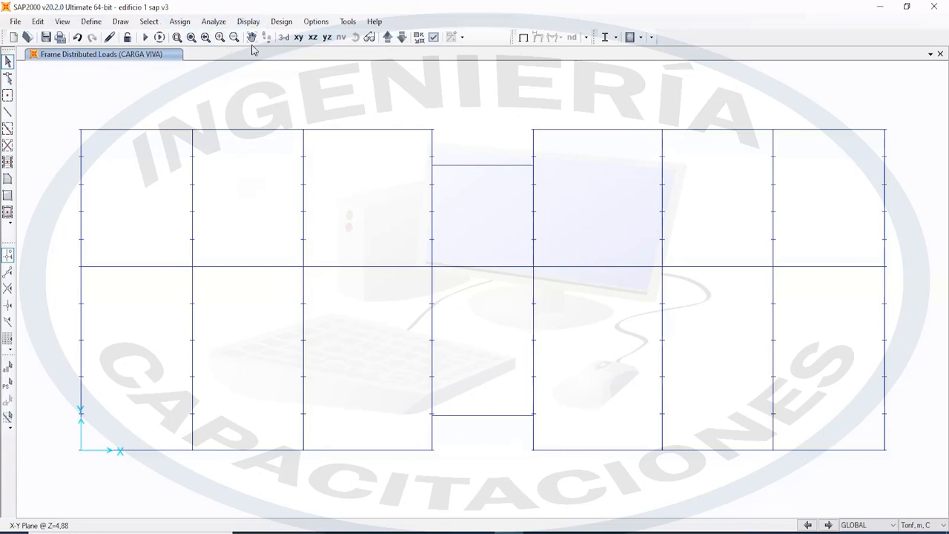
left_click(284, 37)
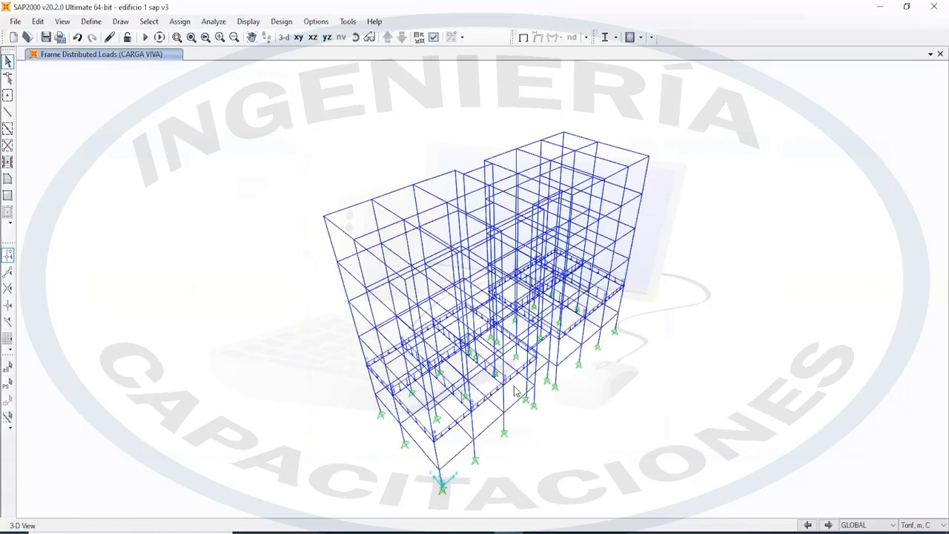
middle_click_drag(509, 332, 479, 285)
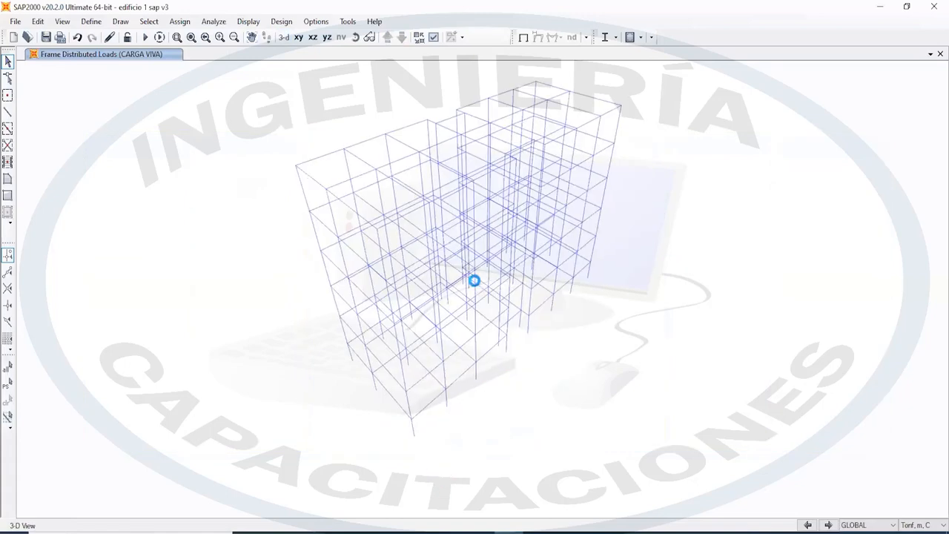
scroll(539, 294, "up", 5)
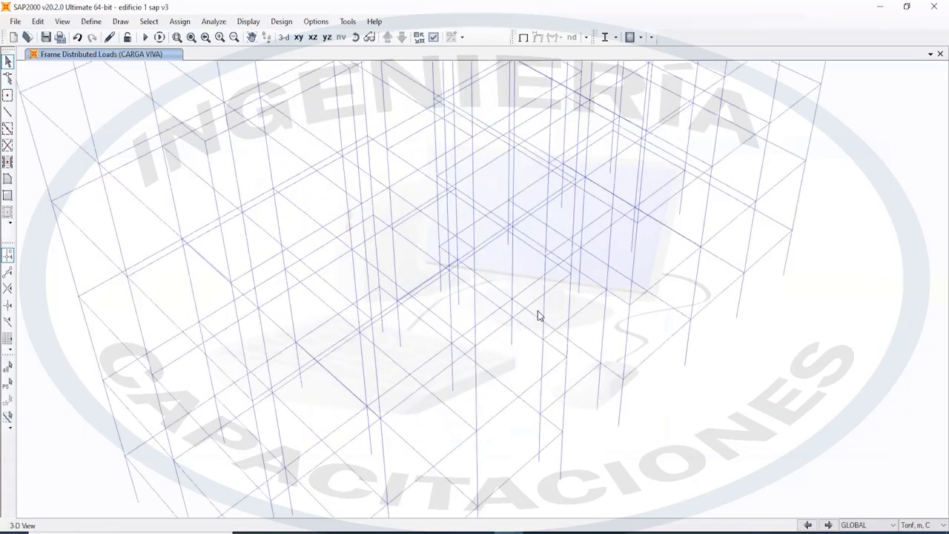
scroll(537, 313, "down", 2)
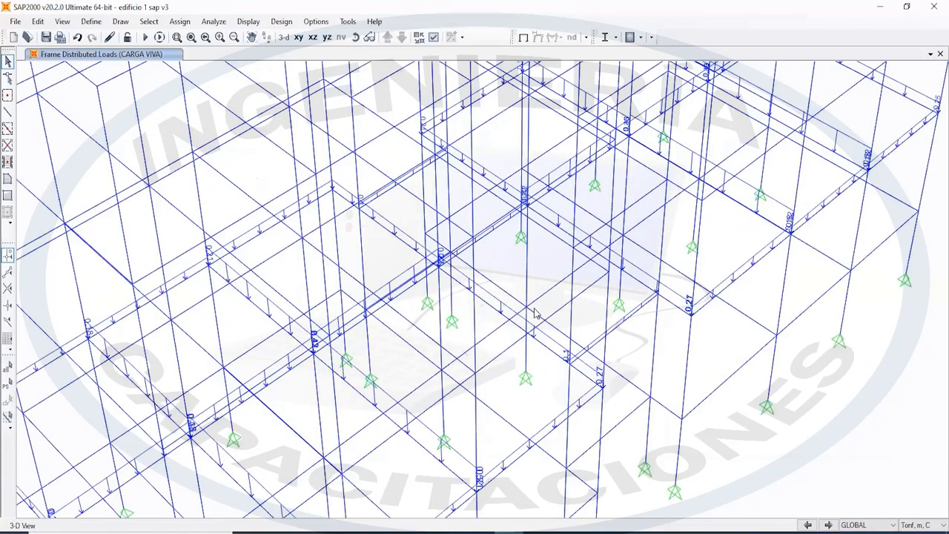
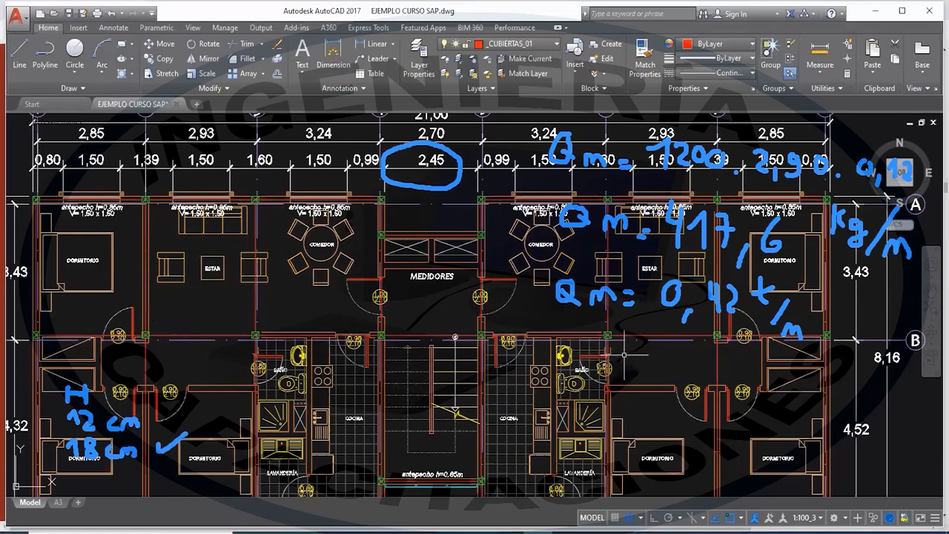
Examine the walls on the AutoCAD floor plan to identify which beams carry masonry
middle_click_drag(315, 401, 337, 348)
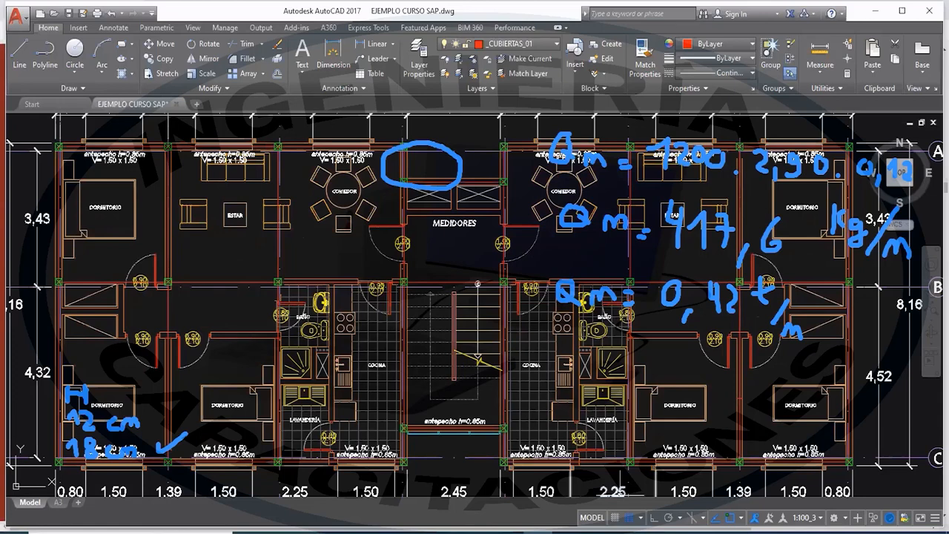
left_click(614, 132)
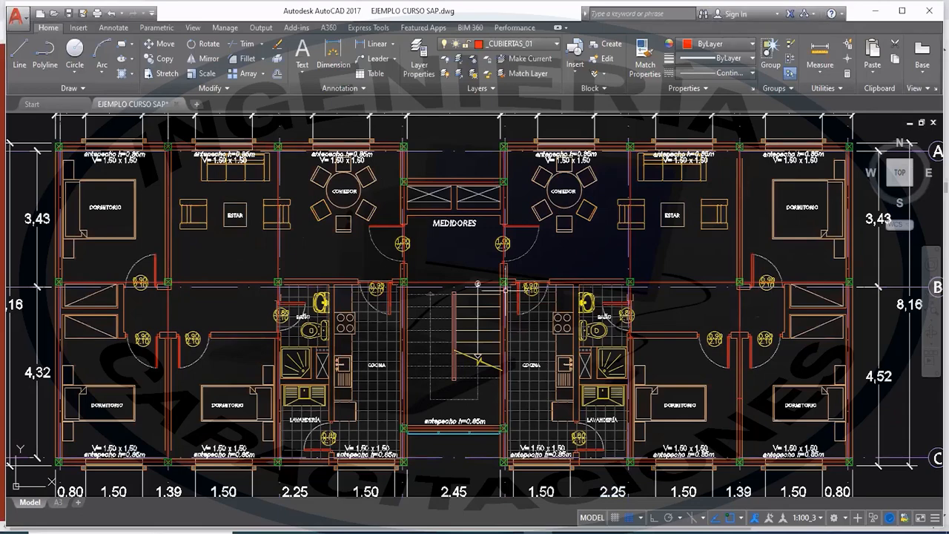
middle_click_drag(440, 301, 482, 302)
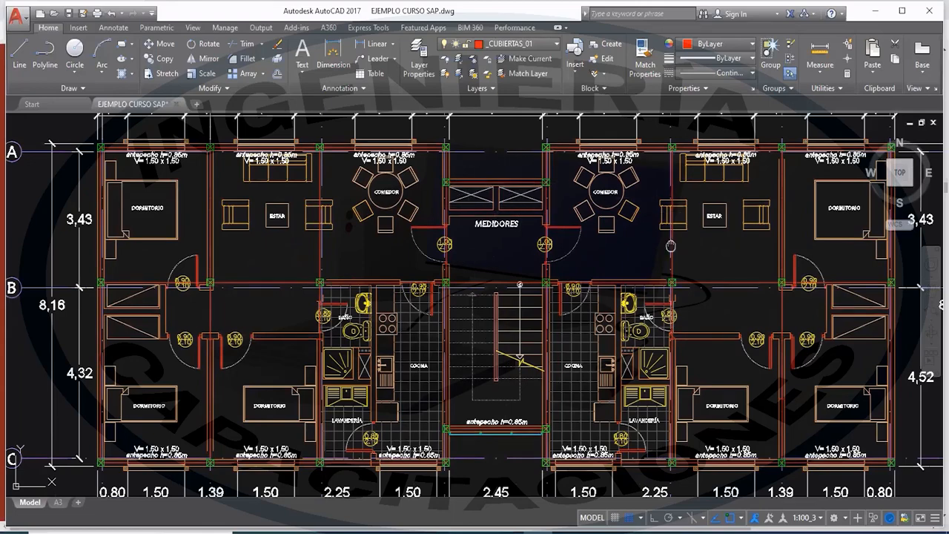
middle_click_drag(644, 195, 557, 190)
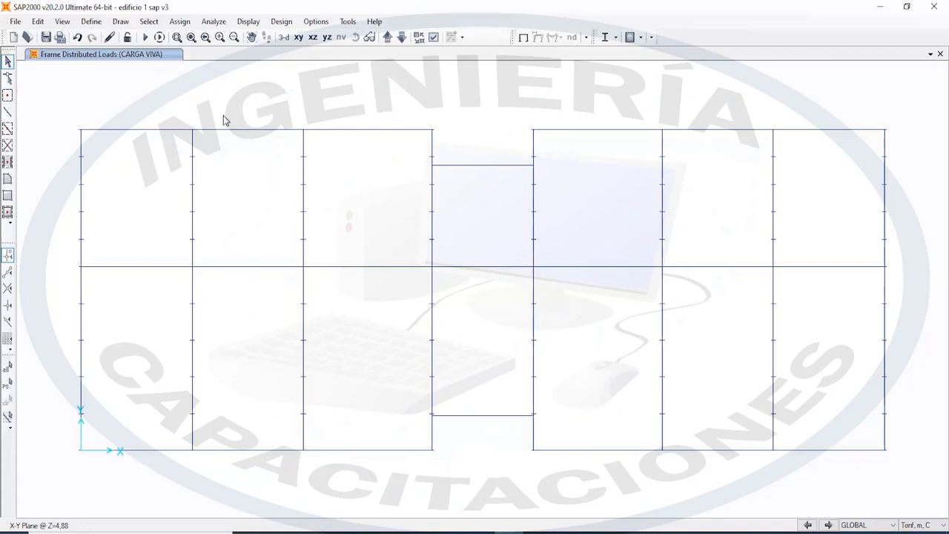
In SAP2000, select all Z=4,88 beams except axes 3 and 6 between A-B, axis B between 2-3, 4-5 and 6-7, and the short 4-5 beam near A
left_click(81, 198)
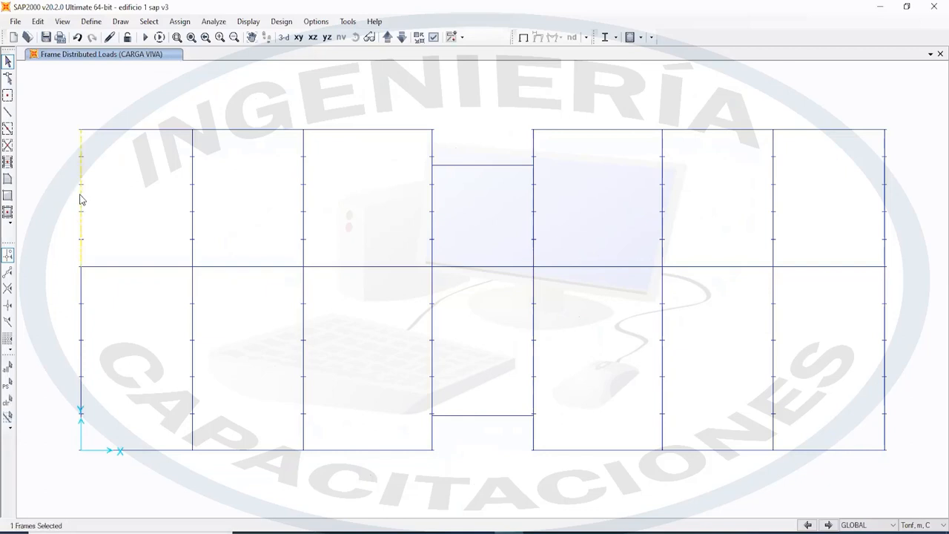
left_click(154, 129)
left_click(81, 361)
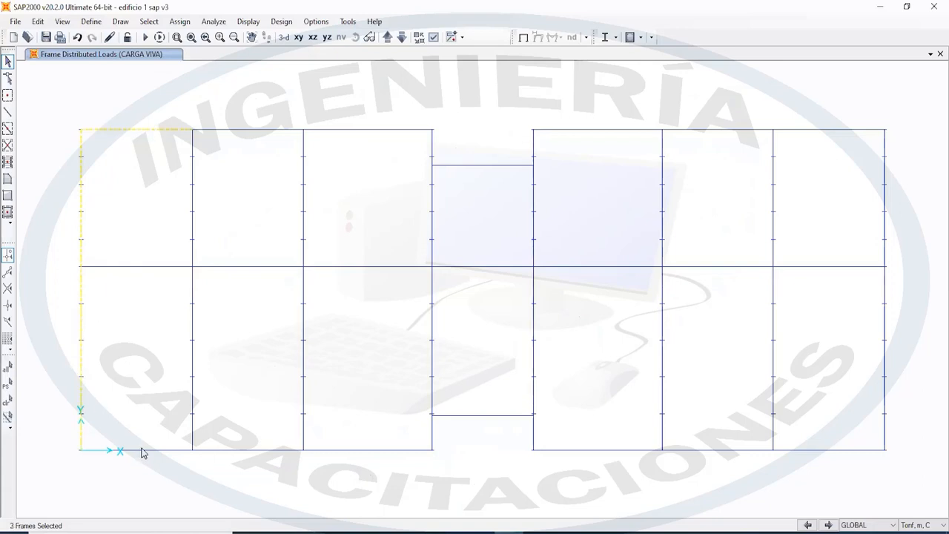
left_click(164, 450)
left_click_drag(53, 92, 931, 487)
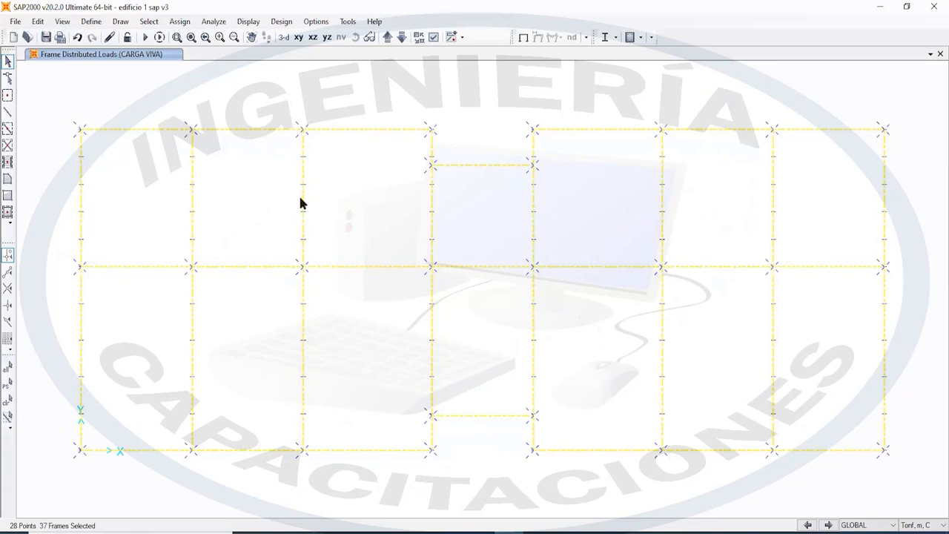
left_click(304, 210)
left_click(257, 266)
left_click(664, 227)
left_click(693, 268)
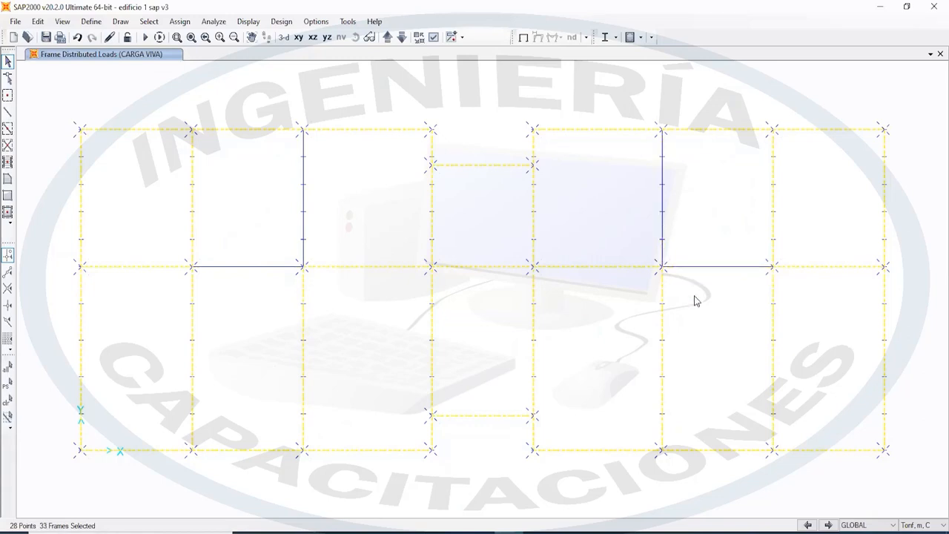
key("alt+Tab")
left_click(469, 267)
left_click(476, 166)
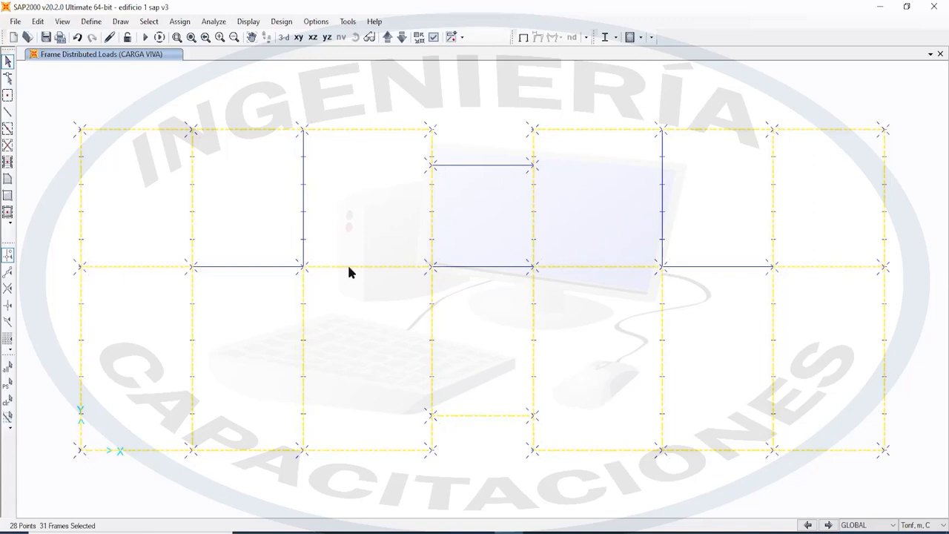
Try to assign a uniform DEAD load of 0,42 tonf/m to the selected beams, replacing their existing loads
left_click(179, 22)
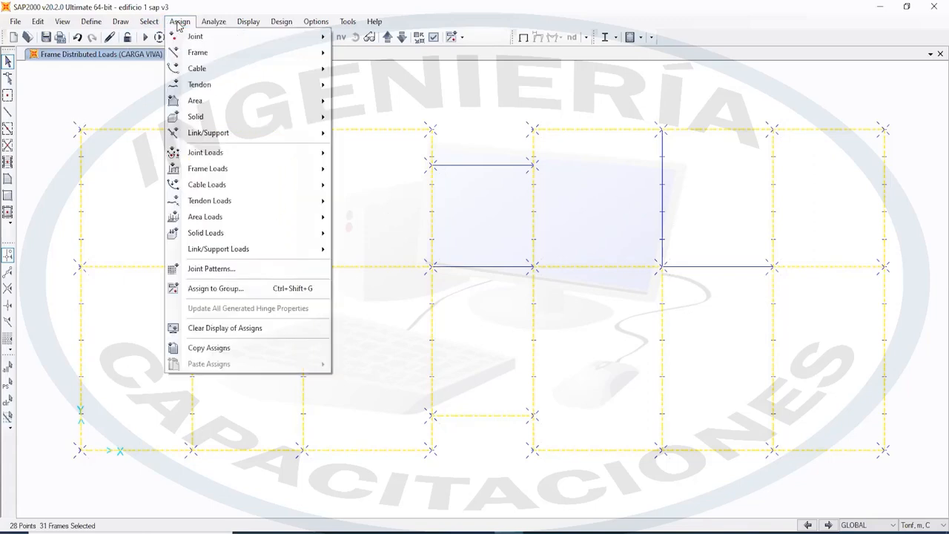
mouse_move(272, 175)
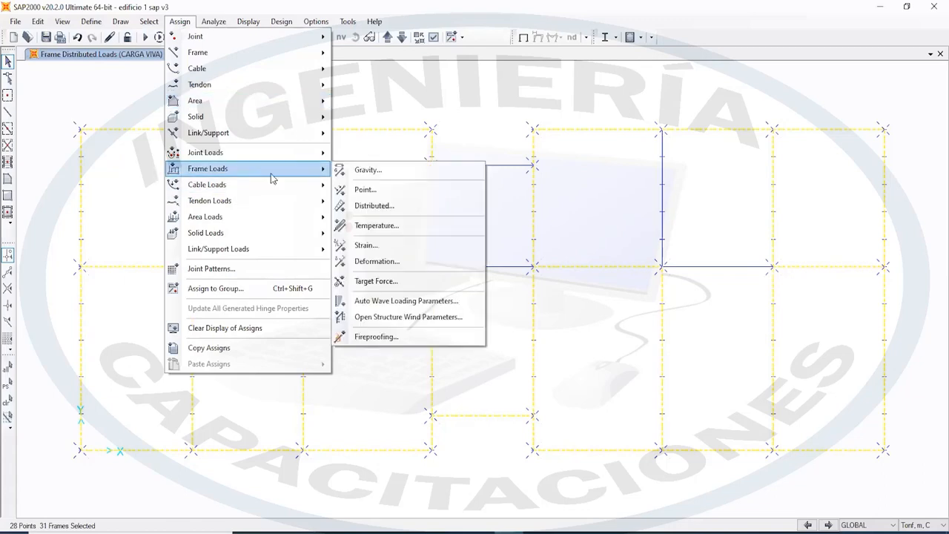
left_click(410, 206)
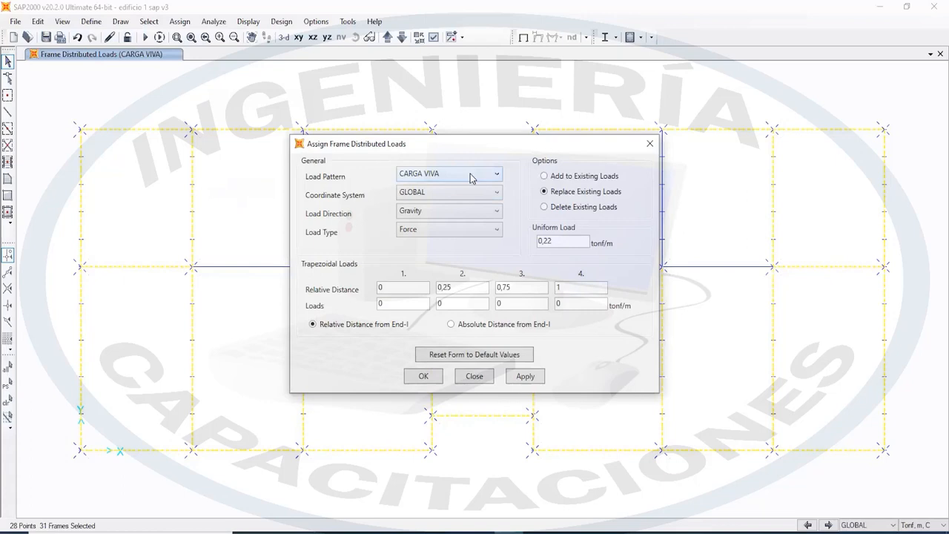
left_click(470, 175)
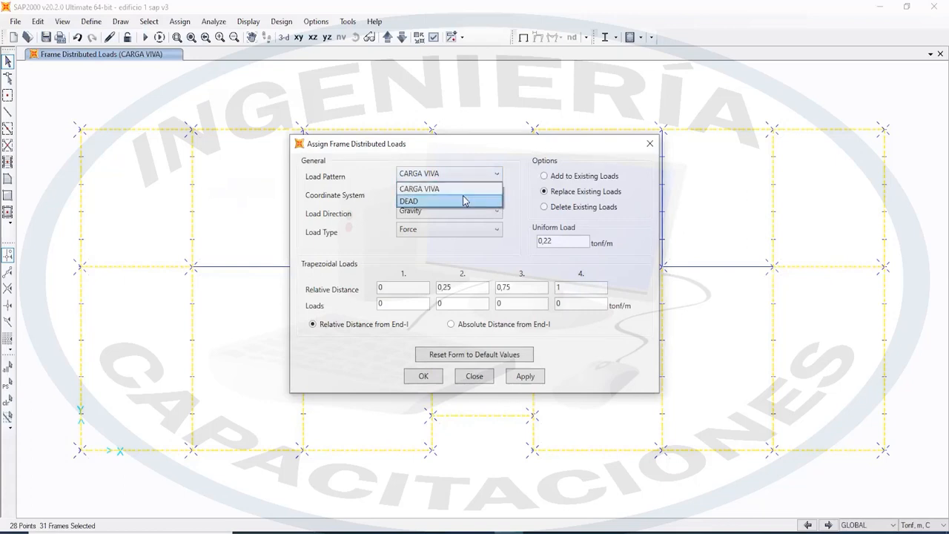
left_click(462, 196)
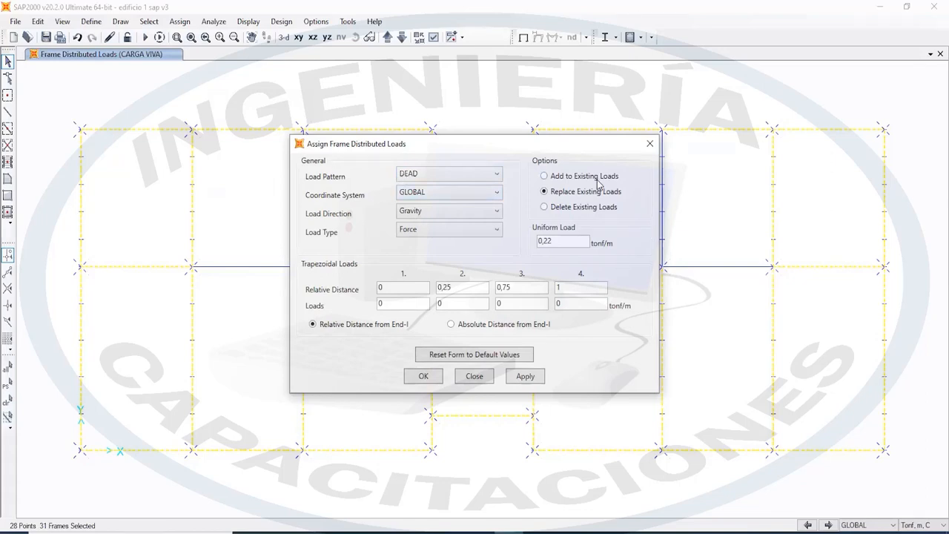
left_click_drag(564, 245, 537, 241)
type("0,4")
left_click(526, 376)
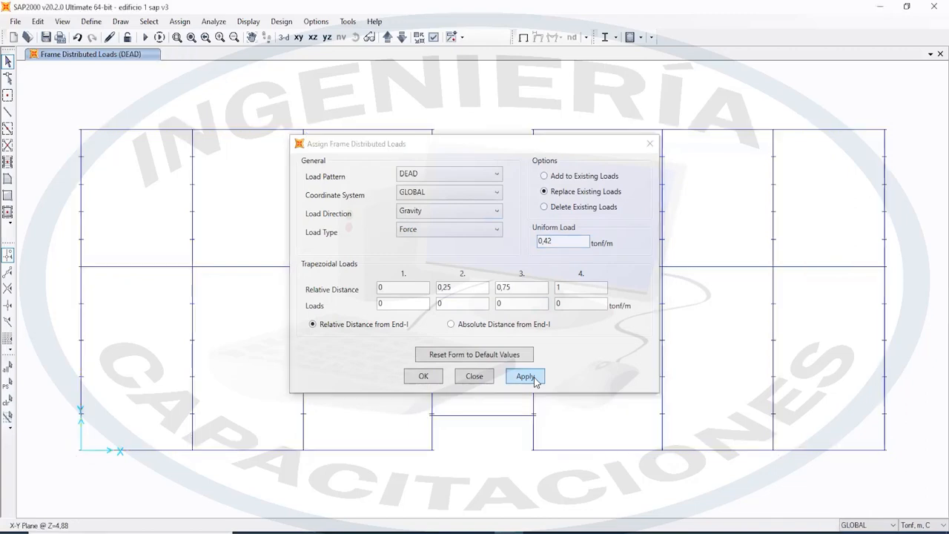
left_click(434, 376)
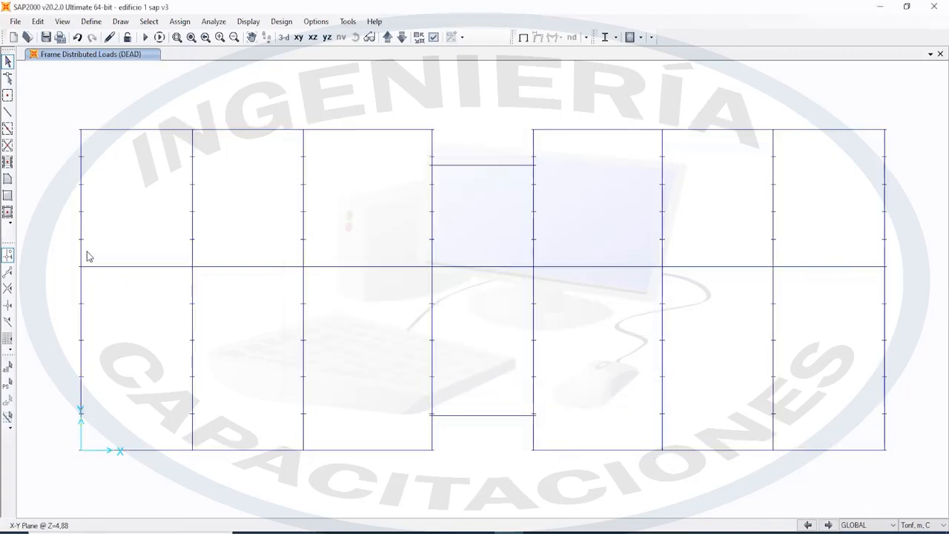
Check the loads on the axis 1 beam between axes A and B, and undo the DEAD load assignment
left_click(82, 242)
right_click(82, 242)
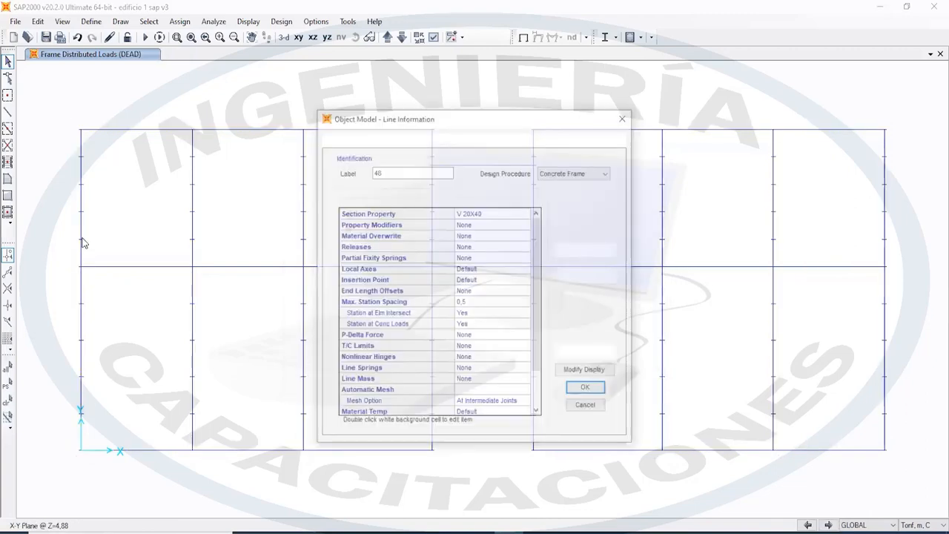
left_click(409, 139)
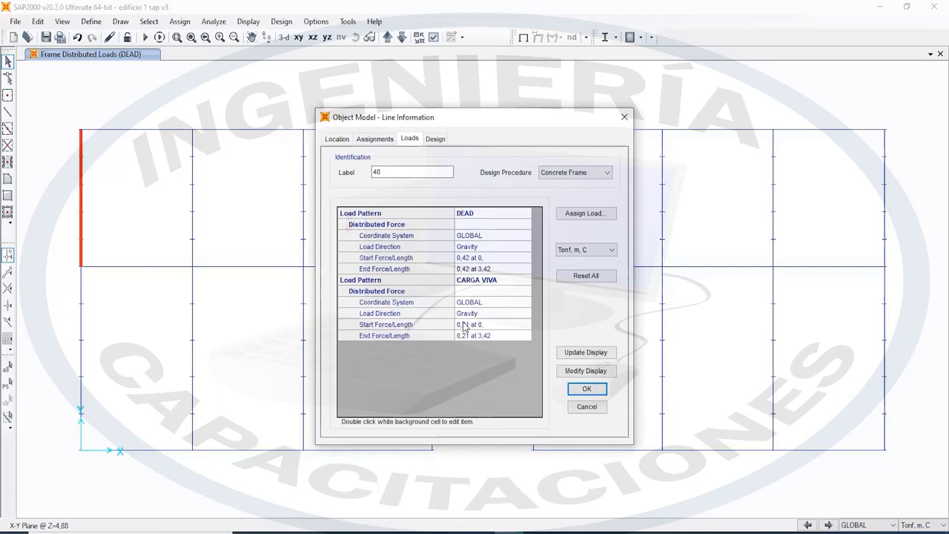
left_click(624, 116)
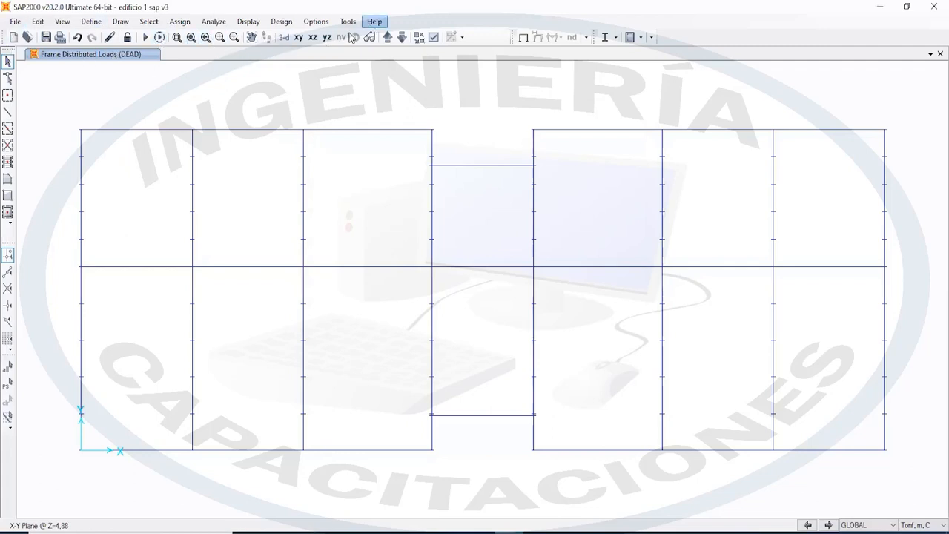
left_click(78, 37)
Check the loads on the axis 1 and axis 2 beams between axes A and B
left_click(82, 167)
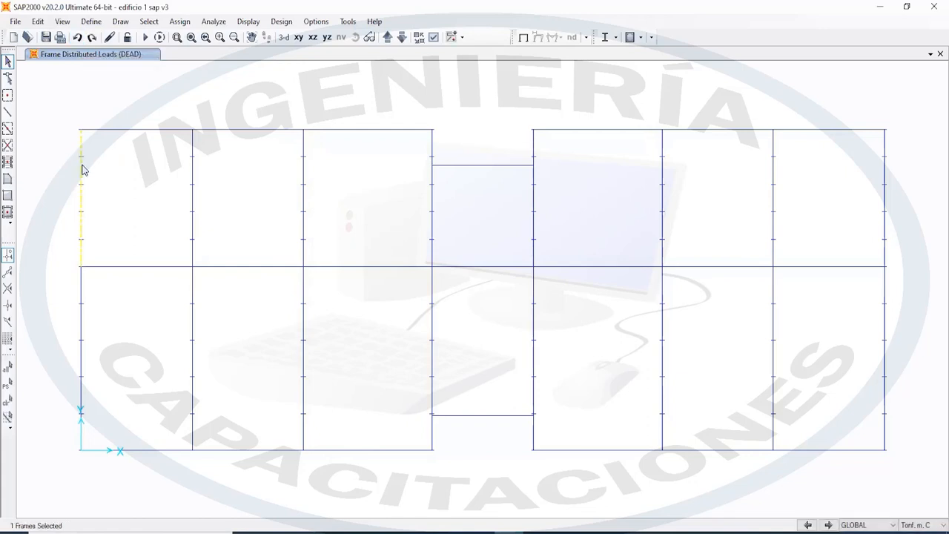
right_click(83, 168)
left_click(409, 138)
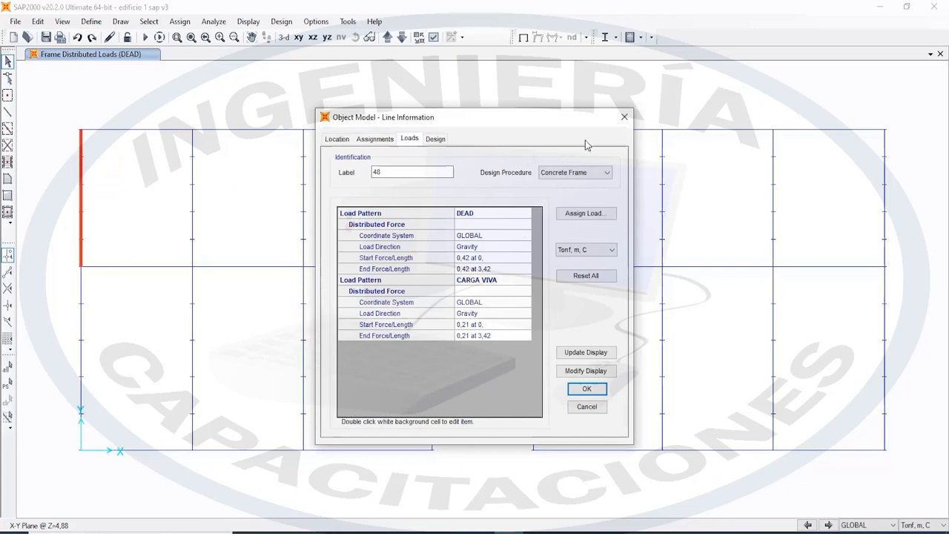
left_click(623, 118)
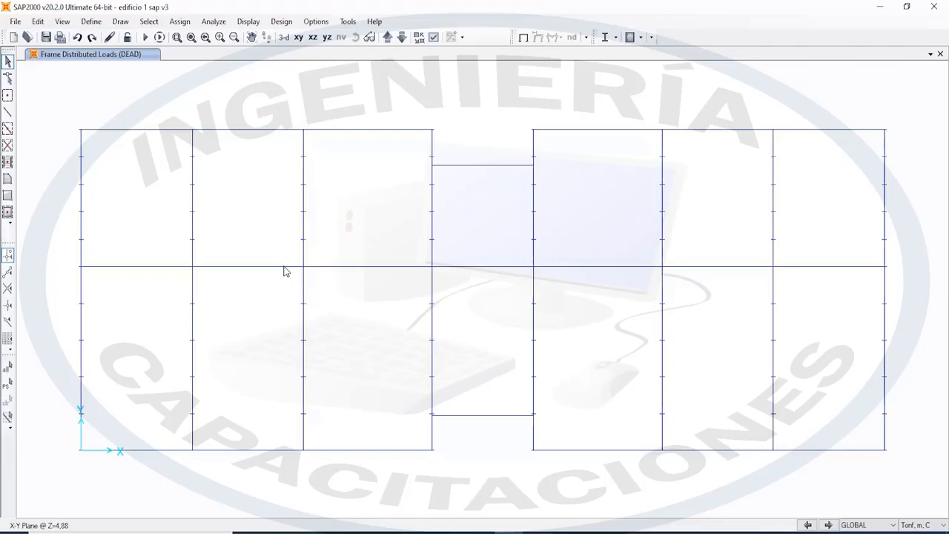
left_click(192, 215)
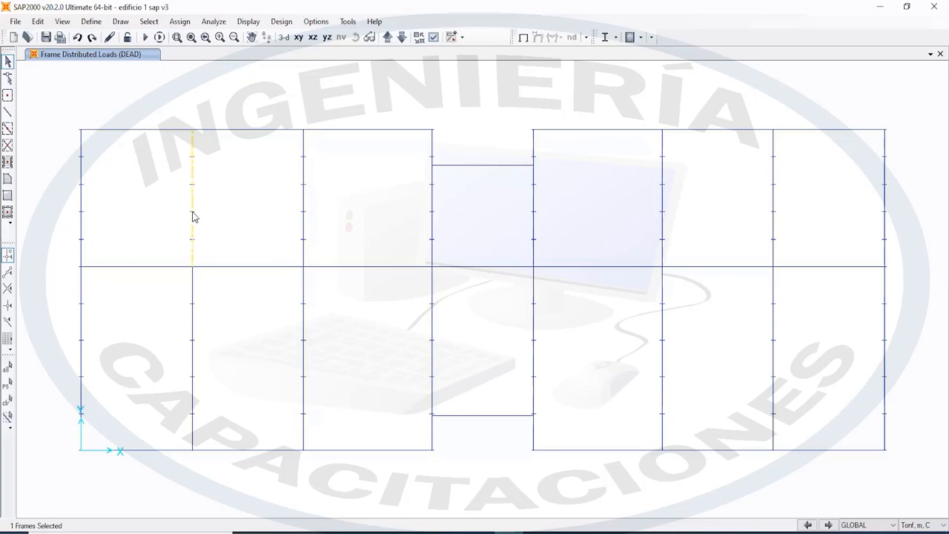
right_click(192, 215)
left_click(410, 139)
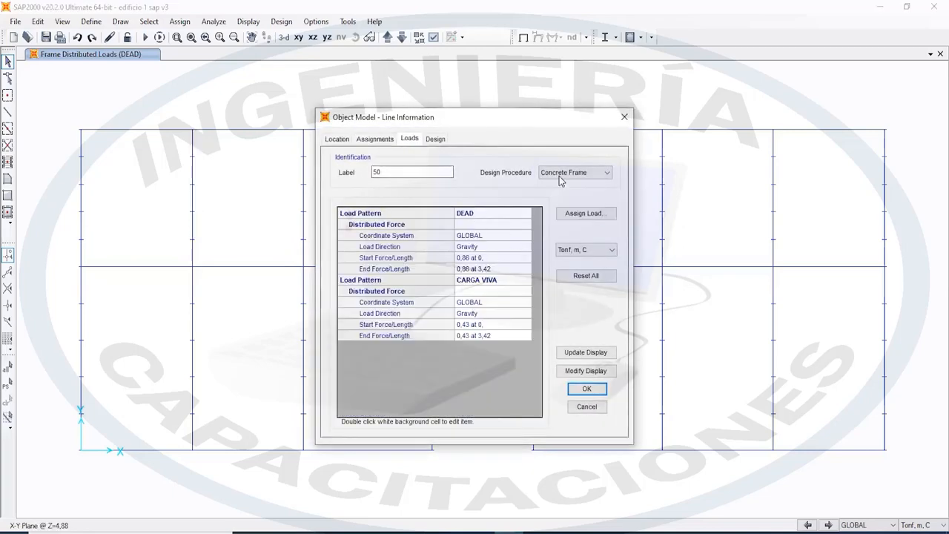
left_click(623, 119)
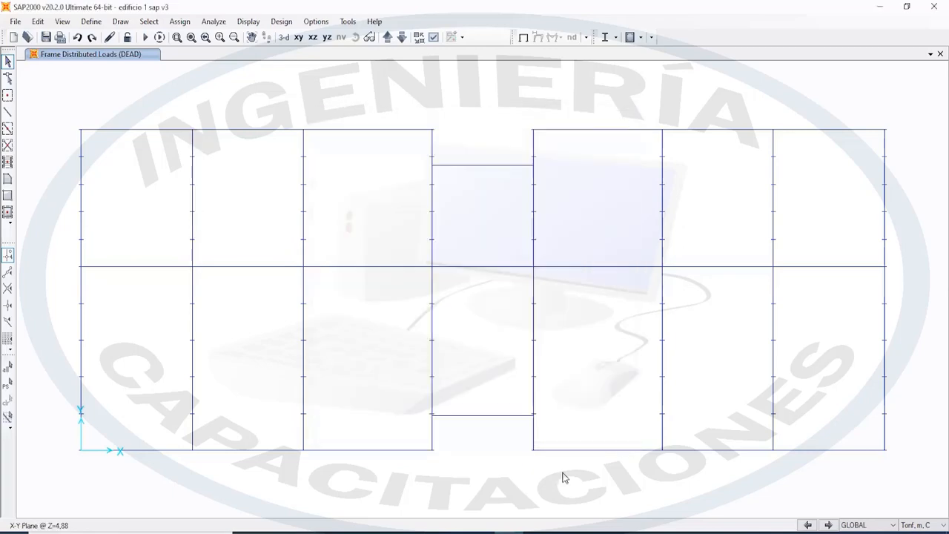
Switch to AutoCAD and examine the beam values on the CARGA MUERTA O PESO PROPIO plan
key("alt+Tab")
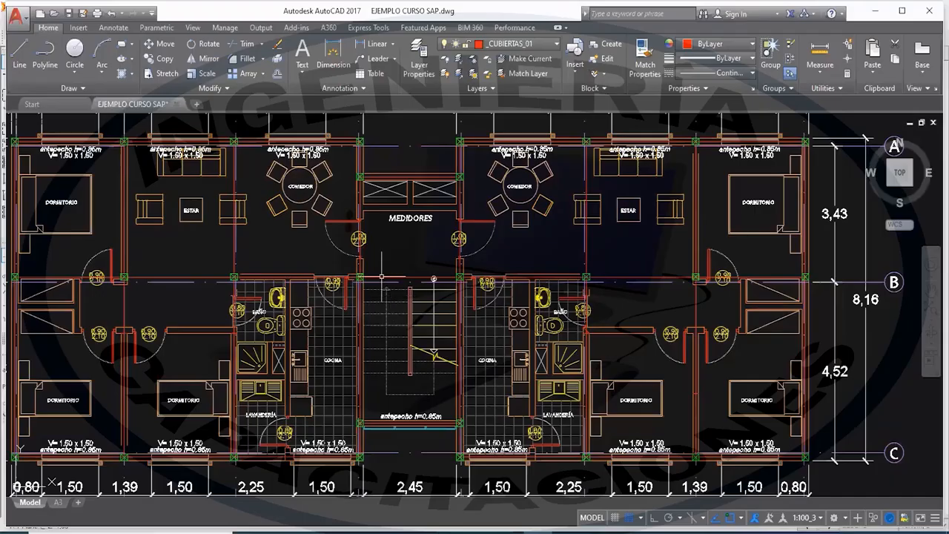
scroll(382, 276, "down", 6)
middle_click_drag(70, 251, 412, 170)
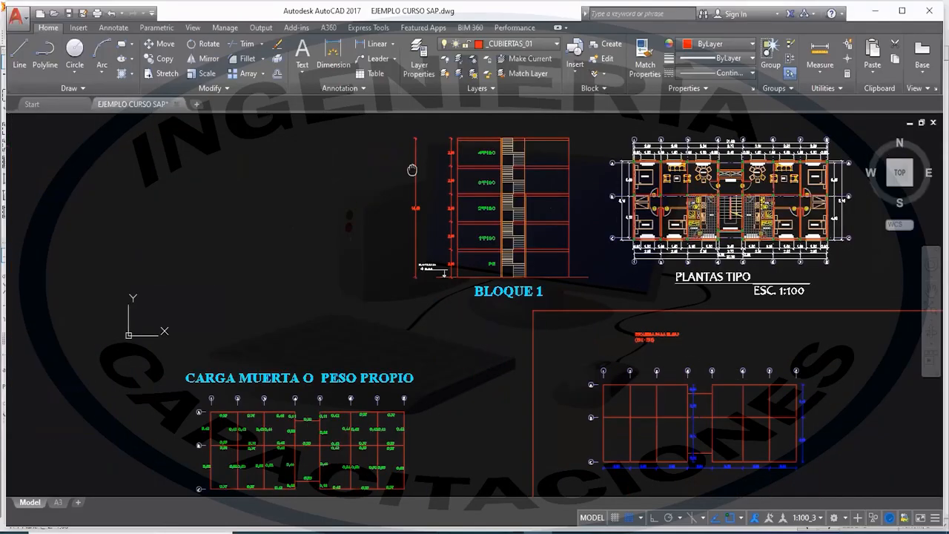
scroll(183, 473, "up", 2)
middle_click_drag(504, 409, 593, 275)
scroll(593, 276, "up", 2)
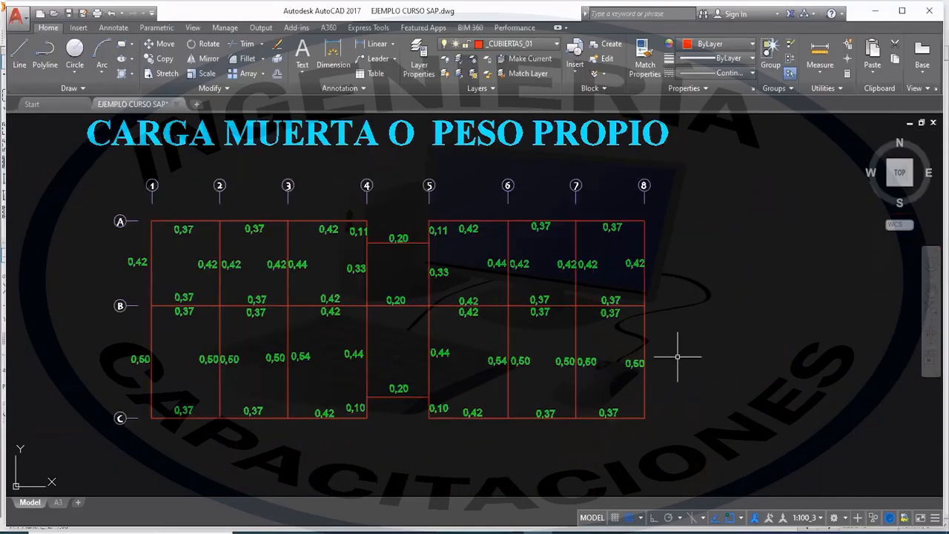
In SAP2000, reselect all Z=4,88 beams except axes 3 and 6 between A-B, axis B between 2-3, 4-5 and 6-7, and the short 4-5 beam near A
left_click(509, 532)
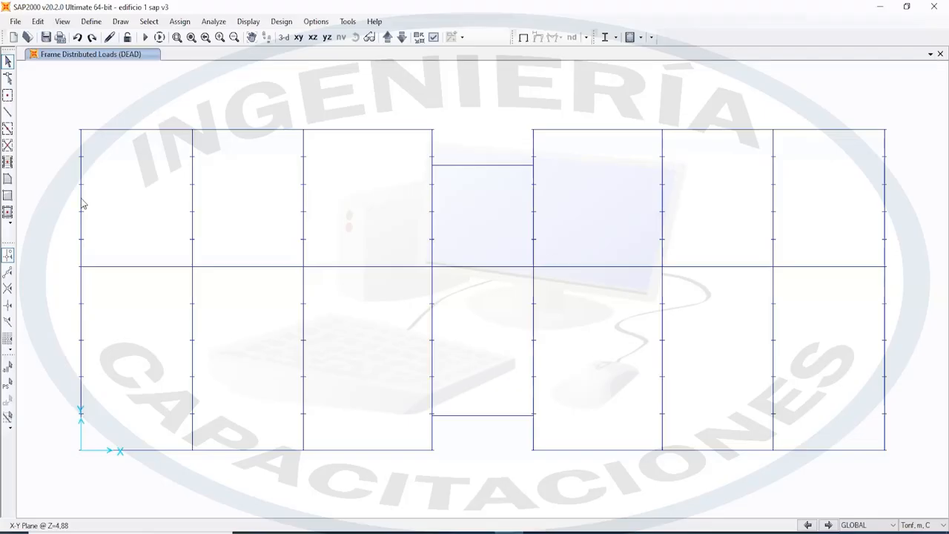
left_click_drag(59, 108, 903, 472)
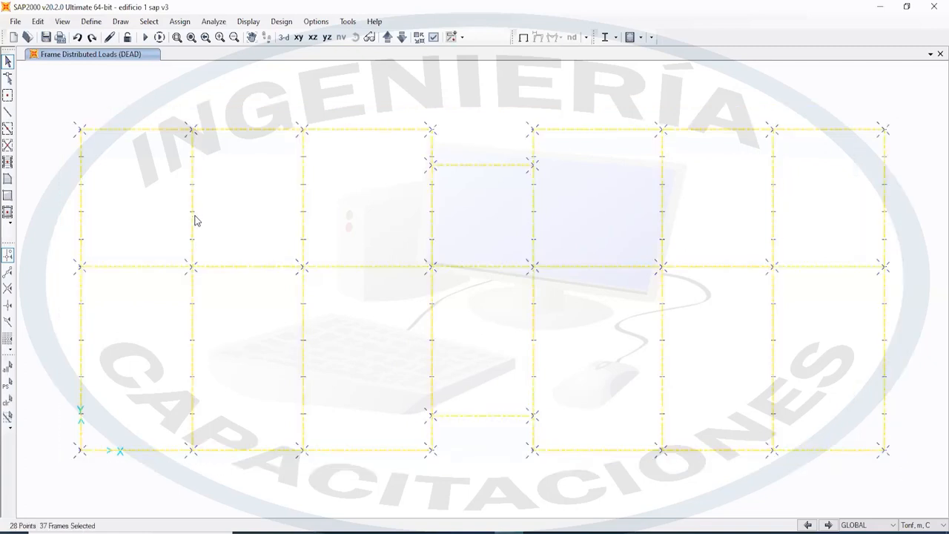
left_click(303, 219)
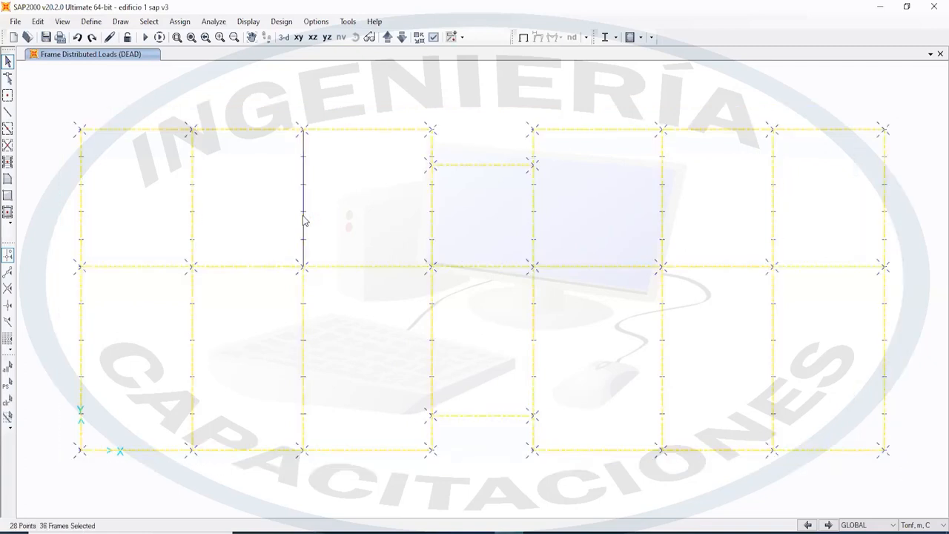
left_click(277, 266)
left_click(458, 266)
left_click(663, 230)
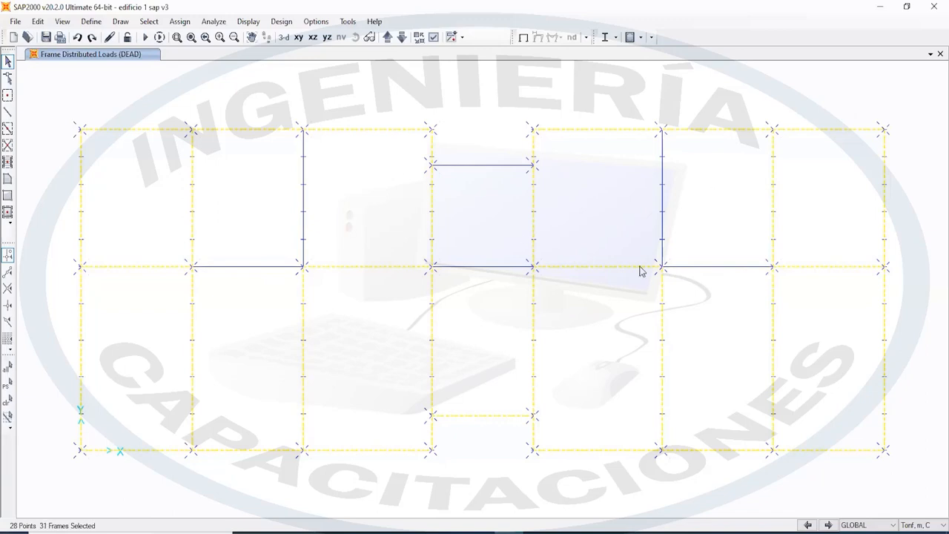
Assign a uniform DEAD load of 0,42 tonf/m to the selected beams, adding it to their existing loads
left_click(180, 21)
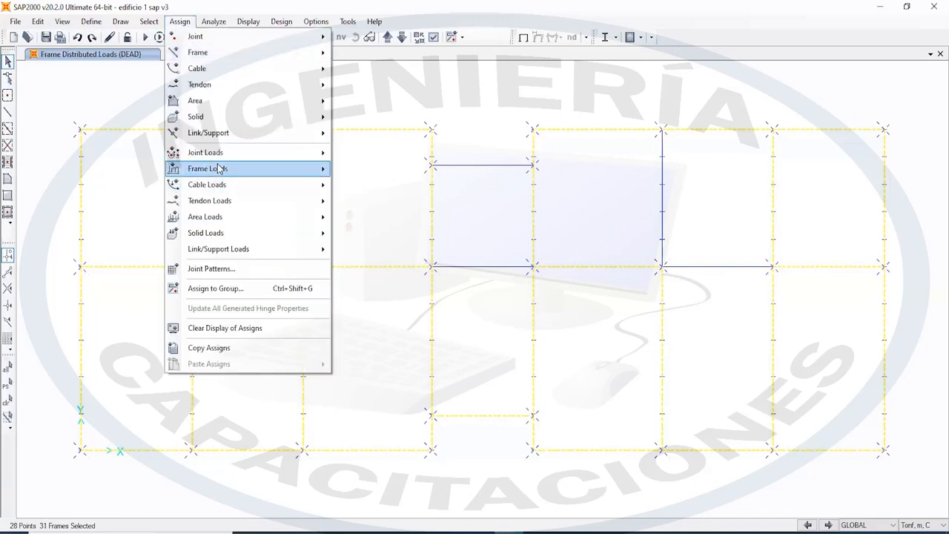
mouse_move(244, 167)
left_click(443, 205)
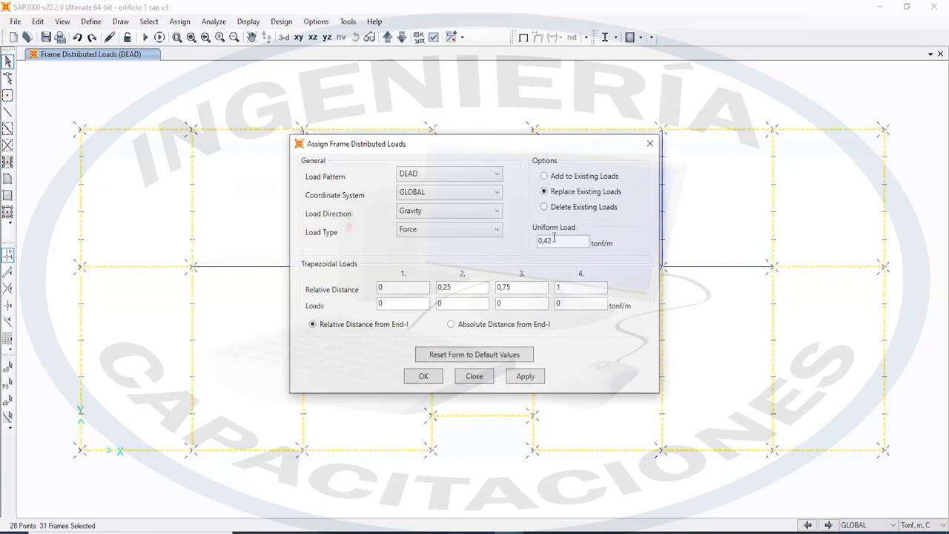
left_click(548, 177)
left_click(469, 176)
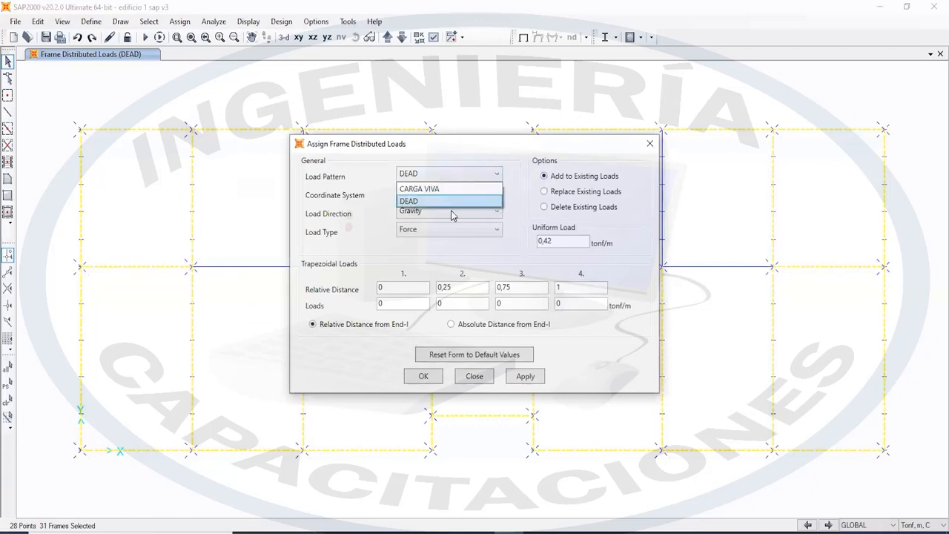
left_click(452, 201)
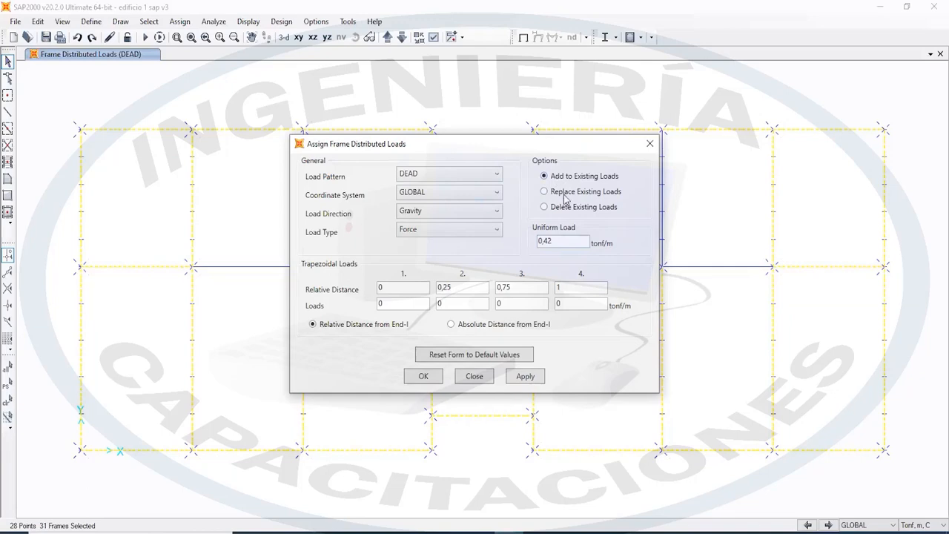
left_click(526, 378)
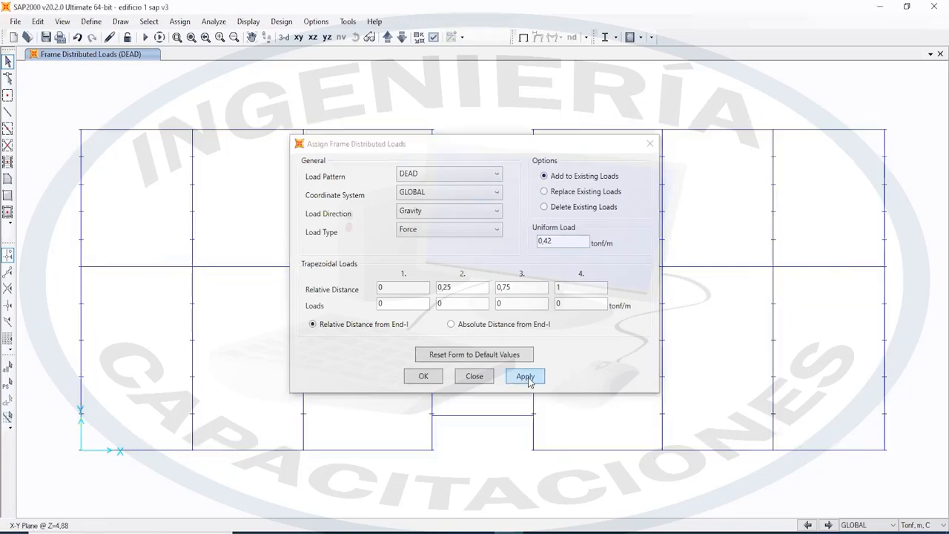
left_click(430, 379)
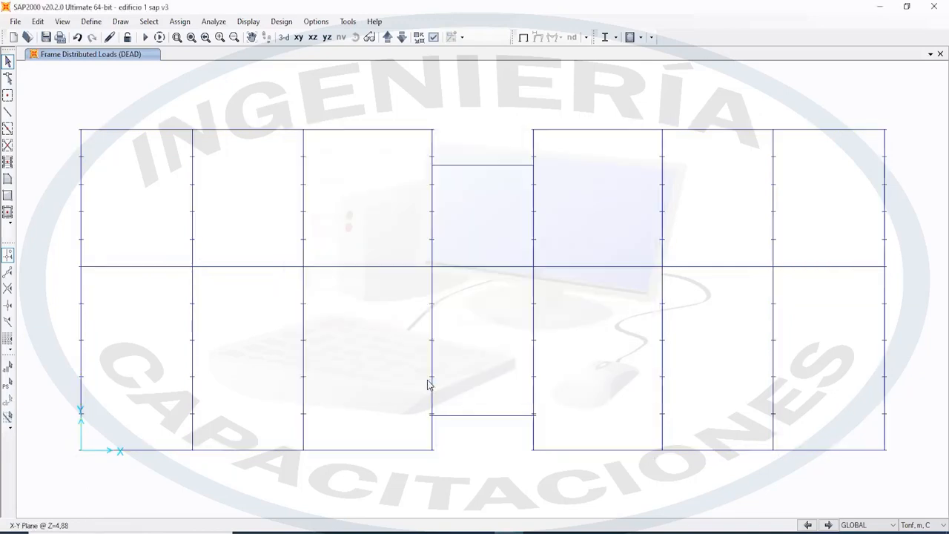
Check that the added DEAD load appears on the axis 1 and axis 2 beams between axes A and B
left_click(83, 218)
right_click(83, 218)
left_click(410, 140)
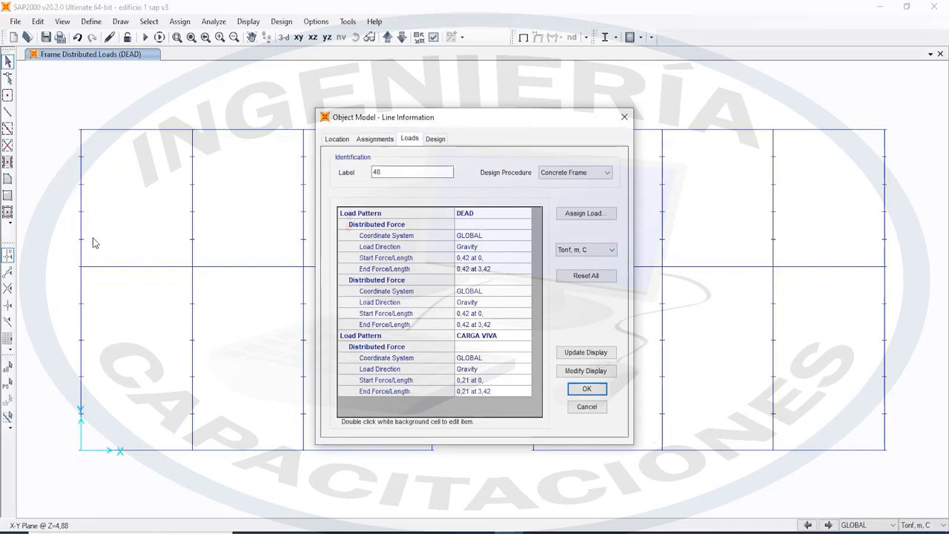
left_click(625, 116)
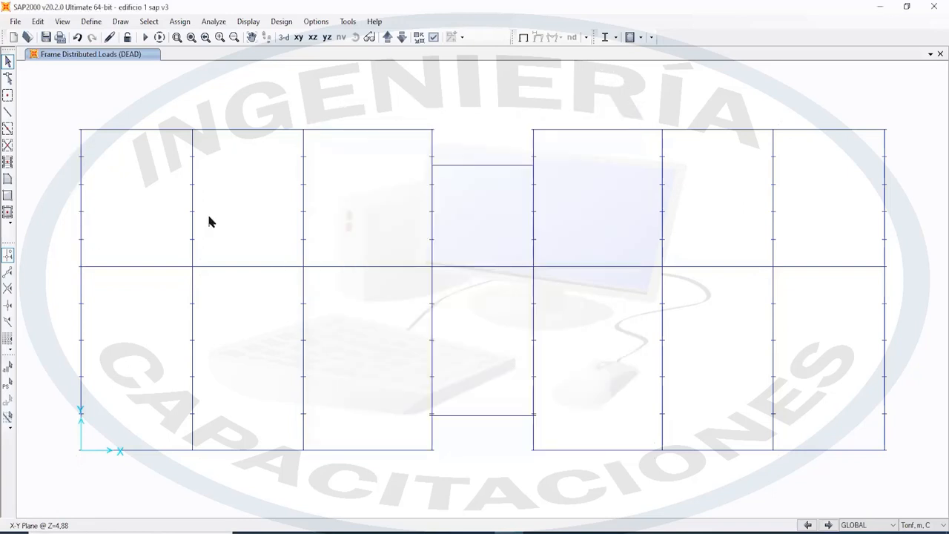
right_click(193, 211)
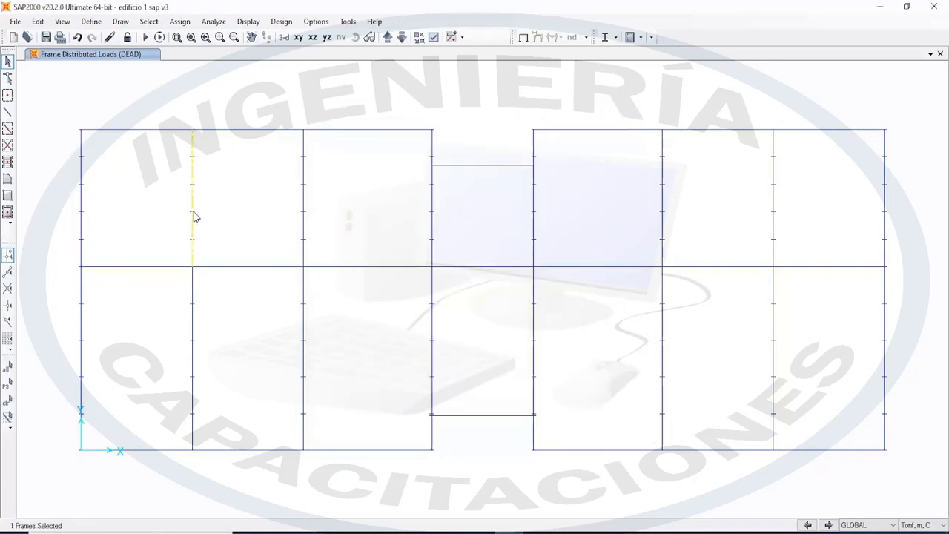
left_click(410, 138)
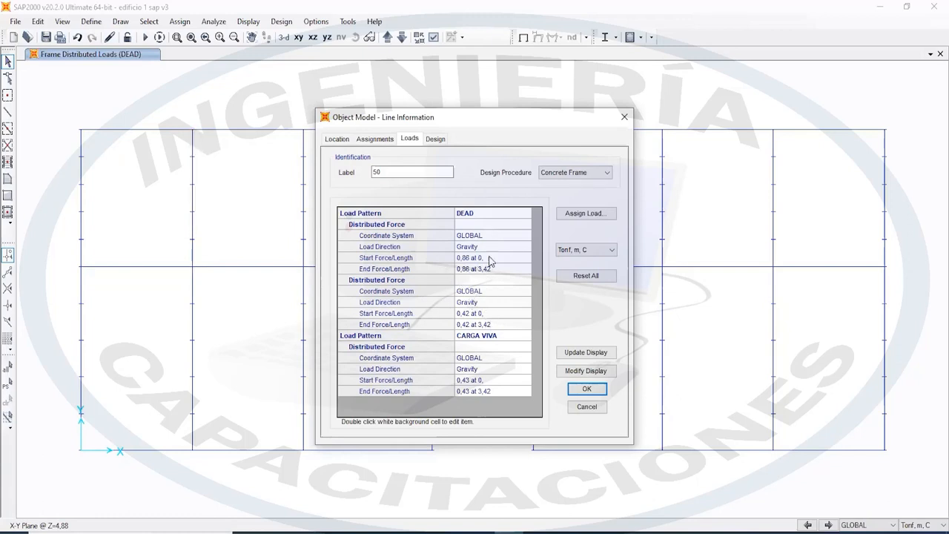
left_click(624, 116)
Check the DEAD and CARGA VIVA loads assigned to the axis 3 beam between axes B and C
left_click(302, 247)
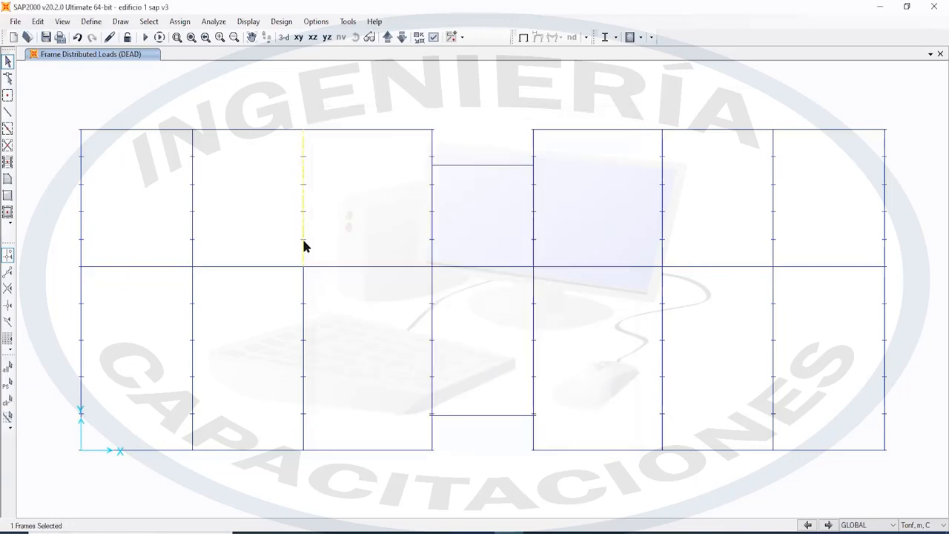
right_click(305, 378)
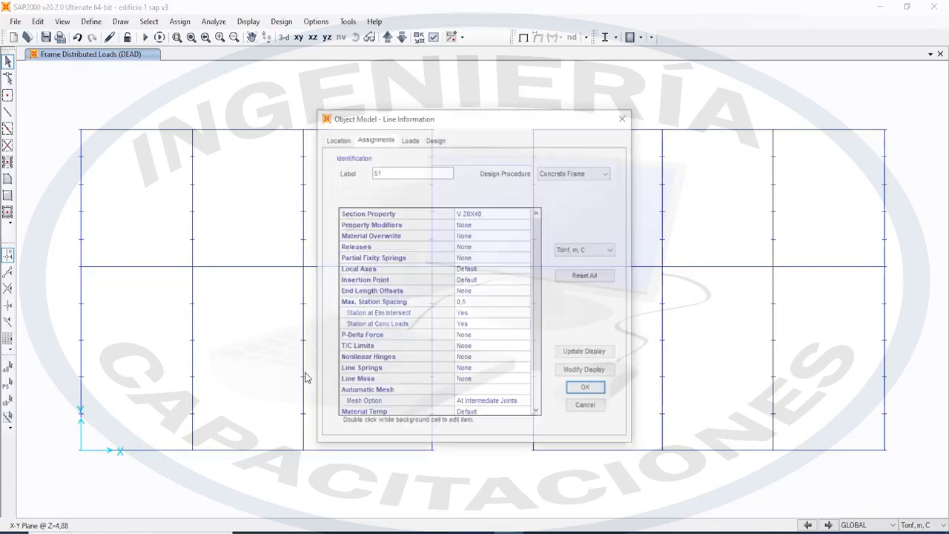
left_click(410, 140)
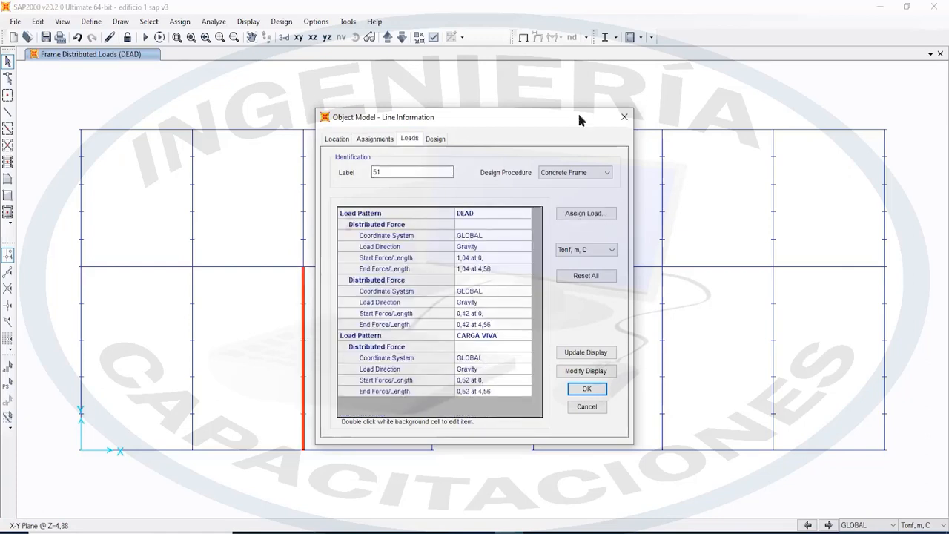
left_click(624, 118)
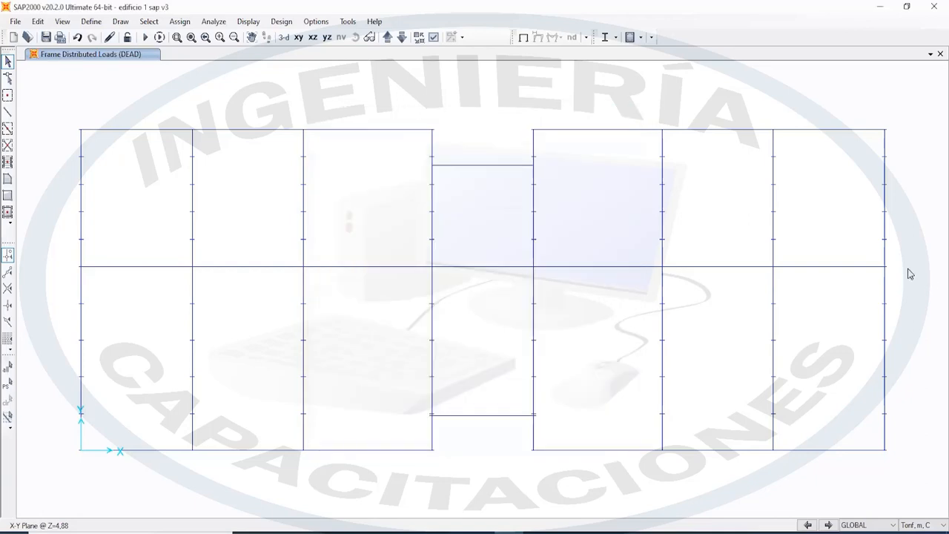
Show the whole building in 3D and examine which storeys' beams carry distributed DEAD loads
left_click(284, 38)
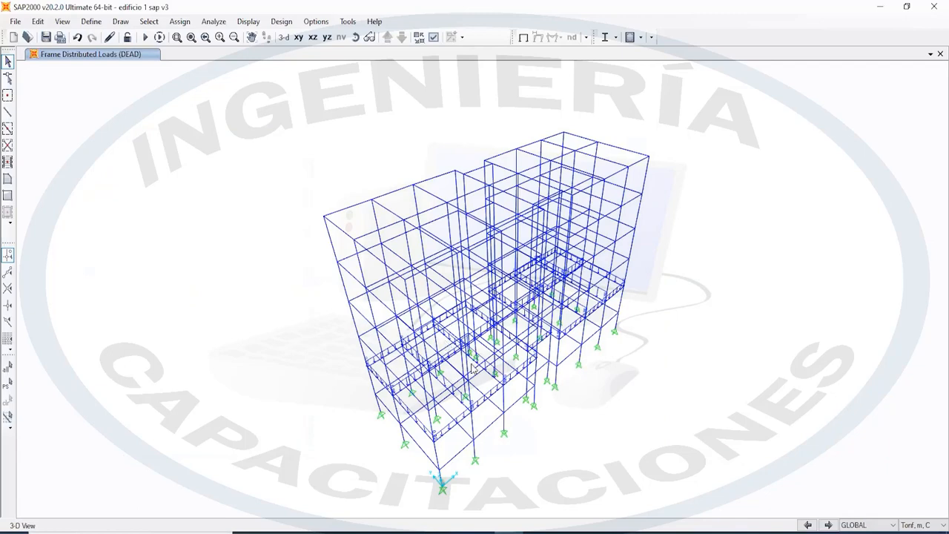
middle_click_drag(593, 326, 384, 378)
scroll(384, 378, "up", 2)
scroll(384, 378, "up", 2)
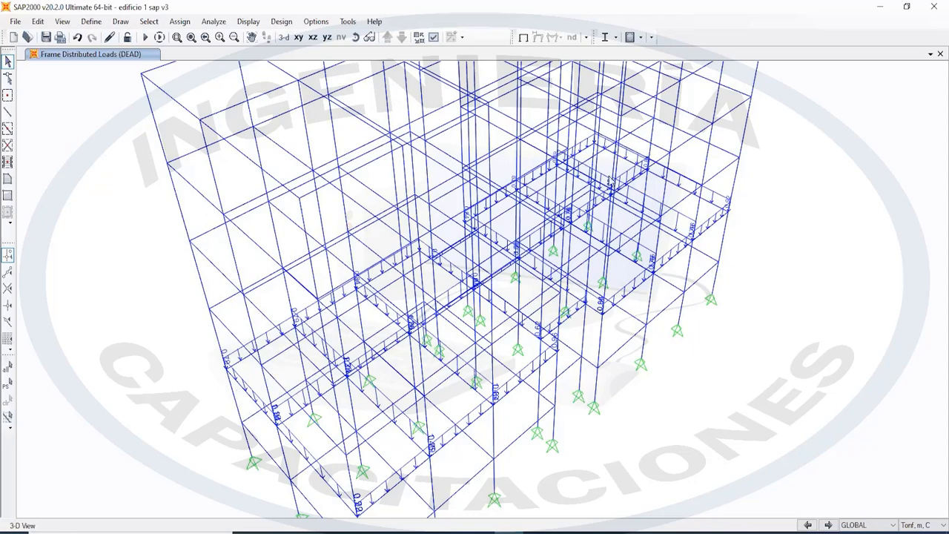
middle_click_drag(227, 271, 233, 303, "shift")
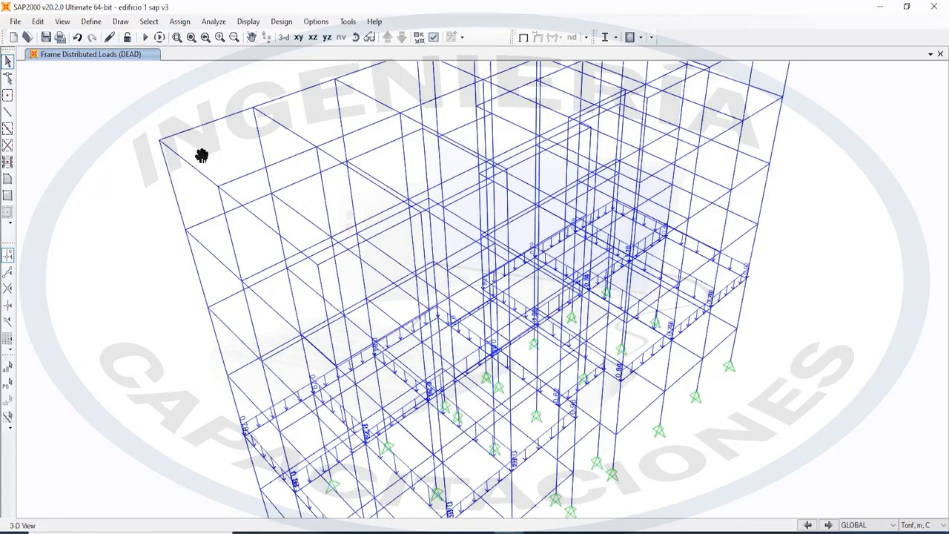
middle_click_drag(197, 155, 183, 195, "shift")
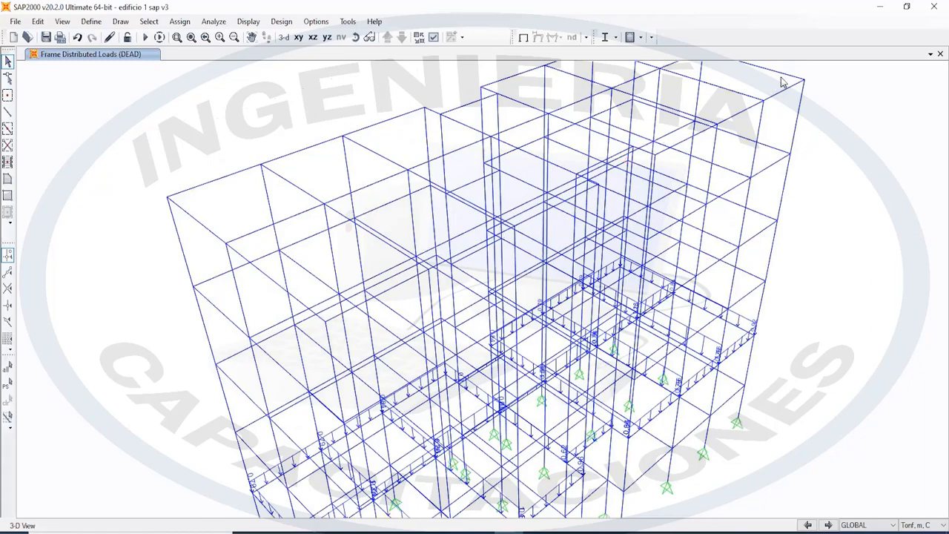
middle_click_drag(704, 114, 596, 223, "shift")
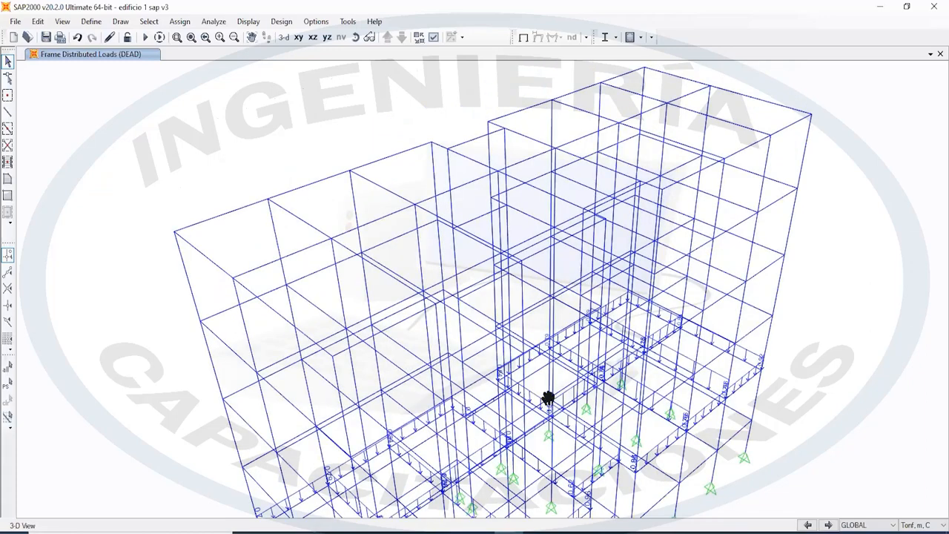
middle_click_drag(381, 375, 322, 298, "shift")
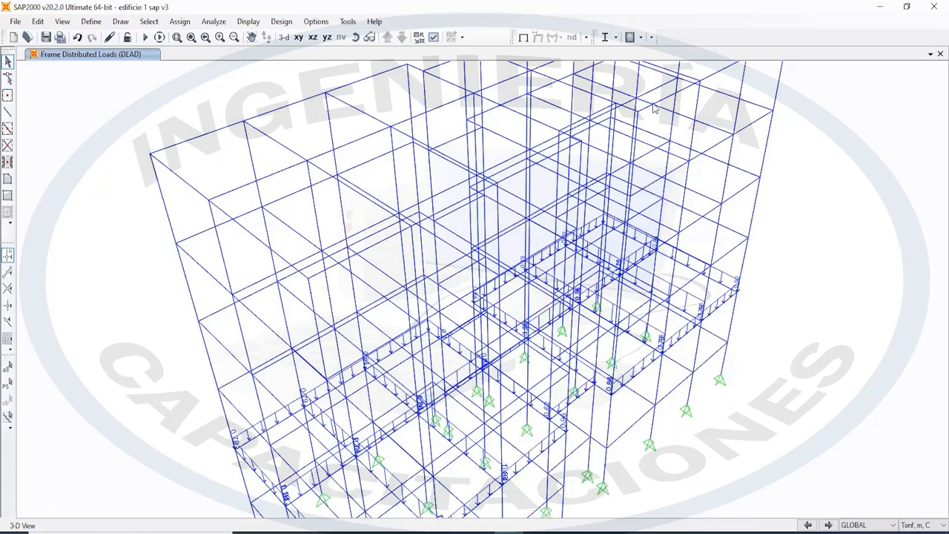
middle_click_drag(645, 164, 667, 252)
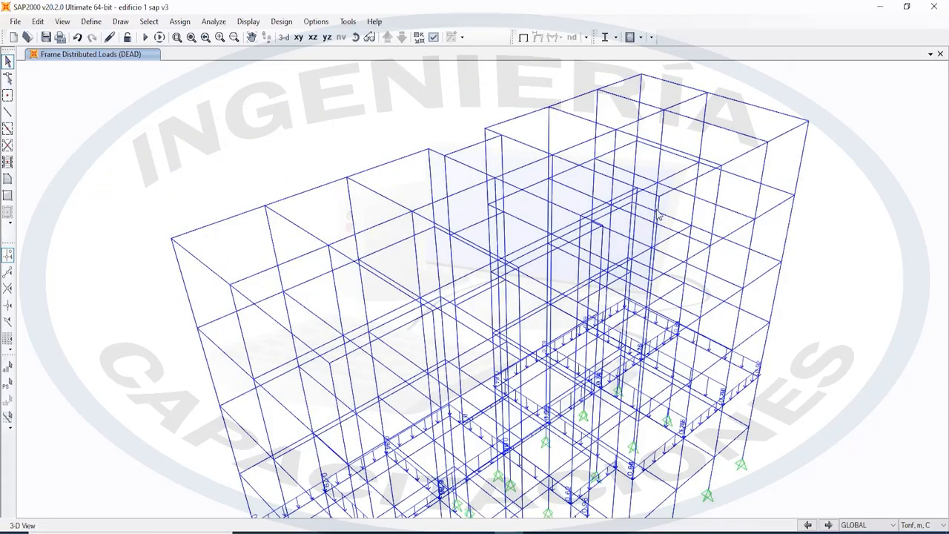
middle_click_drag(502, 320, 461, 260)
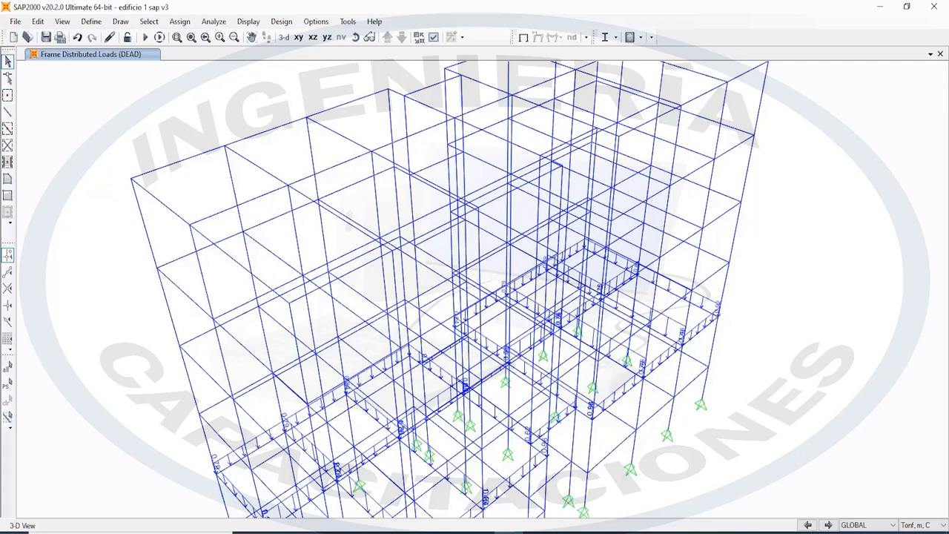
Switch to the browser and review the partition wall weight calculation on the bajada de cargas page
left_click(450, 533)
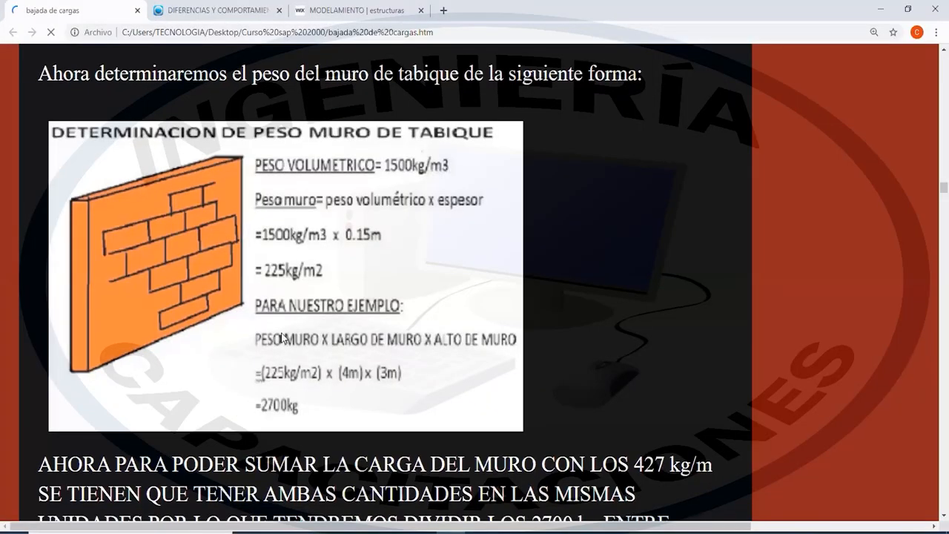
scroll(283, 336, "down", 2)
scroll(282, 333, "up", 6)
scroll(207, 254, "down", 6)
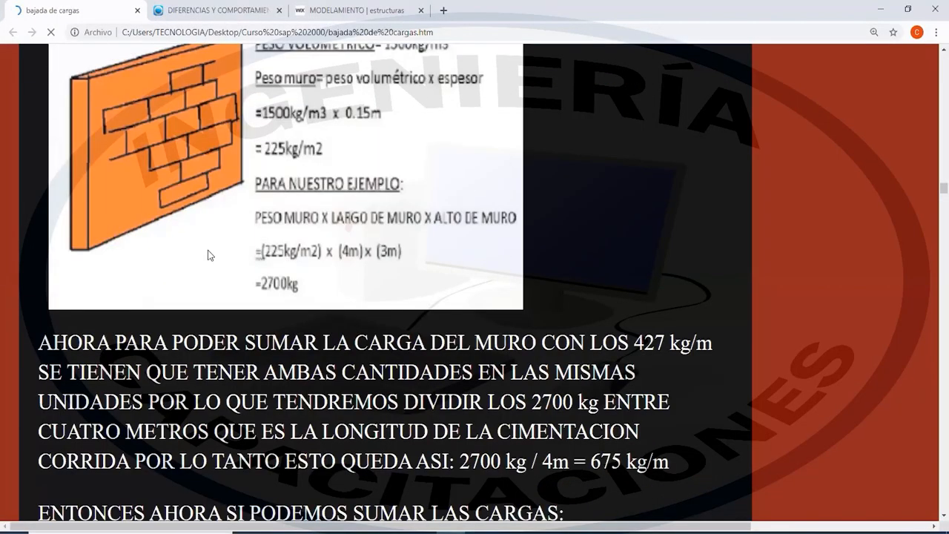
scroll(435, 440, "up", 2)
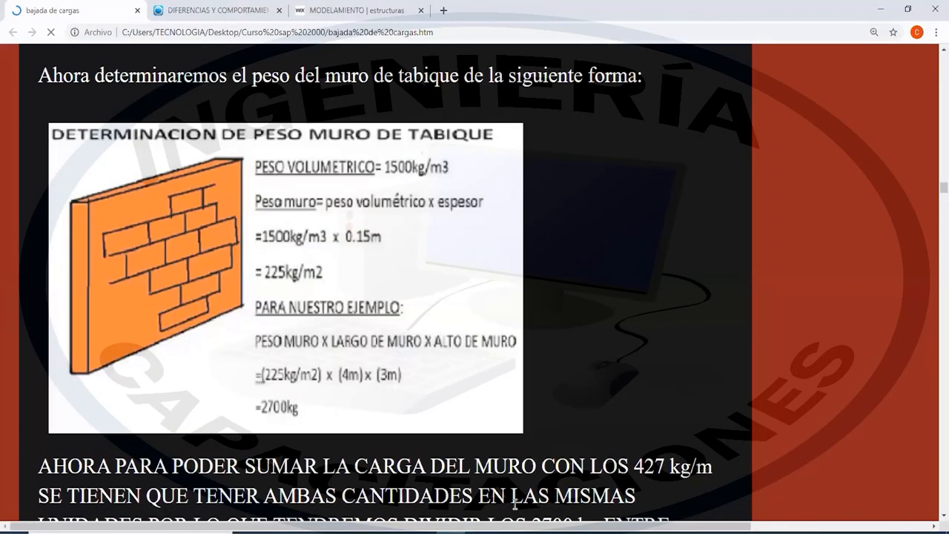
Switch to AutoCAD and examine the beam values on the CARGA MUERTA O PESO PROPIO and CARGA VIVA plans
left_click(511, 531)
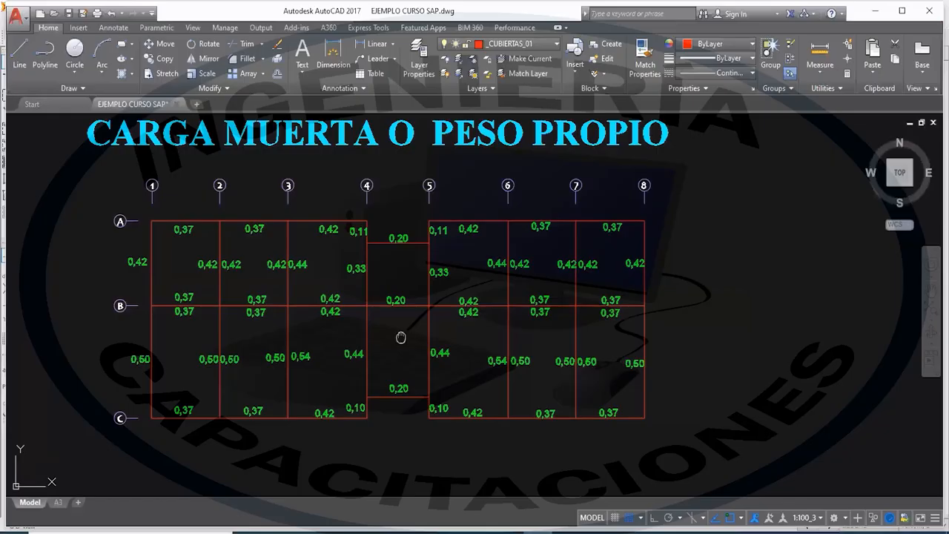
scroll(390, 276, "down", 4)
mouse_move(400, 338)
middle_mouse_down()
mouse_move(389, 276)
mouse_move(398, 259)
mouse_move(444, 278)
middle_mouse_up()
scroll(401, 259, "up", 2)
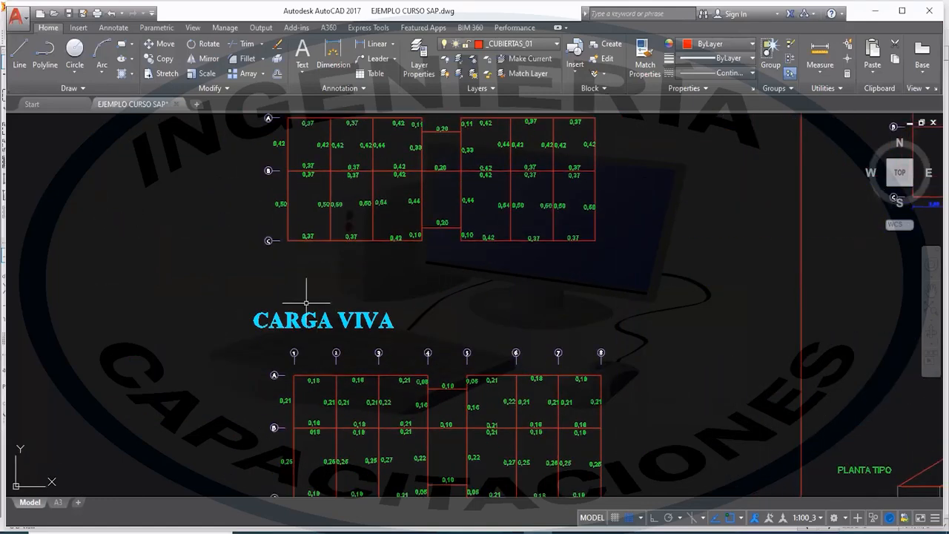
mouse_move(368, 345)
middle_mouse_down()
mouse_move(366, 290)
mouse_move(366, 316)
middle_mouse_up()
middle_click_drag(373, 249, 373, 288)
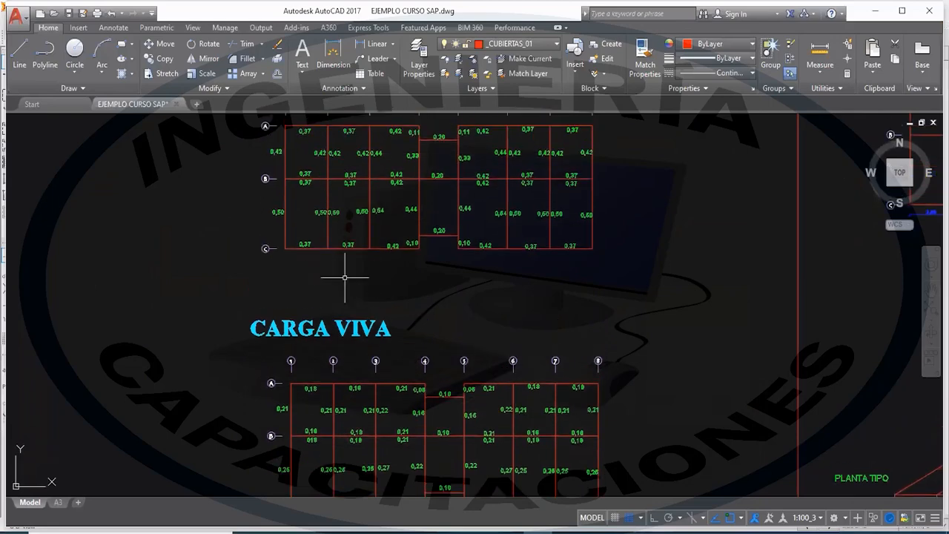
scroll(324, 429, "up", 6)
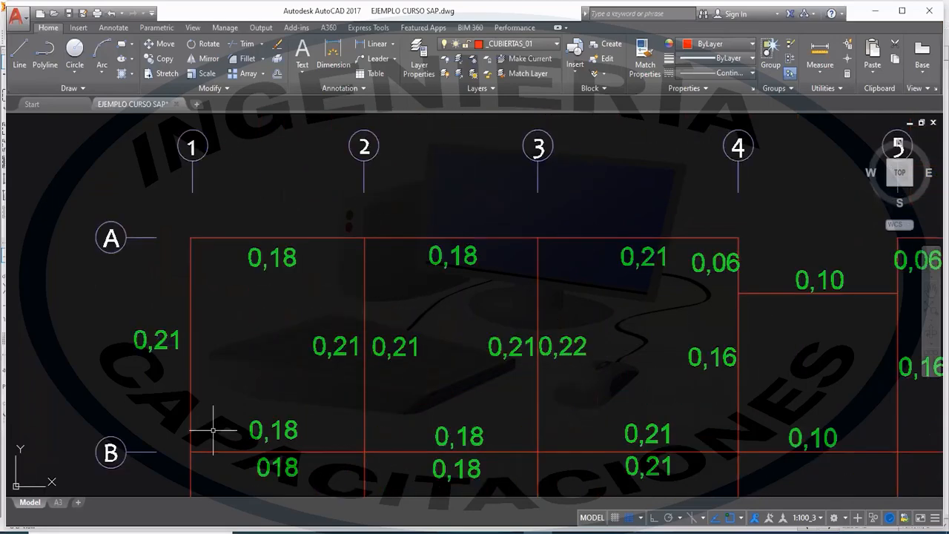
scroll(371, 378, "down", 6)
middle_click_drag(349, 279, 326, 360)
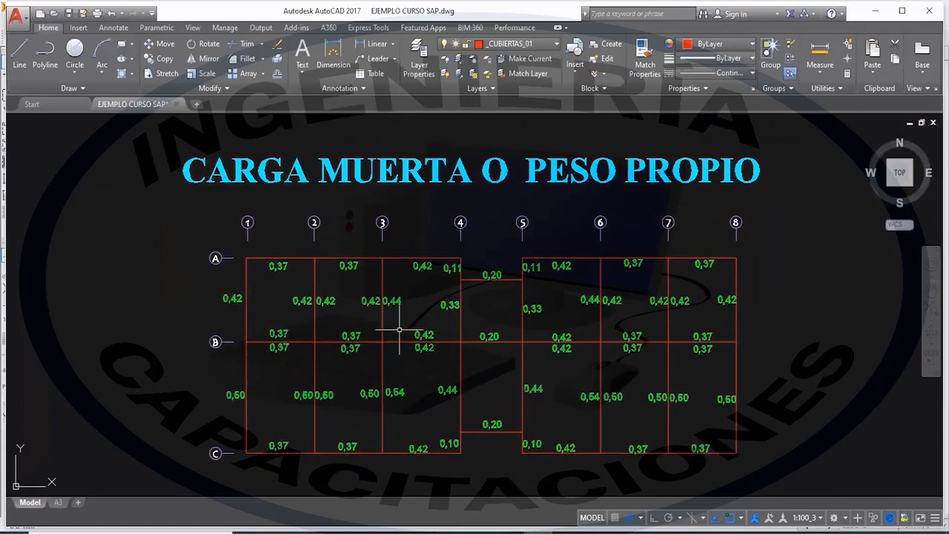
middle_click_drag(429, 400, 421, 234)
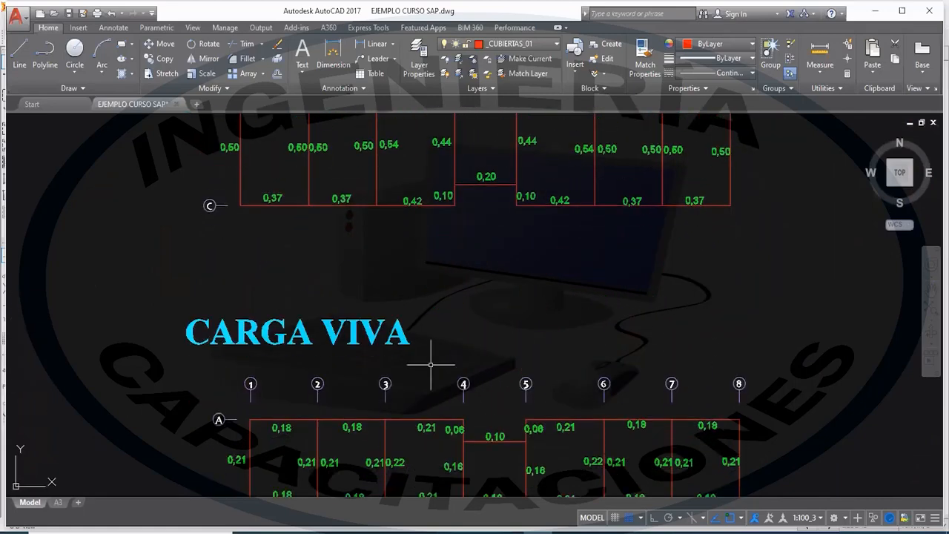
middle_click_drag(429, 375, 406, 207)
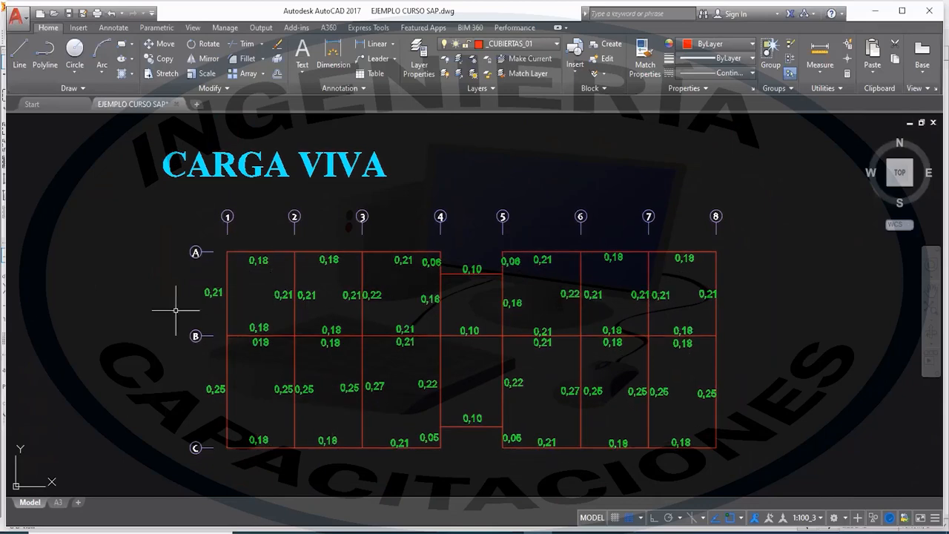
middle_click_drag(444, 252, 470, 322)
mouse_move(510, 241)
middle_mouse_down()
mouse_move(543, 390)
mouse_move(541, 332)
mouse_move(507, 197)
middle_mouse_up()
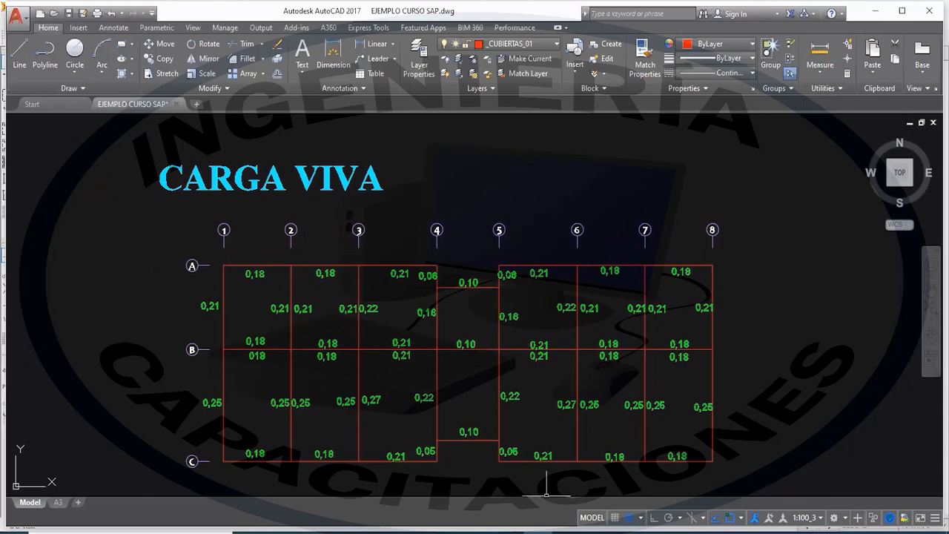
middle_click_drag(547, 486, 542, 459)
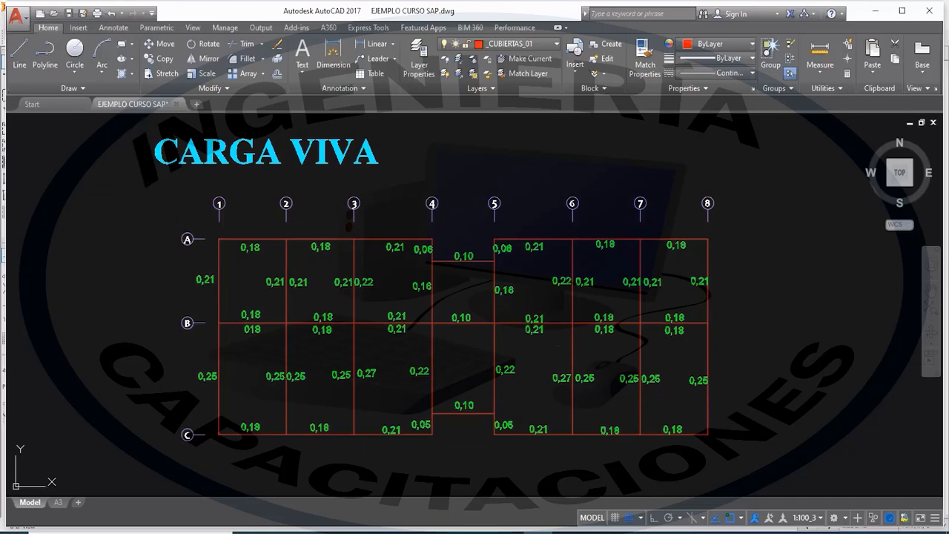
mouse_move(135, 121)
left_mouse_down()
mouse_move(720, 371)
mouse_move(835, 480)
left_mouse_up()
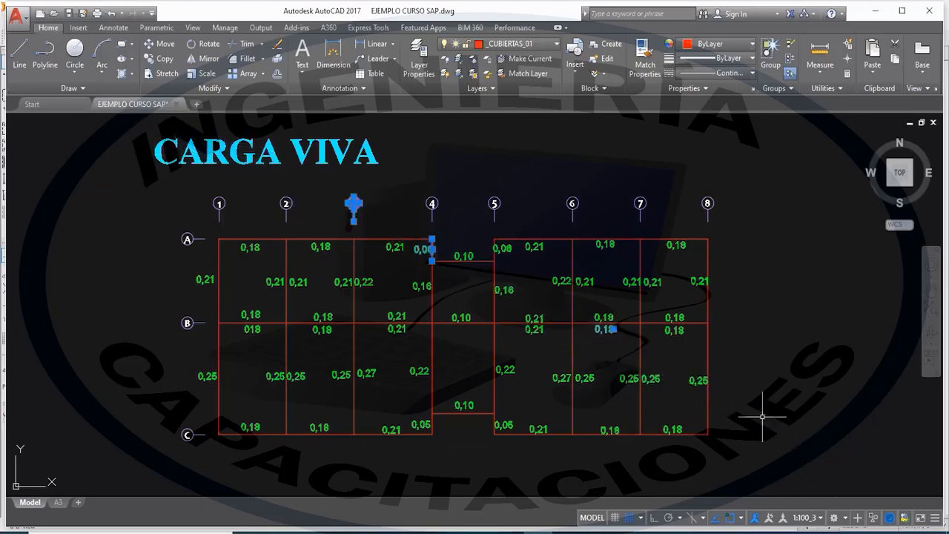
key("Escape")
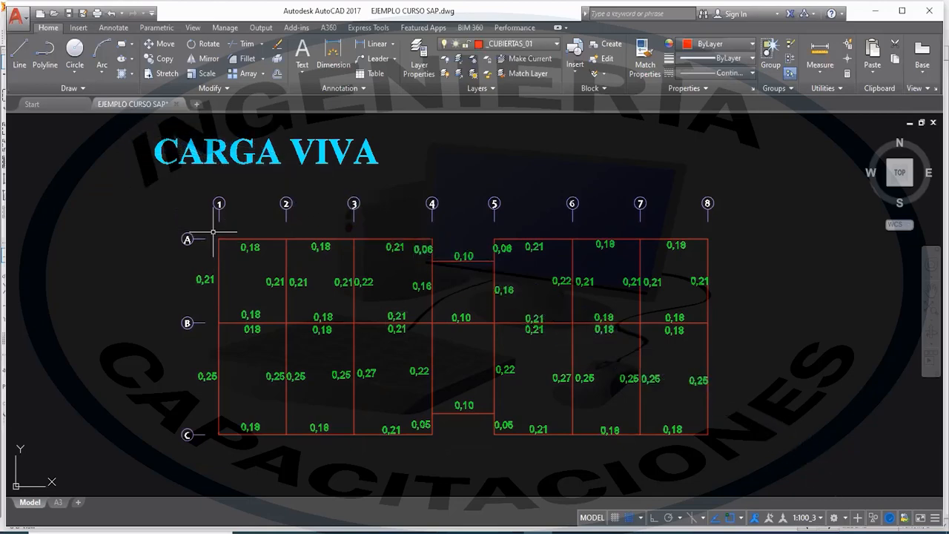
left_click(139, 126)
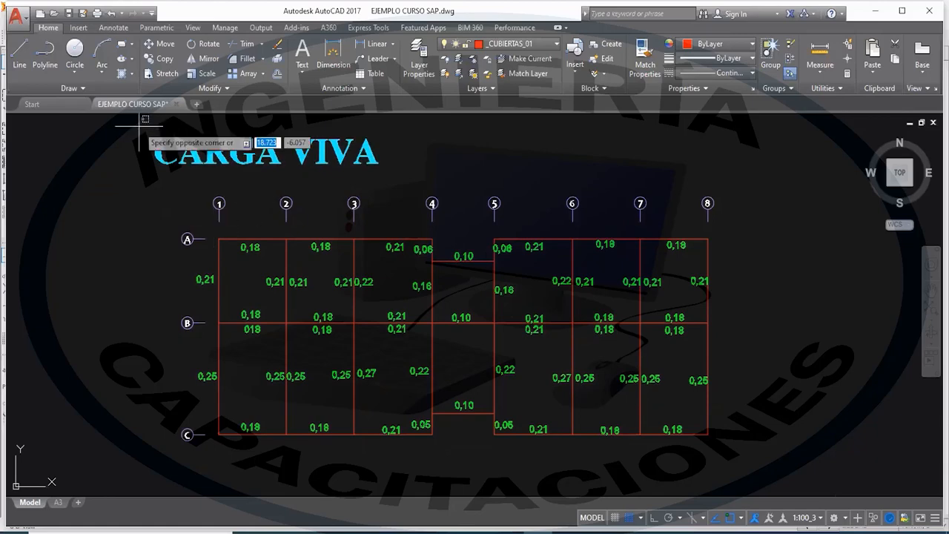
left_click(756, 459)
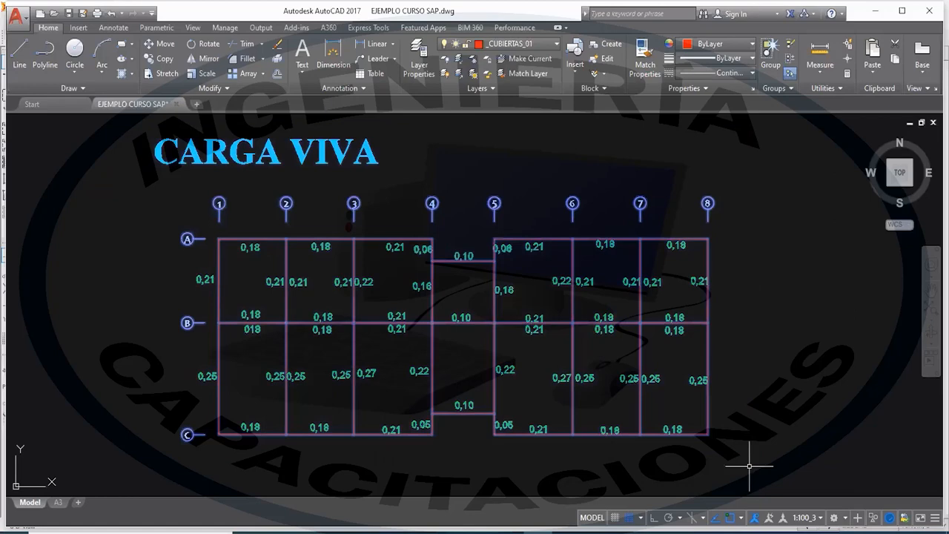
key("Escape")
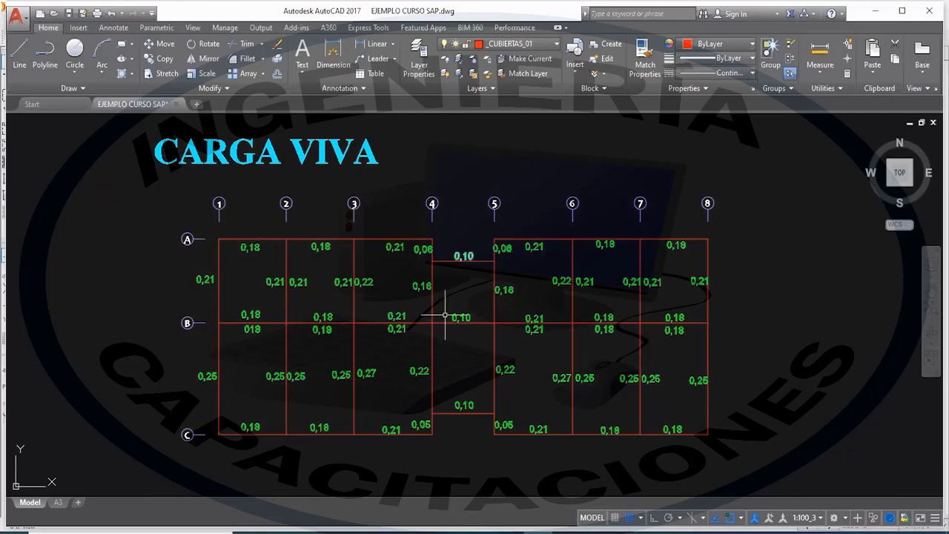
Compare the CARGA MUERTA O PESO PROPIO plan with the CARGA VIVA plan below it
scroll(515, 286, "down", 4)
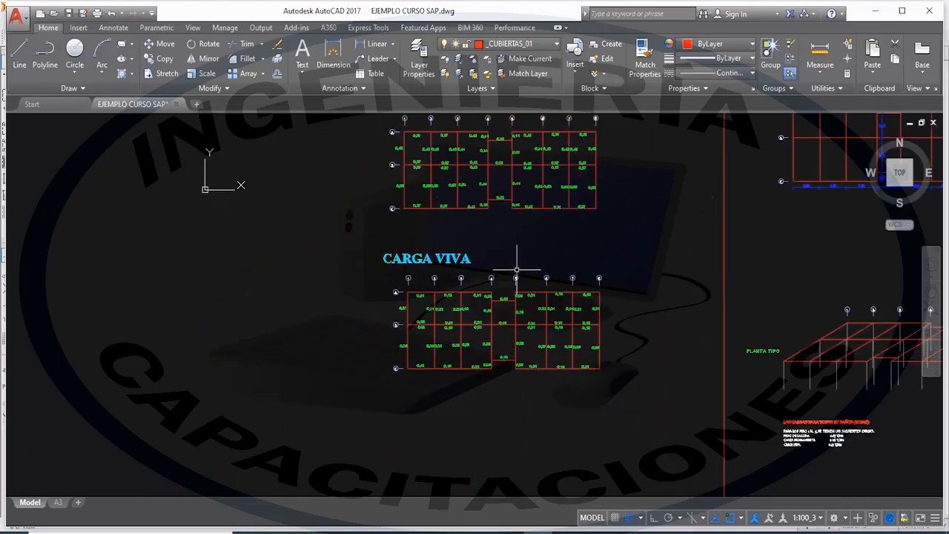
middle_click_drag(516, 279, 498, 383)
scroll(492, 324, "up", 2)
mouse_move(490, 322)
middle_mouse_down()
mouse_move(472, 301)
mouse_move(469, 313)
middle_mouse_up()
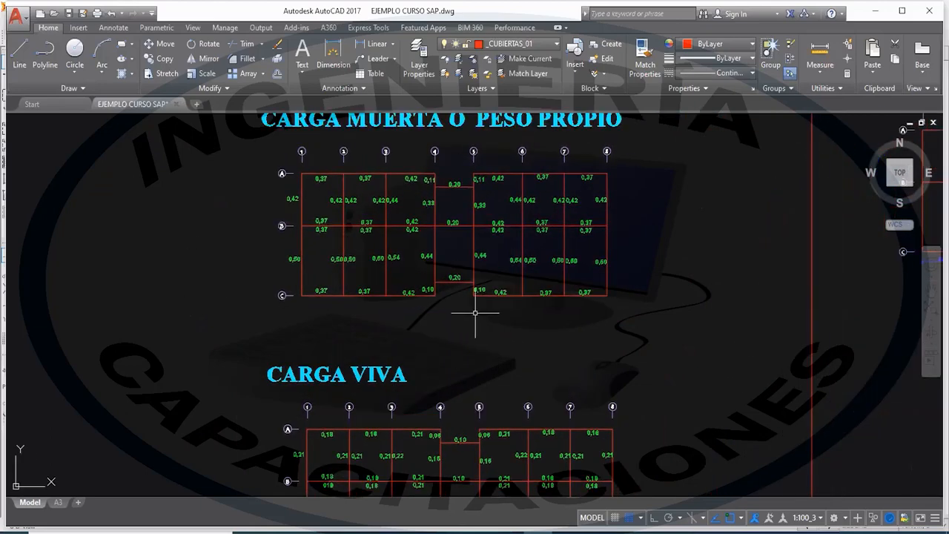
middle_click_drag(493, 343, 485, 282)
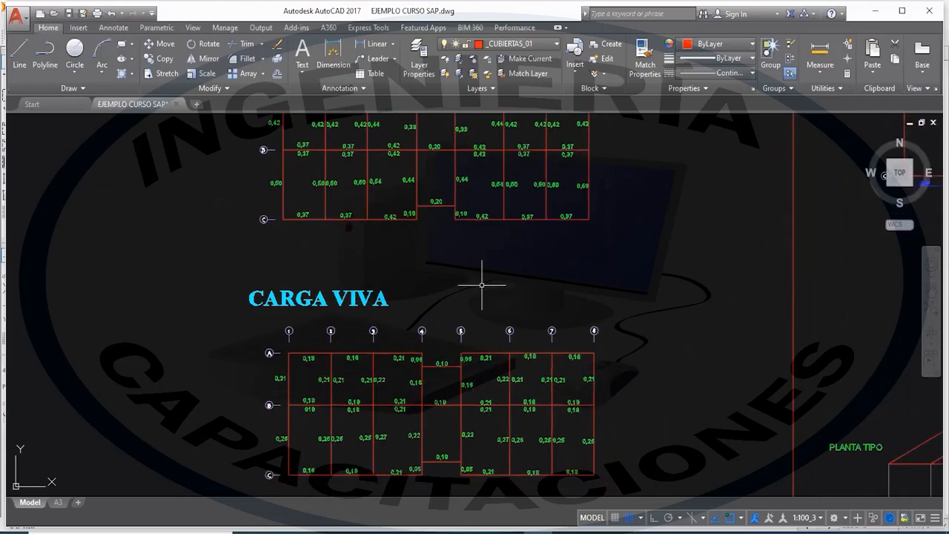
Switch back to SAP2000 and save the edificio 1 sap v3 model
left_click(511, 486)
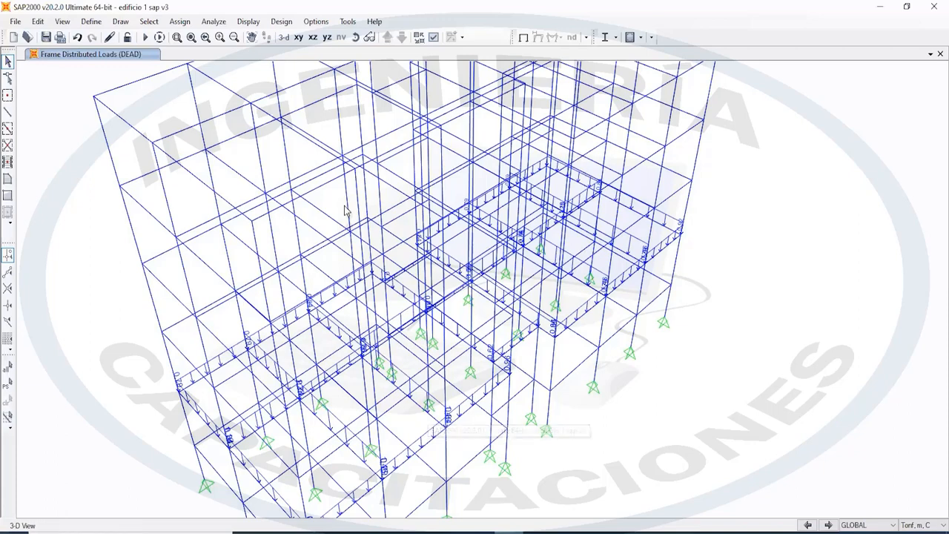
left_click(46, 37)
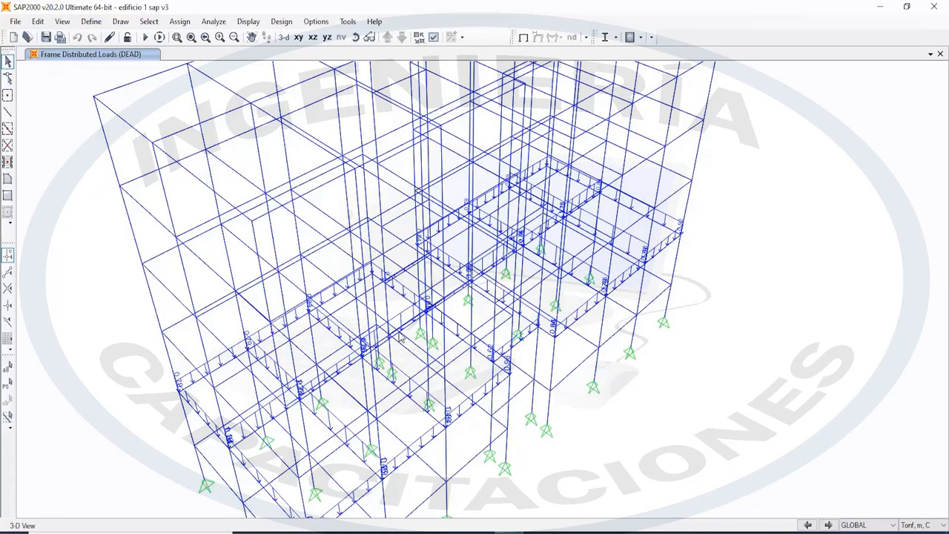
left_click(179, 22)
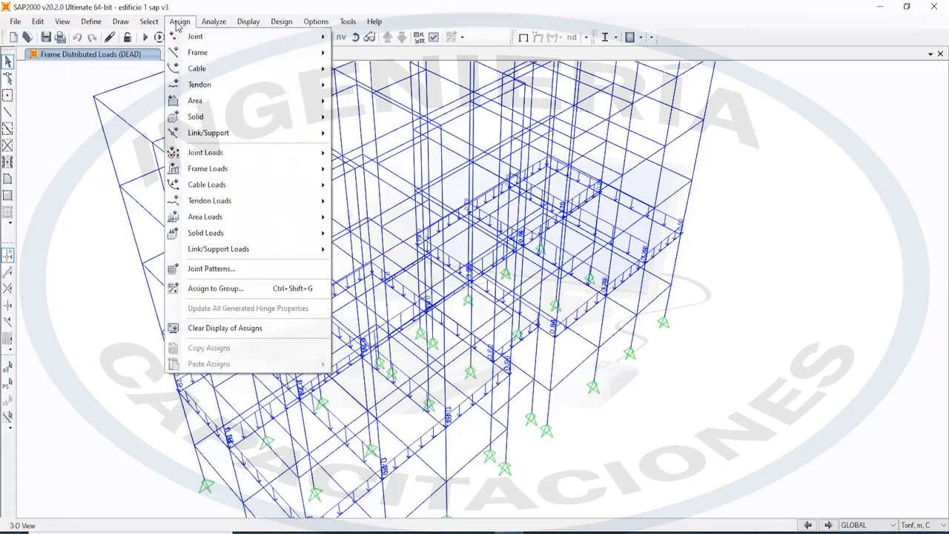
mouse_move(232, 157)
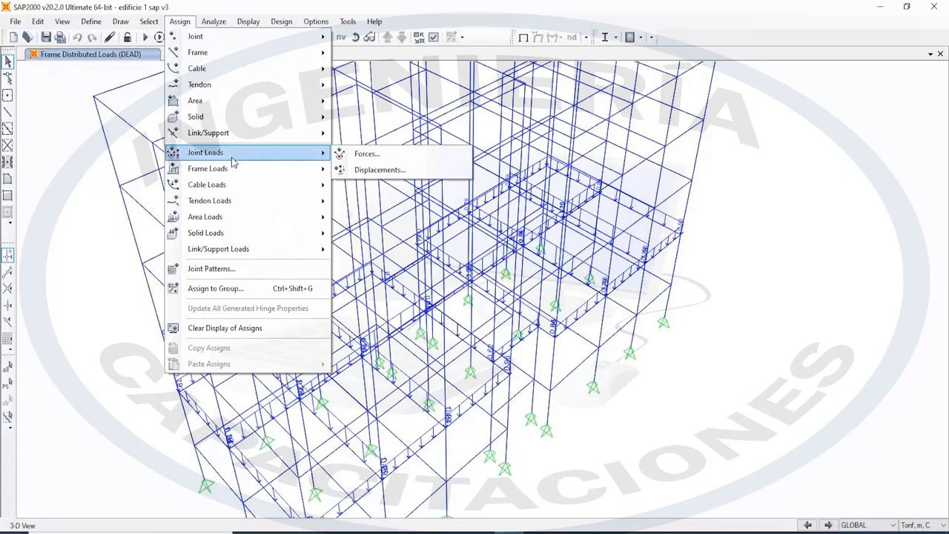
mouse_move(251, 173)
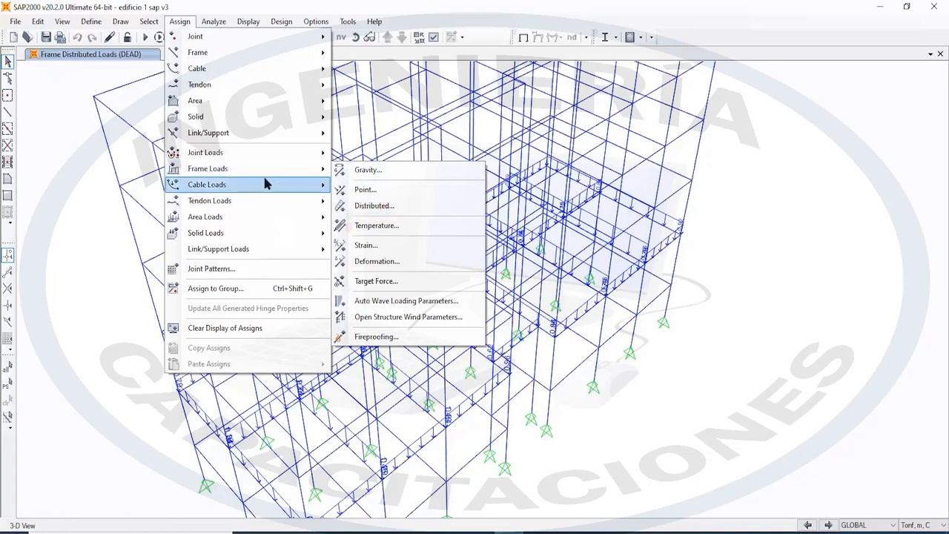
left_click(463, 389)
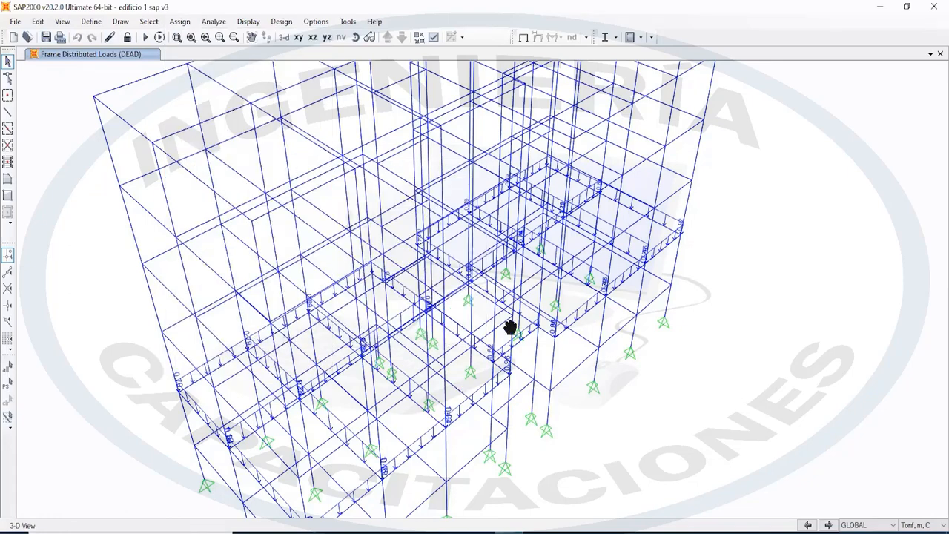
Examine the DEAD distributed loads on the beams of the loaded floor in the 3-D view
middle_click_drag(509, 328, 482, 288)
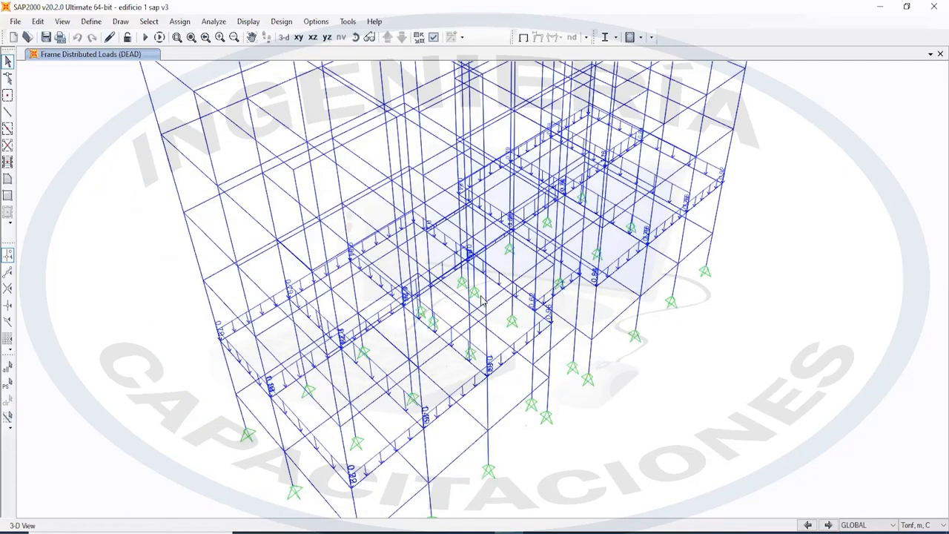
scroll(481, 300, "up", 3)
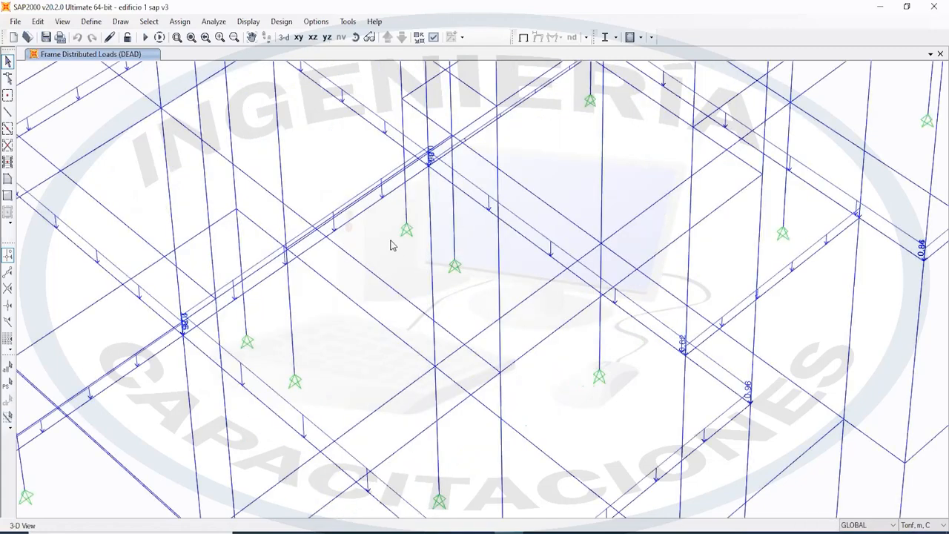
middle_click_drag(626, 290, 636, 280)
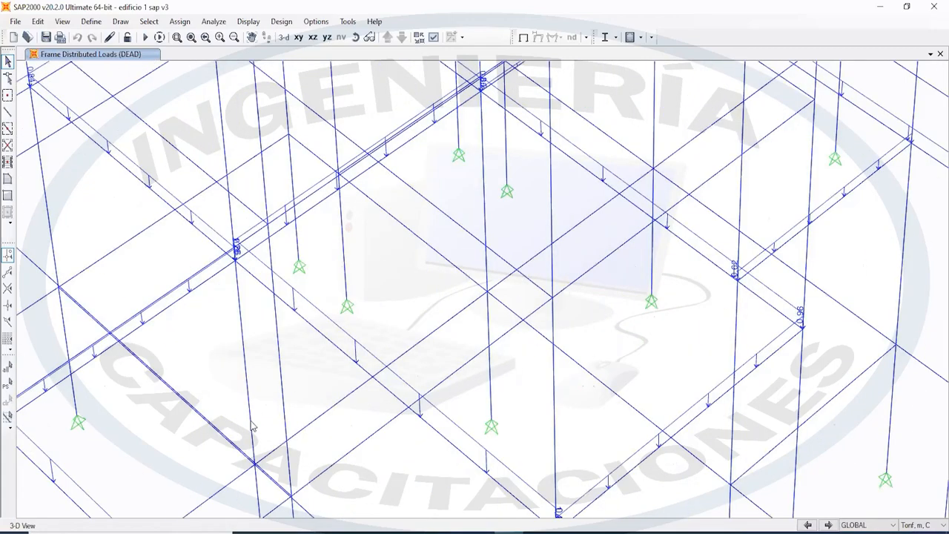
scroll(550, 300, "down", 5)
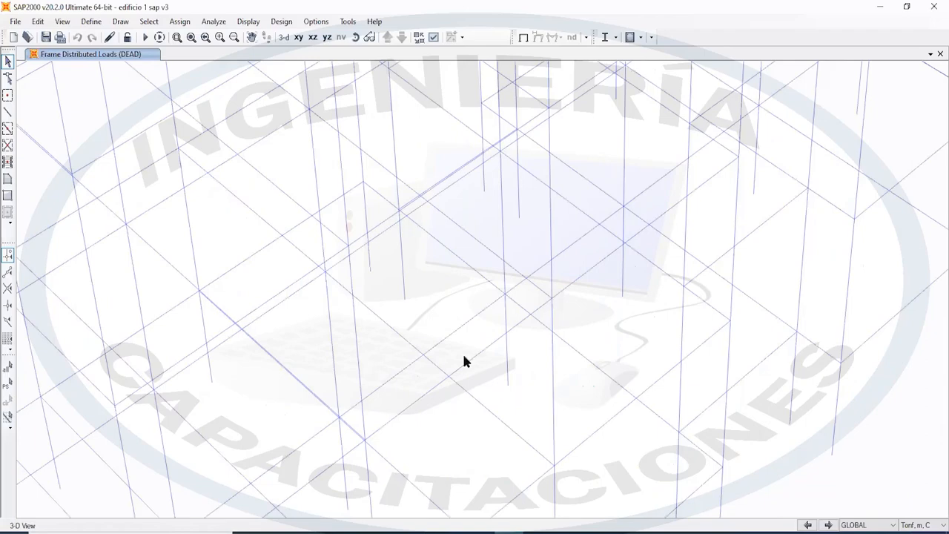
scroll(491, 347, "down", 3)
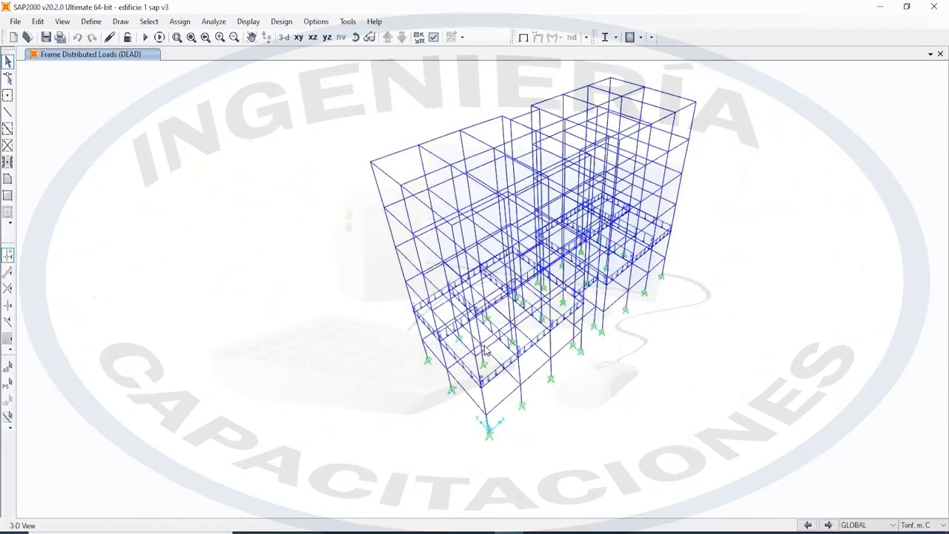
scroll(455, 331, "up", 1)
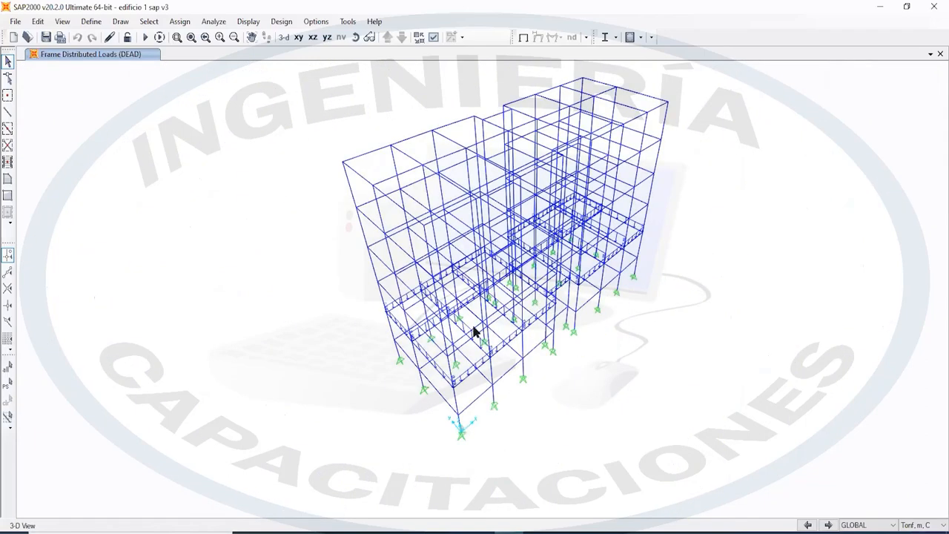
scroll(475, 331, "up", 2)
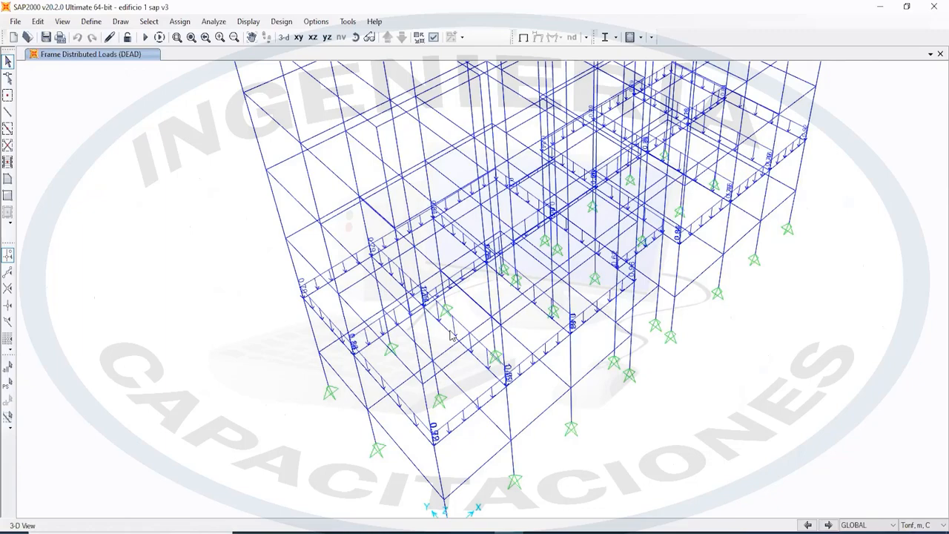
middle_click_drag(553, 338, 515, 350)
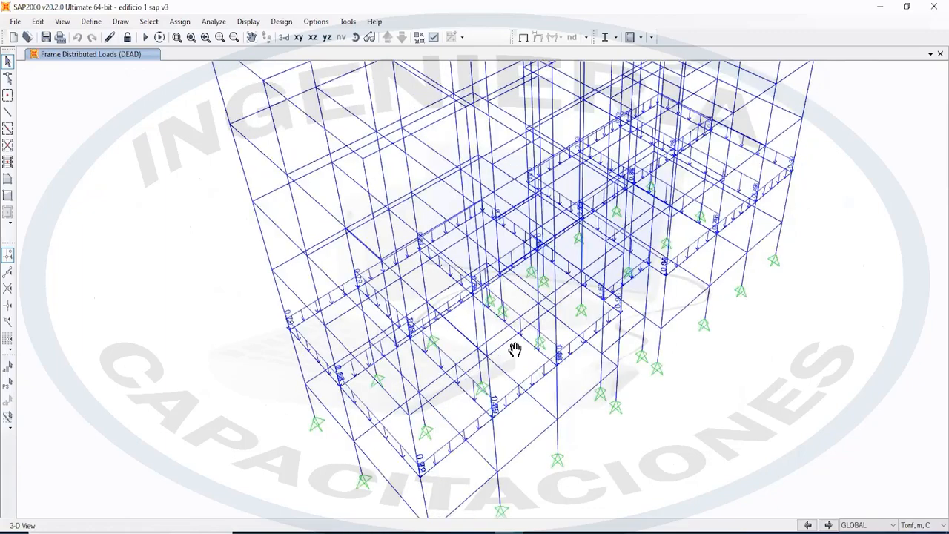
scroll(511, 341, "up", 3)
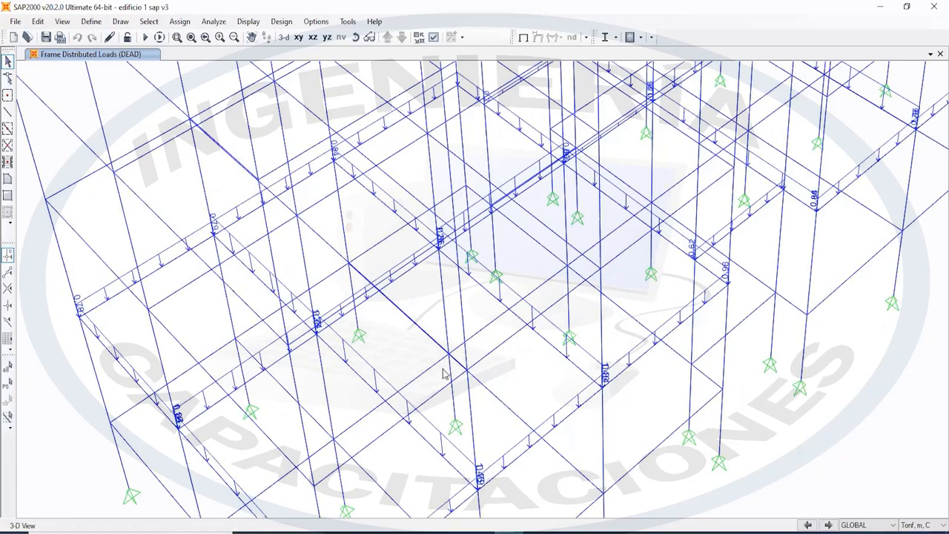
middle_click_drag(445, 375, 451, 400)
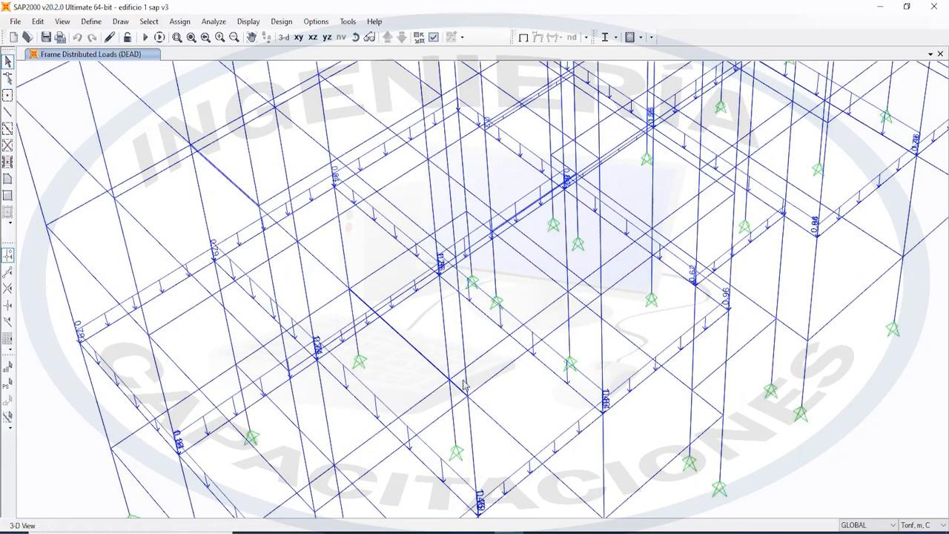
right_click(431, 361)
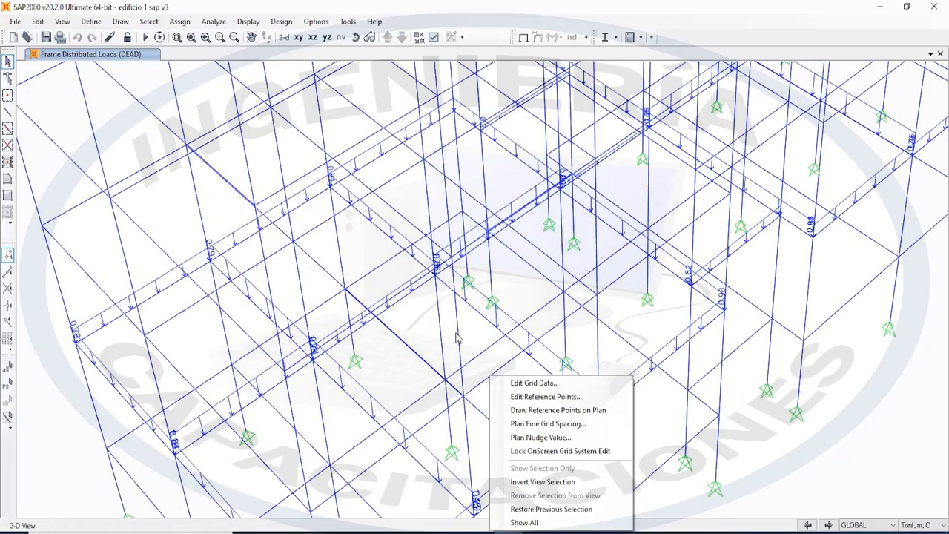
middle_click_drag(472, 417, 451, 280)
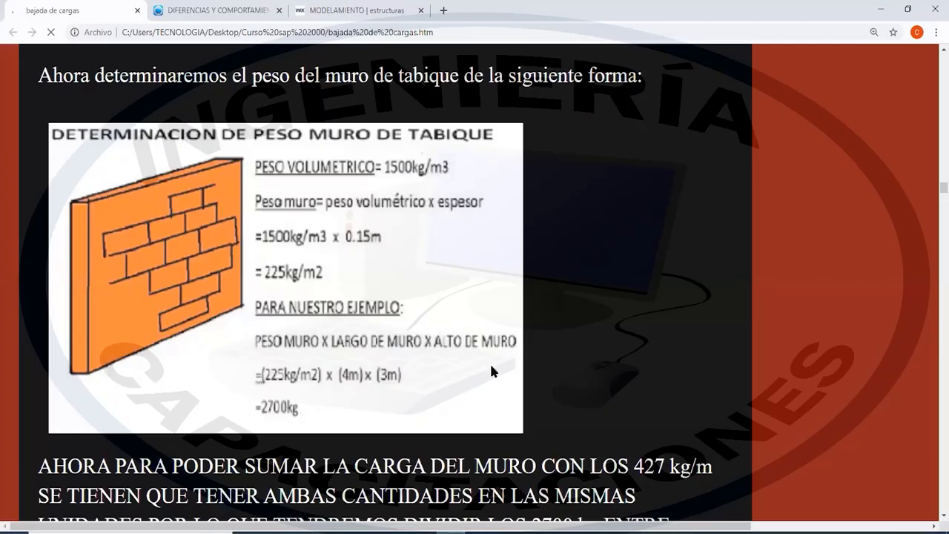
Switch to the browser and review the CASO TINACO example of a water tank's point load on a beam on the bajada de cargas page
left_click_drag(943, 188, 932, 268)
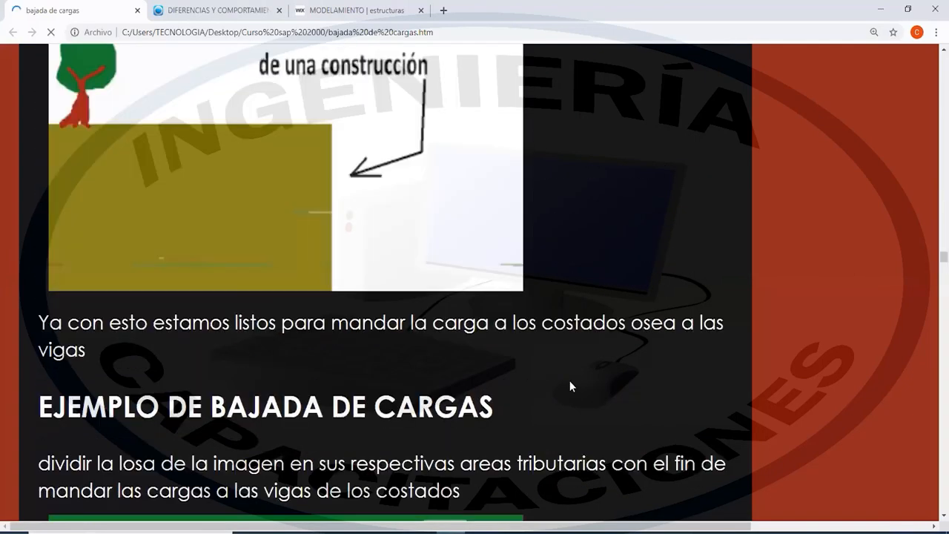
scroll(570, 384, "up", 15)
scroll(566, 360, "down", 15)
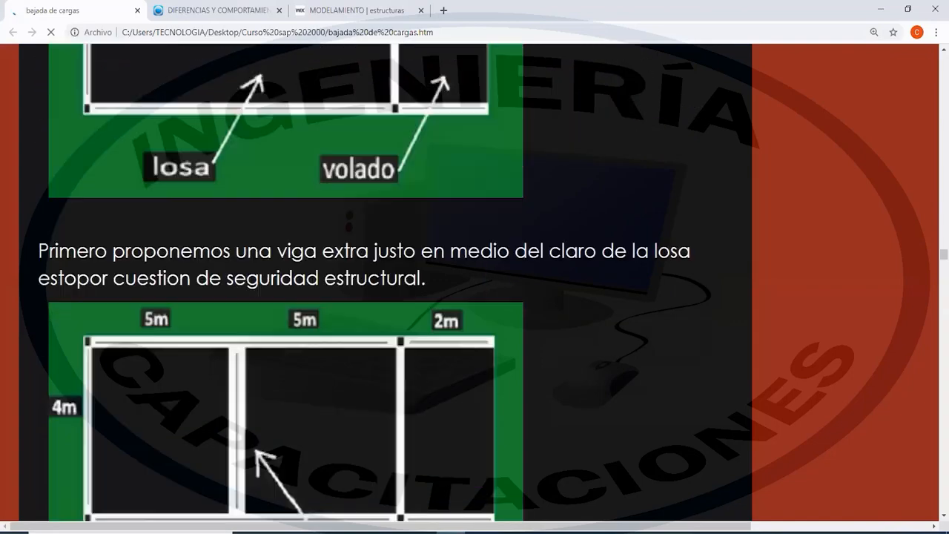
scroll(554, 318, "down", 10)
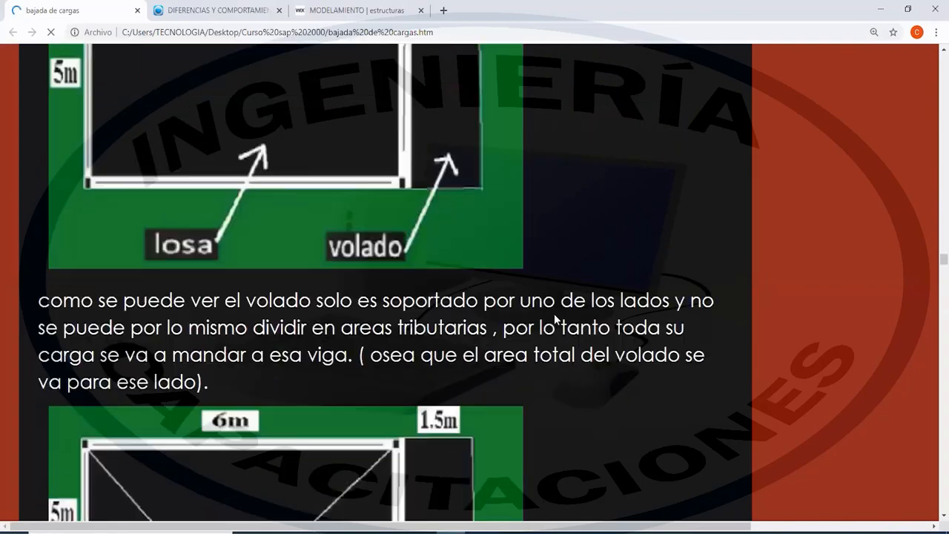
scroll(554, 314, "down", 5)
scroll(552, 314, "down", 10)
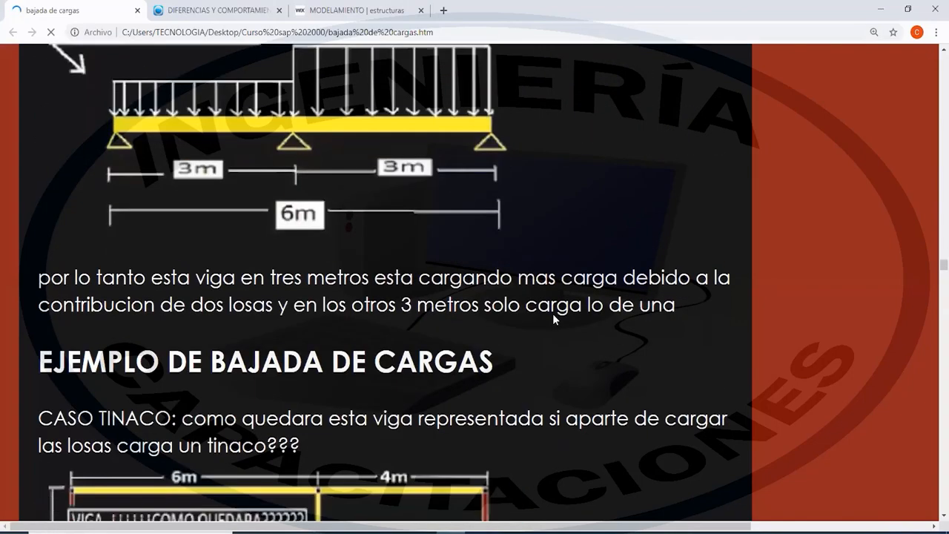
scroll(357, 276, "up", 7)
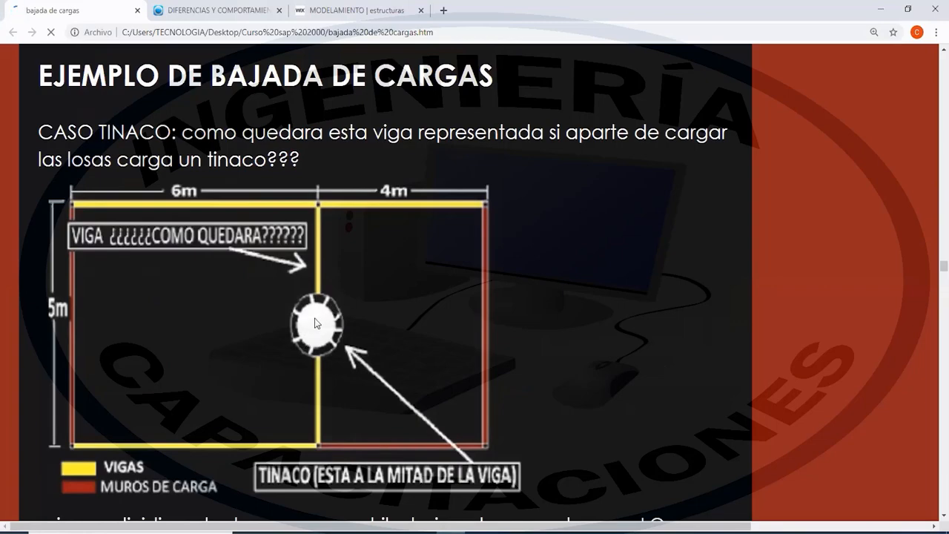
scroll(315, 323, "down", 11)
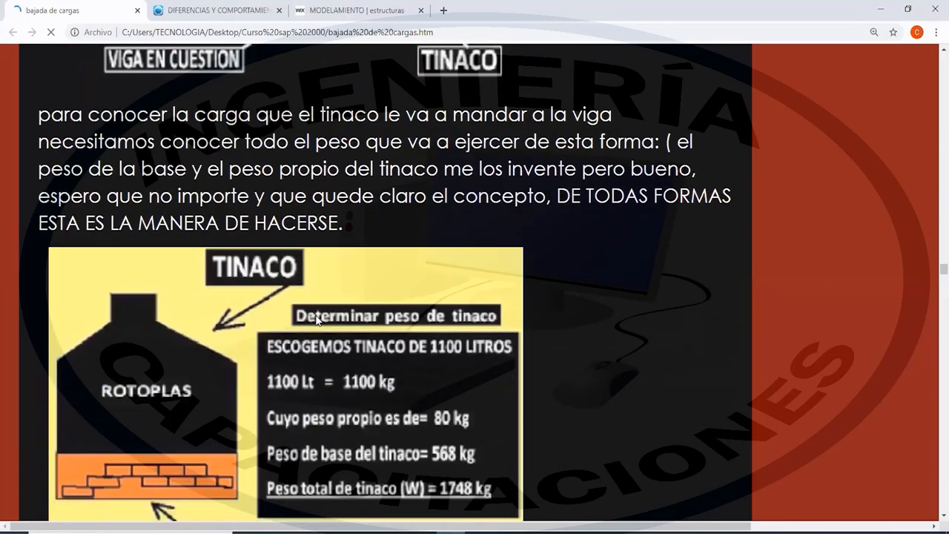
scroll(317, 317, "down", 5)
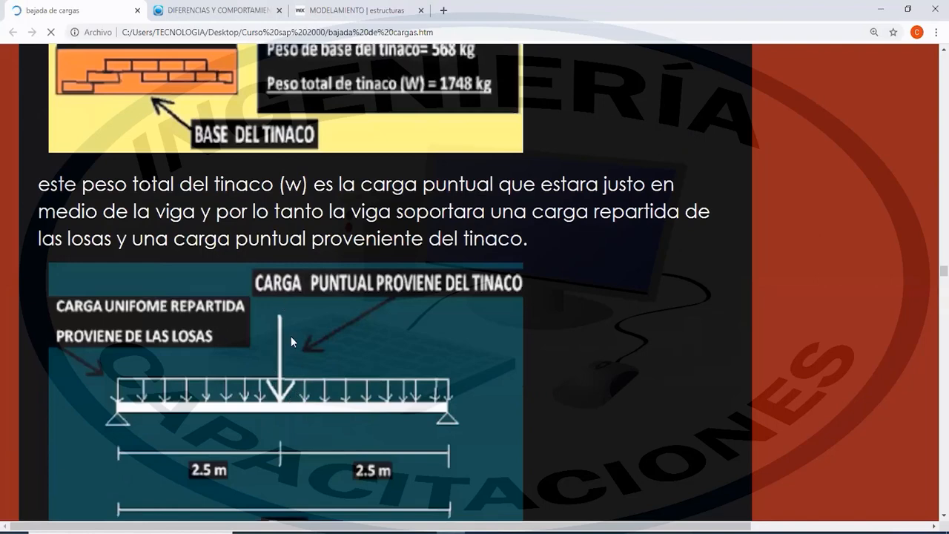
scroll(285, 340, "down", 3)
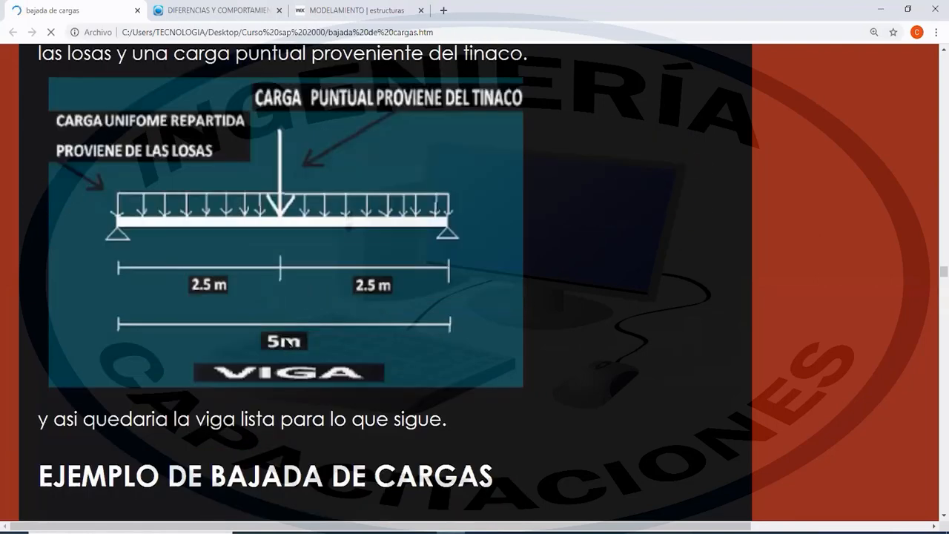
scroll(285, 339, "up", 3)
scroll(285, 340, "down", 8)
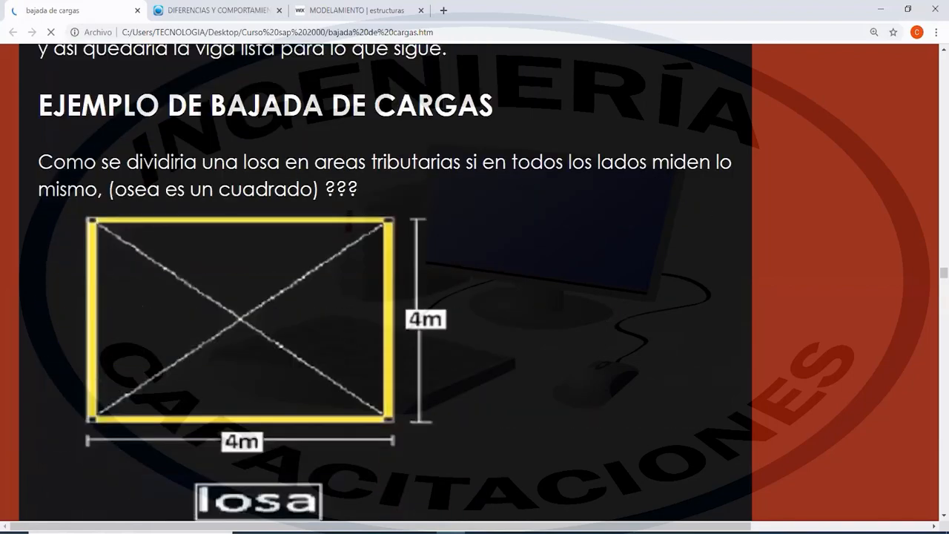
scroll(343, 397, "down", 3)
scroll(355, 402, "down", 2)
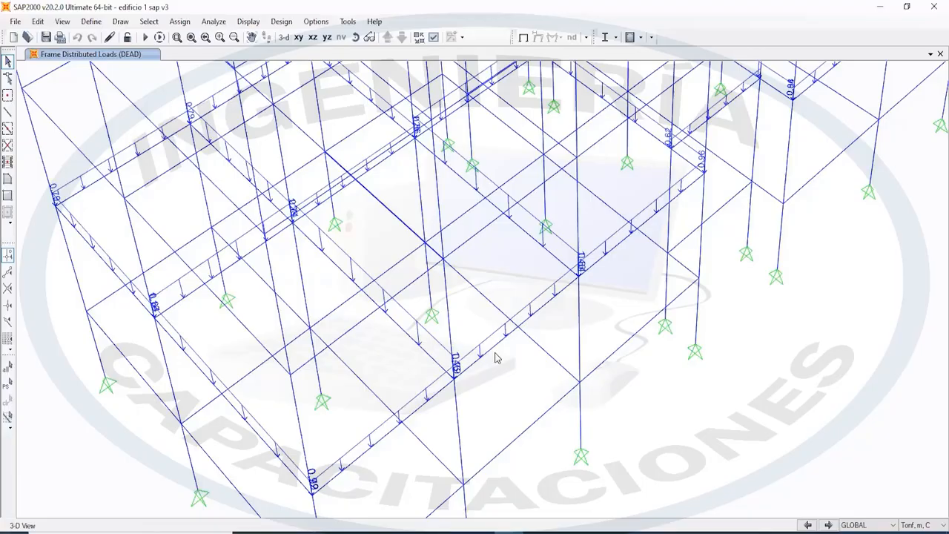
Switch back to SAP2000 and select the joint on the loaded floor beside the 0.62 load label
scroll(496, 358, "down", 2)
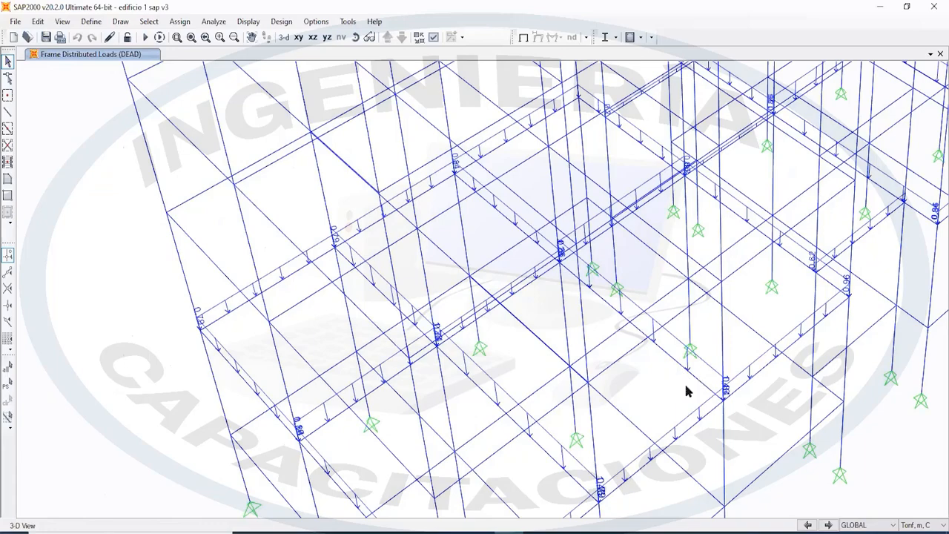
key("F4")
scroll(680, 376, "down", 2)
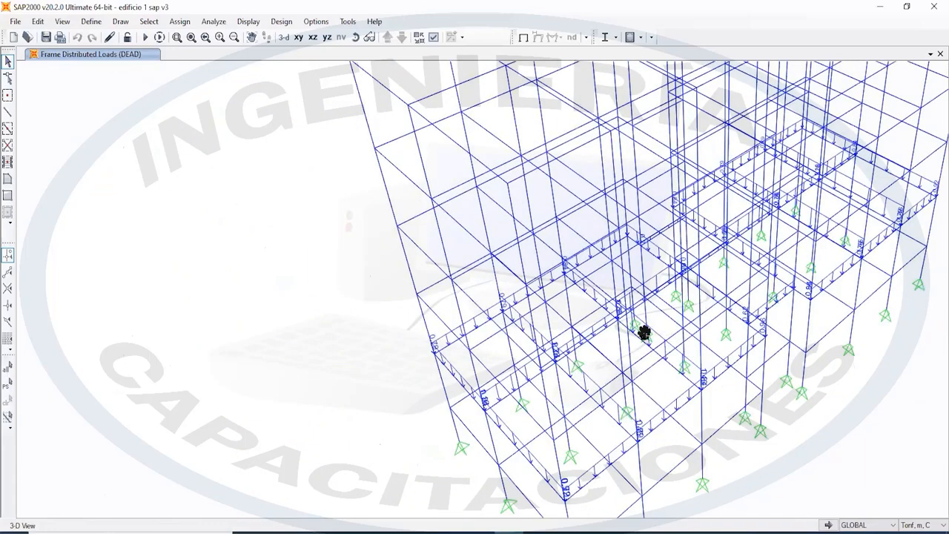
scroll(531, 379, "down", 2)
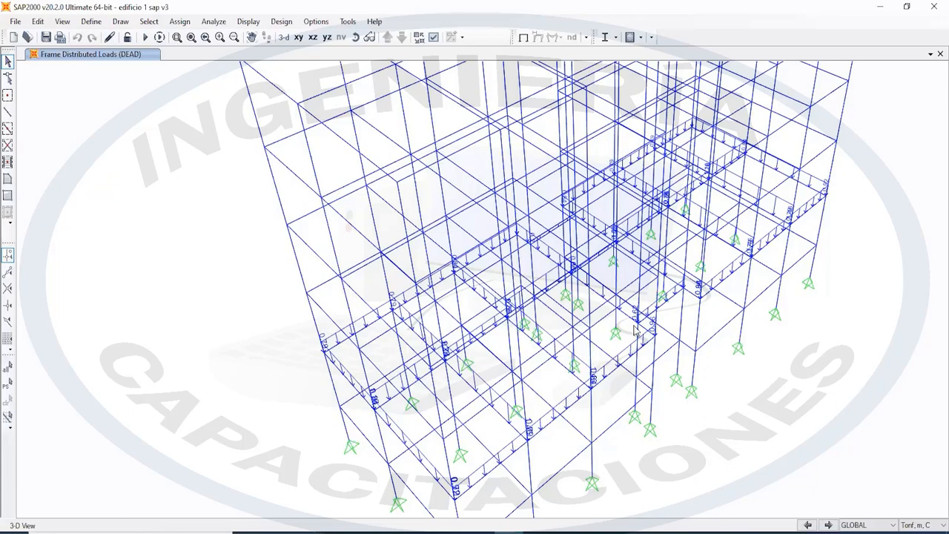
scroll(634, 317, "up", 2)
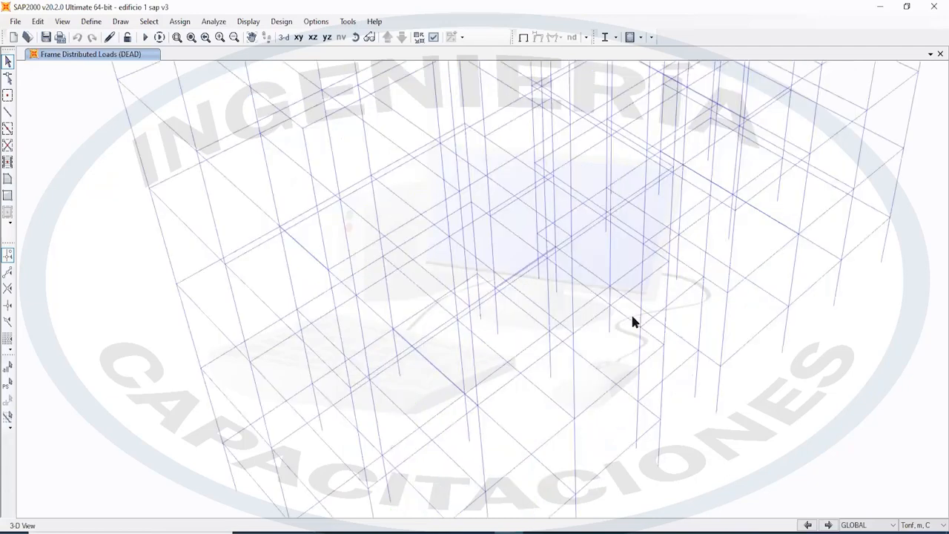
scroll(628, 325, "up", 3)
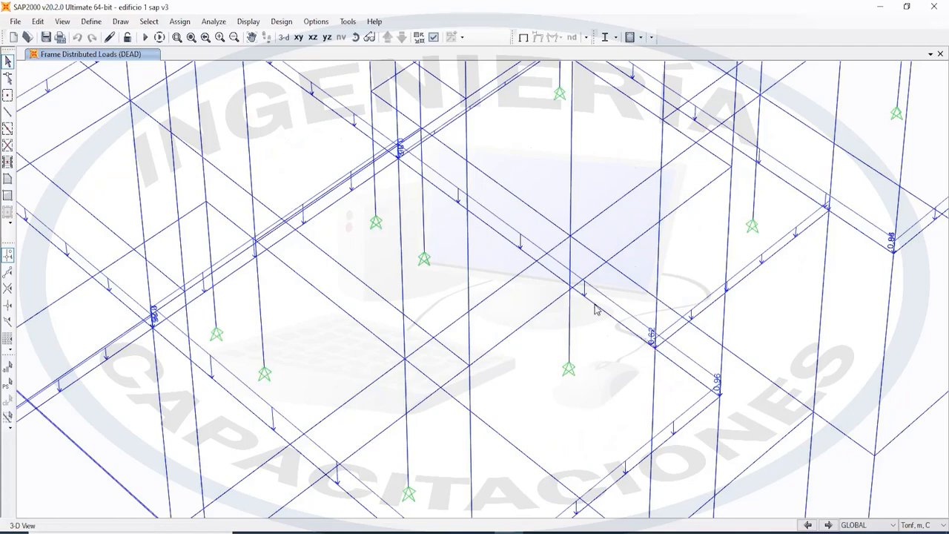
left_click(654, 348)
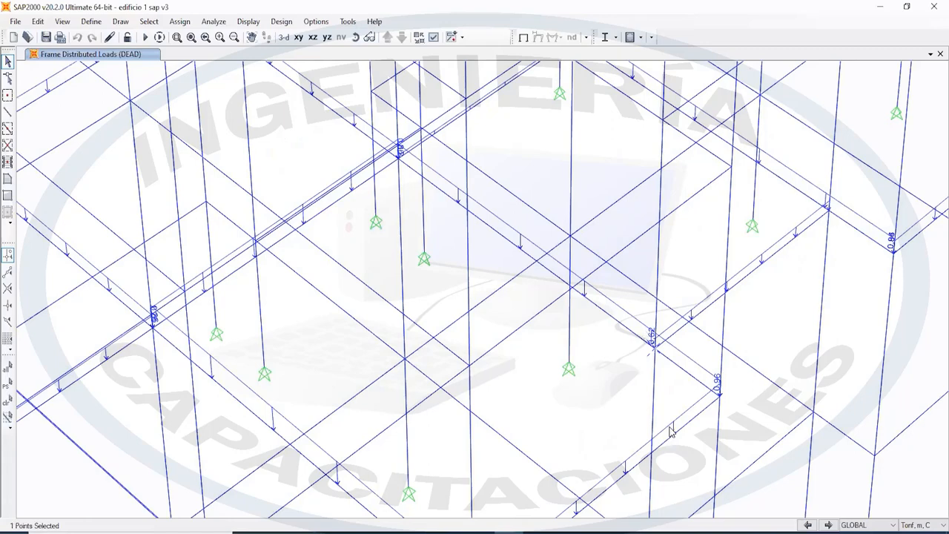
scroll(658, 385, "down", 3)
scroll(650, 362, "down", 3)
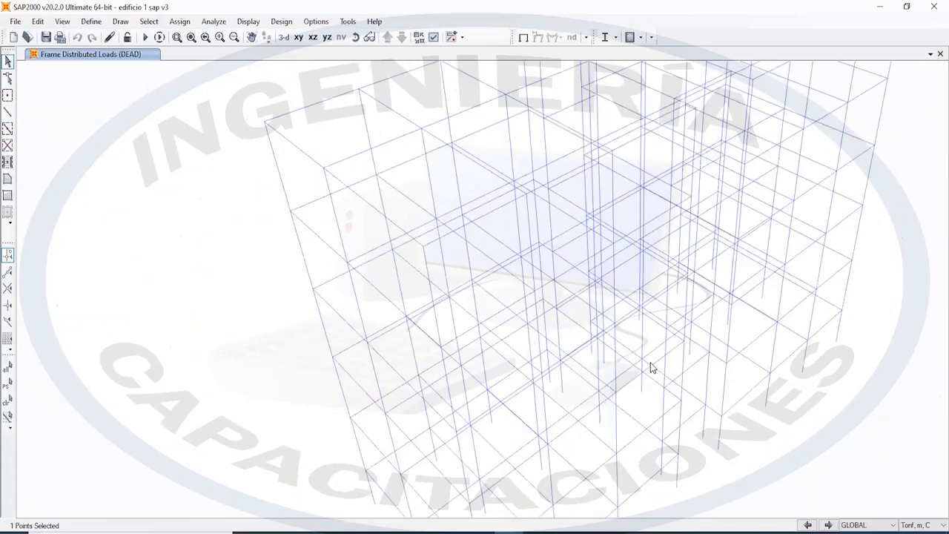